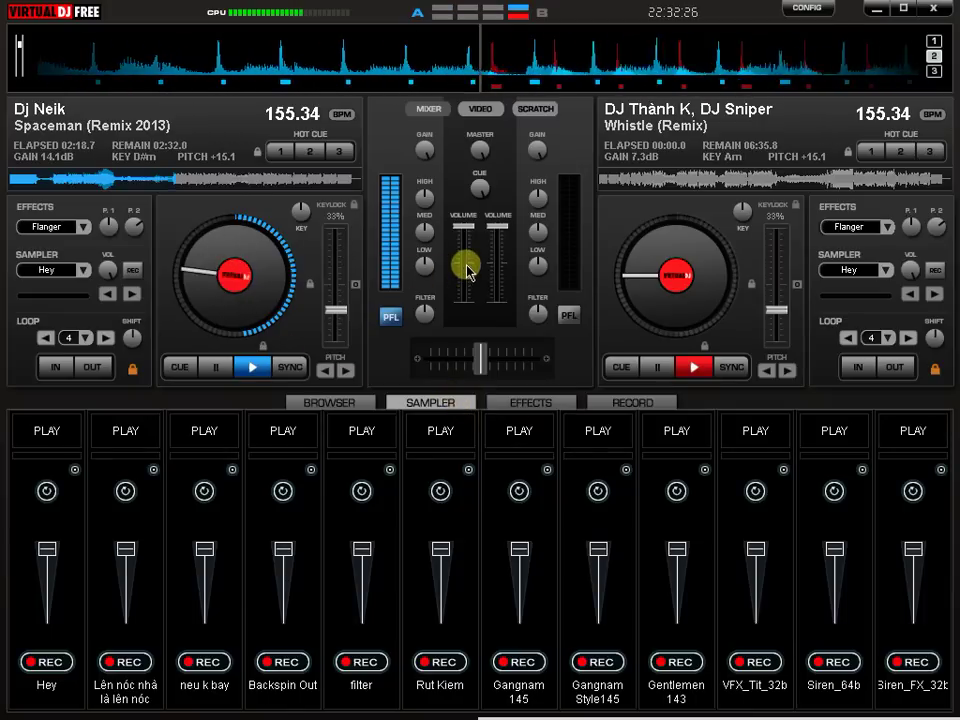
# Step: Play the Hey sample several times and the Gentlemen 143 sample over deck 1, briefly dipping deck 1's volume
pyautogui.press('F1')
pyautogui.press('F1')
pyautogui.press('F1')
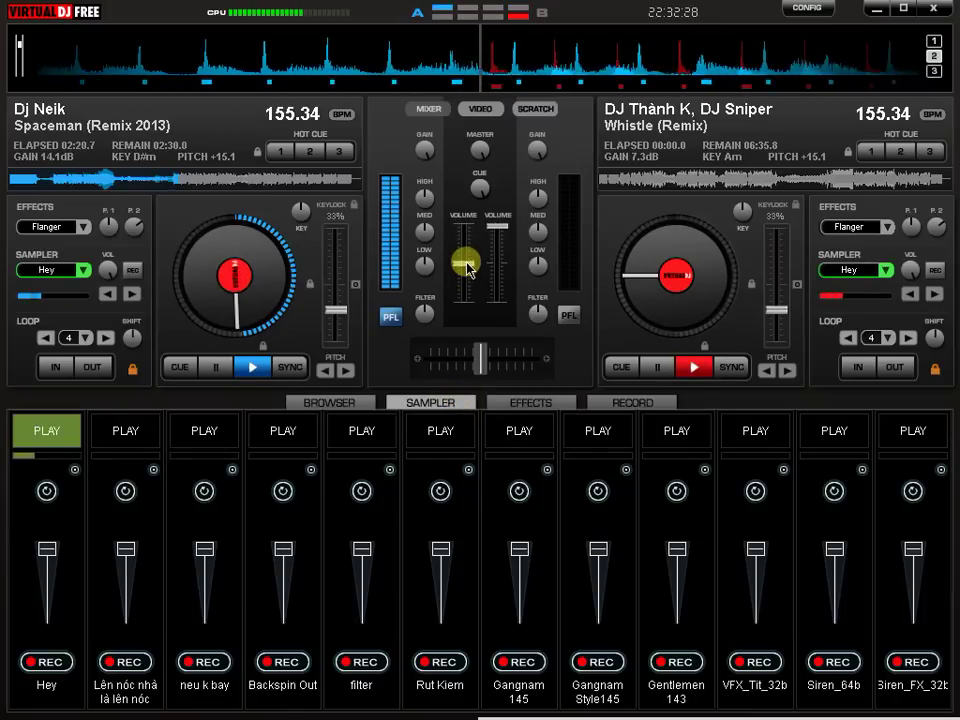
pyautogui.press('F1')
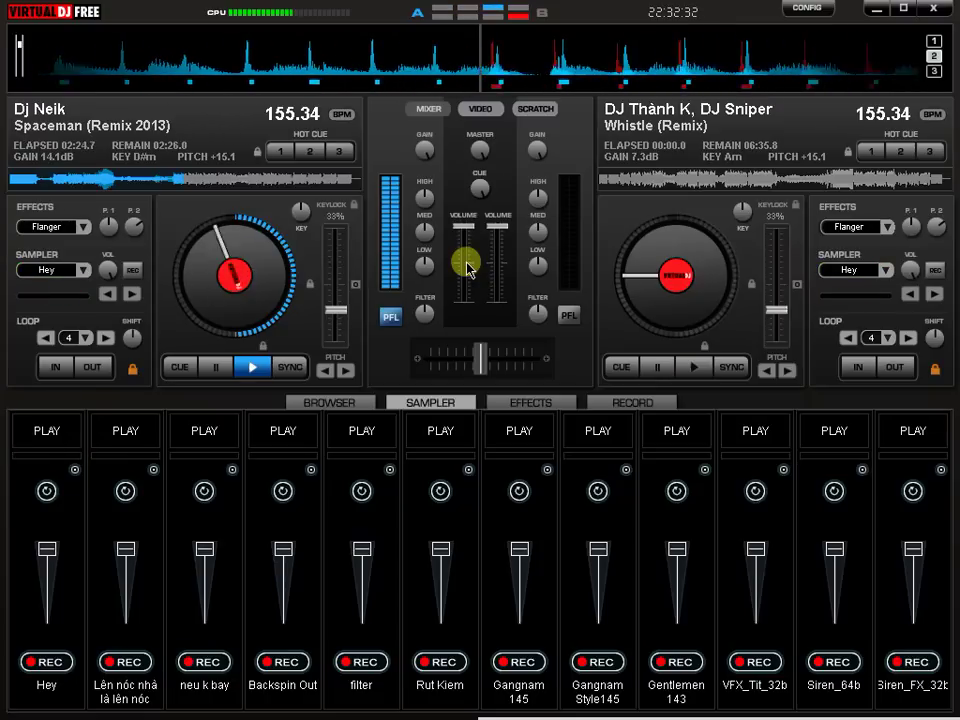
pyautogui.click(670, 430)
pyautogui.moveTo(464, 228); pyautogui.dragTo(472, 270)
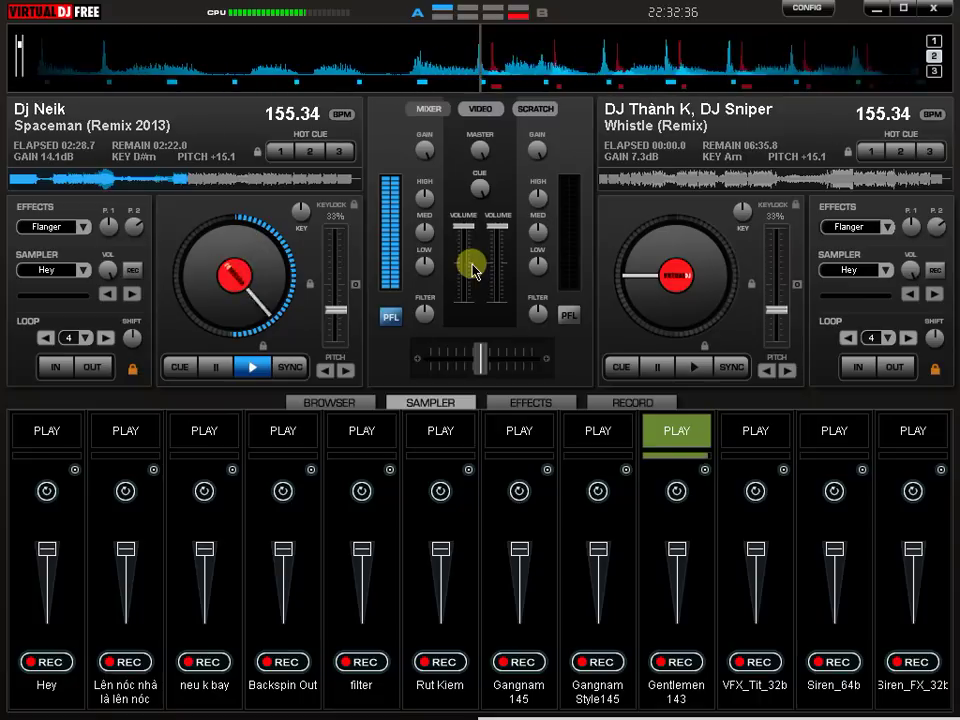
# Step: Lower deck 2's volume to minimum and start Whistle (Remix) on deck 2 in sync with deck 1
pyautogui.click(496, 302)
pyautogui.click(748, 373)
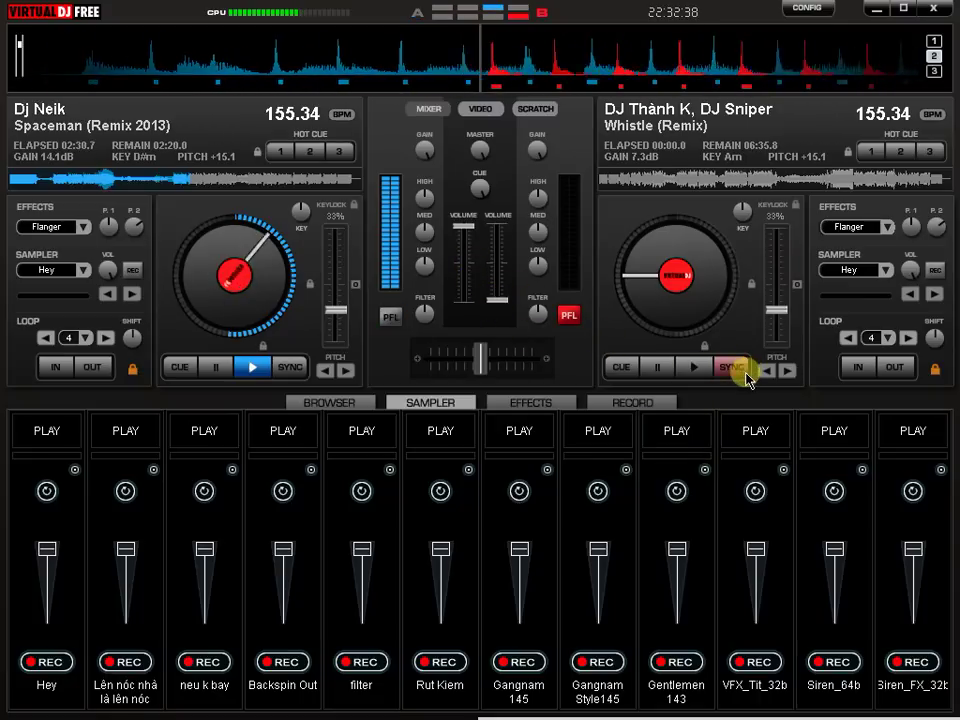
pyautogui.click(745, 372)
pyautogui.moveTo(495, 300); pyautogui.dragTo(497, 305)
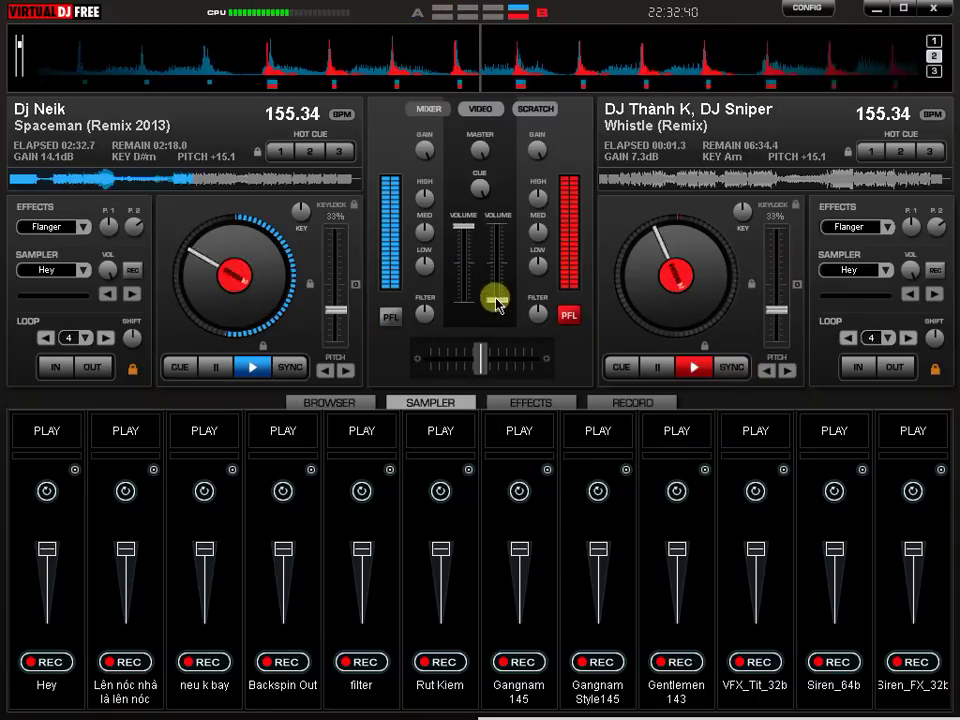
# Step: Set an 8-beat loop on deck 2 and gradually fade its volume up to below the halfway mark
pyautogui.click(885, 339)
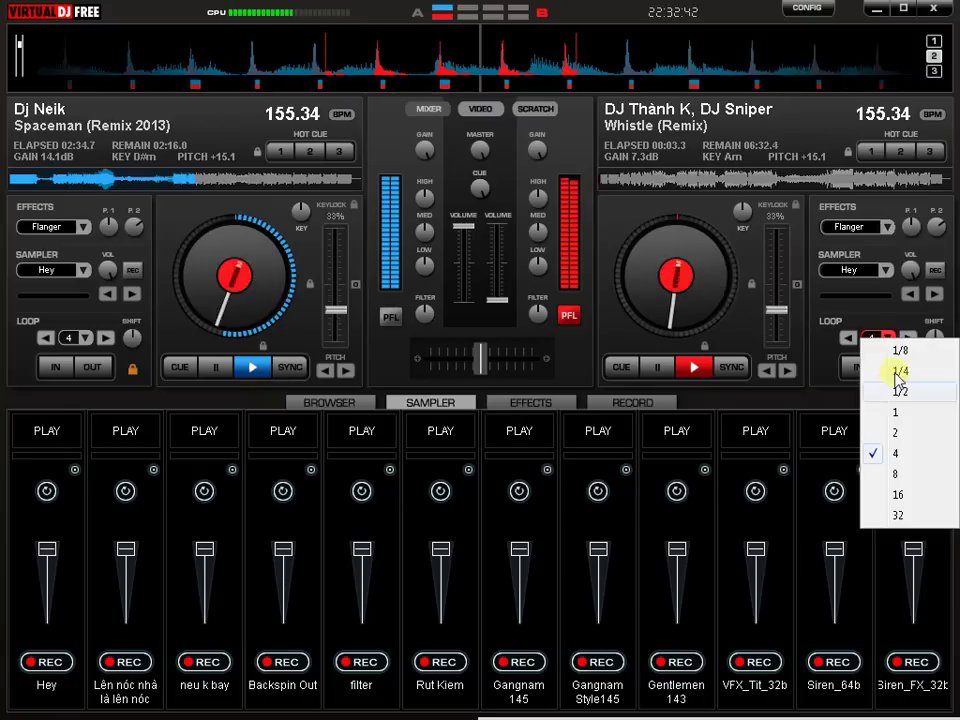
pyautogui.click(895, 474)
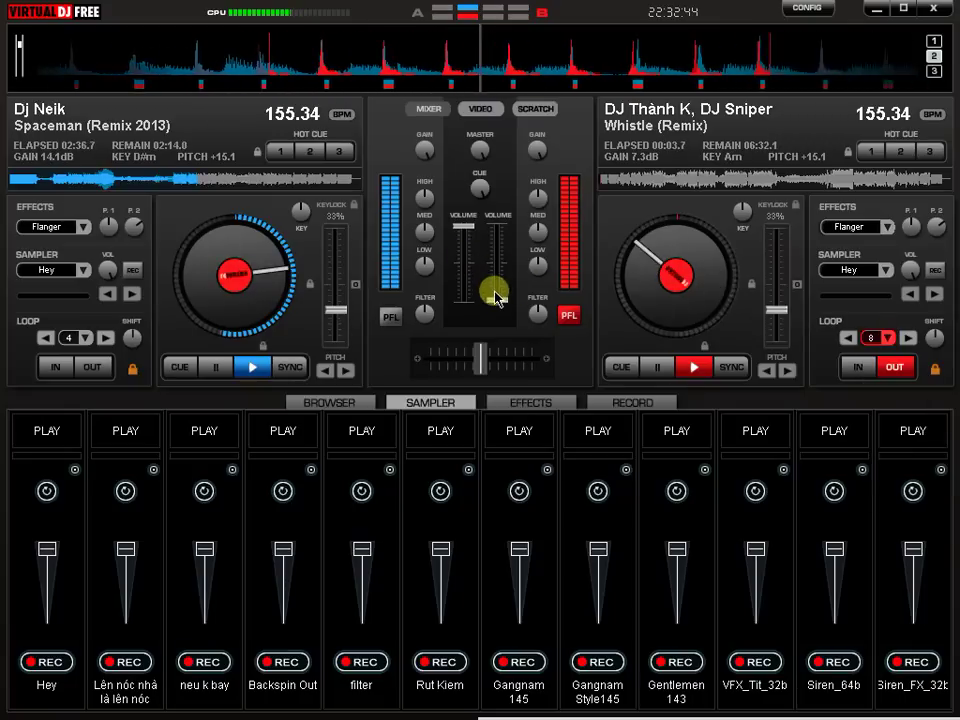
pyautogui.moveTo(494, 292); pyautogui.dragTo(496, 290)
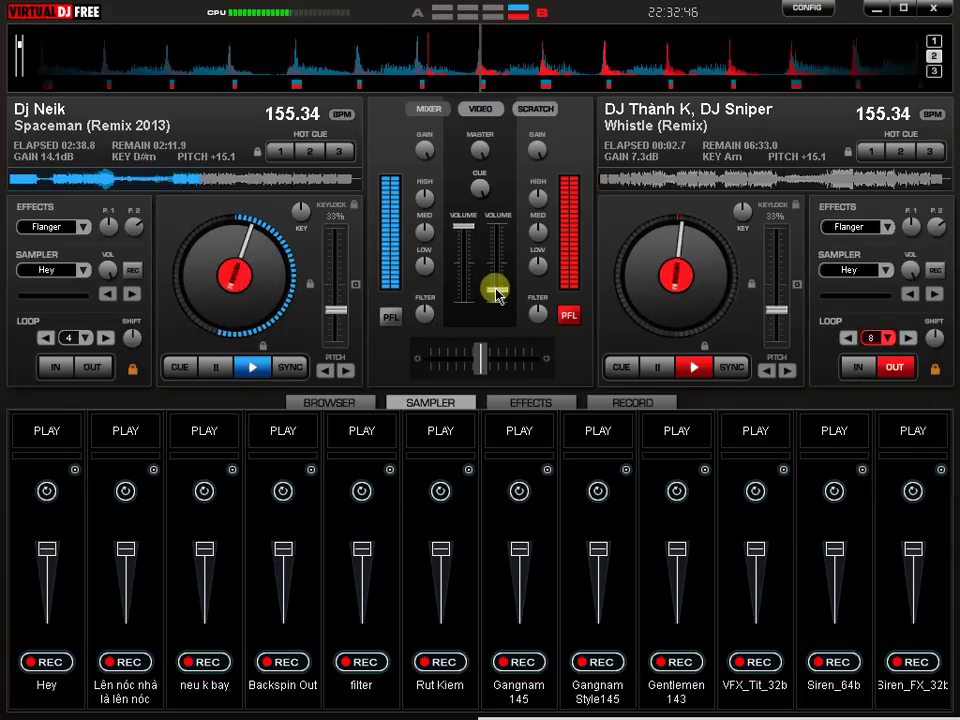
pyautogui.press('Tab')
pyautogui.moveTo(495, 290); pyautogui.dragTo(496, 273)
# Step: Raise deck 2's volume to 100% and release its 8-beat loop, keeping deck 1 at full volume
pyautogui.click(866, 336)
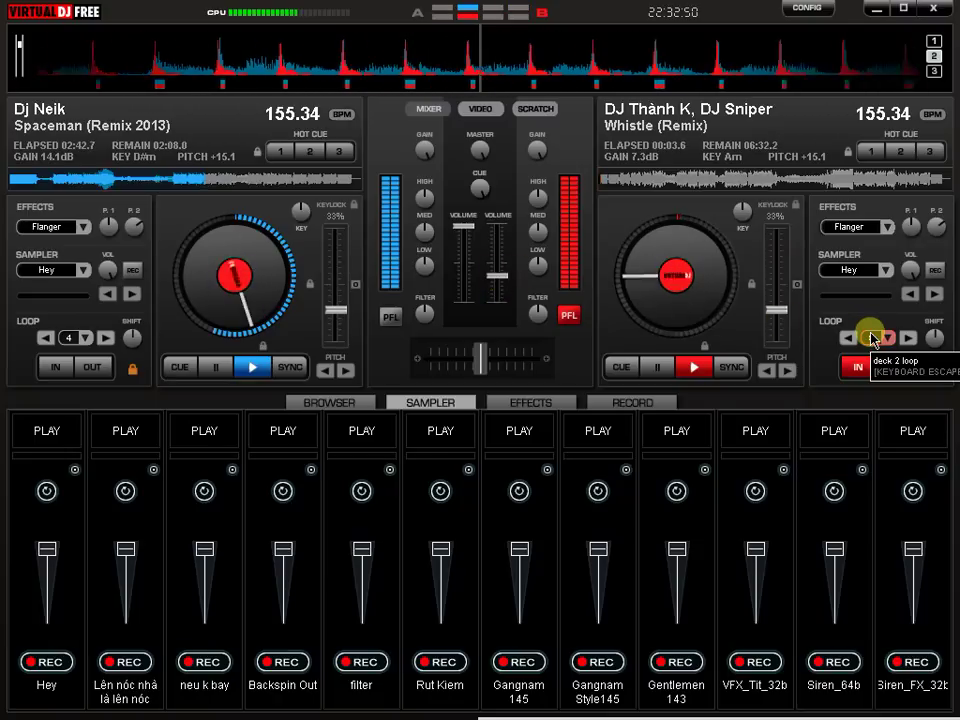
pyautogui.moveTo(495, 277); pyautogui.dragTo(499, 197)
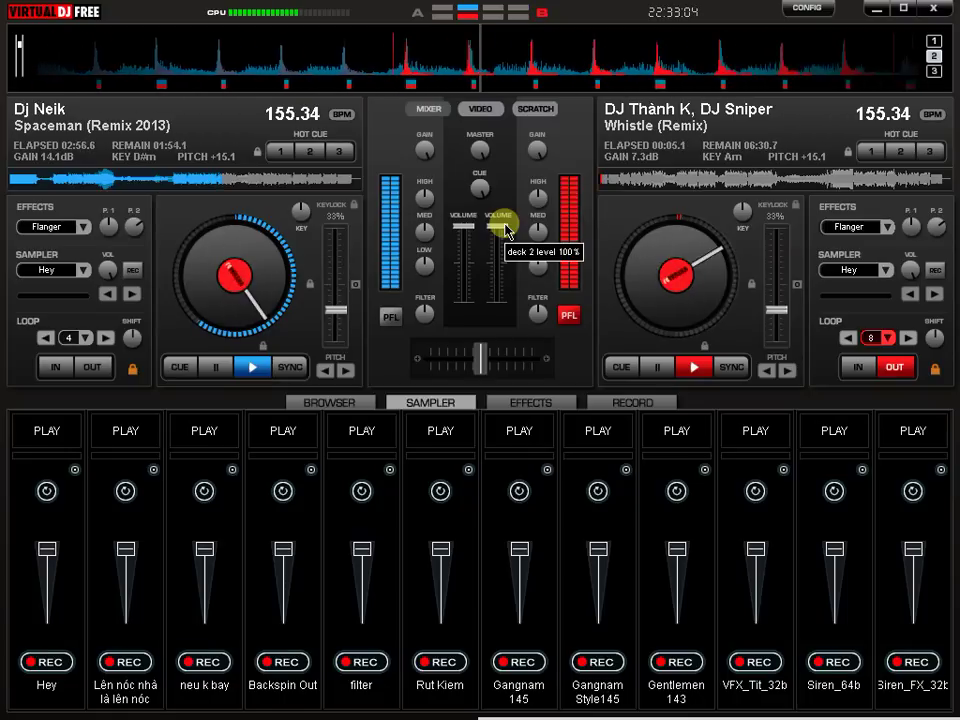
pyautogui.moveTo(474, 243); pyautogui.dragTo(476, 210)
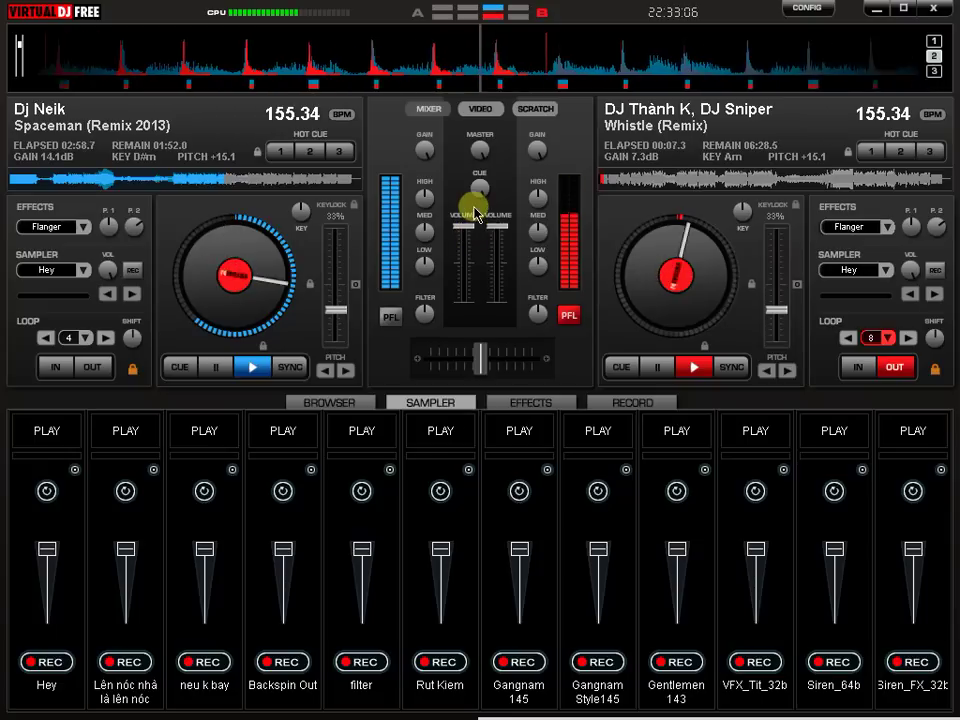
pyautogui.click(869, 338)
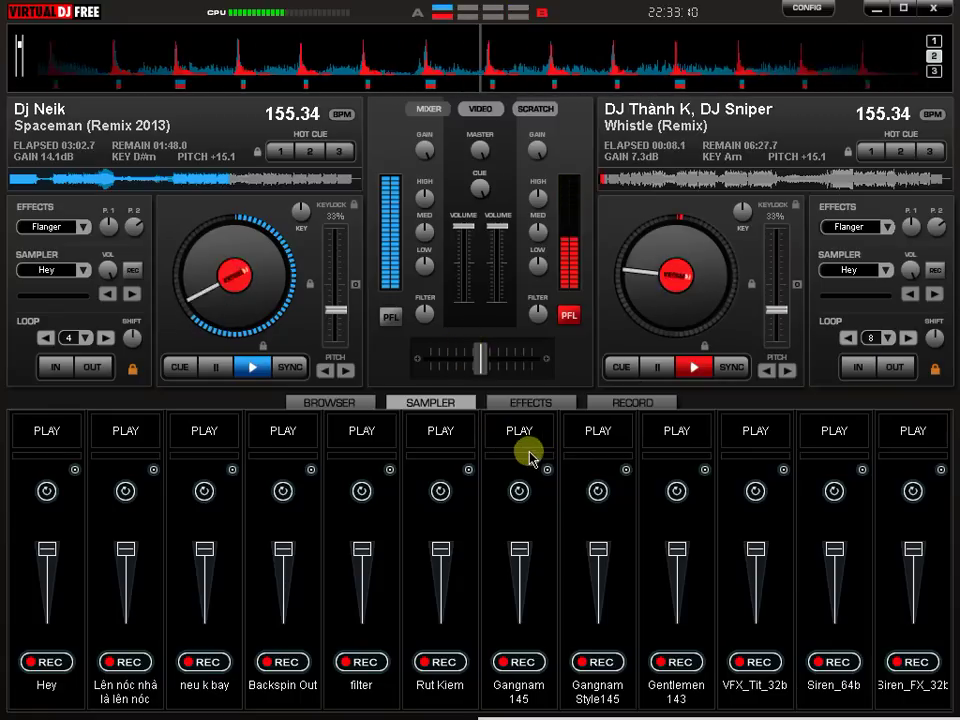
# Step: Play the Rut Kiem sample, followed by the VFX_Tit_32b, Siren_64b and Siren_FX_32b samples together
pyautogui.click(438, 430)
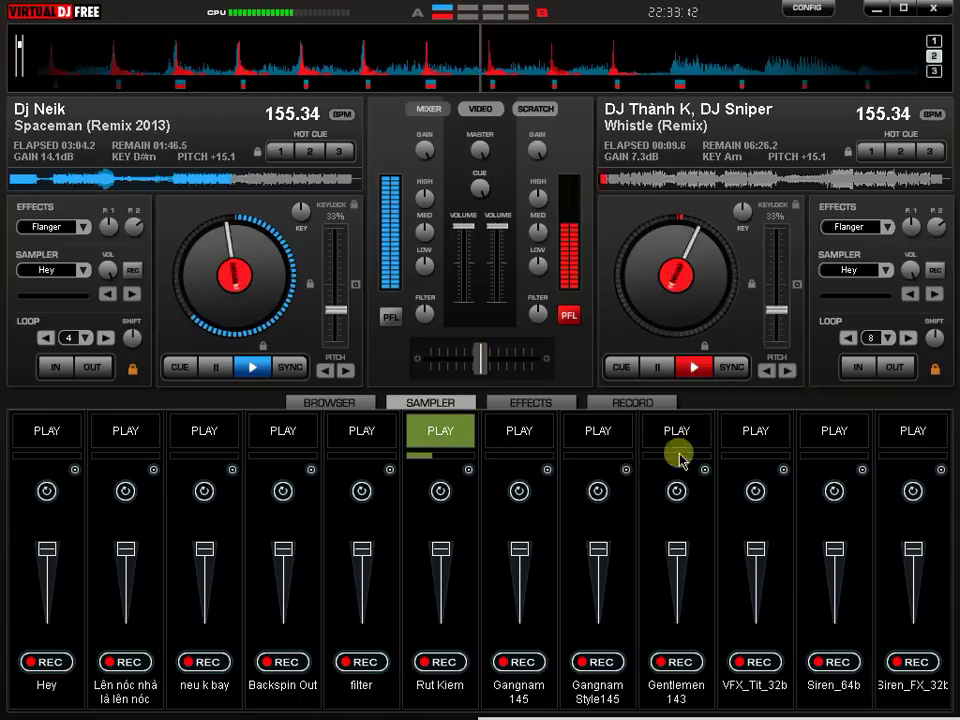
pyautogui.click(760, 432)
pyautogui.click(835, 430)
pyautogui.click(915, 430)
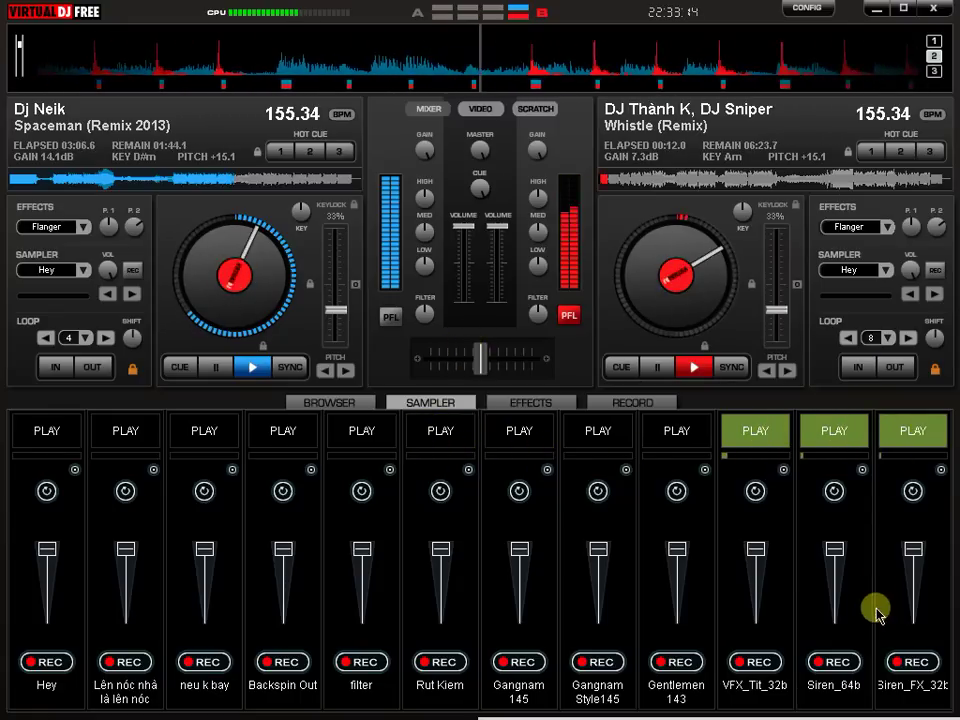
# Step: Fade out Spaceman (Remix 2013) by reducing deck 1's gain to 10.2 dB and its volume to minimum, and pause the deck
pyautogui.moveTo(463, 227); pyautogui.dragTo(472, 222)
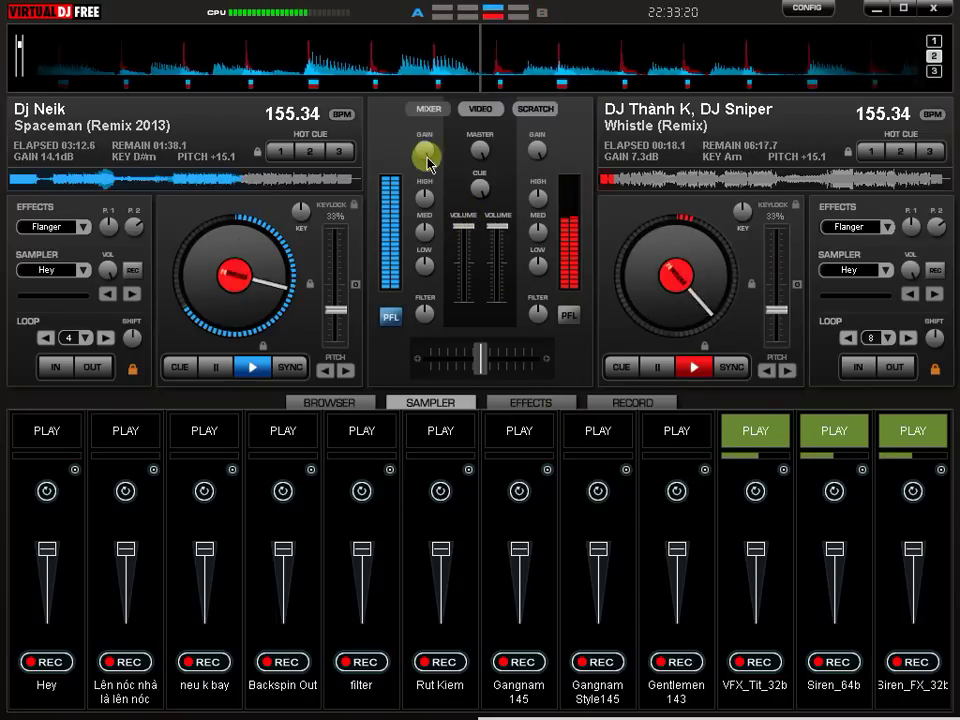
pyautogui.moveTo(421, 150); pyautogui.dragTo(428, 200)
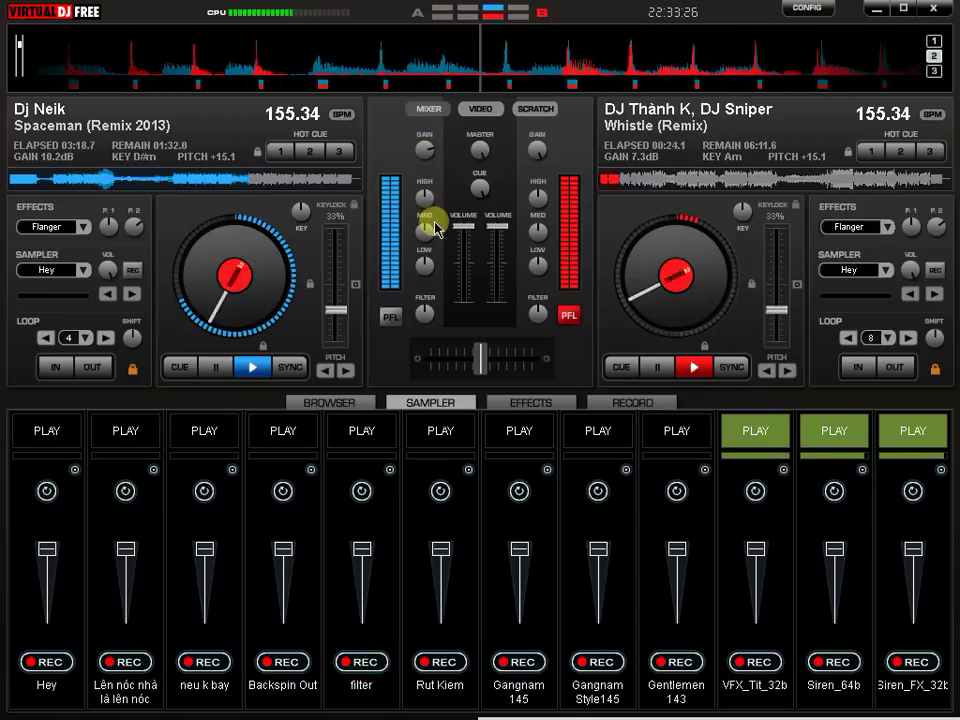
pyautogui.moveTo(462, 227); pyautogui.dragTo(570, 658)
pyautogui.click(228, 375)
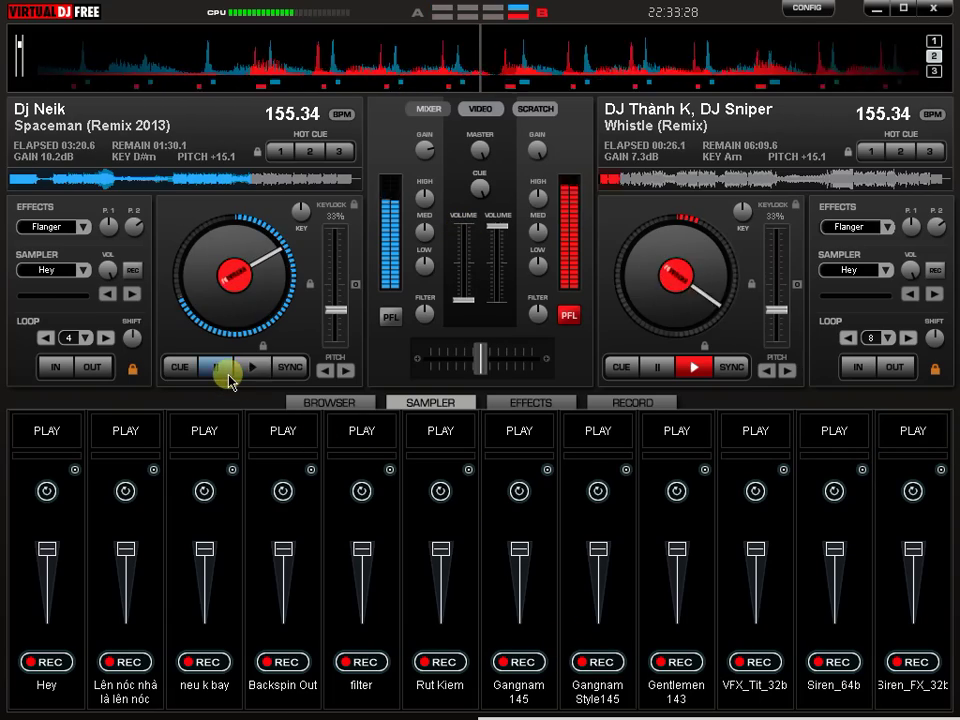
# Step: Switch to the Local Disk (D:) Explorer window and delete the file SpacemanRemix2013-DjNeik-2716624_hq
pyautogui.hotkey('alt', 'Tab')
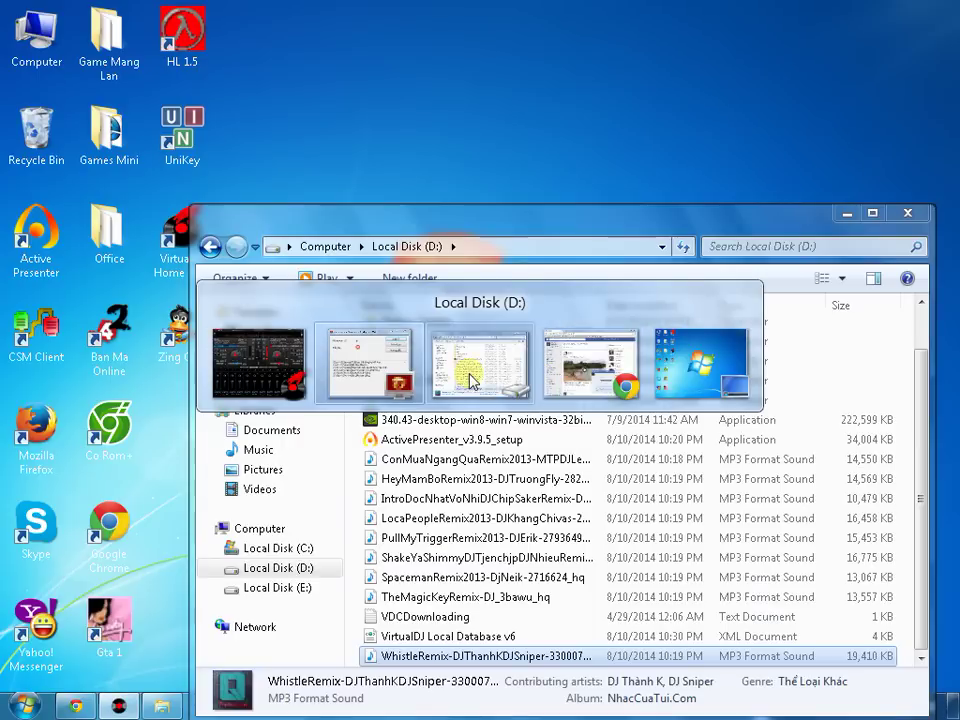
pyautogui.click(470, 377)
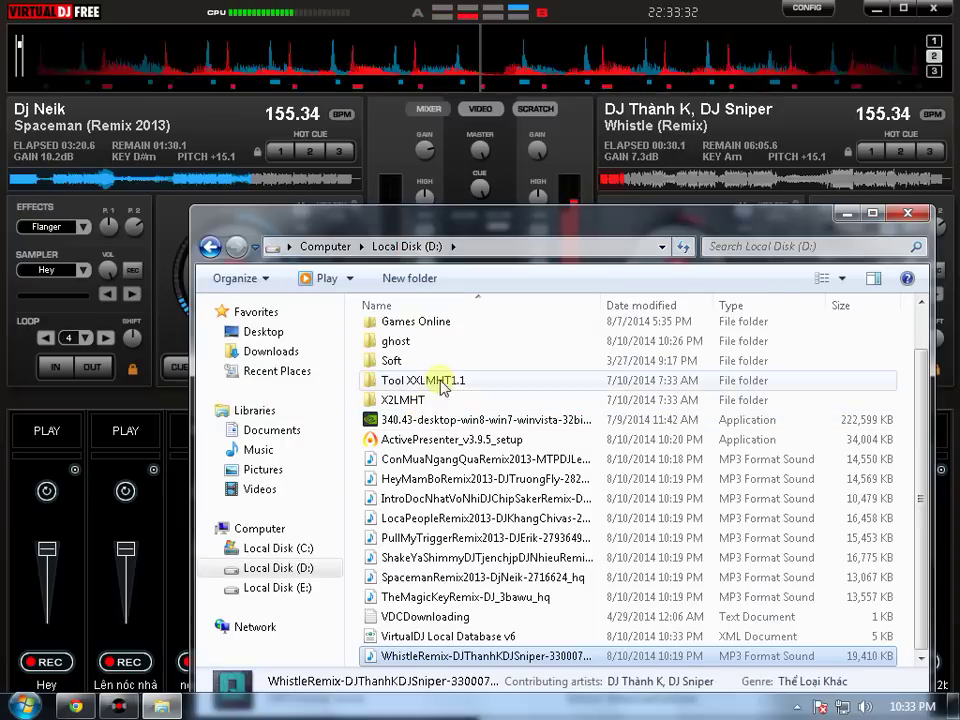
pyautogui.moveTo(521, 214); pyautogui.dragTo(580, 160)
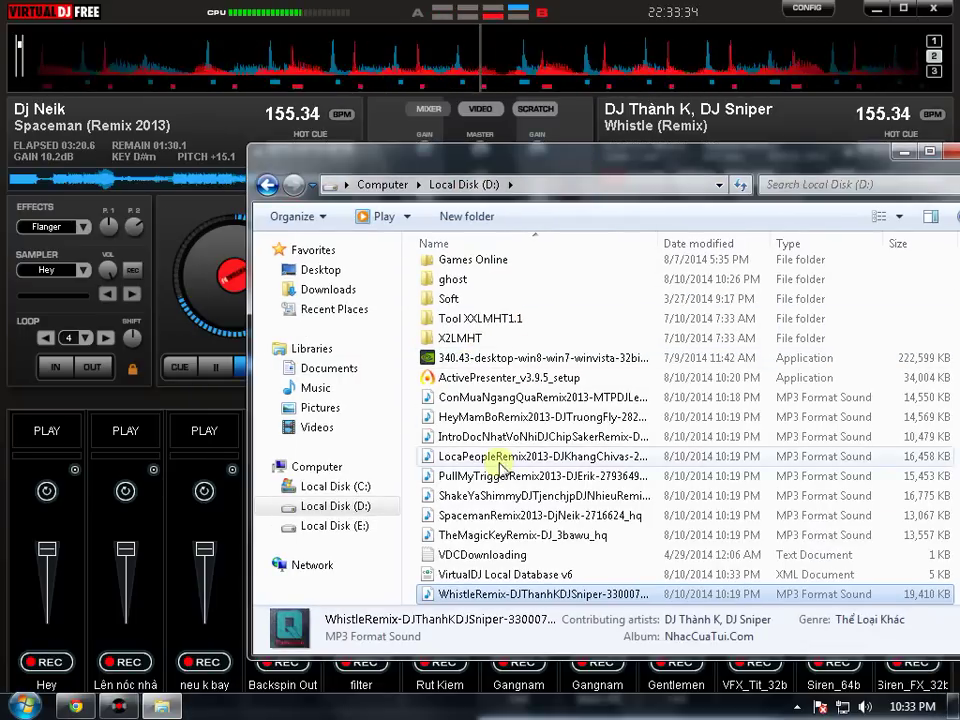
pyautogui.click(490, 516)
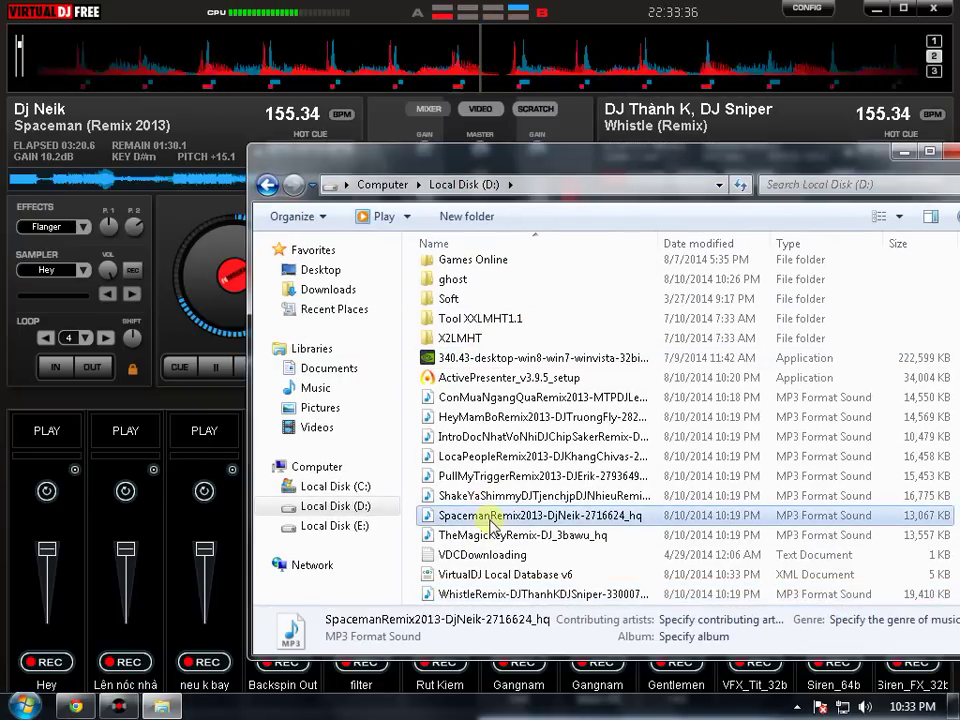
pyautogui.press('Delete')
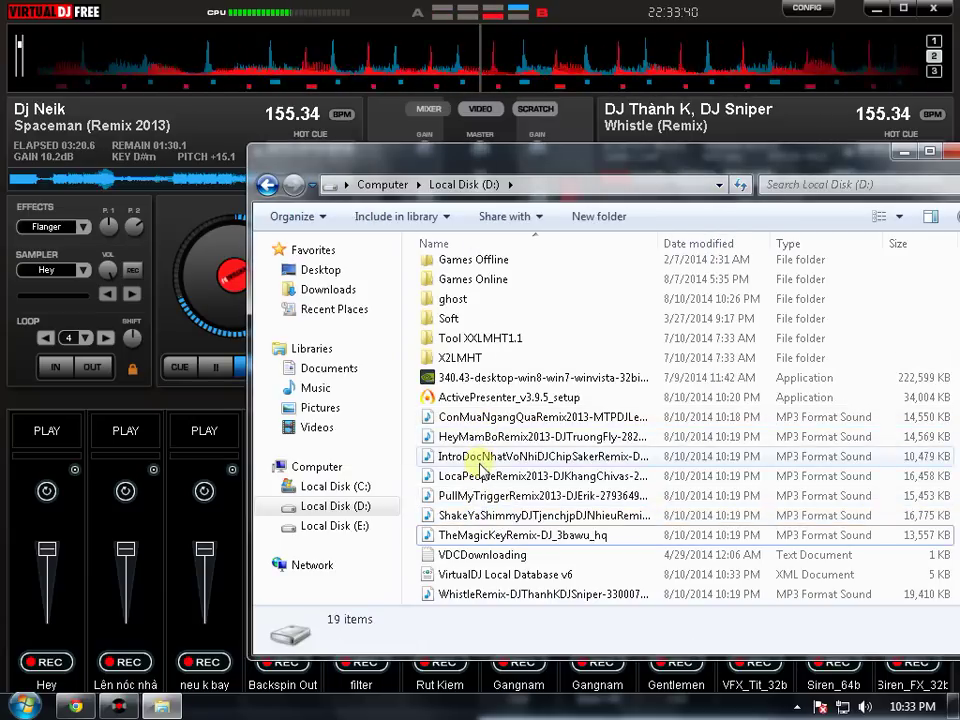
# Step: Load the HeyMamBoRemix2013 MP3 from drive D: onto deck 1 and return to VirtualDJ
pyautogui.click(478, 484)
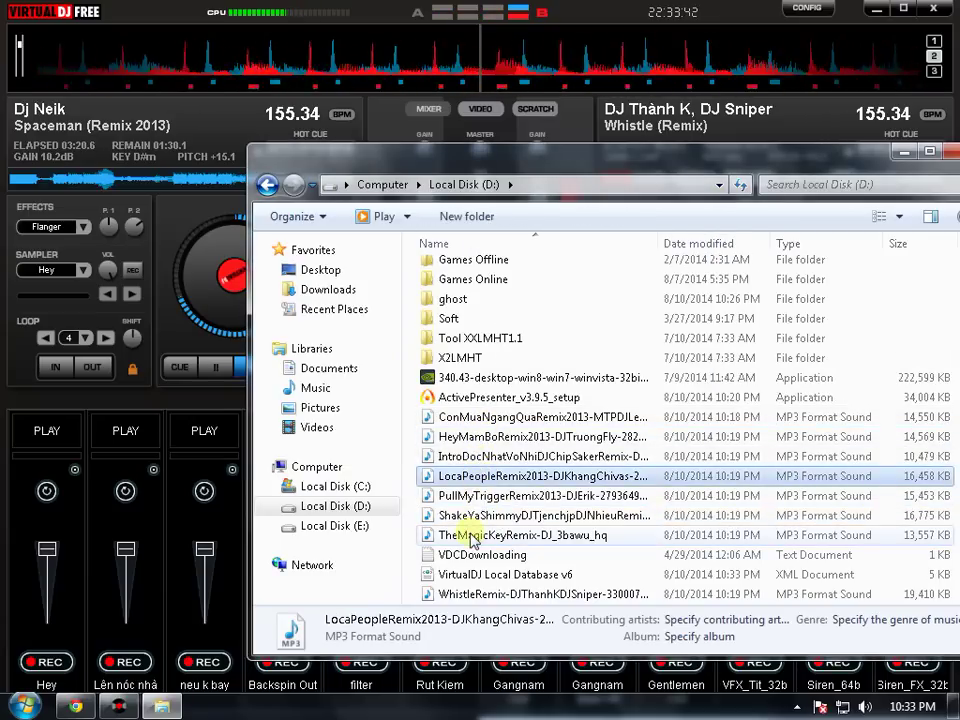
pyautogui.click(468, 516)
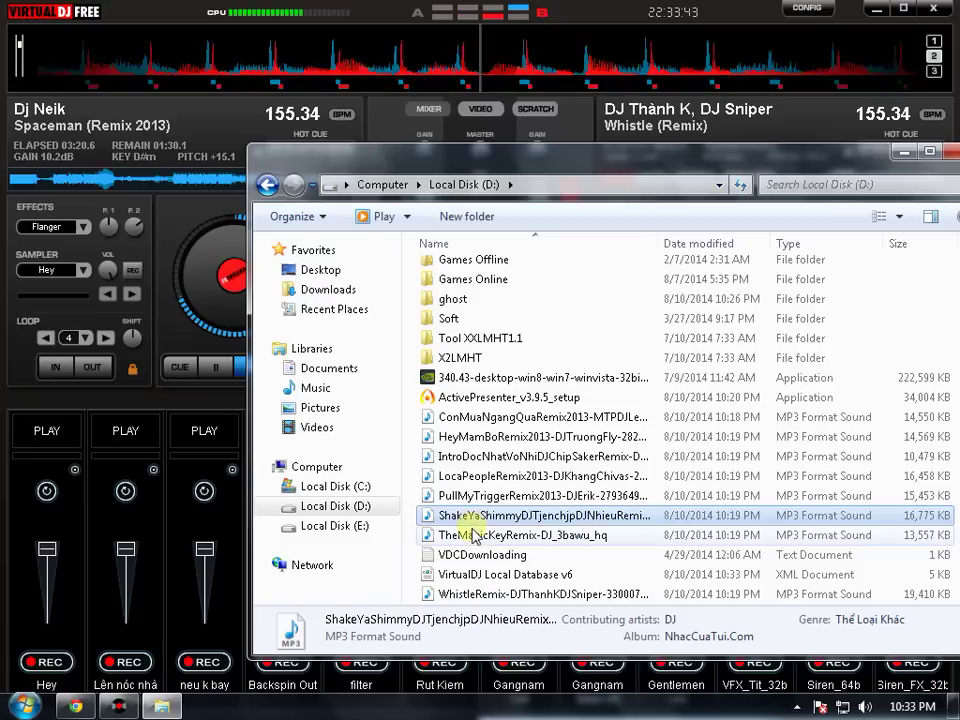
pyautogui.click(466, 596)
pyautogui.click(466, 536)
pyautogui.moveTo(465, 445); pyautogui.dragTo(34, 214)
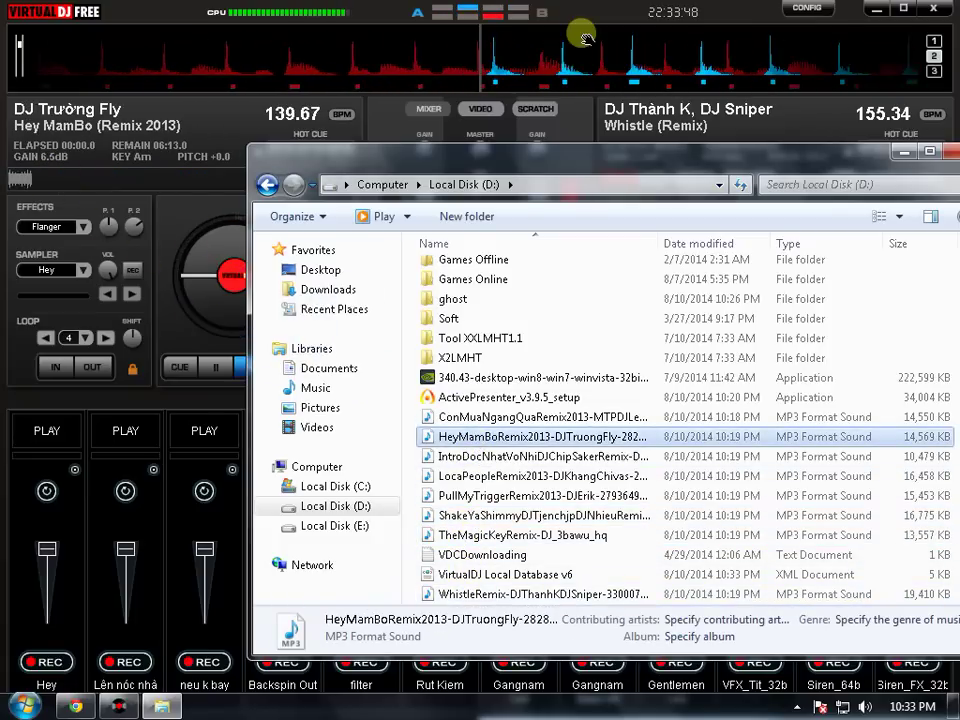
pyautogui.click(34, 214)
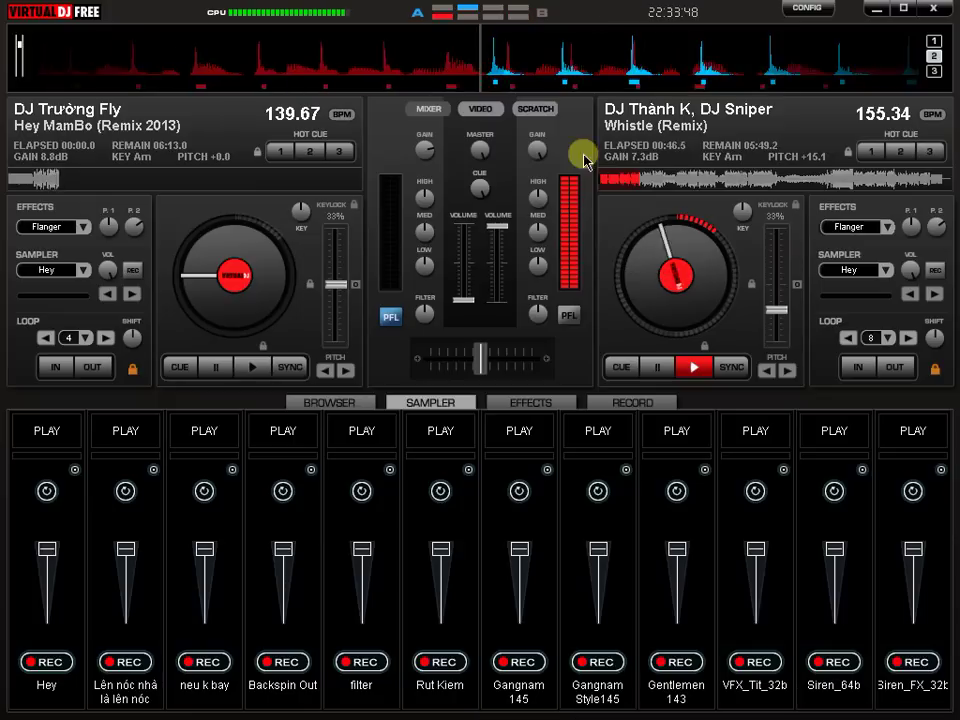
# Step: Play the Gangnam Style145, Hey and Gentlemen 143 samples over Whistle (Remix), briefly dipping deck 2's volume
pyautogui.click(608, 440)
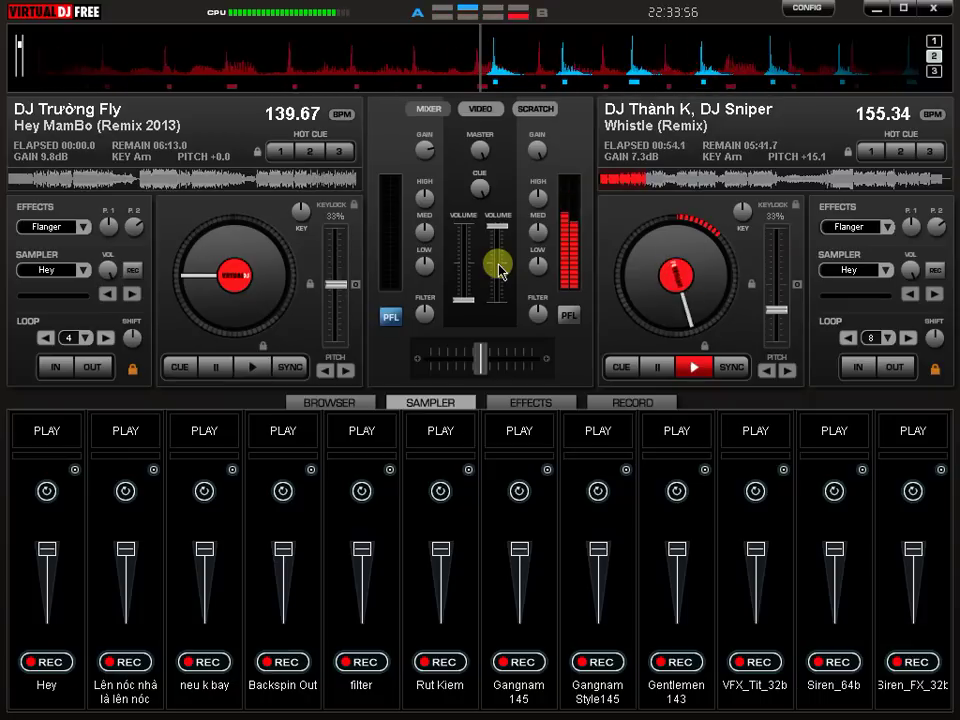
pyautogui.press('space')
pyautogui.press('F1')
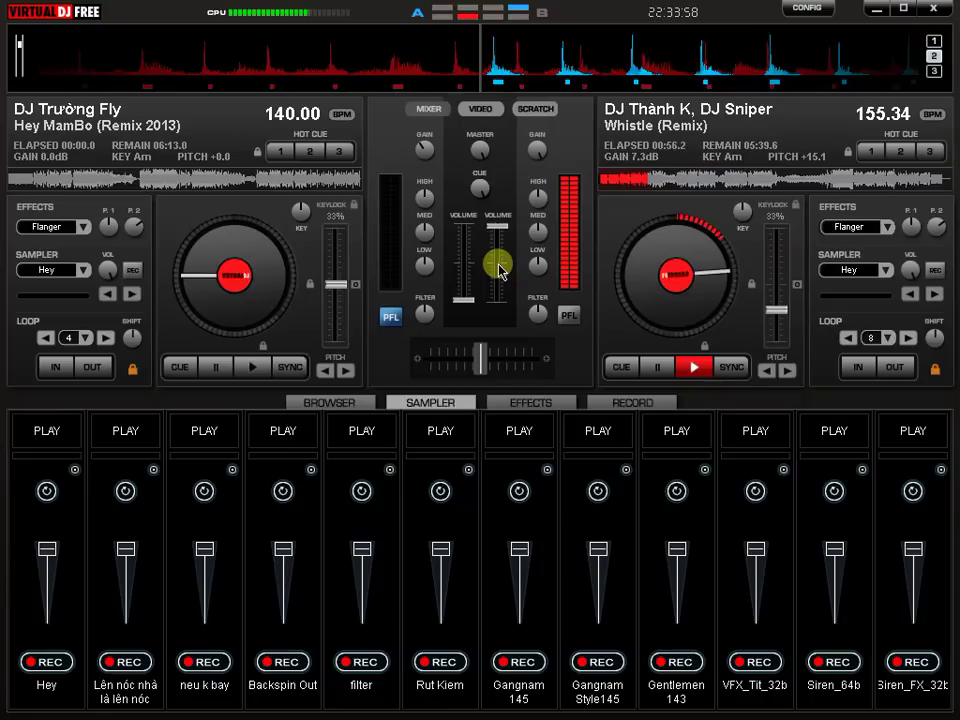
pyautogui.press('F1')
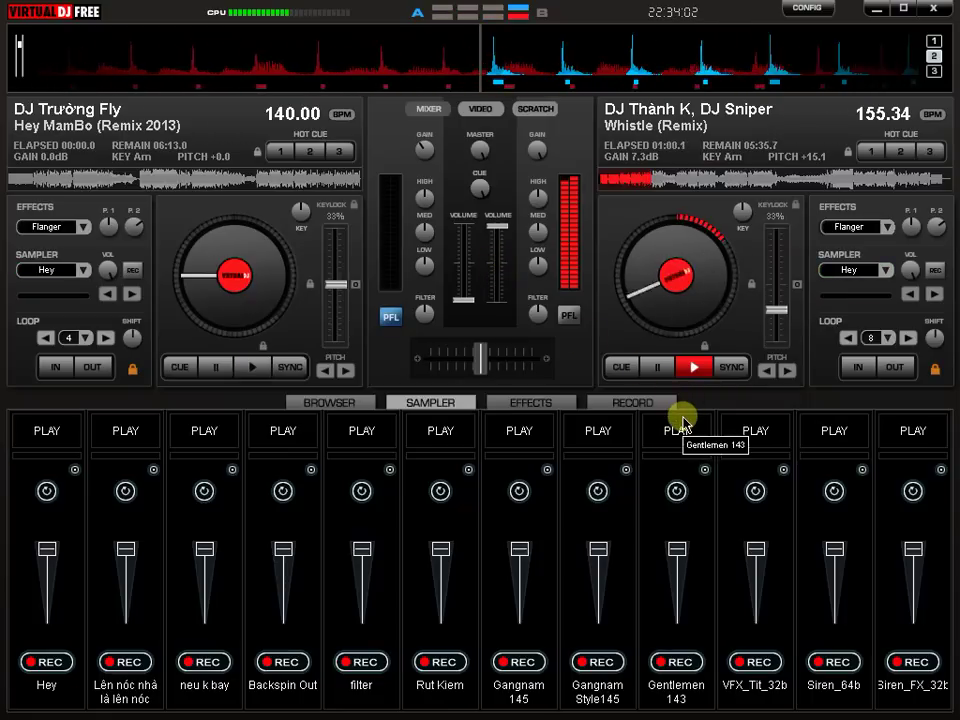
pyautogui.click(681, 420)
pyautogui.moveTo(494, 251); pyautogui.dragTo(467, 227)
# Step: Raise deck 1's gain to 13.7 dB and match its tempo to deck 2 at 155.34 BPM
pyautogui.moveTo(421, 144); pyautogui.dragTo(462, 62)
pyautogui.click(277, 368)
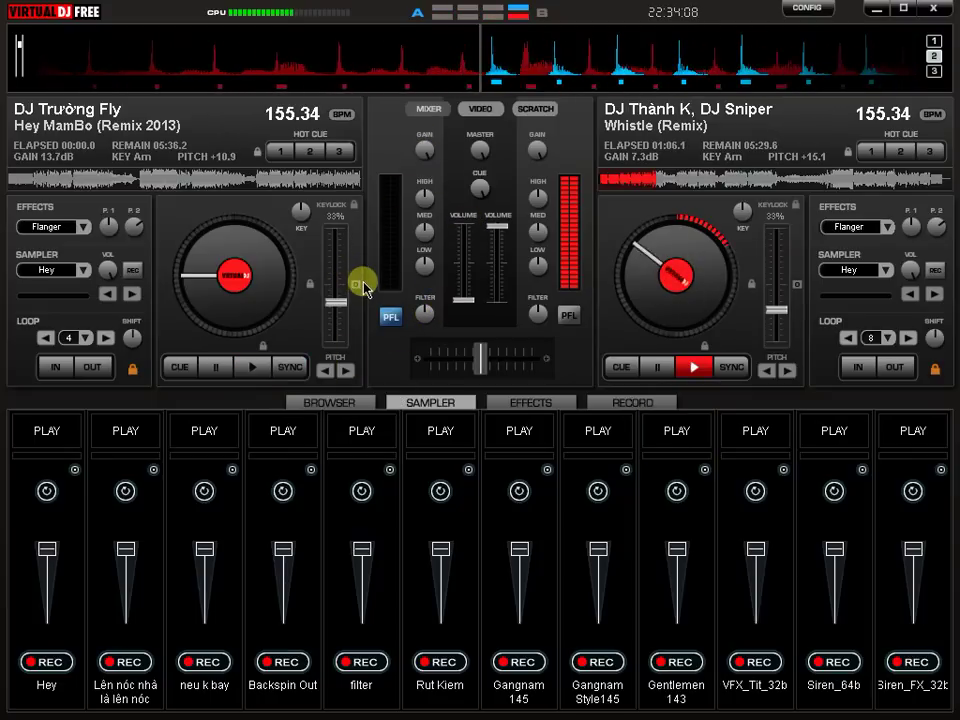
# Step: Find the panv2 sound effect in the effects list and assign it to deck 2
pyautogui.click(514, 402)
pyautogui.click(449, 402)
pyautogui.click(550, 404)
pyautogui.click(571, 407)
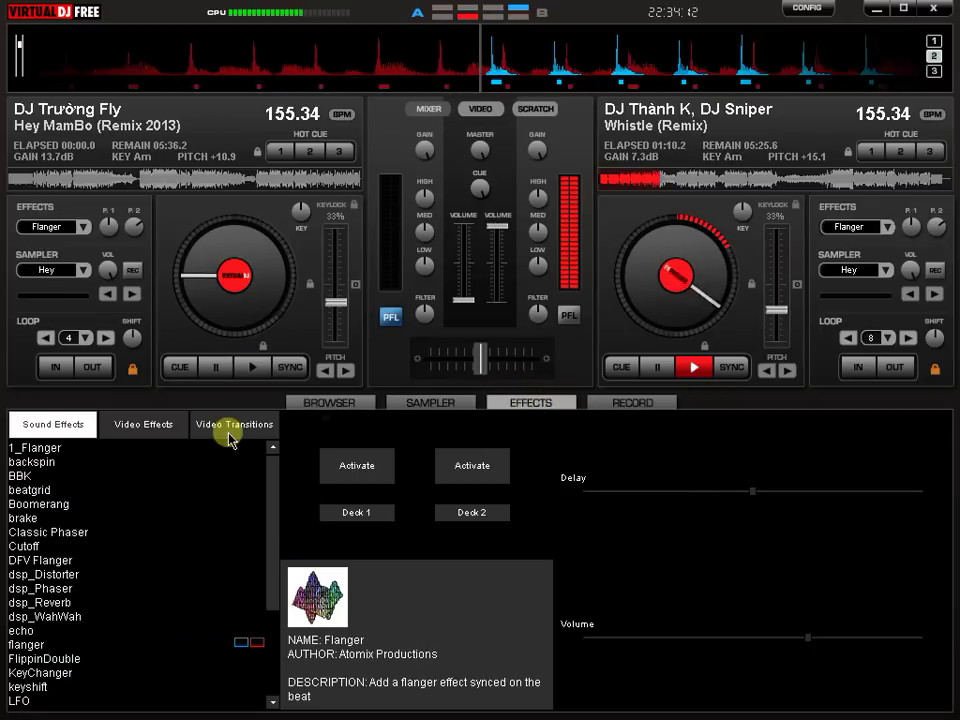
pyautogui.moveTo(273, 481); pyautogui.dragTo(274, 664)
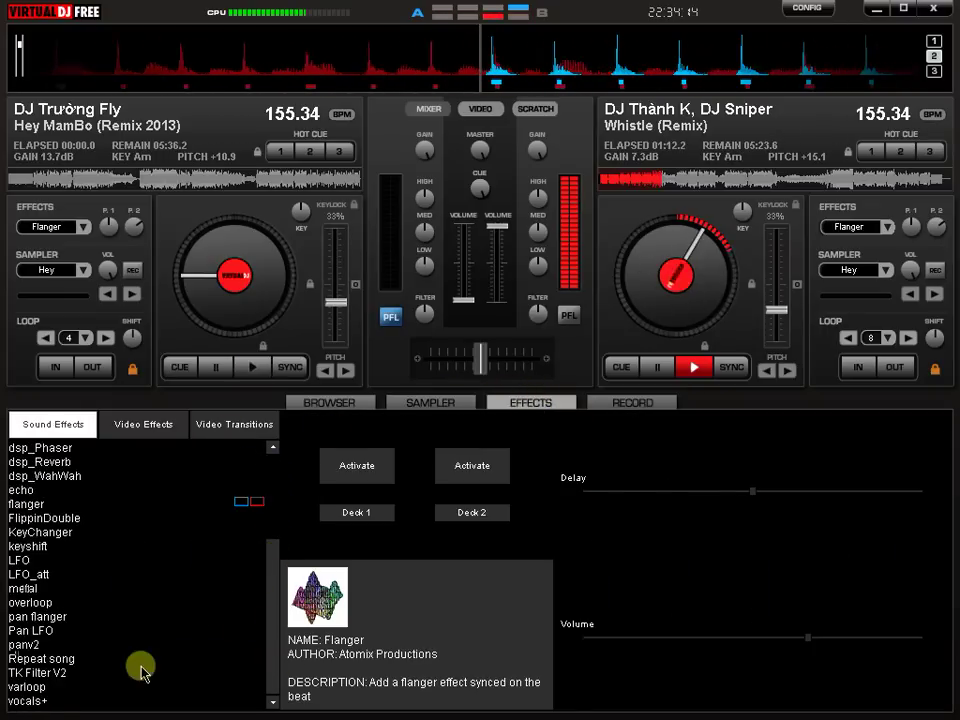
pyautogui.click(62, 644)
pyautogui.click(479, 495)
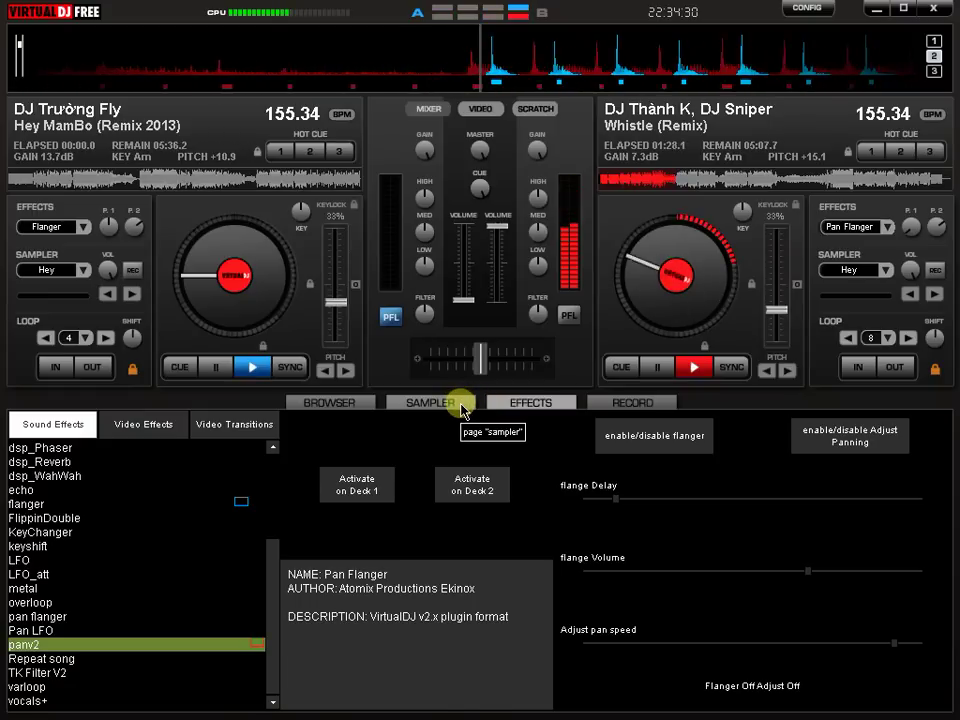
# Step: Show the sampler again and start Hey MamBo (Remix 2013) on deck 1 in sync with deck 2
pyautogui.click(463, 405)
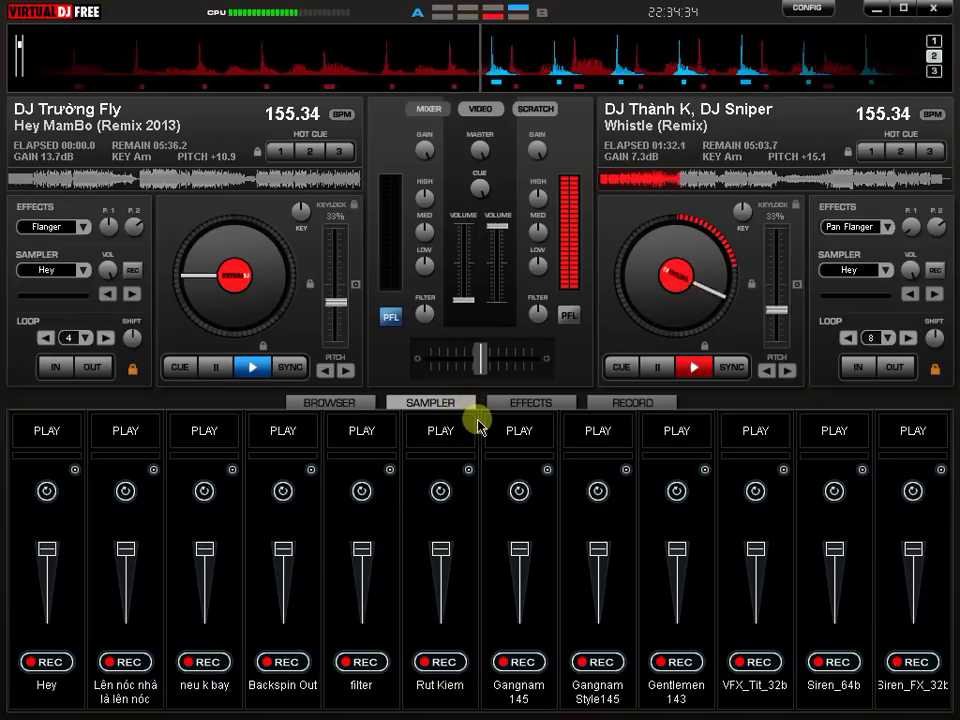
pyautogui.click(293, 368)
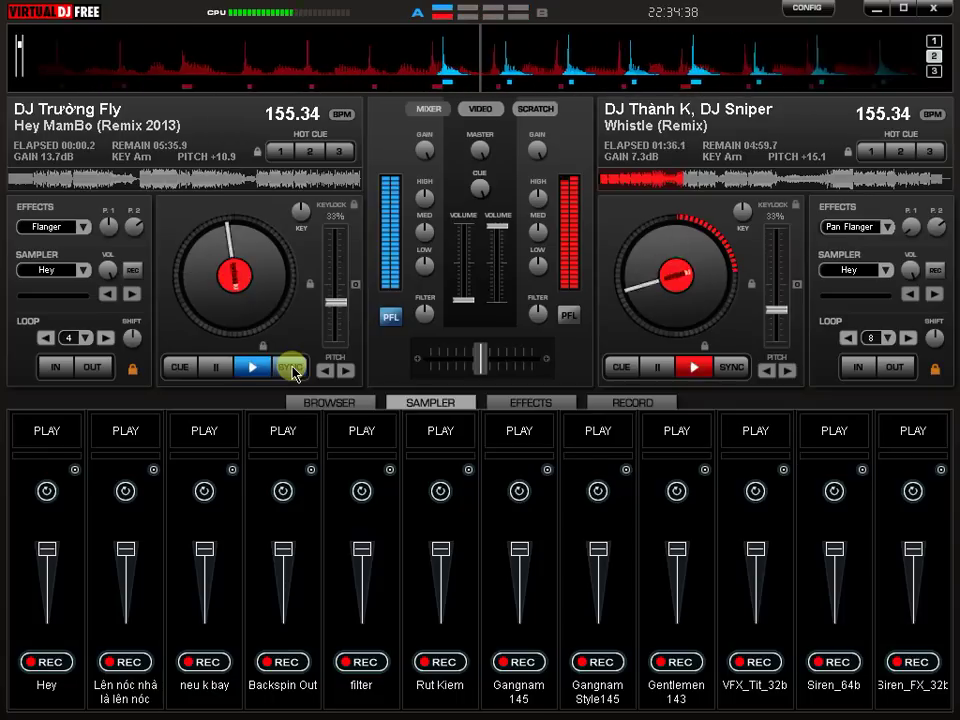
# Step: Loop 8 beats of Hey MamBo (Remix 2013) on deck 1 and raise deck 1's volume to full
pyautogui.click(87, 340)
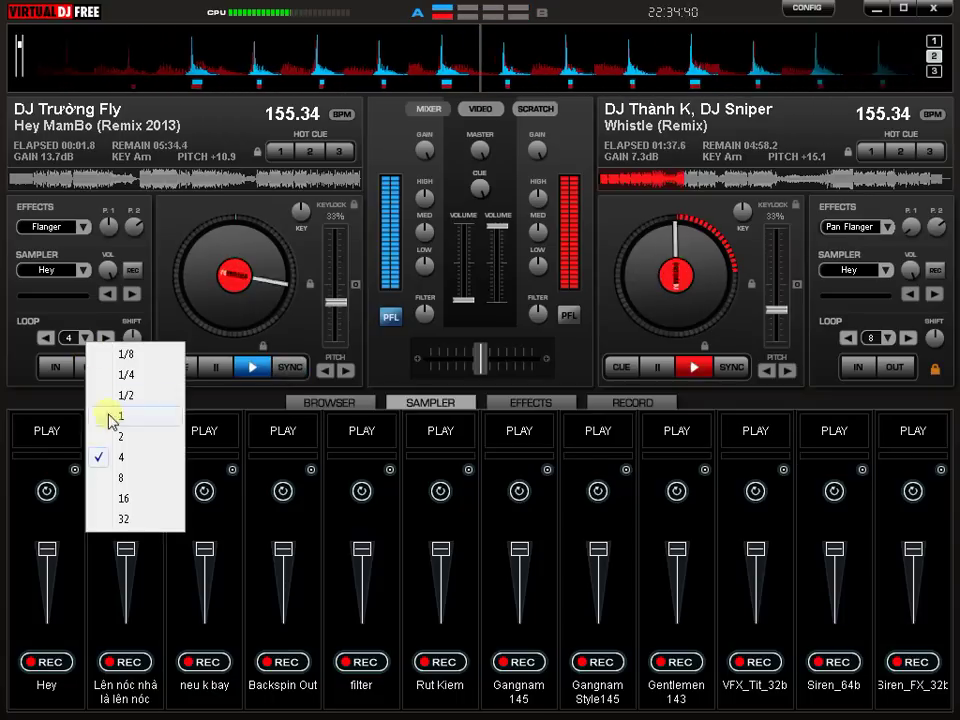
pyautogui.click(122, 476)
pyautogui.moveTo(461, 301); pyautogui.dragTo(516, 19)
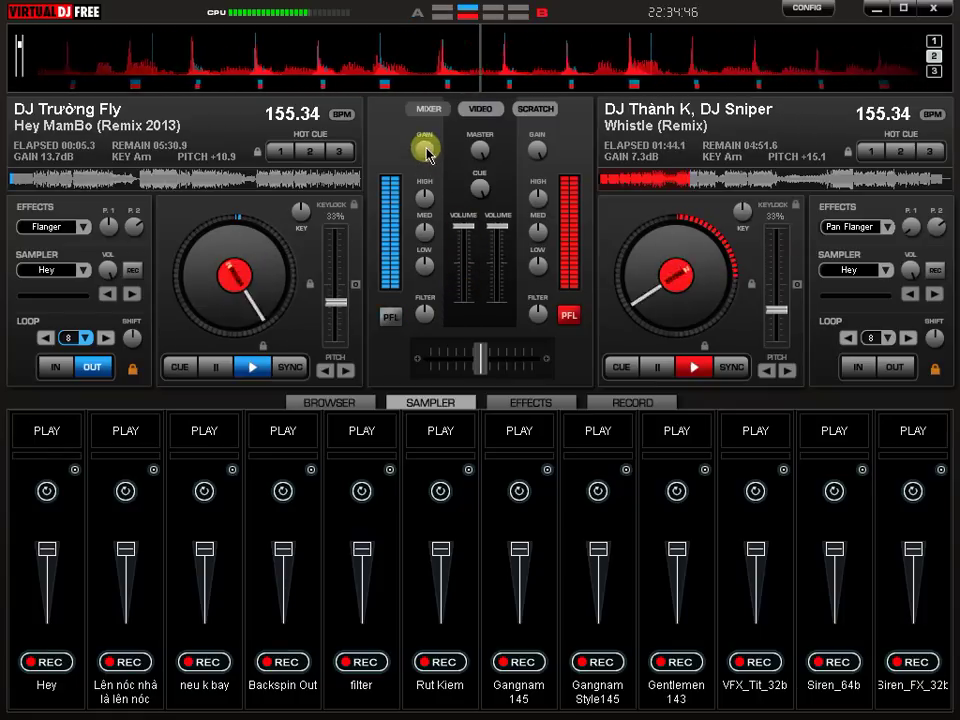
# Step: Adjust deck 1's gain up and down over Whistle (Remix), settling at 6.5 dB
pyautogui.moveTo(430, 180); pyautogui.dragTo(432, 190)
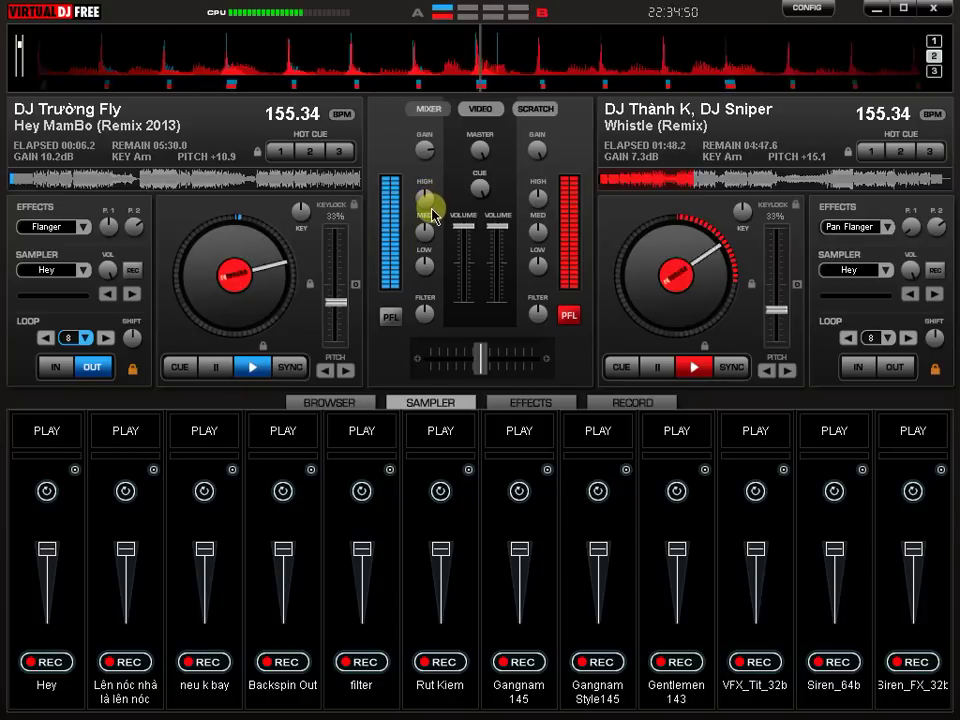
pyautogui.moveTo(432, 213); pyautogui.dragTo(434, 225)
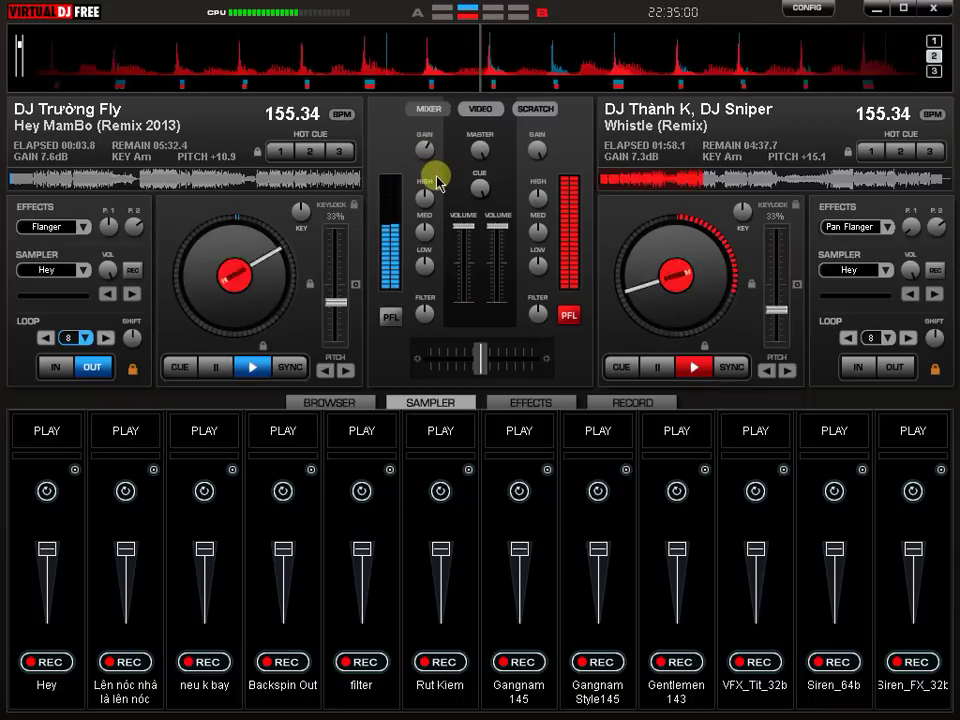
pyautogui.moveTo(436, 177); pyautogui.dragTo(437, 181)
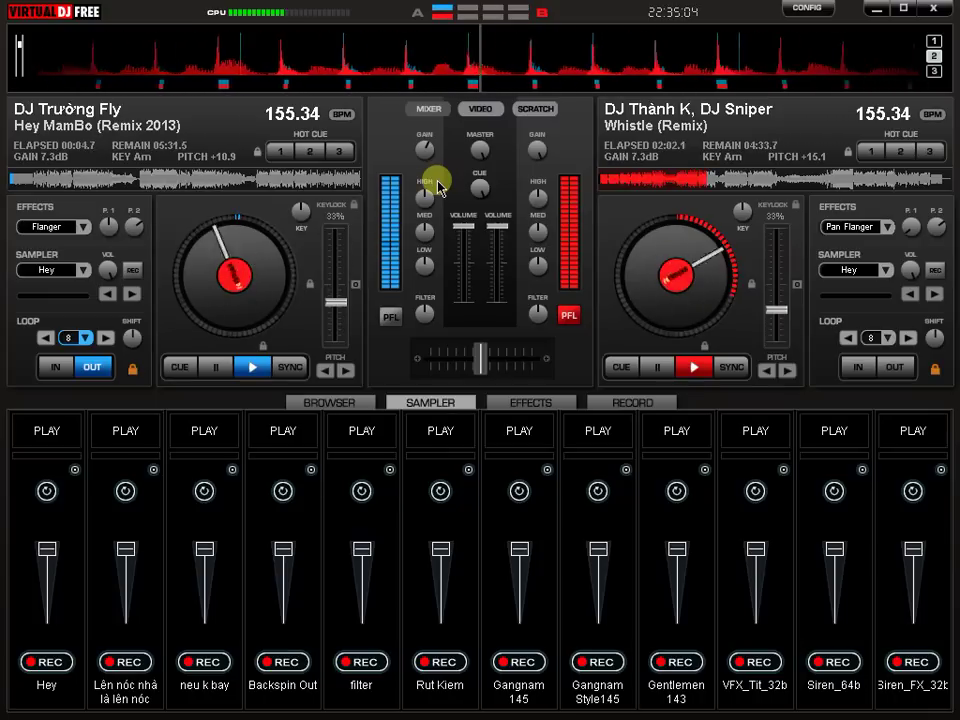
pyautogui.moveTo(437, 181); pyautogui.dragTo(437, 181)
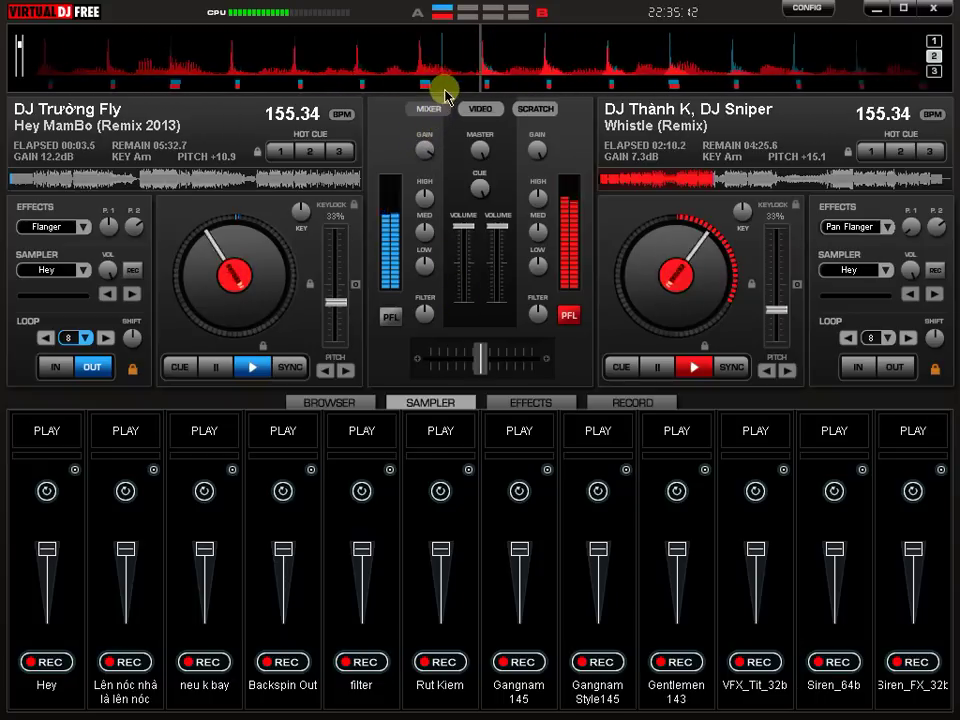
pyautogui.click(429, 161)
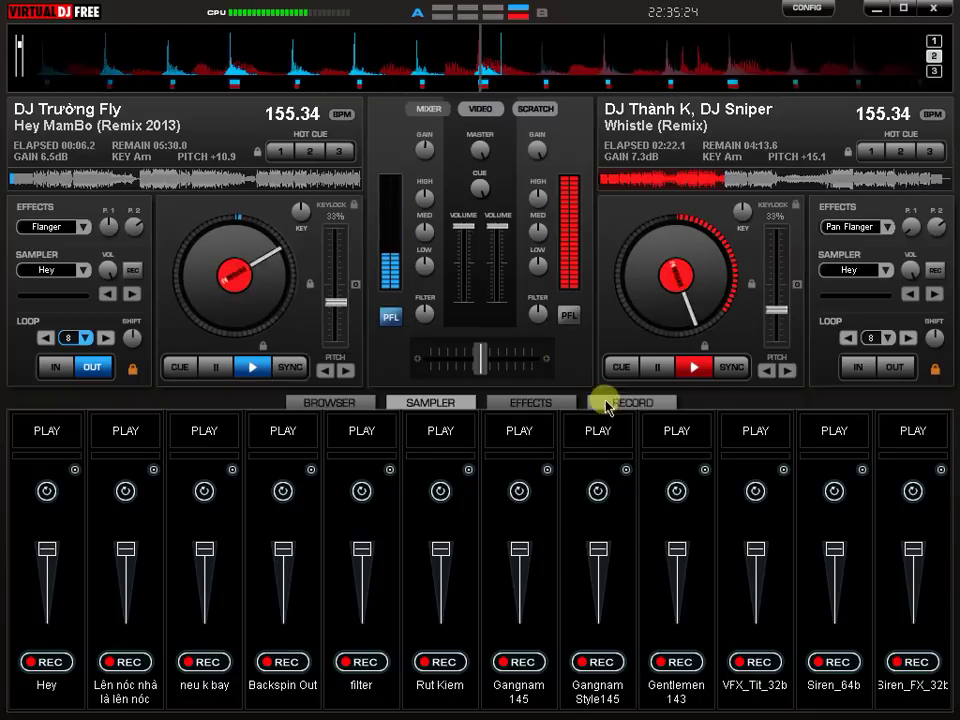
# Step: Play the Gentlemen 143, VFX_Tit_32b, Siren_64b and Siren_FX_32b samples, briefly dipping deck 1's volume
pyautogui.click(677, 431)
pyautogui.moveTo(464, 228); pyautogui.dragTo(477, 268)
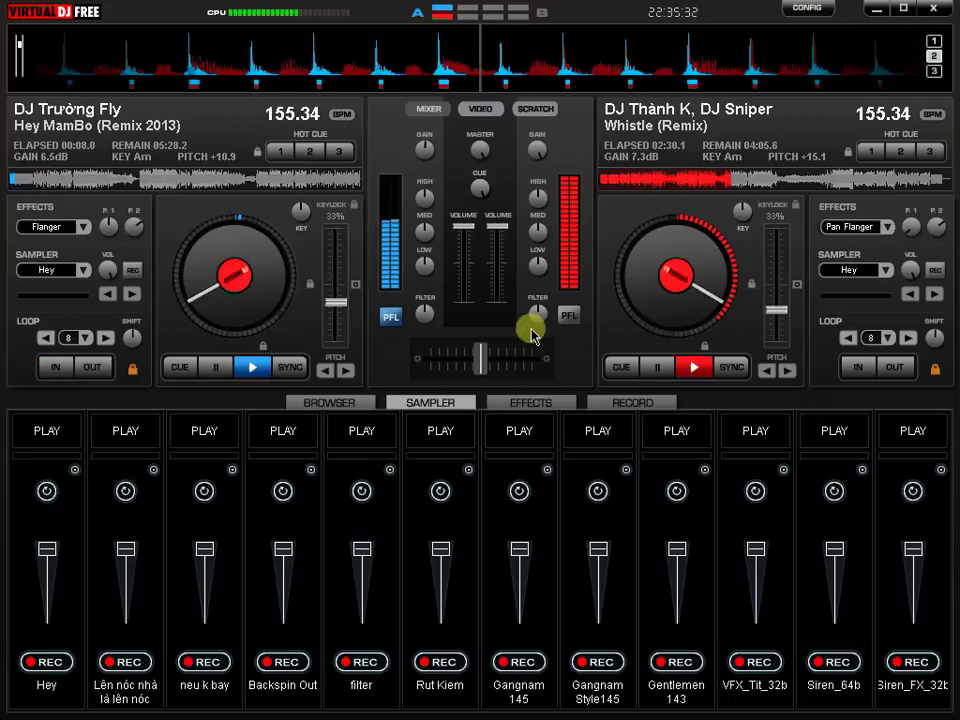
pyautogui.click(782, 433)
pyautogui.click(834, 435)
pyautogui.click(914, 437)
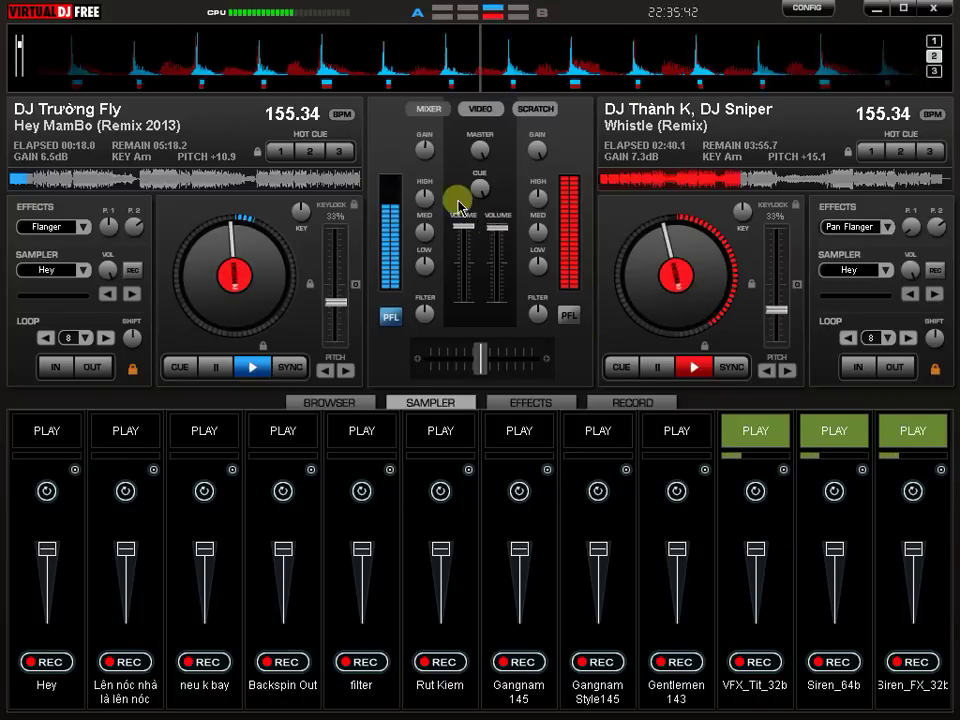
# Step: Raise deck 1's gain to 13.7 dB and fade deck 2's volume all the way down
pyautogui.click(497, 226)
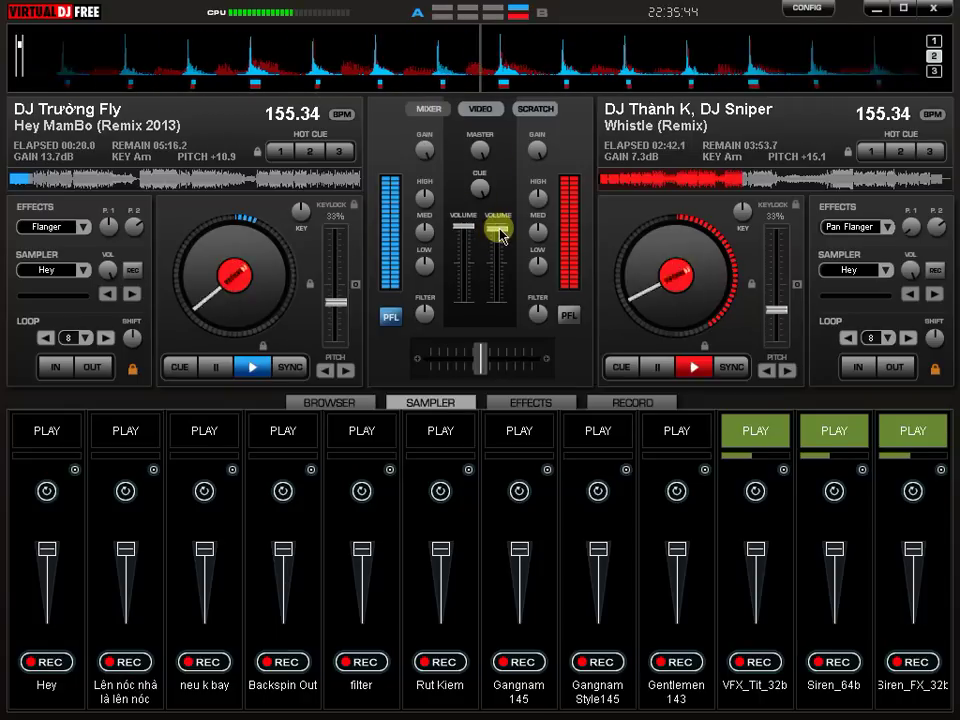
pyautogui.press('Tab')
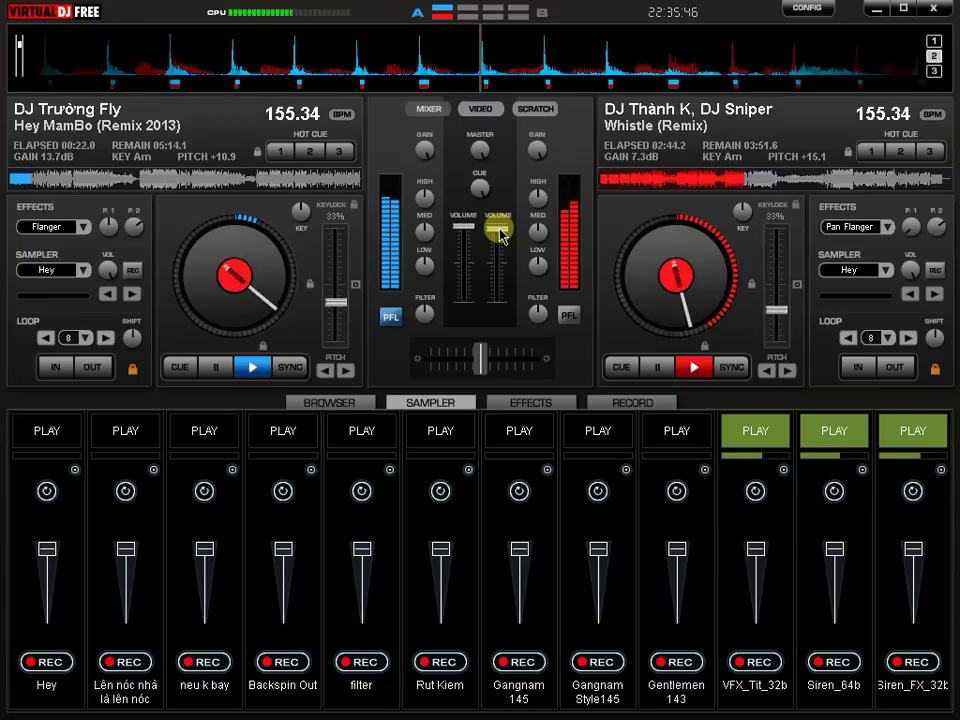
pyautogui.moveTo(499, 231); pyautogui.dragTo(497, 299)
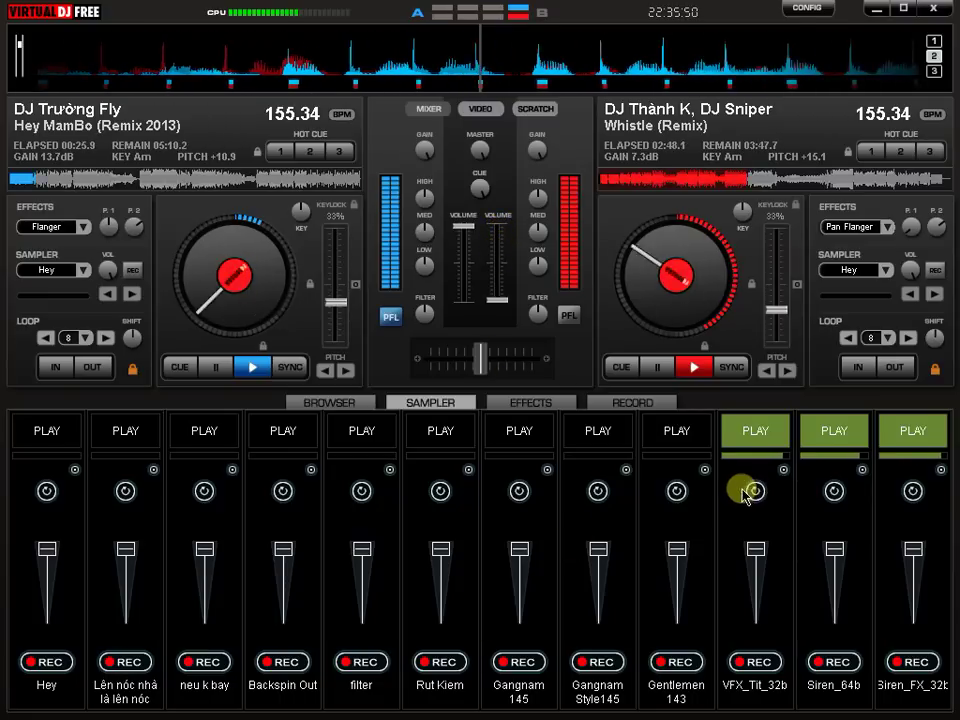
# Step: Switch to the Local Disk (D:) folder window and delete the WhistleRemix MP3 file
pyautogui.hotkey('alt', 'Tab')
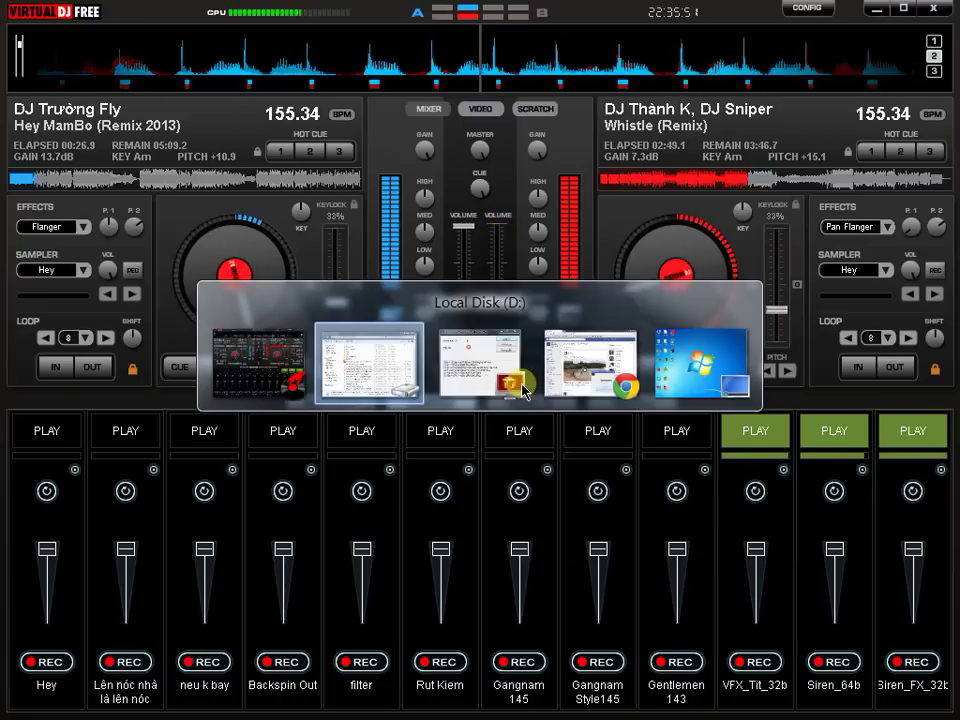
pyautogui.click(392, 381)
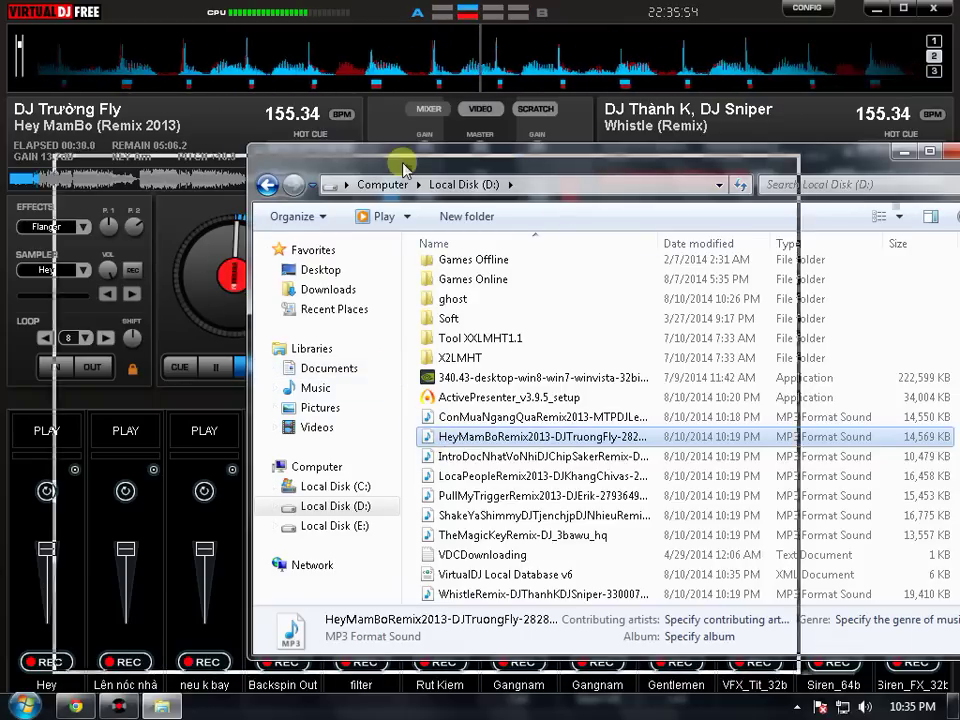
pyautogui.moveTo(499, 163); pyautogui.dragTo(309, 174)
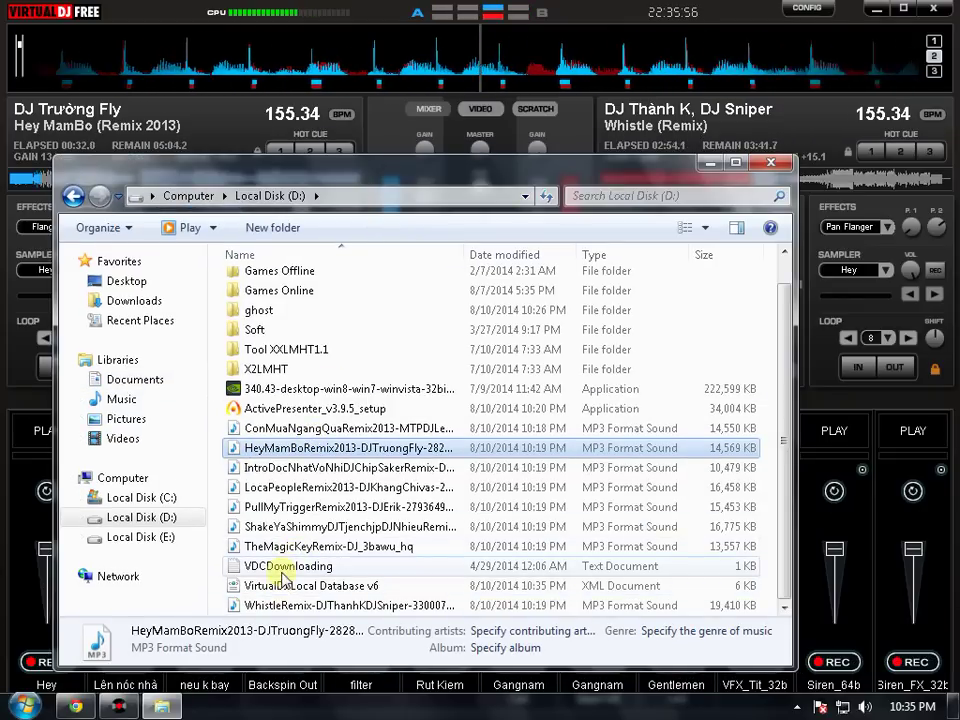
pyautogui.click(278, 607)
pyautogui.press('Delete')
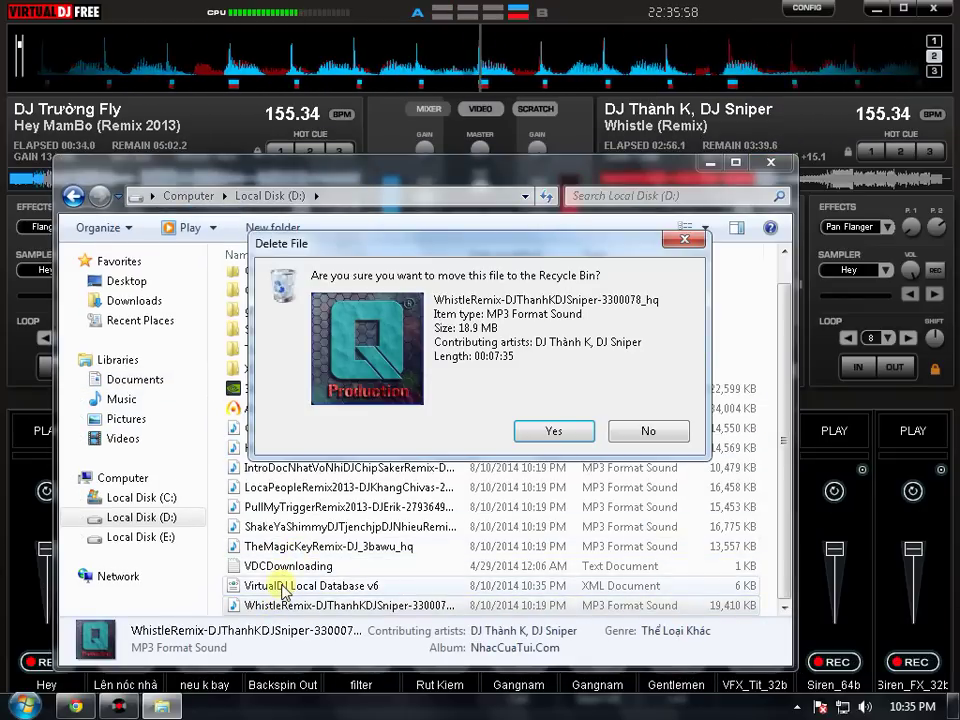
pyautogui.click(630, 432)
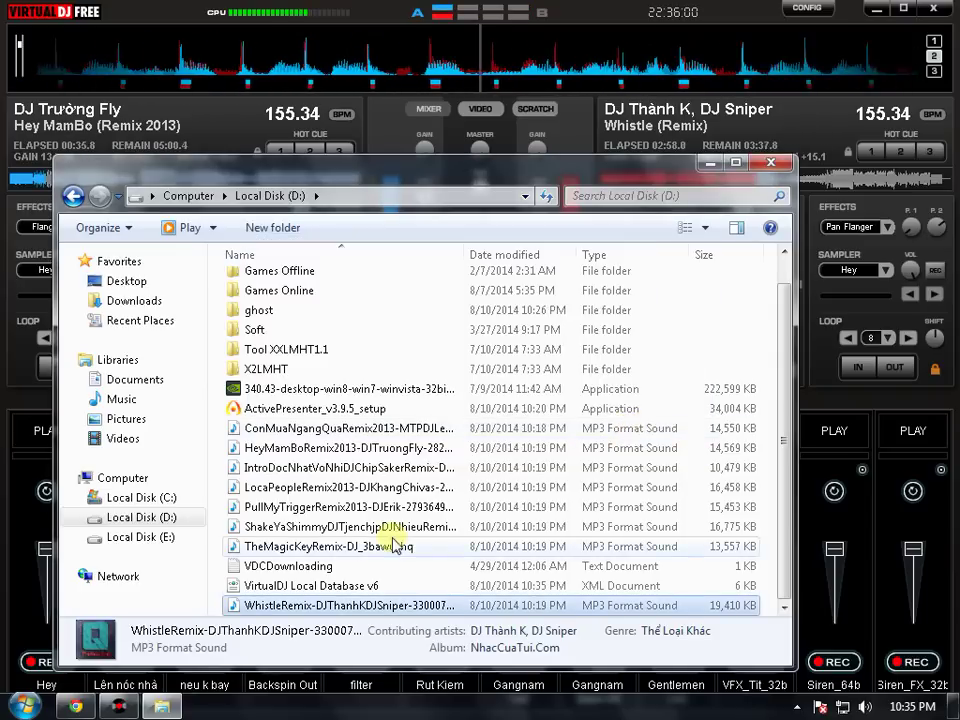
pyautogui.click(300, 606)
pyautogui.press('Delete')
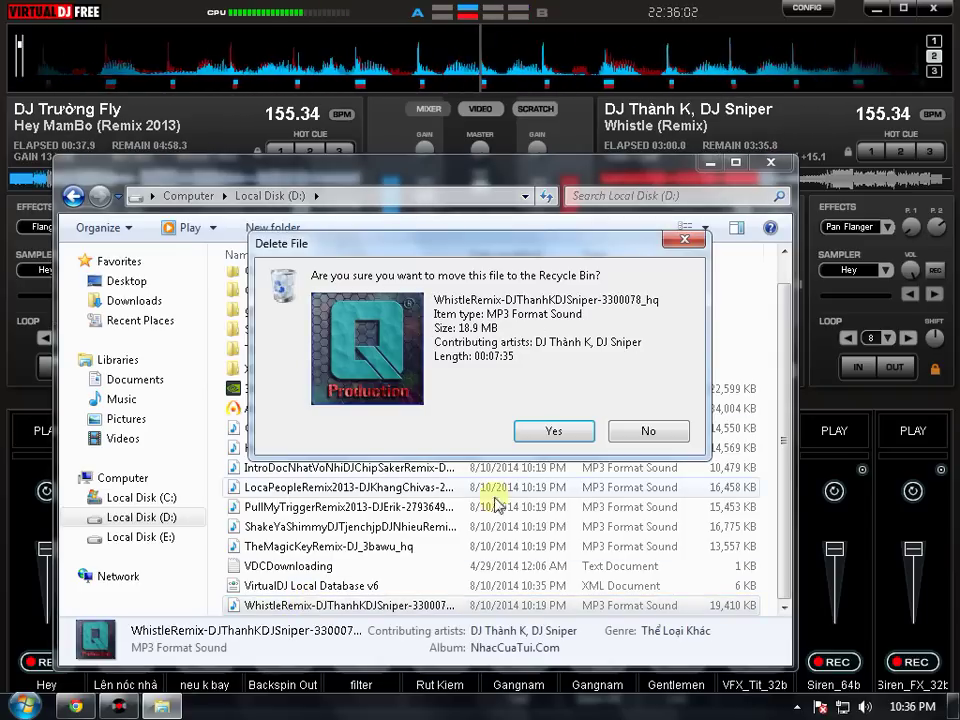
pyautogui.click(555, 432)
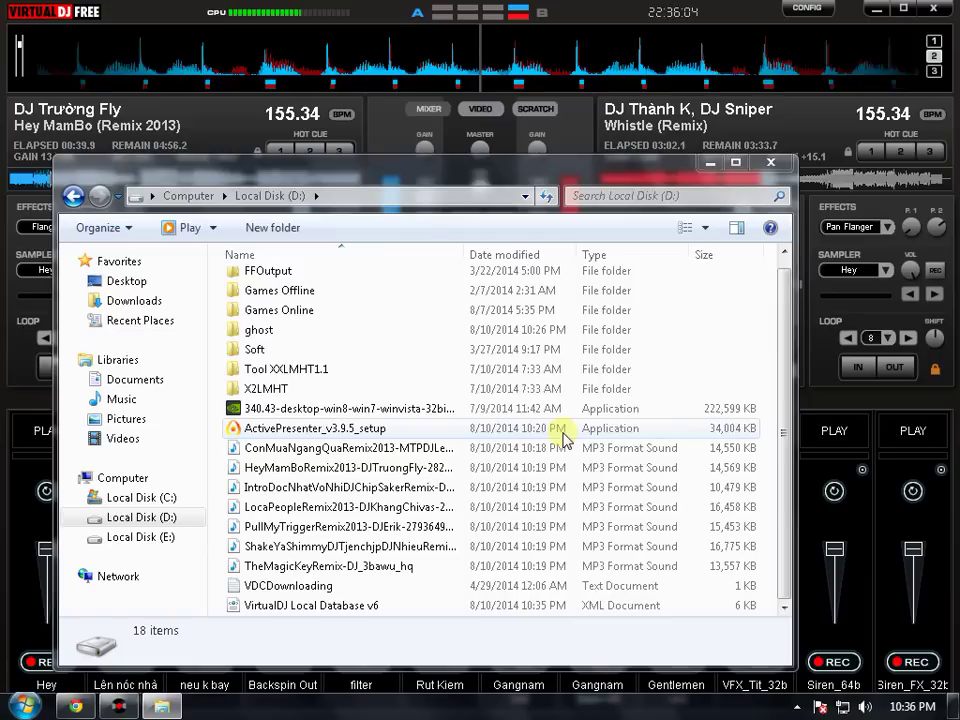
# Step: Load the ConMuaNgangQuaRemix2013 file onto deck 2 and close the folder window
pyautogui.click(340, 450)
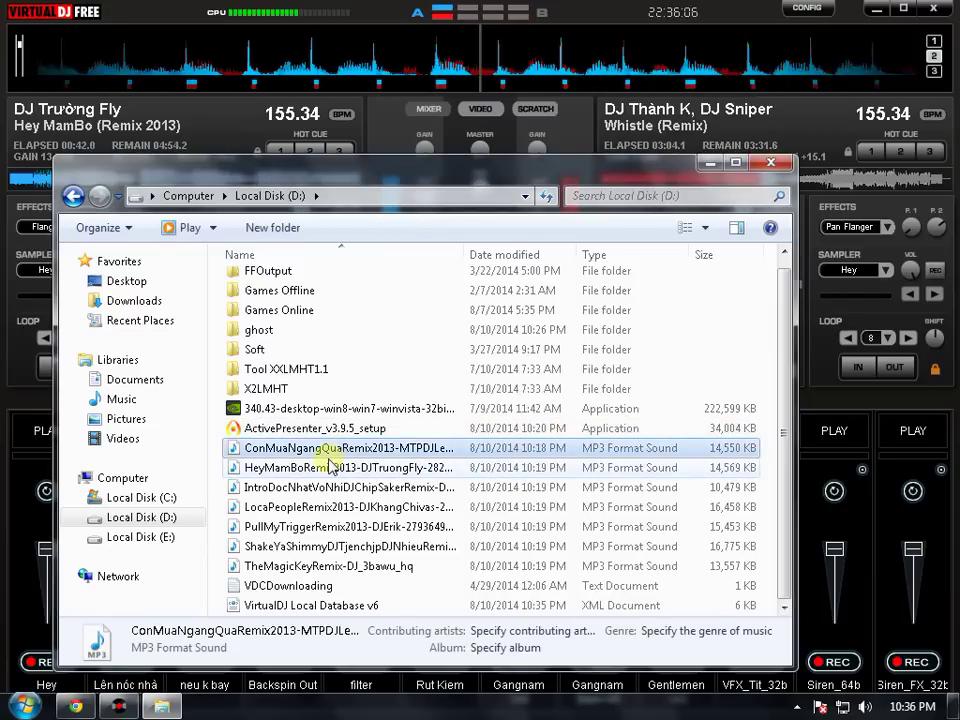
pyautogui.moveTo(322, 453); pyautogui.dragTo(866, 185)
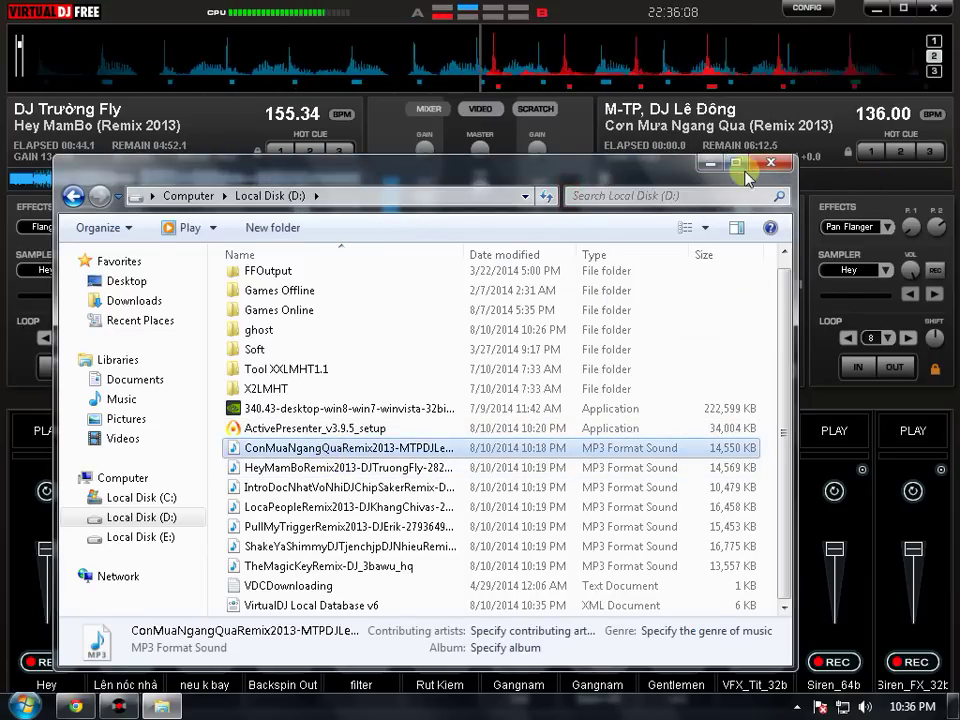
pyautogui.click(770, 162)
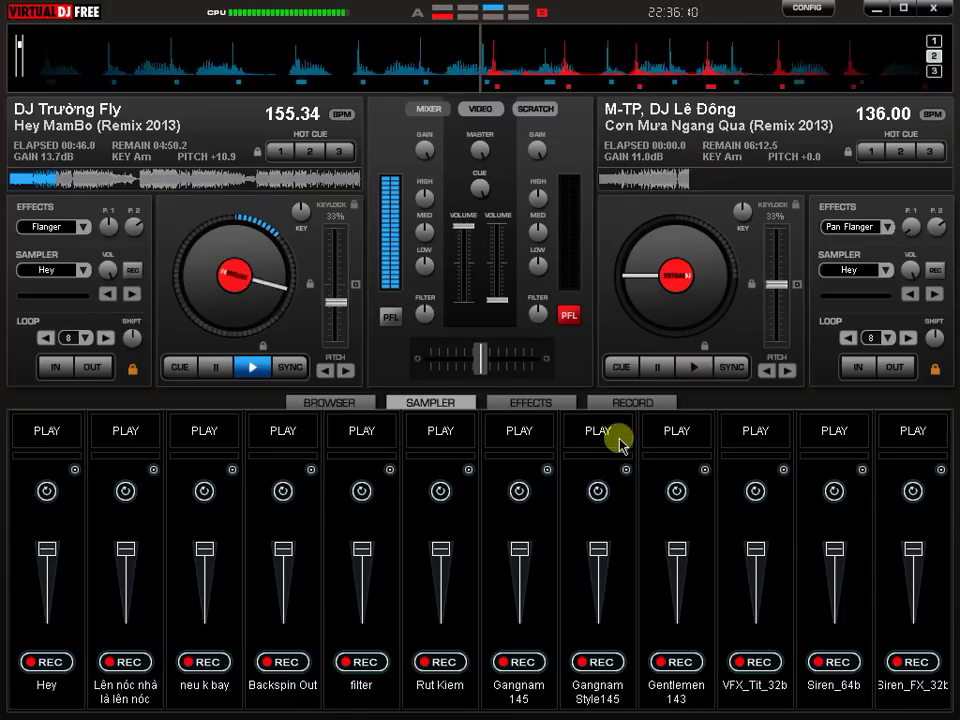
# Step: Set deck 2's gain to 12.0 dB and play the Backspin Out, Rut Kiem and Gangnam 145 samples
pyautogui.press('F9')
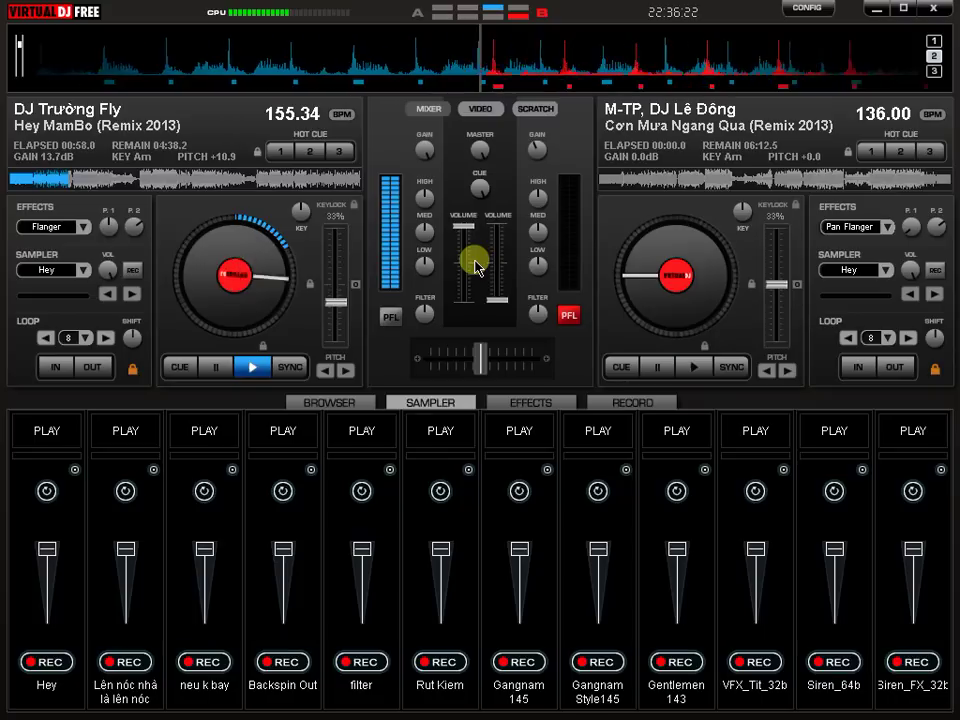
pyautogui.moveTo(537, 149); pyautogui.dragTo(606, 45)
pyautogui.press('4')
pyautogui.press('6')
pyautogui.press('7')
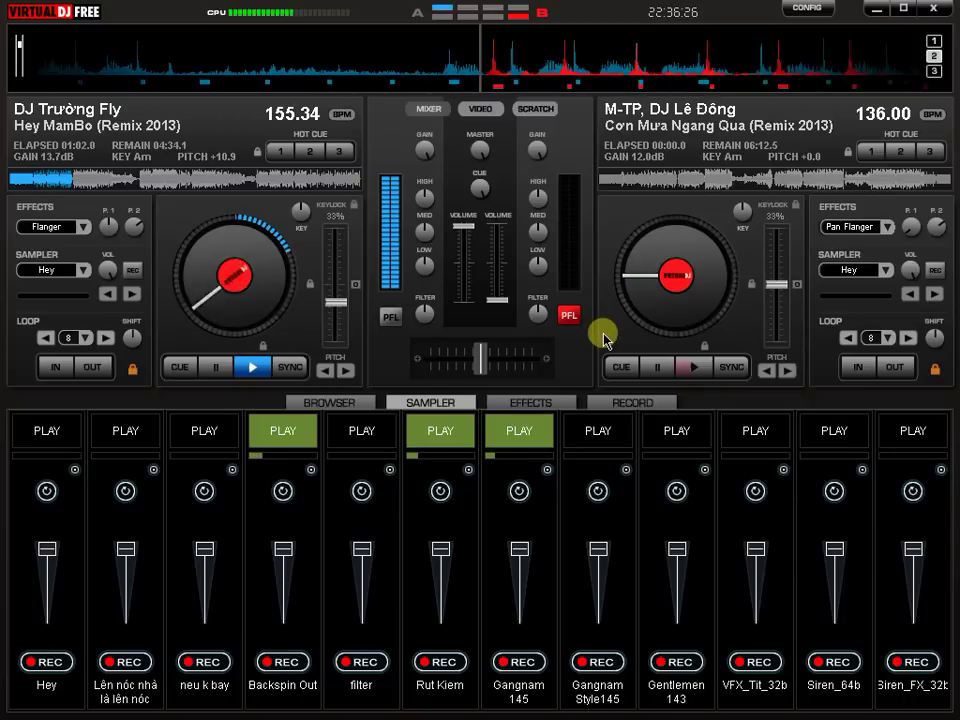
# Step: Start Cơn Mưa Ngang Qua (Remix 2013) on deck 2 in sync with deck 1 and retrigger its 8-beat loop
pyautogui.click(736, 369)
pyautogui.click(878, 343)
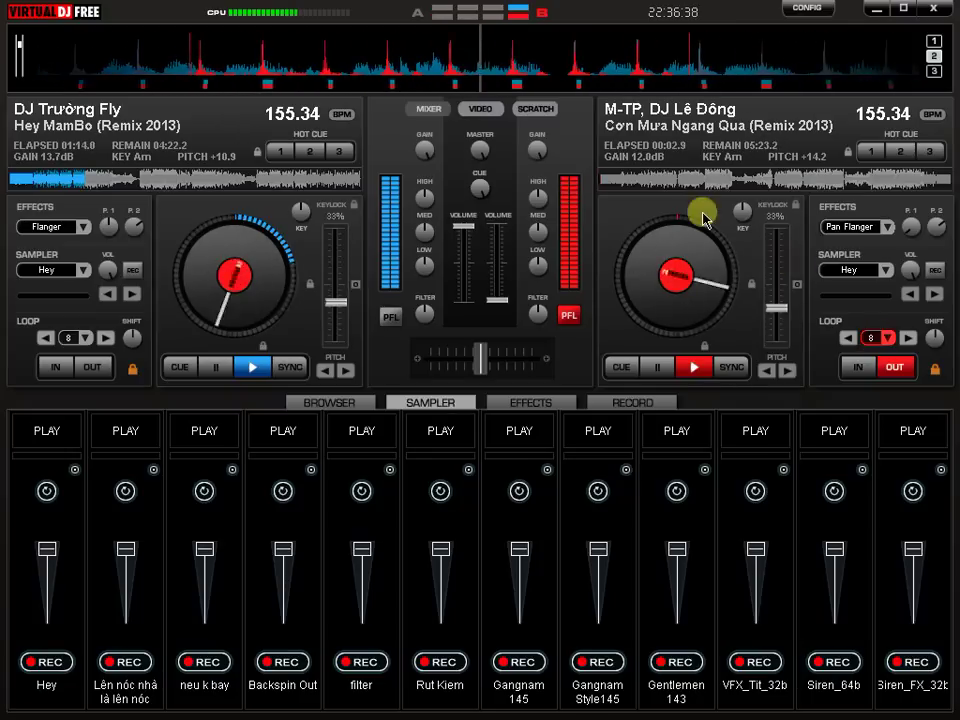
pyautogui.click(384, 316)
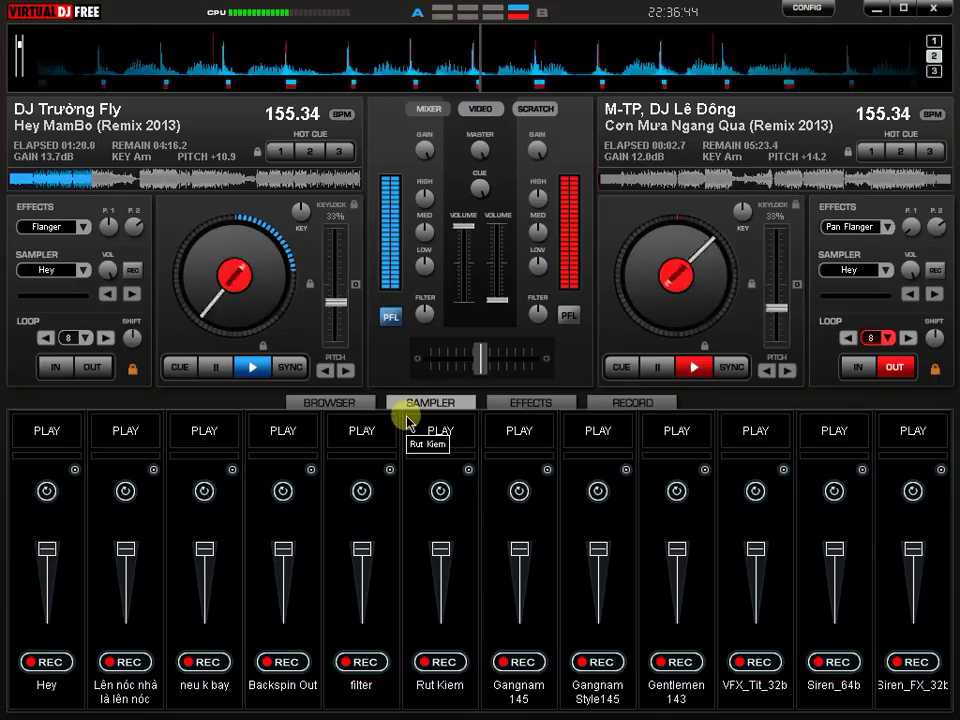
pyautogui.click(877, 339)
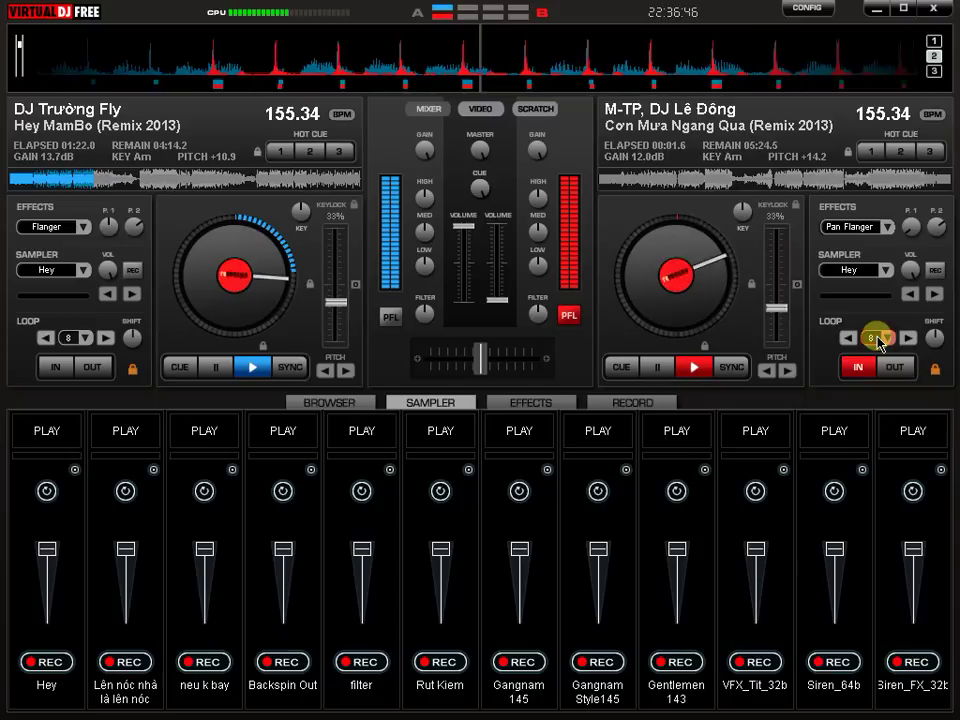
pyautogui.click(877, 337)
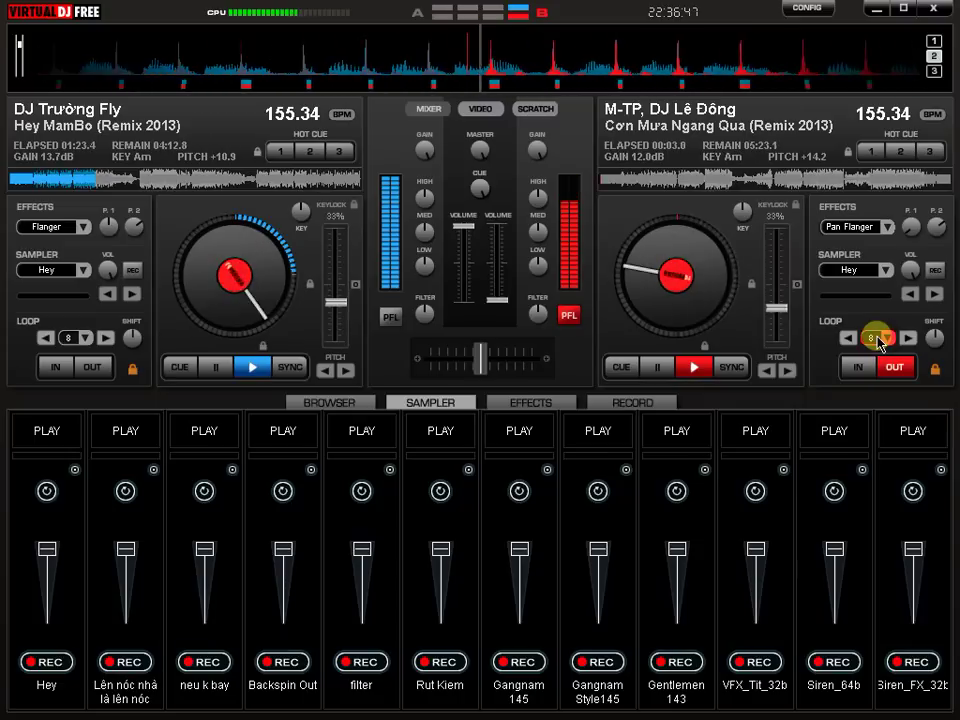
# Step: Bring deck 2's volume up to full and adjust its gain to 7.2 dB
pyautogui.click(463, 272)
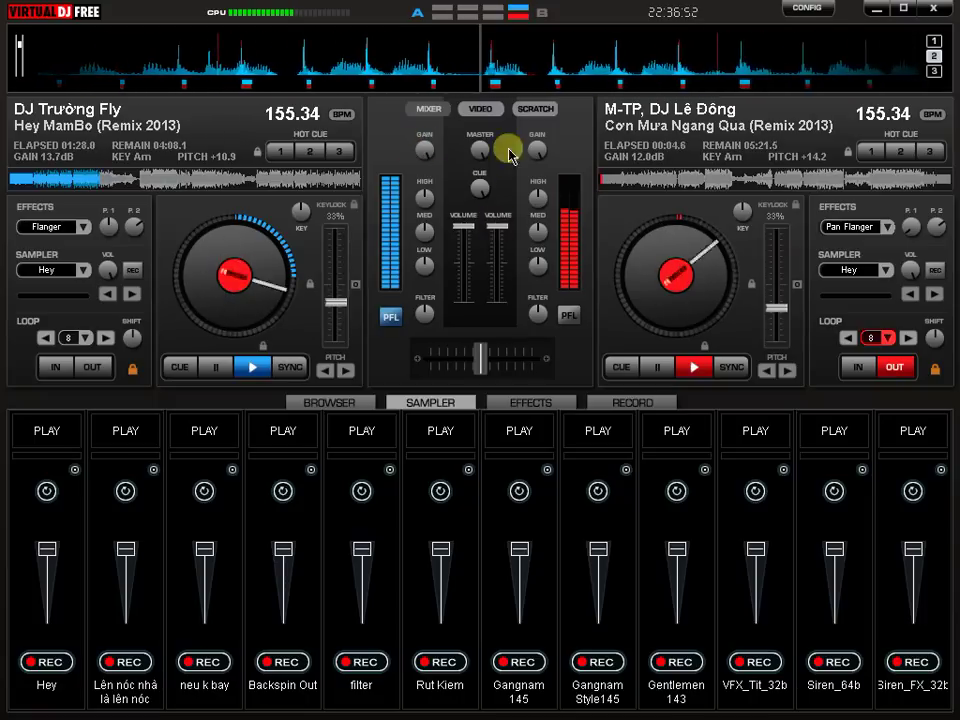
pyautogui.moveTo(534, 156); pyautogui.dragTo(538, 205)
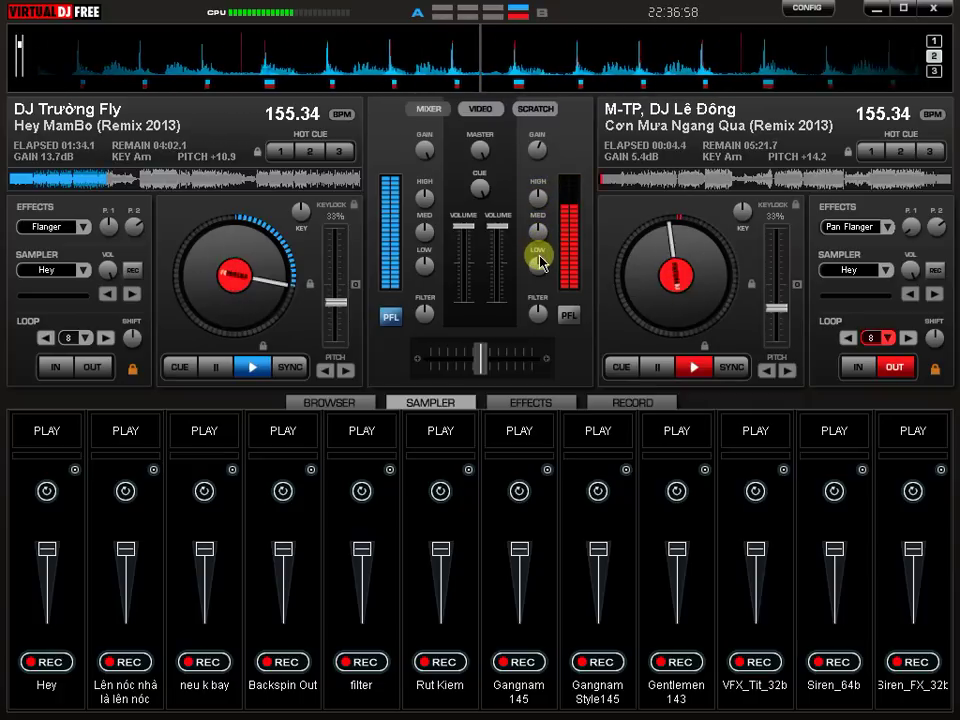
pyautogui.moveTo(543, 231); pyautogui.dragTo(543, 231)
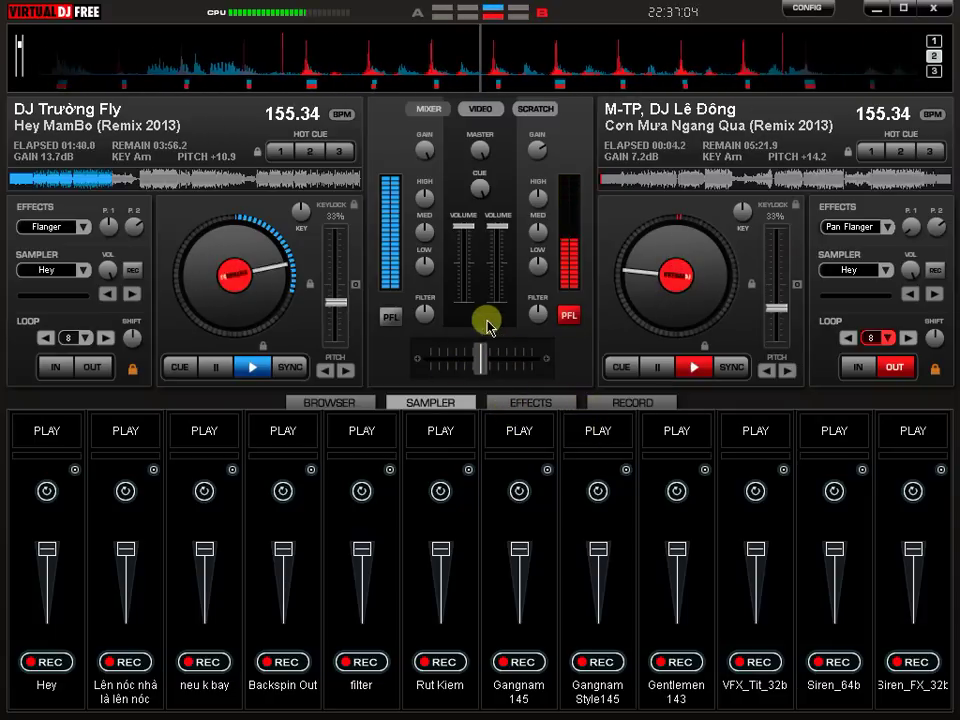
# Step: Activate the panv2 effect on deck 1 with Adjust Panning enabled, and raise deck 2's gain to 12.0 dB
pyautogui.click(548, 402)
pyautogui.click(386, 475)
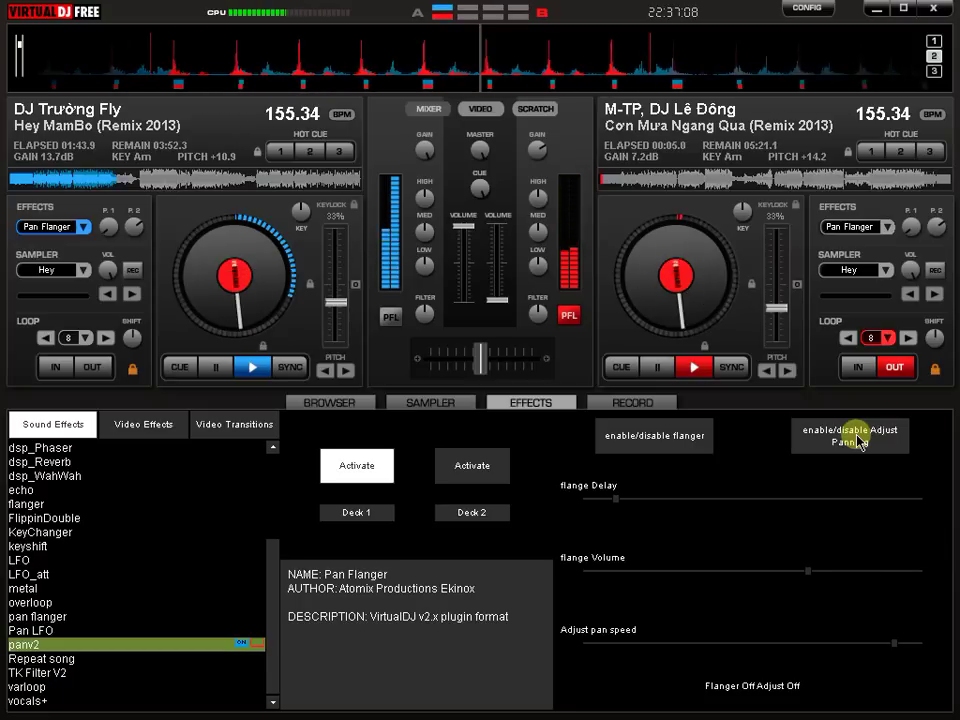
pyautogui.moveTo(534, 150); pyautogui.dragTo(594, 97)
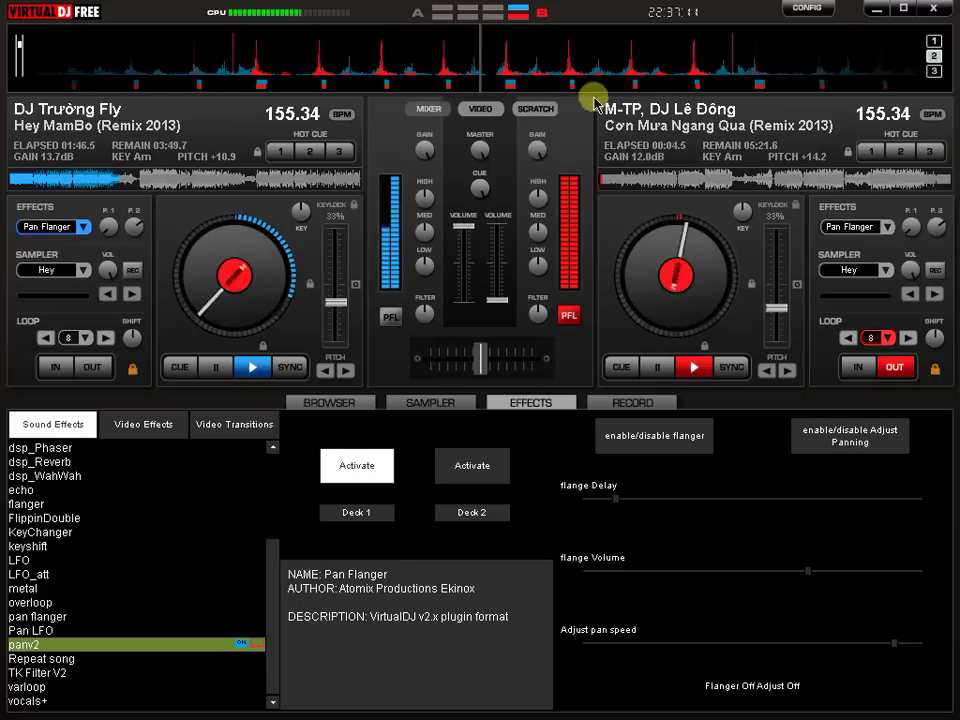
pyautogui.click(812, 435)
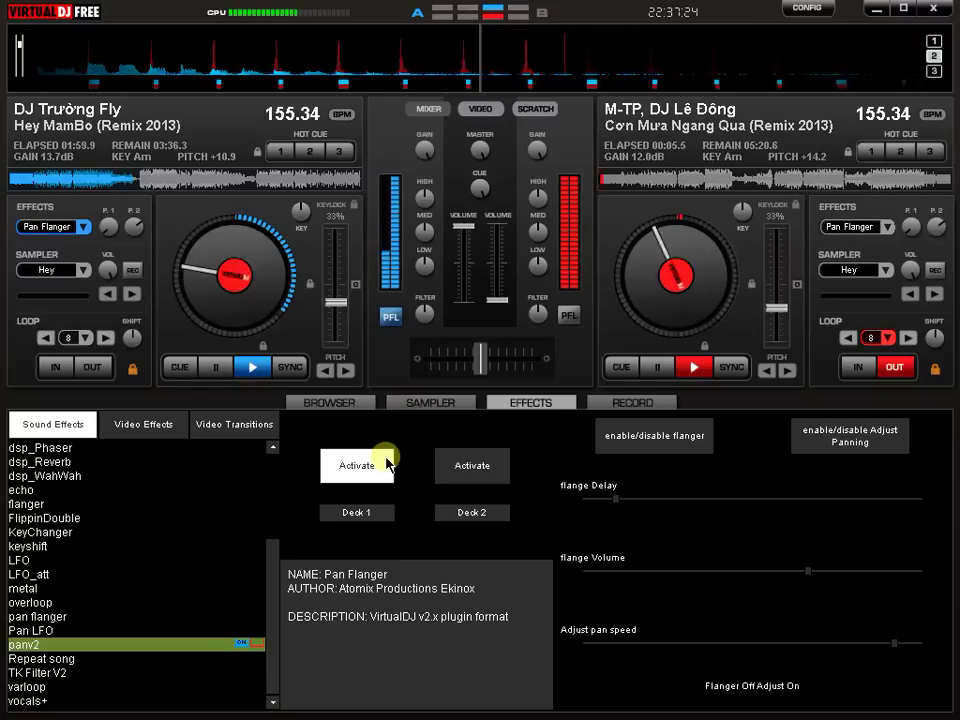
pyautogui.click(433, 401)
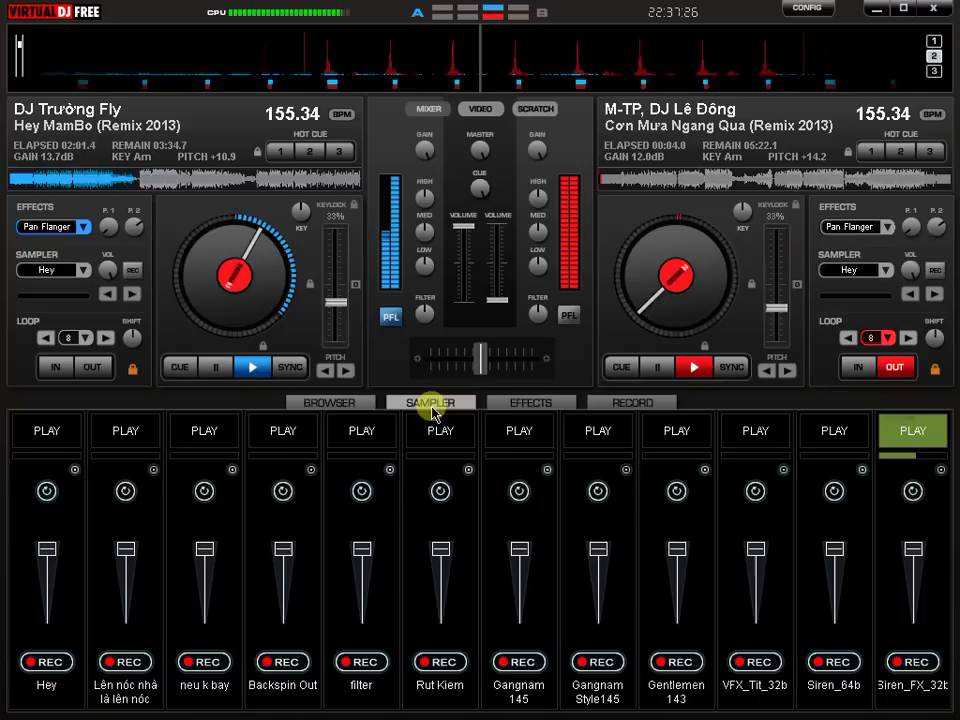
# Step: Deactivate the panv2 effect on deck 1 and stop the Gentlemen 143, VFX_Tit_32b and Siren_FX_32b samples
pyautogui.click(516, 404)
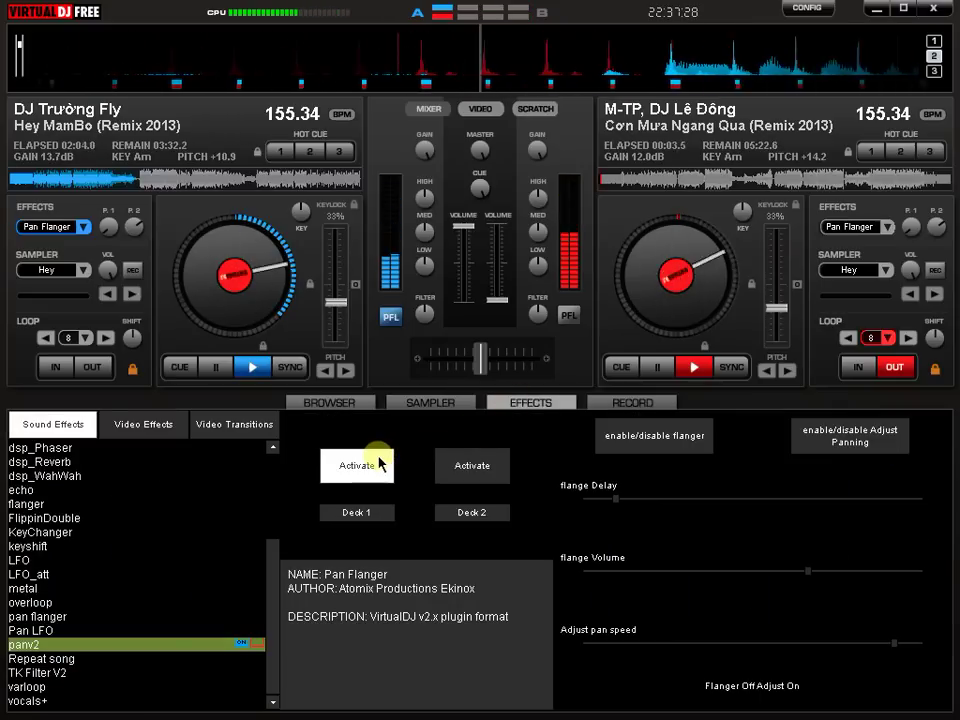
pyautogui.click(415, 403)
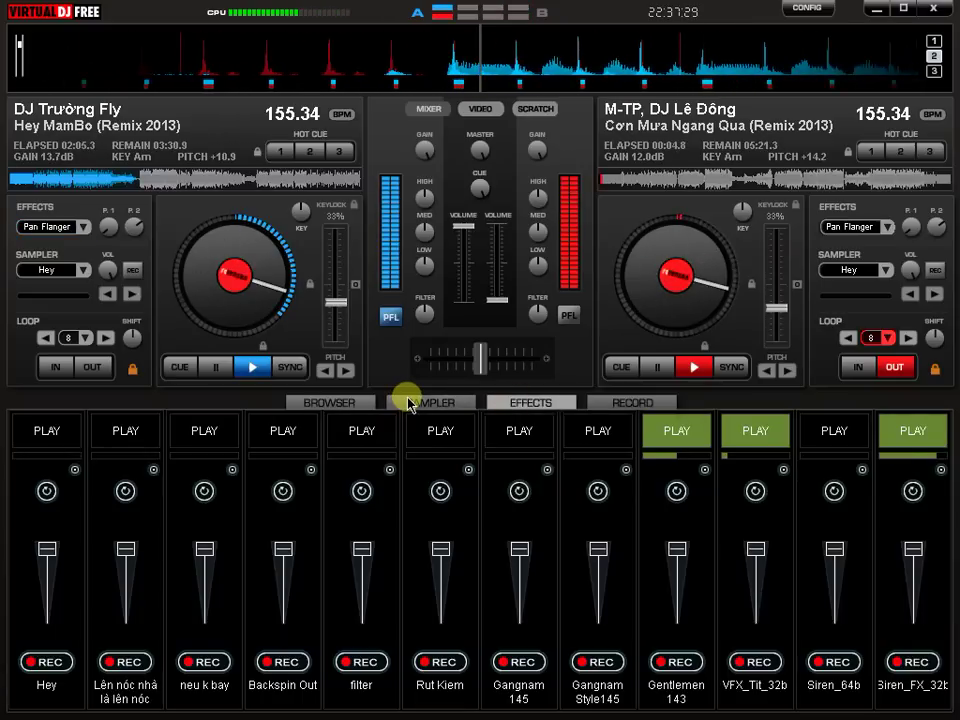
pyautogui.click(682, 441)
pyautogui.click(771, 437)
pyautogui.click(932, 437)
pyautogui.click(868, 375)
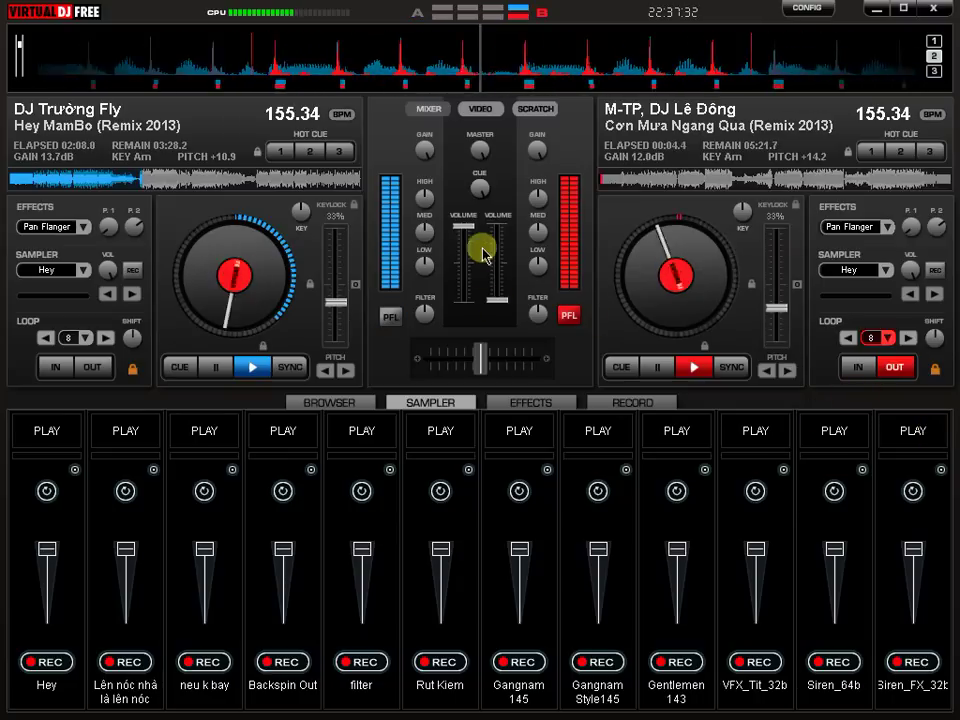
# Step: Play the Gentlemen 143 sample and release deck 2's 8-beat loop
pyautogui.click(688, 428)
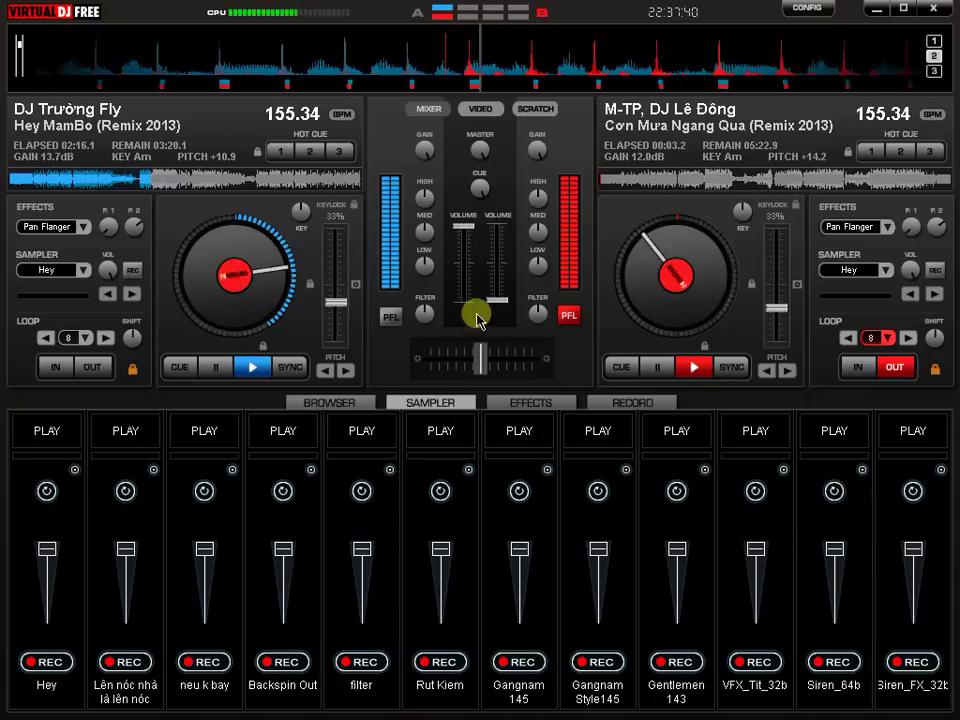
pyautogui.rightClick(468, 294)
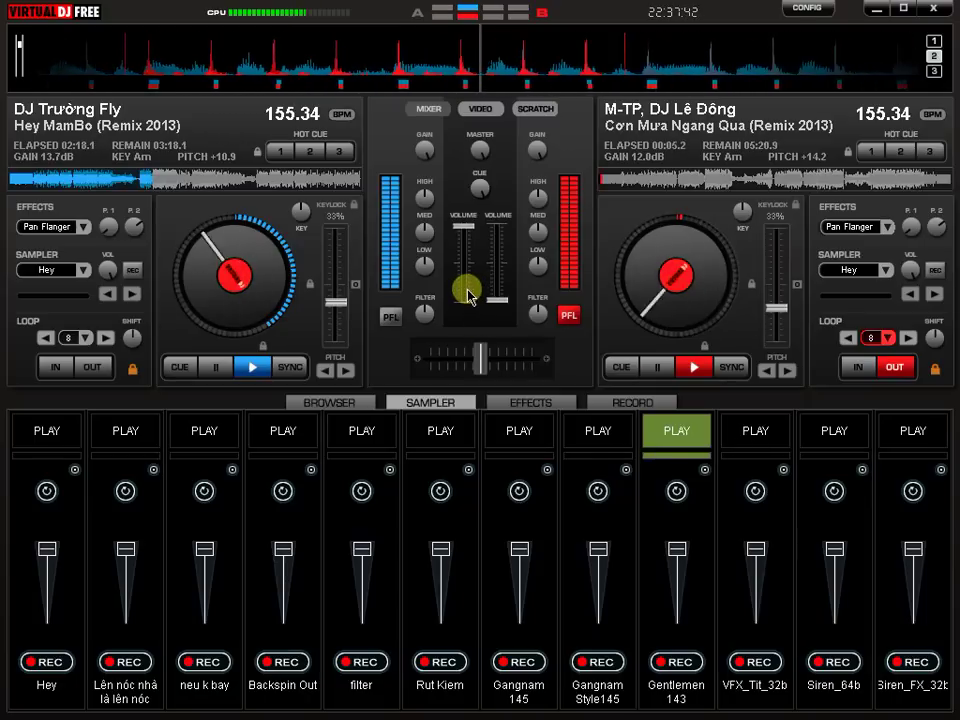
pyautogui.click(858, 362)
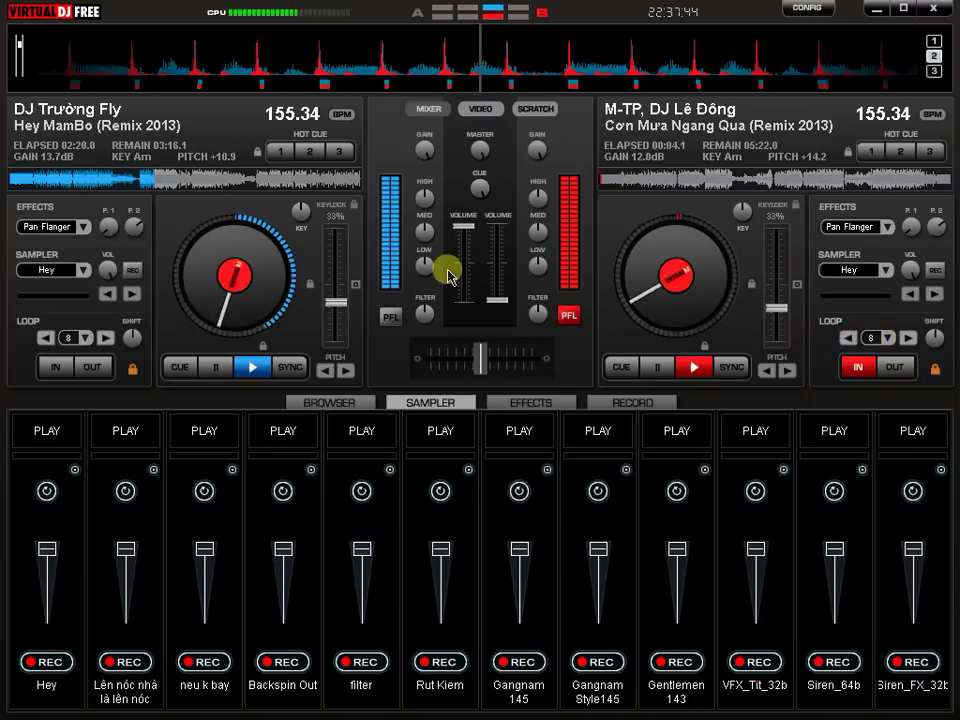
# Step: Fade over to deck 2 by raising its volume to full and lowering deck 1's volume to zero
pyautogui.moveTo(500, 300); pyautogui.dragTo(508, 270)
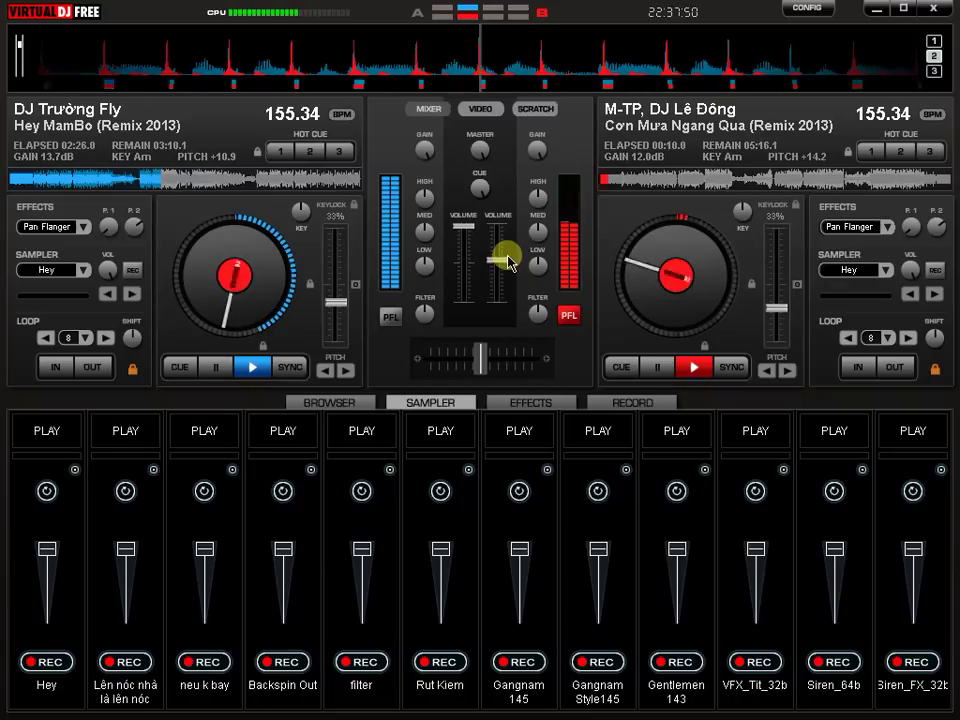
pyautogui.moveTo(507, 257); pyautogui.dragTo(493, 600)
pyautogui.press('Tab')
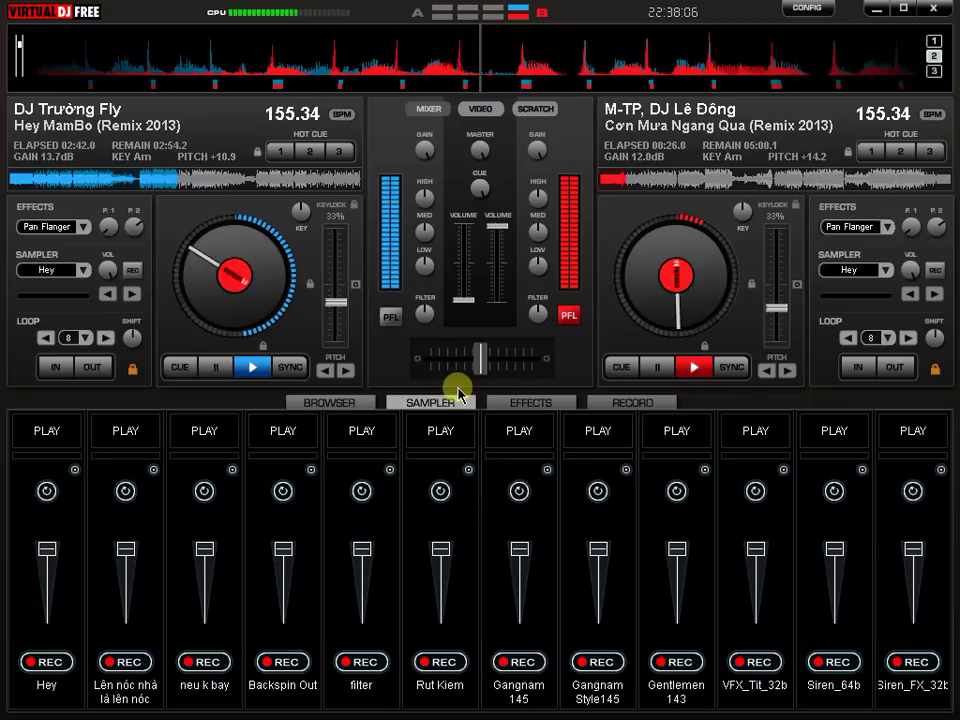
# Step: Switch to the file explorer, delete the HeyMamBoRemix2013 file from Local Disk (D:), and load the IntroDocNhatVoNhi remix onto deck 1
pyautogui.hotkey('alt', 'Tab')
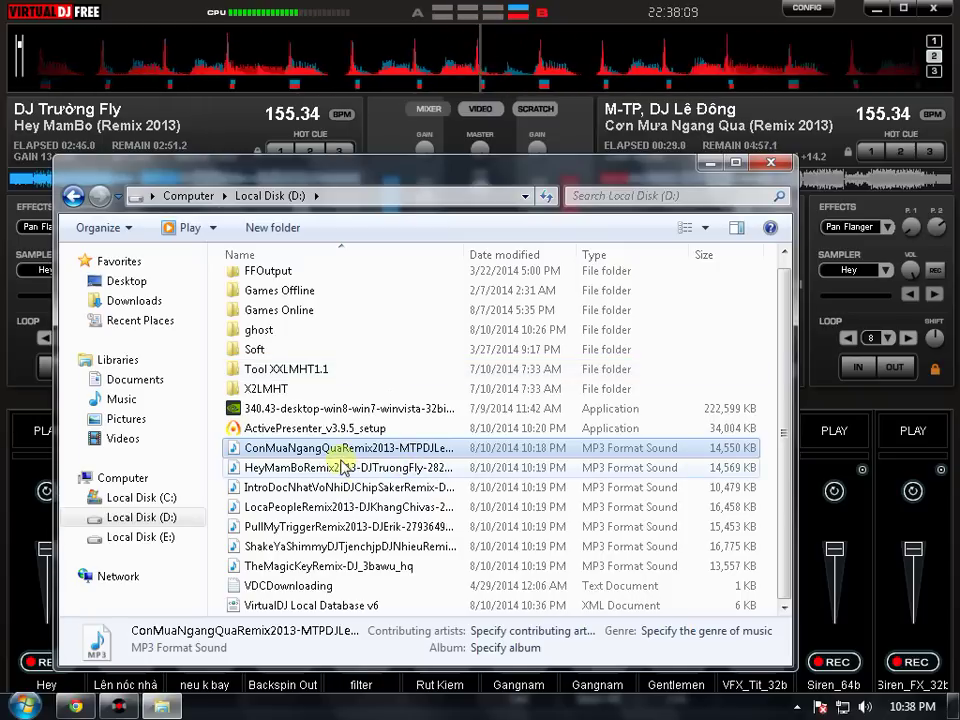
pyautogui.click(320, 467)
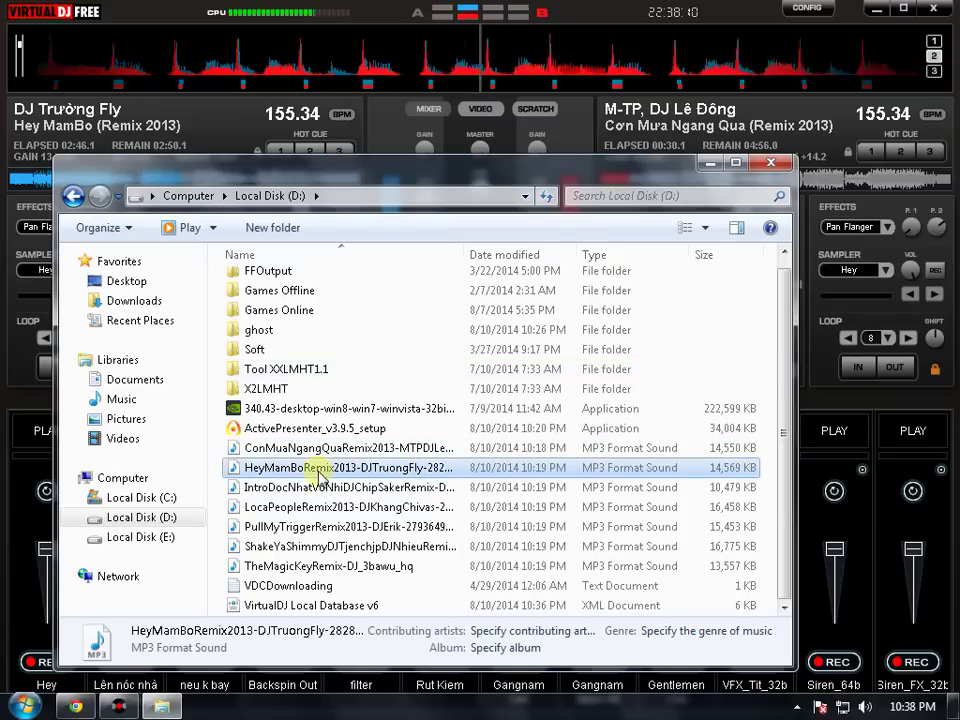
pyautogui.press('Delete')
pyautogui.press('Return')
pyautogui.moveTo(300, 478); pyautogui.dragTo(15, 180)
pyautogui.click(18, 180)
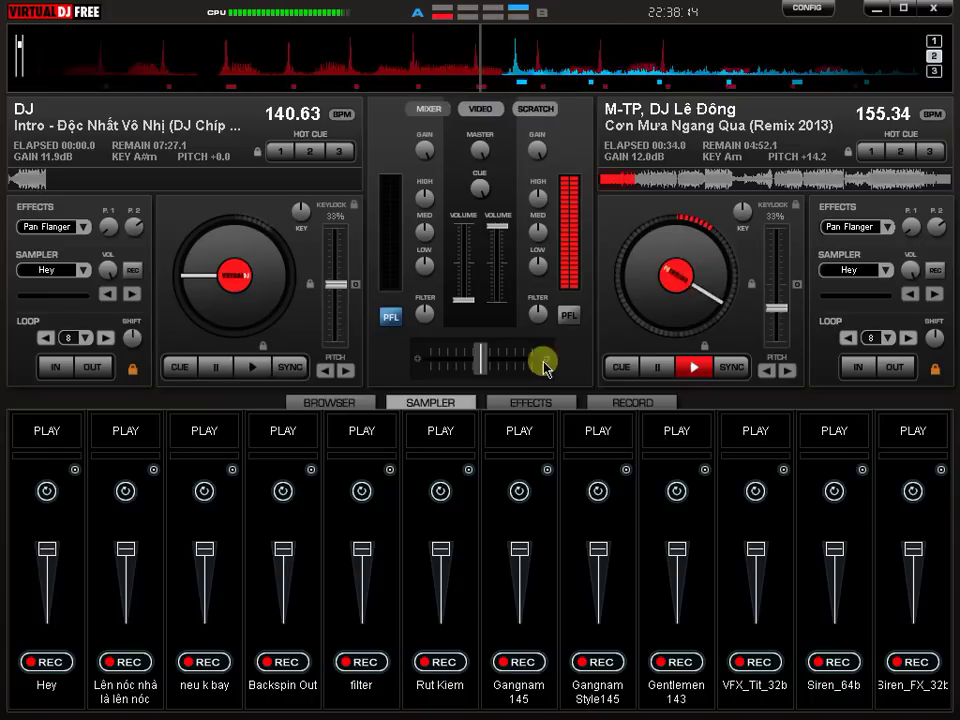
# Step: Play the Gangnam Style145, Hey and Siren_64b samples over deck 2, and stop Siren_64b
pyautogui.click(594, 437)
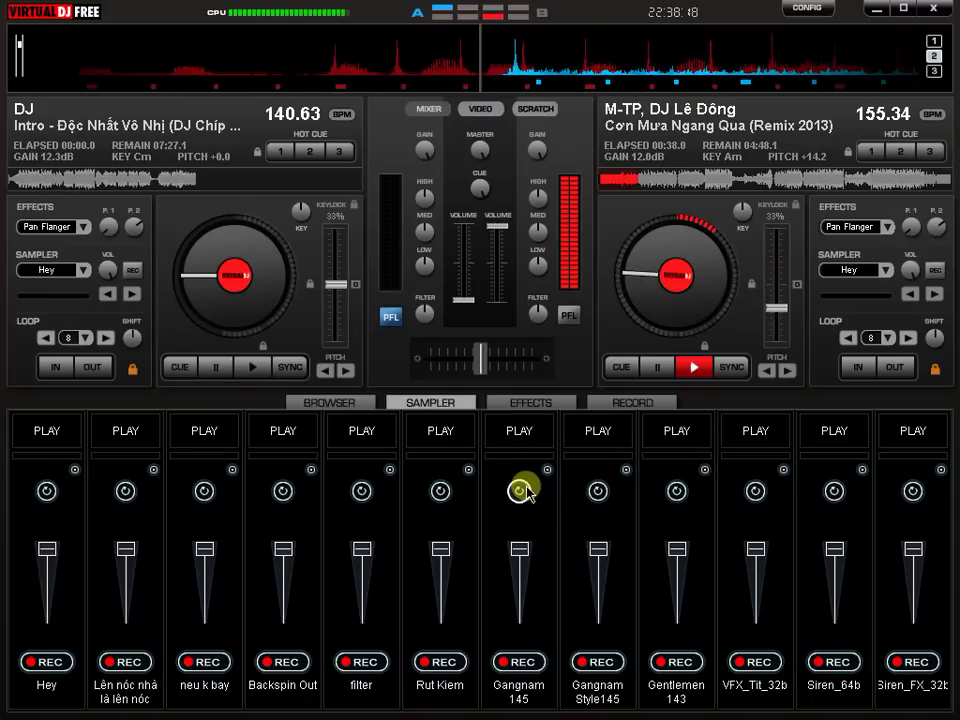
pyautogui.press('F1')
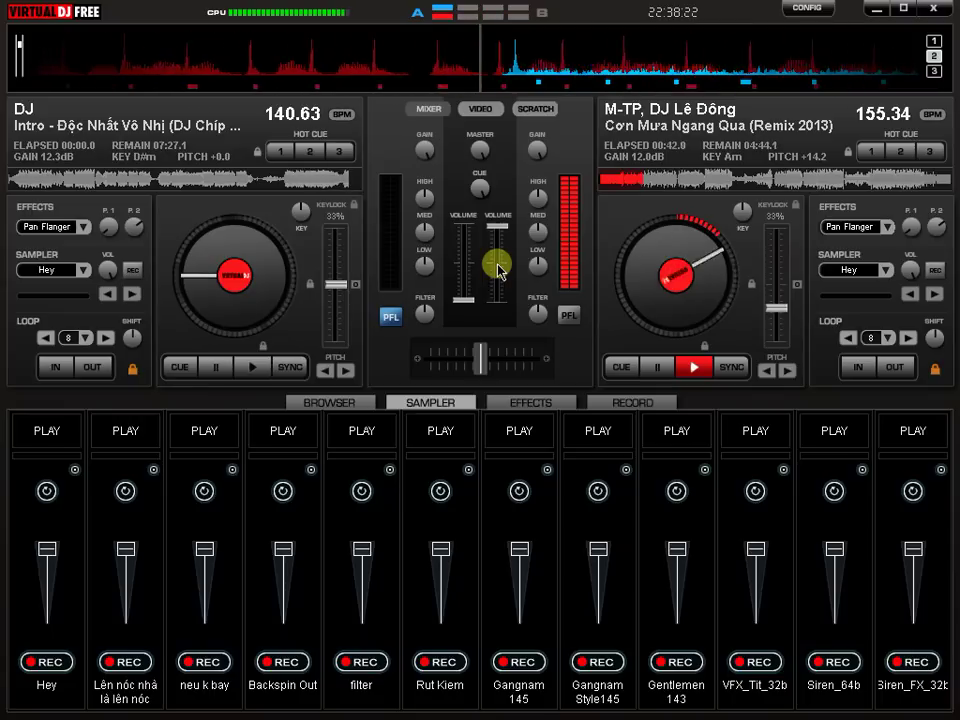
pyautogui.press('F1')
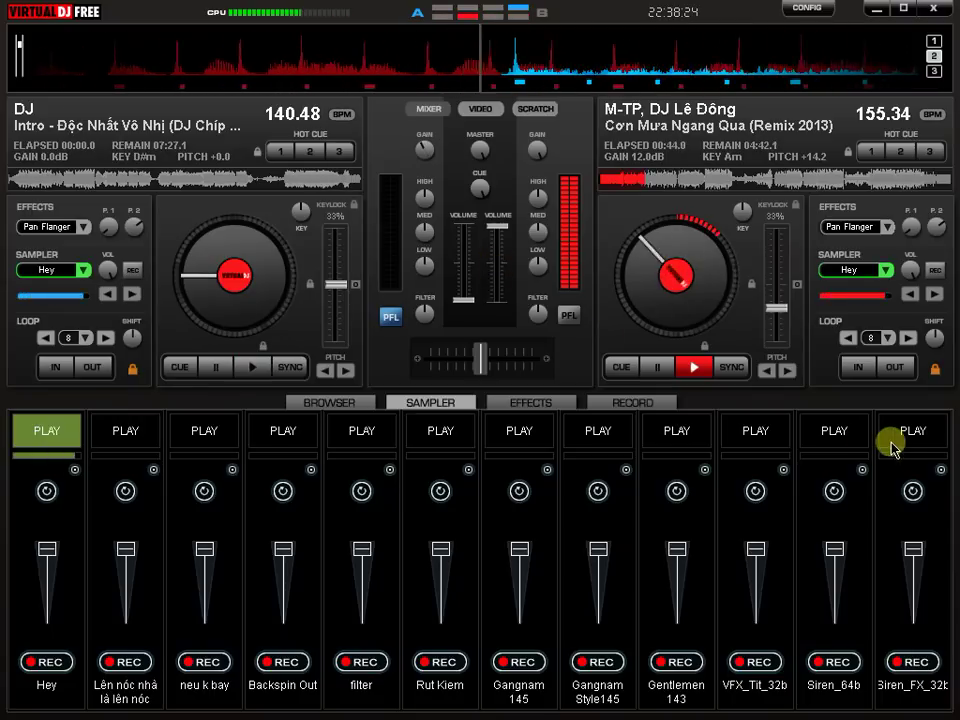
pyautogui.click(840, 438)
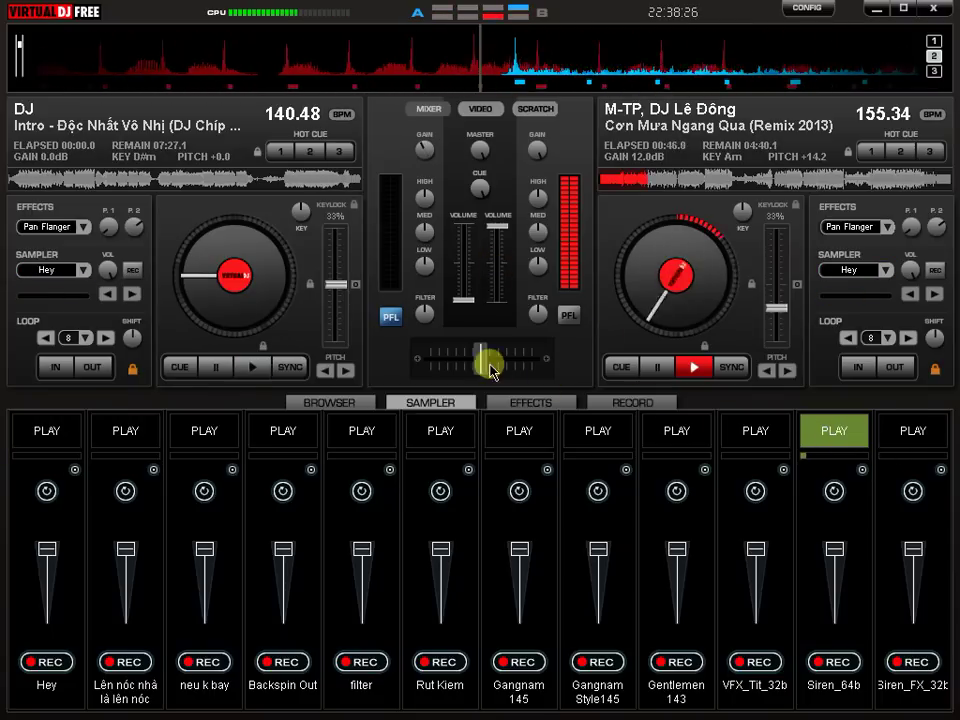
pyautogui.click(823, 426)
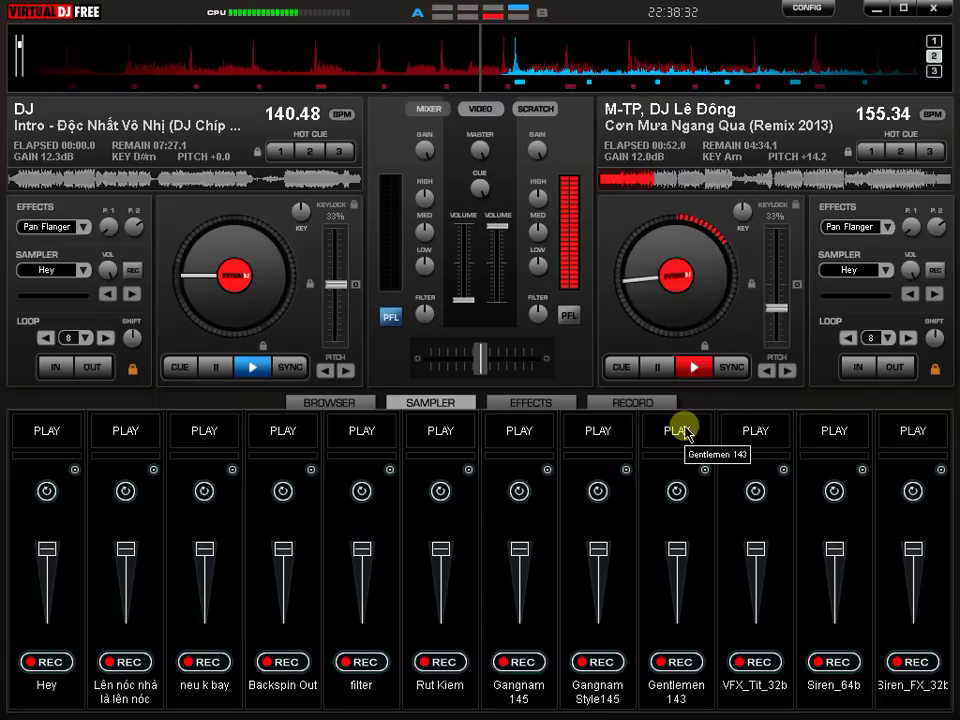
# Step: Select the Boomerang sound effect and switch it on and off repeatedly on deck 2
pyautogui.click(531, 402)
pyautogui.scroll(4, 85, 478)
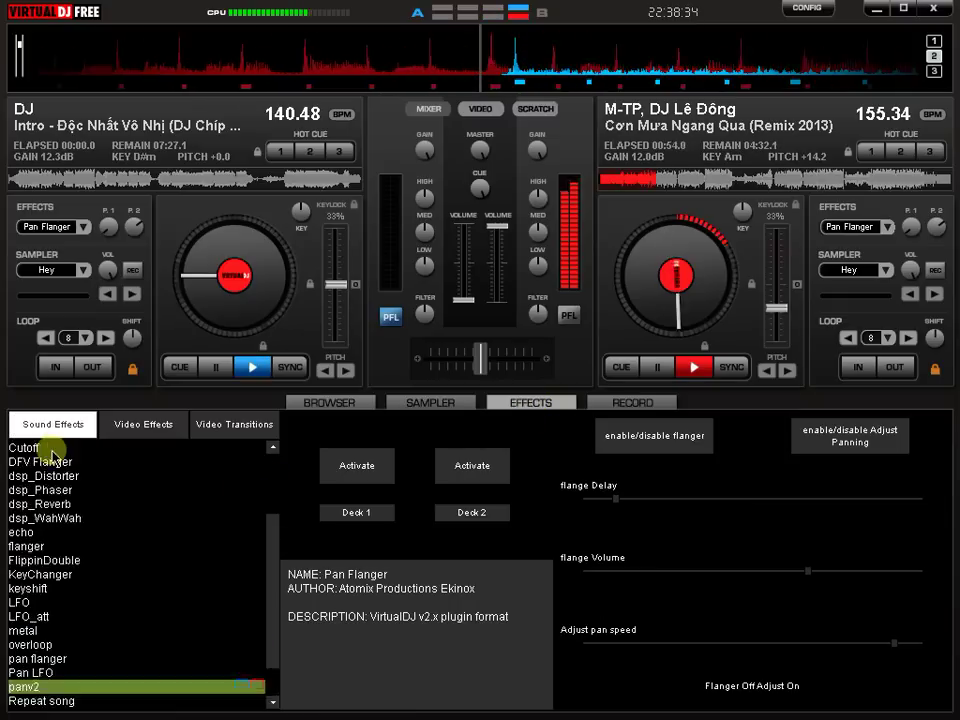
pyautogui.click(58, 504)
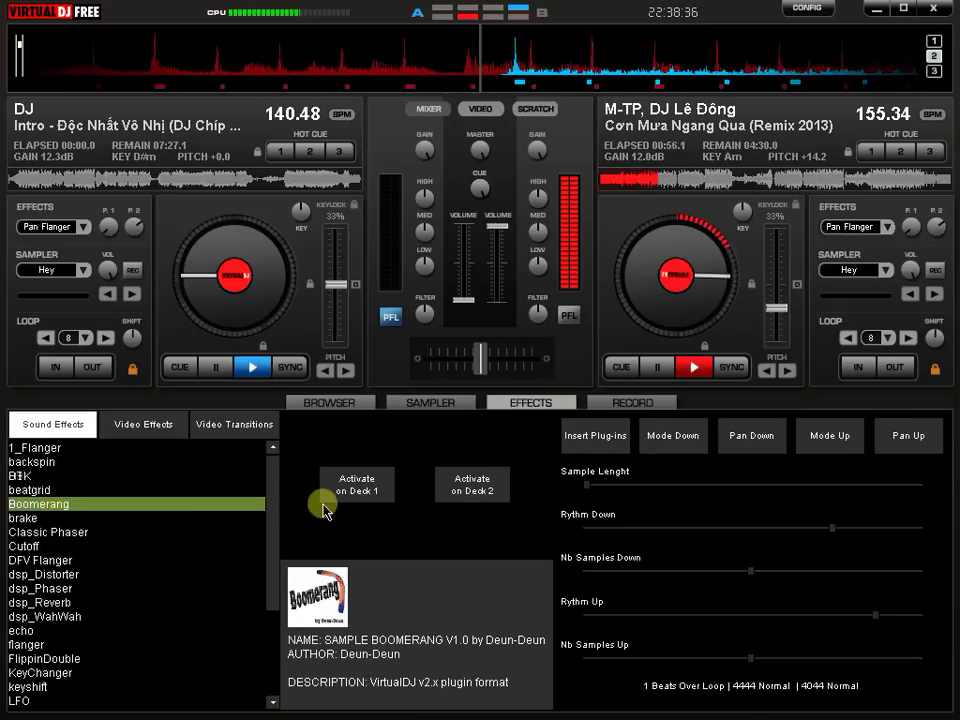
pyautogui.click(464, 495)
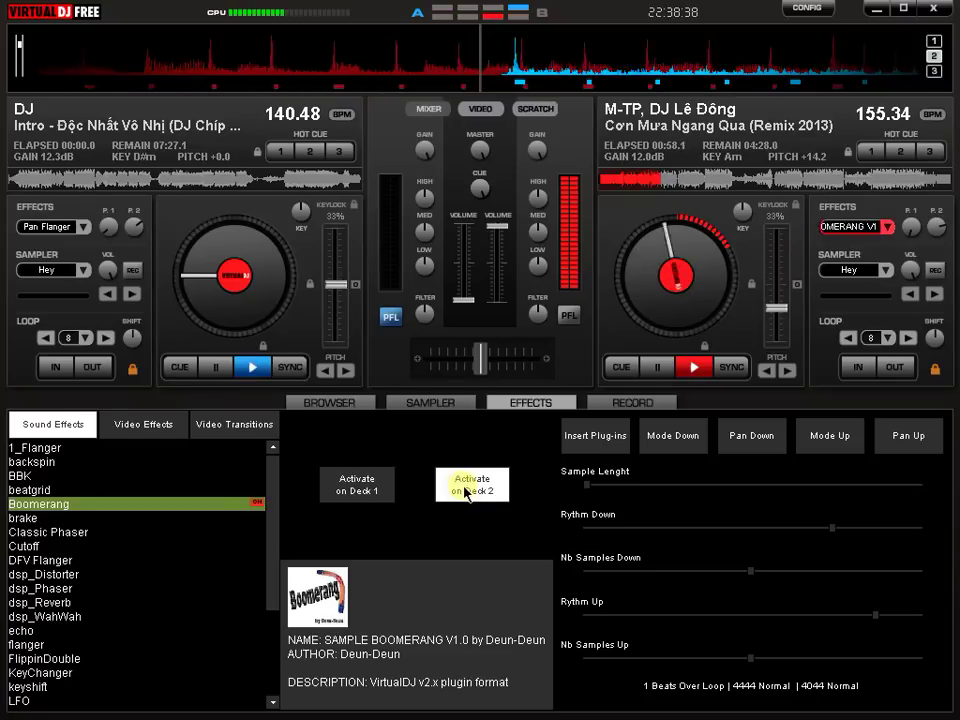
pyautogui.click(467, 491)
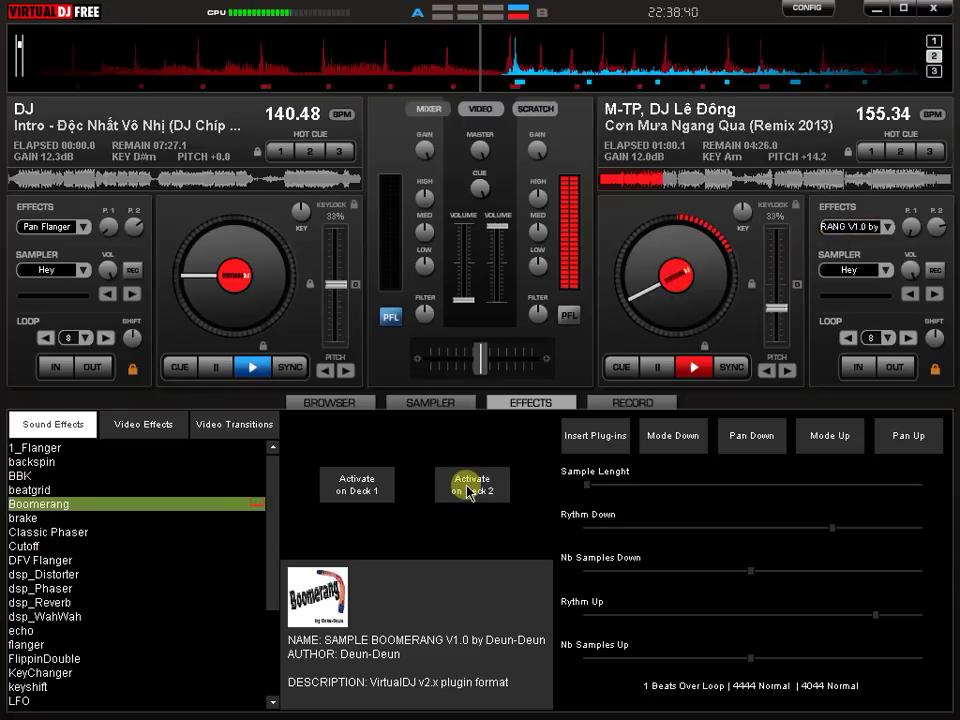
pyautogui.click(469, 492)
pyautogui.click(470, 488)
pyautogui.click(474, 481)
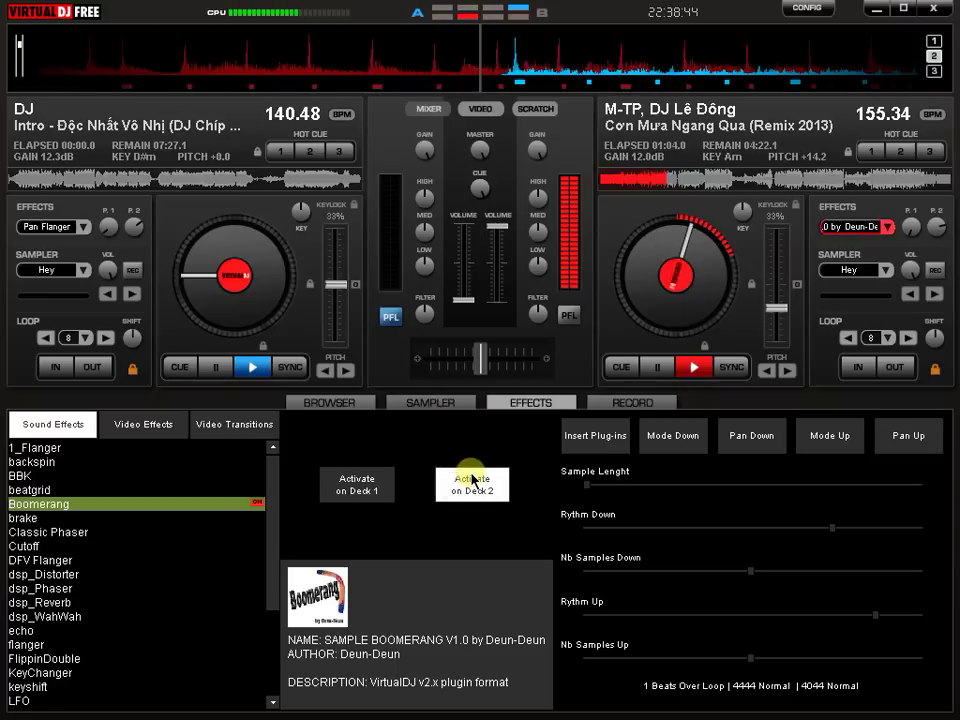
# Step: Sync deck 1's tempo to deck 2 and play the Gentlemen 143 sample
pyautogui.click(432, 402)
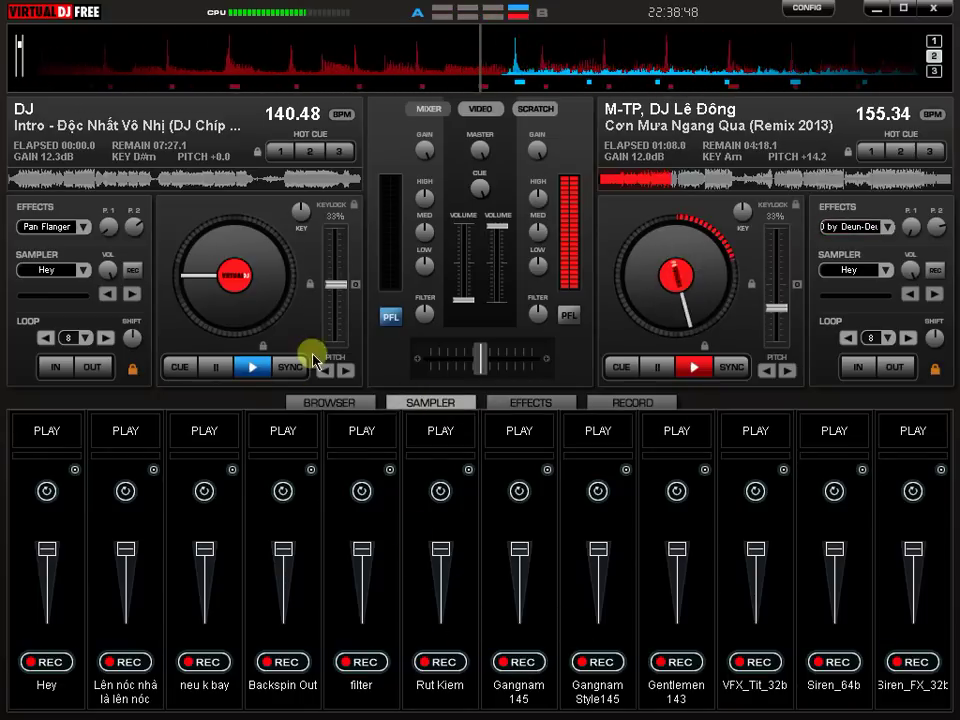
pyautogui.click(281, 369)
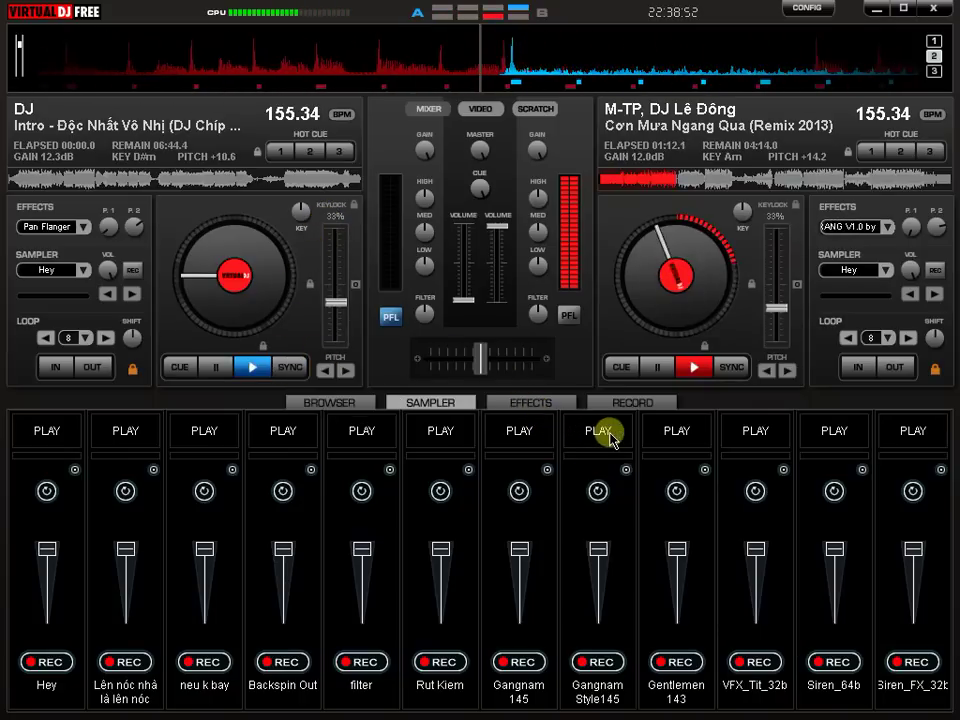
pyautogui.click(660, 430)
# Step: Dip deck 2's volume and restore it to full, and play the filter and Gangnam Style145 samples
pyautogui.moveTo(495, 230); pyautogui.dragTo(506, 262)
pyautogui.rightClick(505, 257)
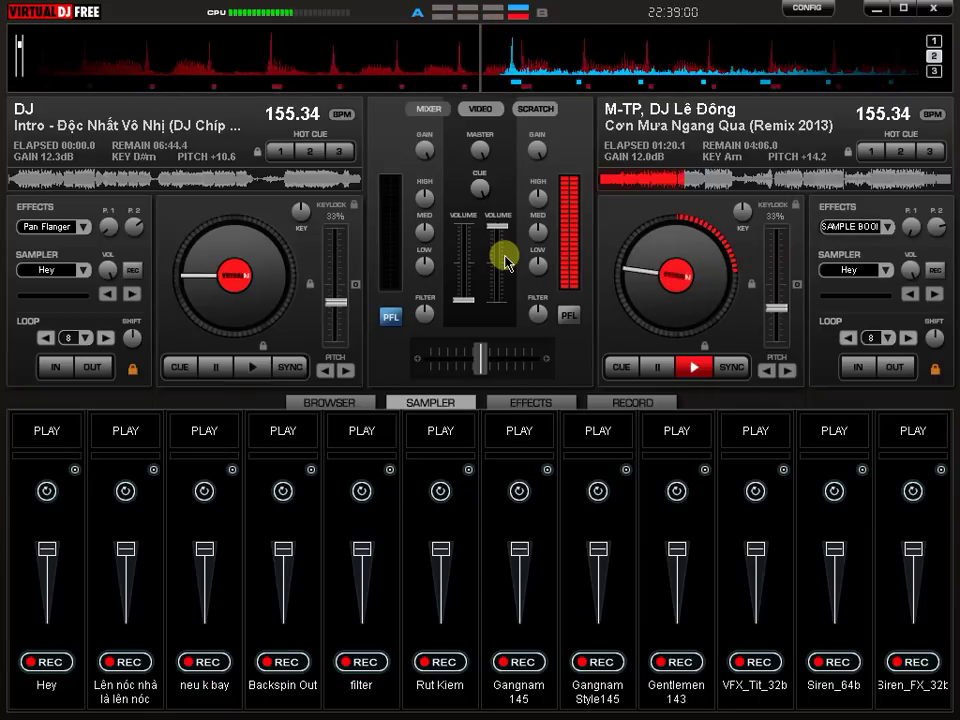
pyautogui.click(363, 420)
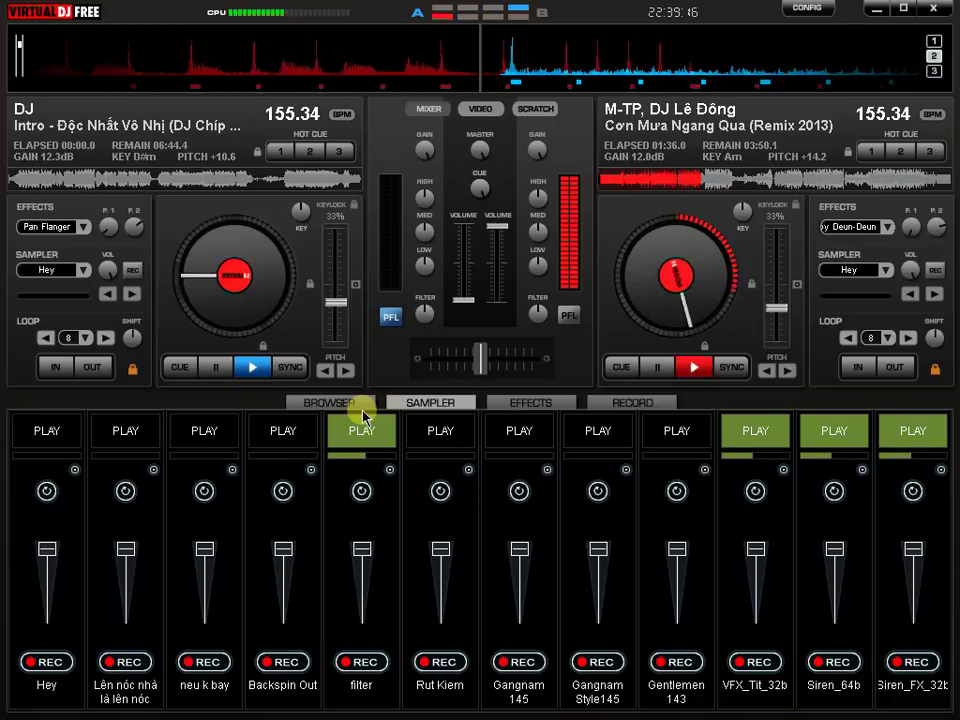
pyautogui.press('F8')
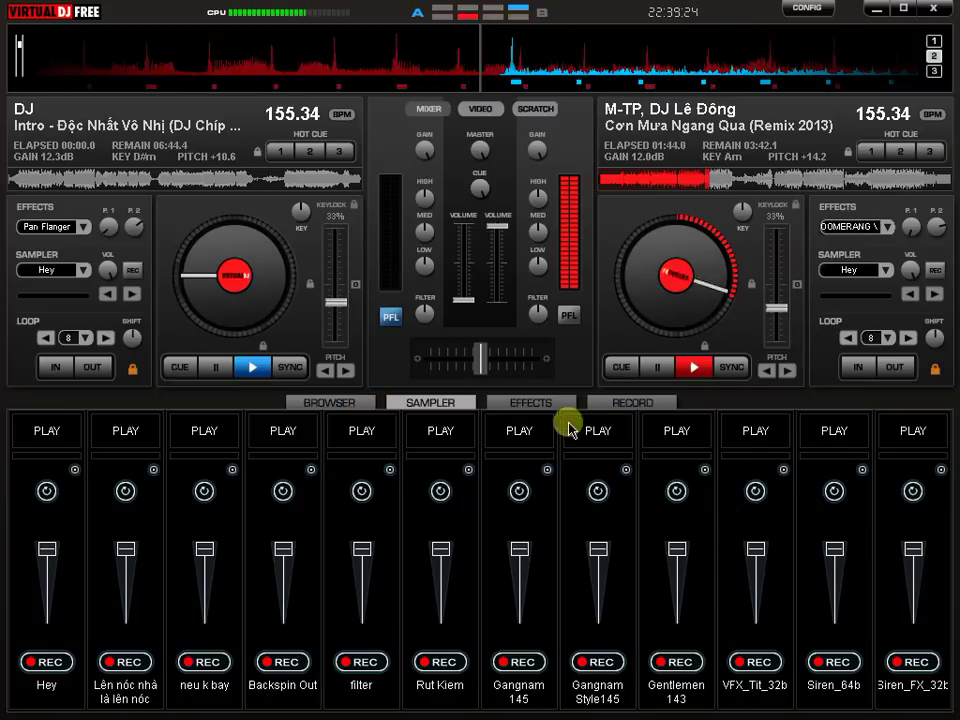
# Step: Apply the Boomerang effect to deck 2 in two bursts, leaving it switched off
pyautogui.click(528, 404)
pyautogui.click(471, 484)
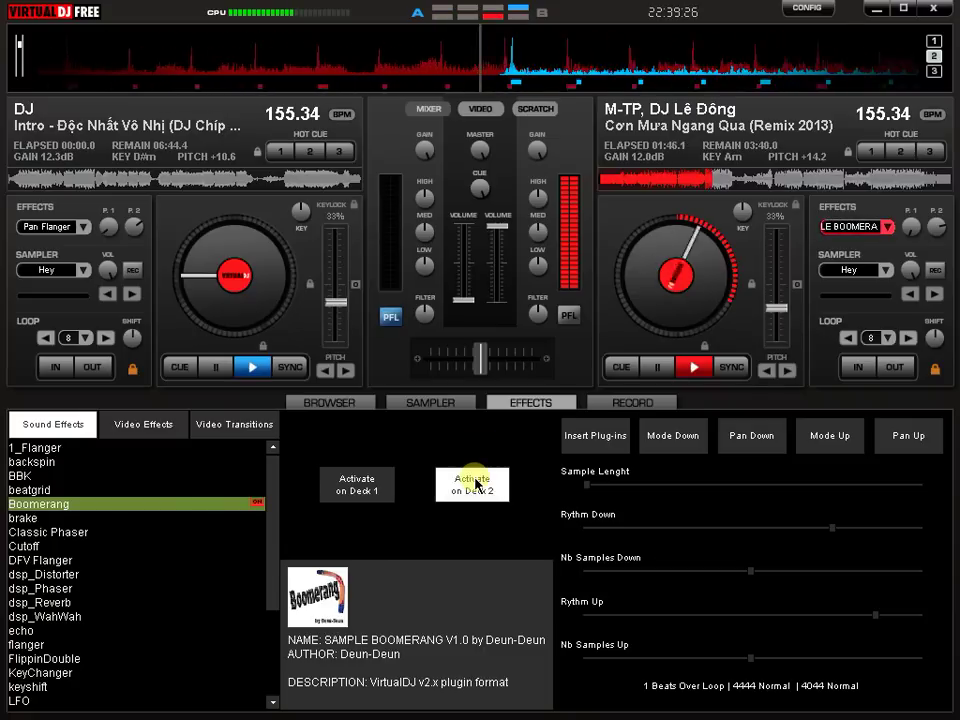
pyautogui.click(475, 486)
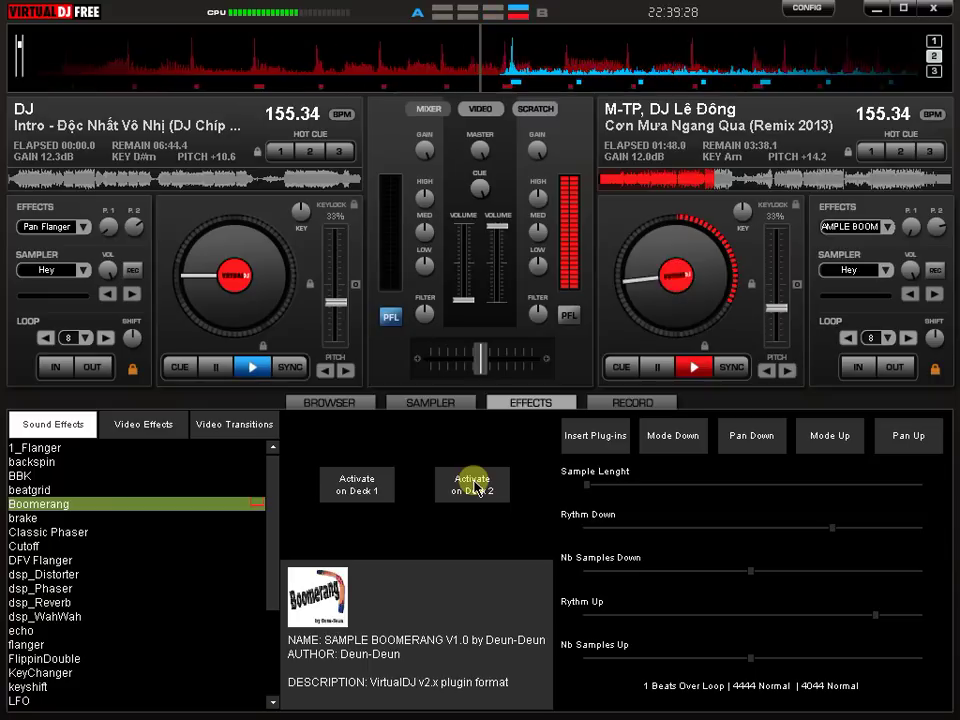
pyautogui.click(475, 487)
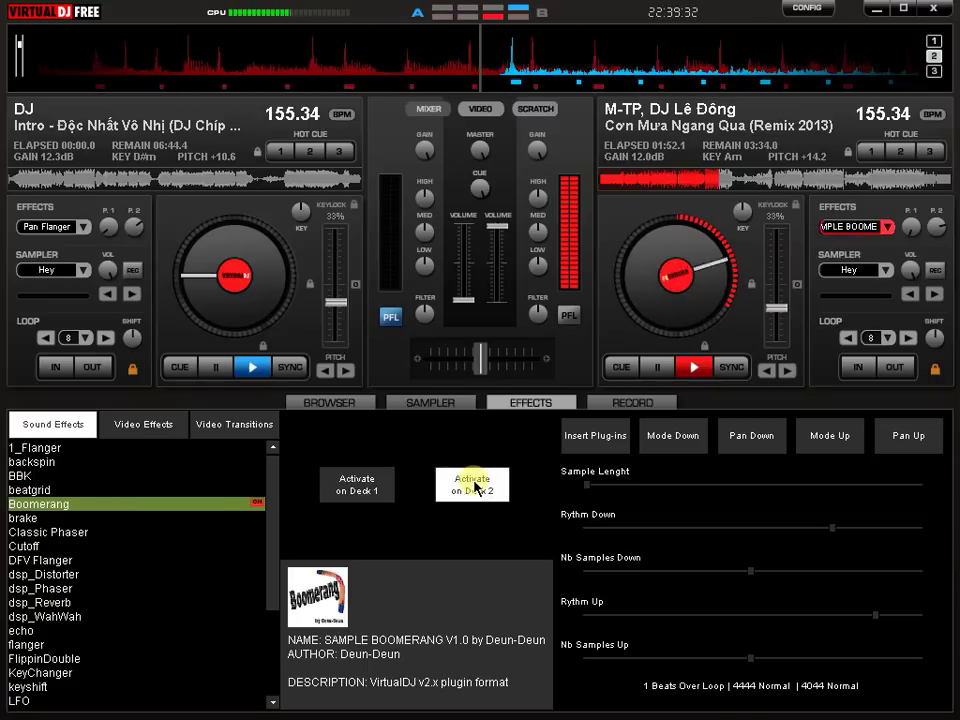
pyautogui.click(476, 488)
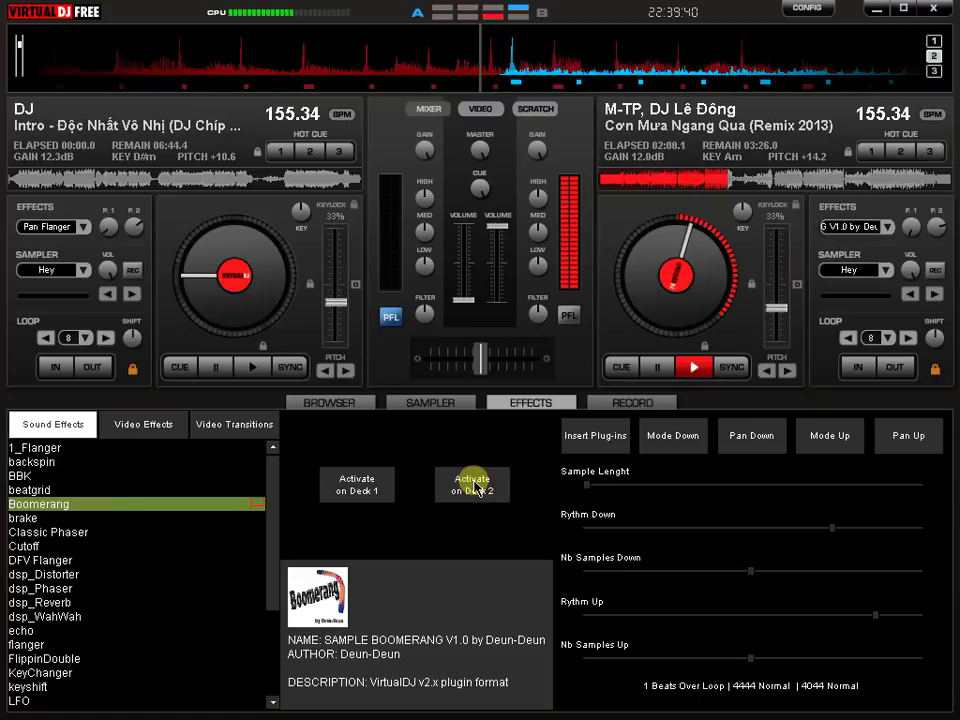
# Step: Activate the panv2 effect on deck 2, turn Adjust Panning off and back on, and deactivate the effect
pyautogui.scroll(-4, 25, 665)
pyautogui.click(30, 644)
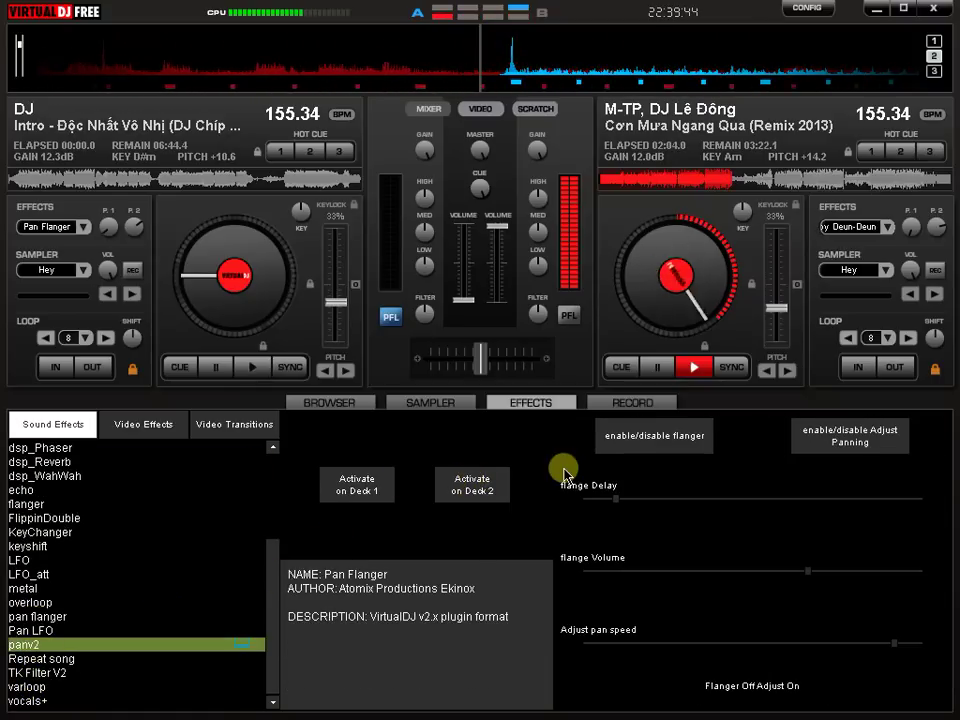
pyautogui.click(472, 484)
pyautogui.click(859, 440)
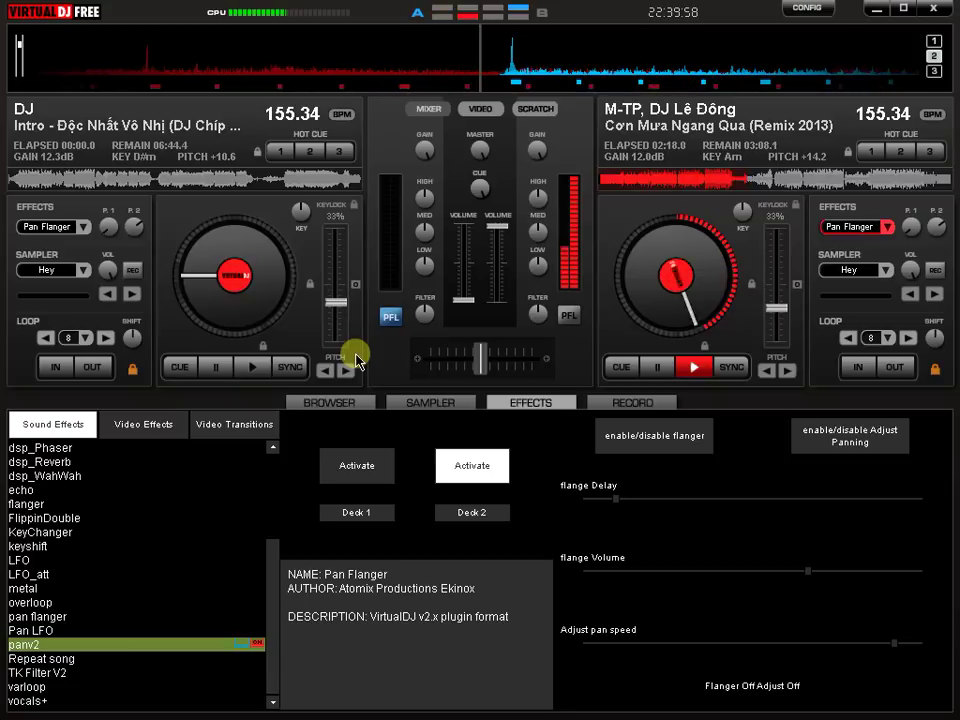
pyautogui.scroll(5, 145, 495)
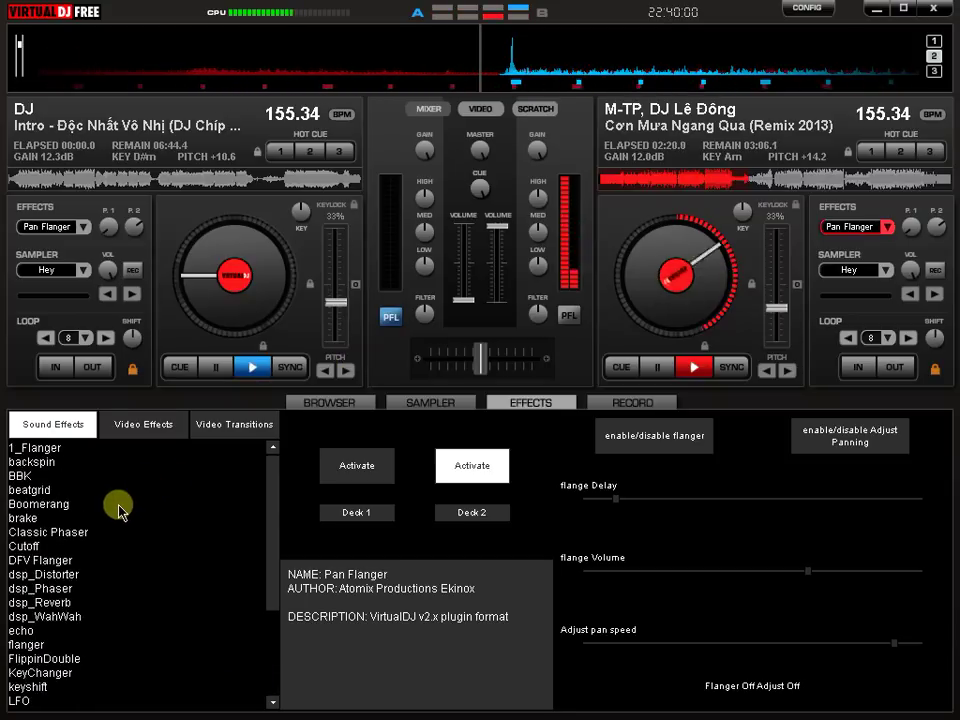
pyautogui.click(850, 440)
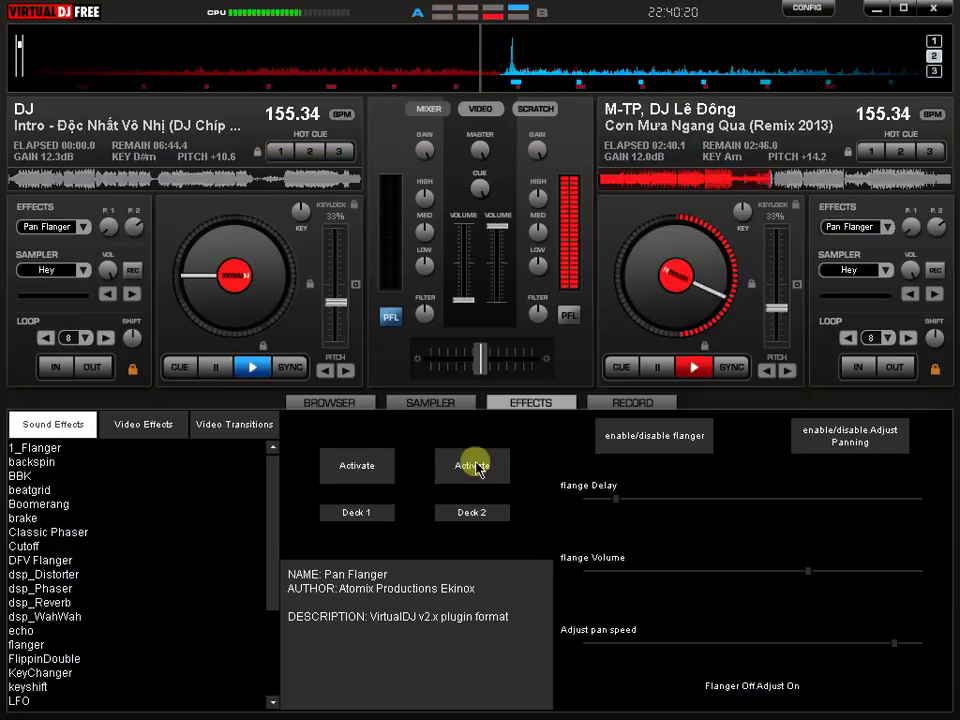
# Step: Play the Gentlemen 143 sample over deck 2
pyautogui.click(450, 403)
pyautogui.click(657, 431)
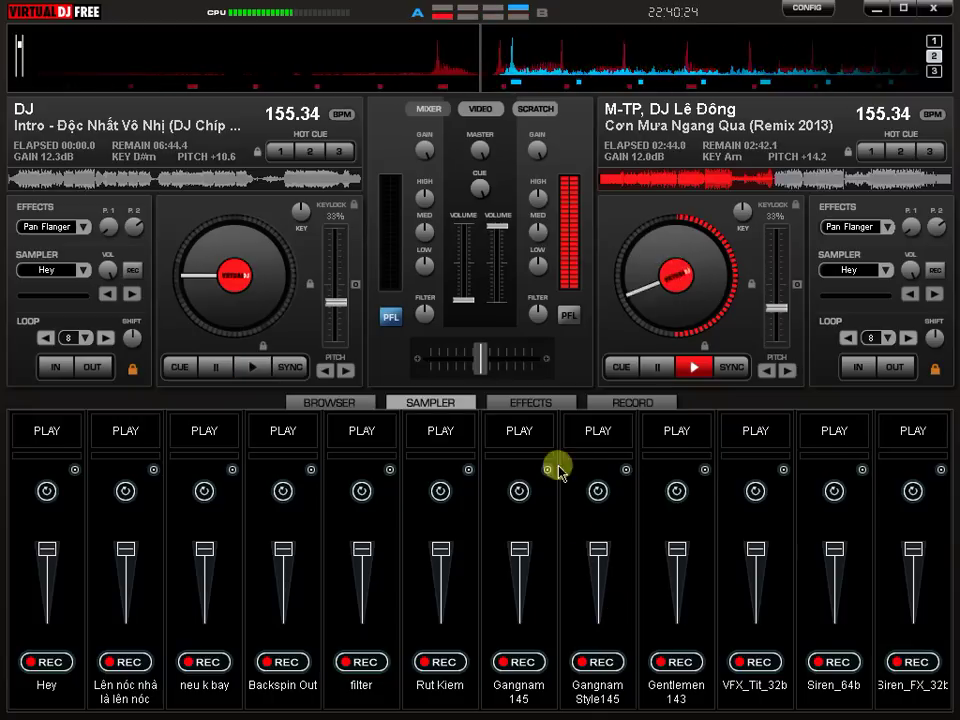
# Step: Select the Boomerang sound effect, apply it to deck 2 in a burst, and raise deck 1's volume to full
pyautogui.click(525, 403)
pyautogui.click(30, 461)
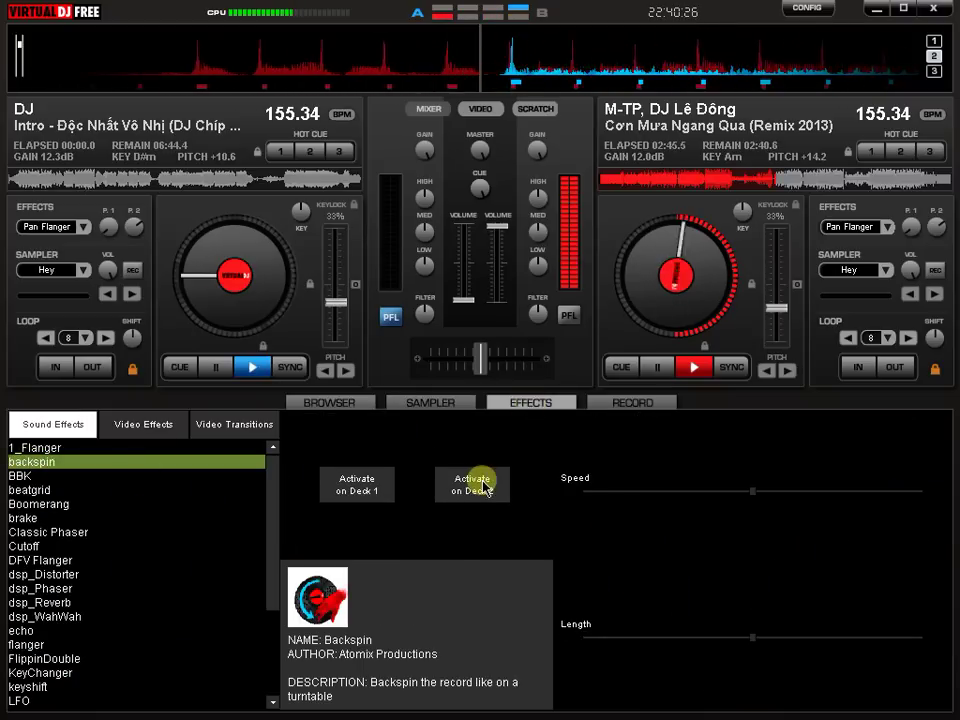
pyautogui.click(66, 490)
pyautogui.click(88, 516)
pyautogui.click(88, 504)
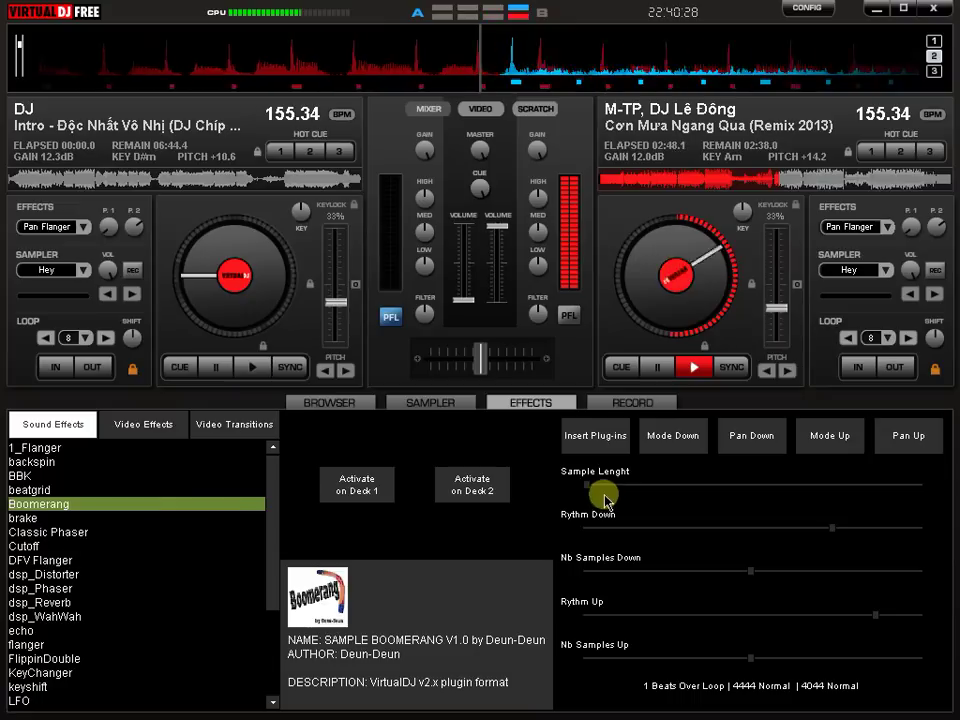
pyautogui.click(490, 490)
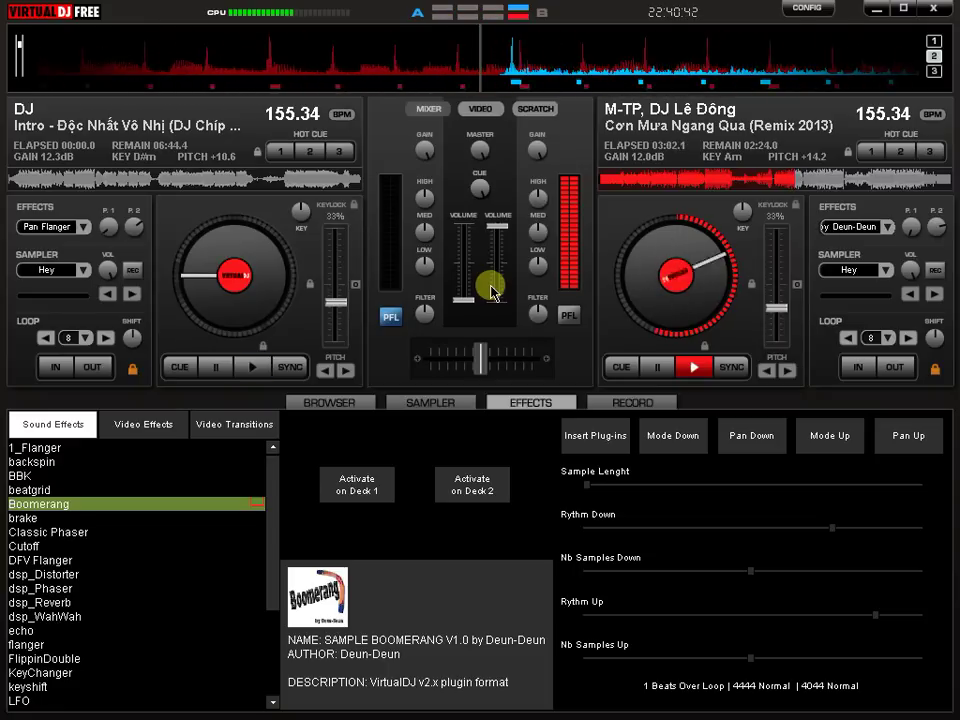
pyautogui.moveTo(468, 296); pyautogui.dragTo(470, 183)
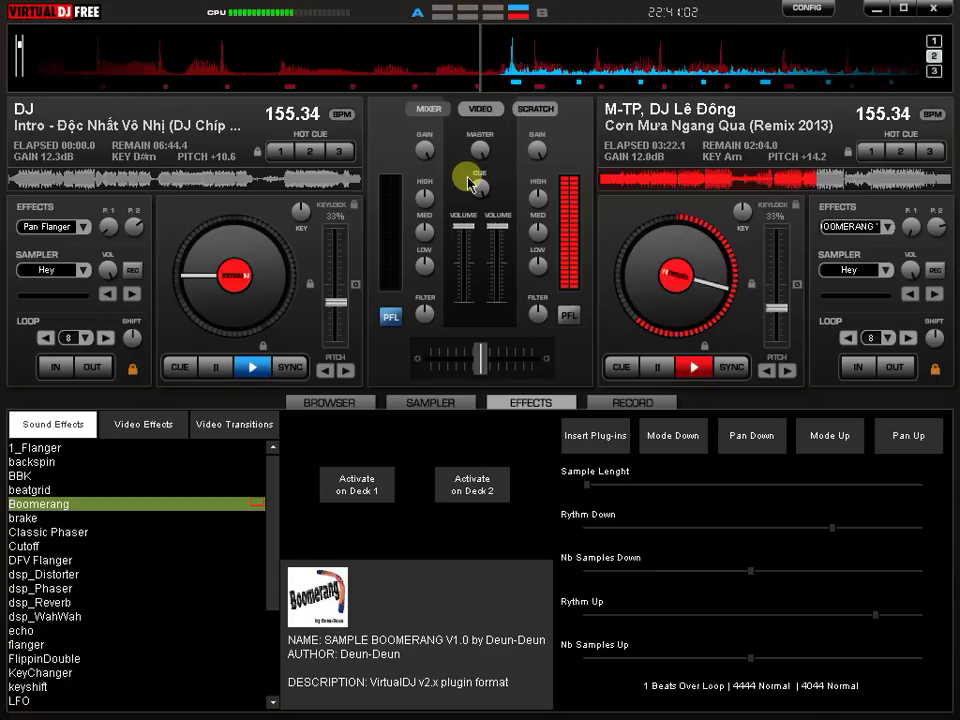
# Step: Play the Gangnam Style145 and Gentlemen 143 samples over deck 2
pyautogui.click(433, 402)
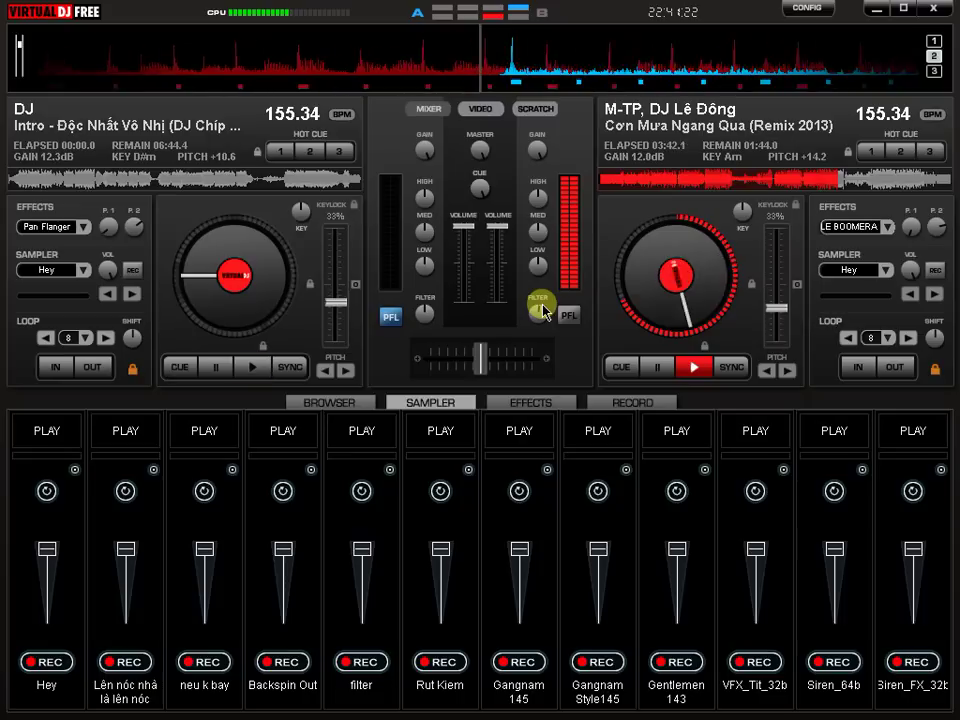
pyautogui.click(608, 438)
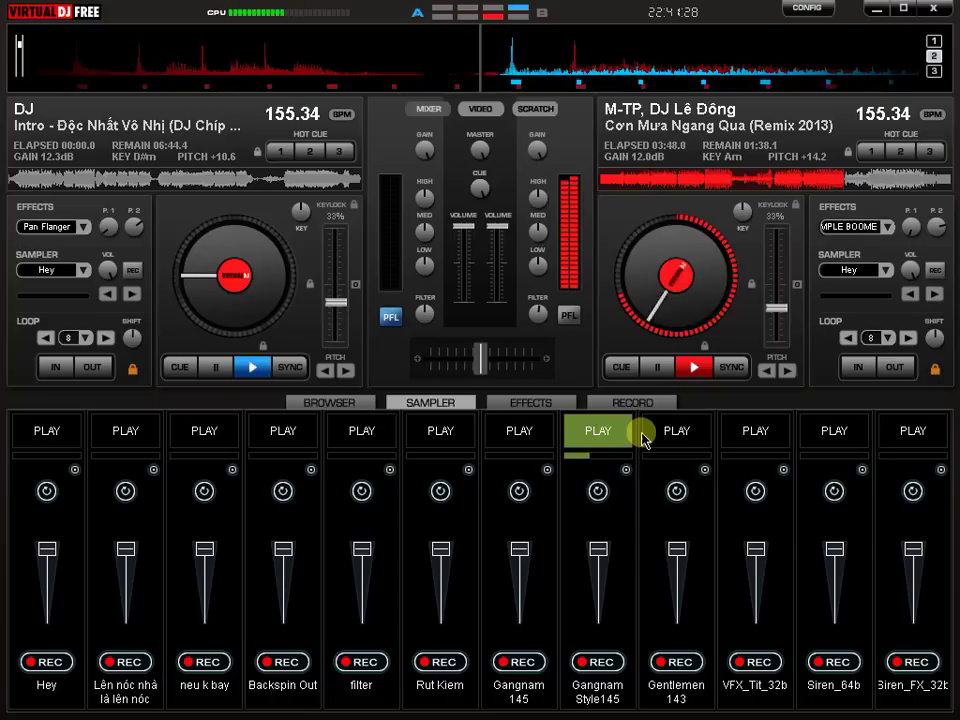
pyautogui.click(672, 434)
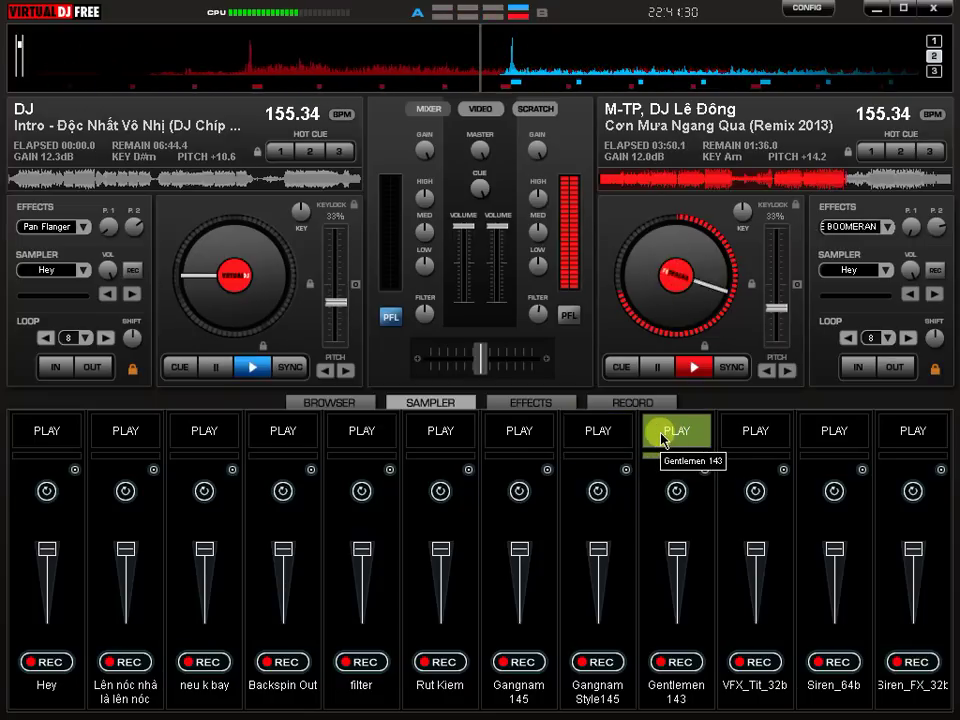
pyautogui.click(667, 438)
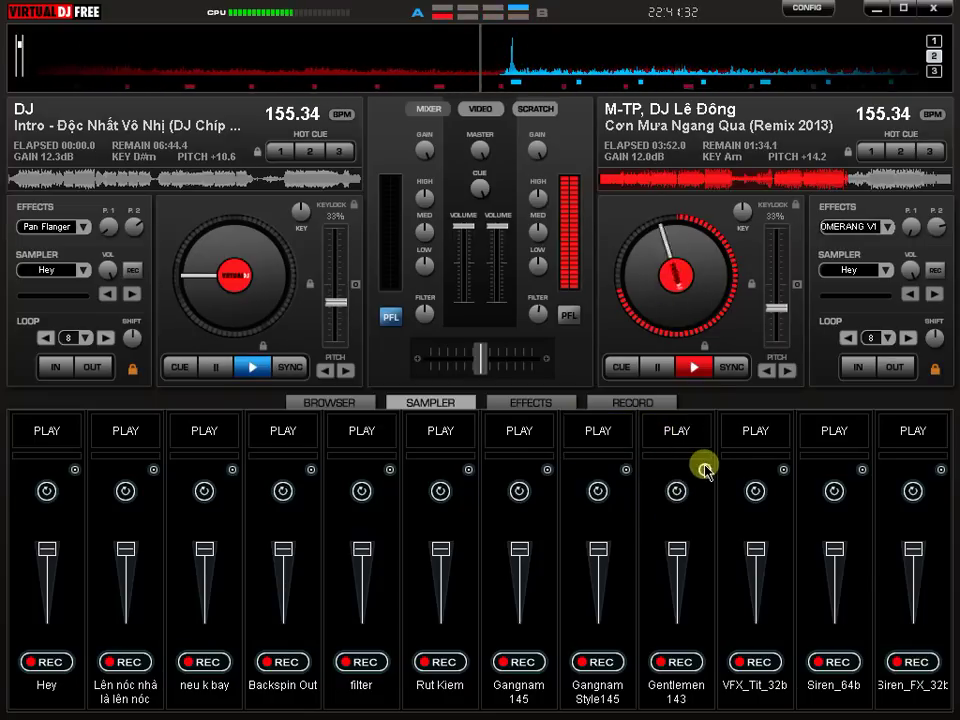
pyautogui.click(704, 469)
pyautogui.click(668, 465)
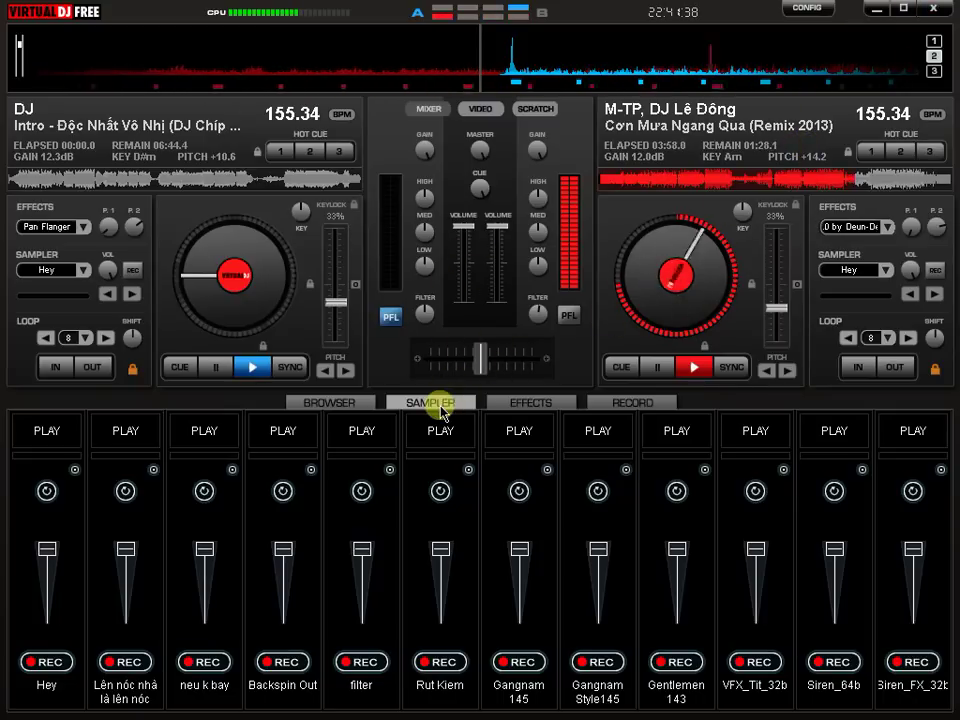
# Step: Toggle the Boomerang effect on deck 2 on and off in several short bursts, leaving it switched off
pyautogui.click(514, 400)
pyautogui.click(466, 478)
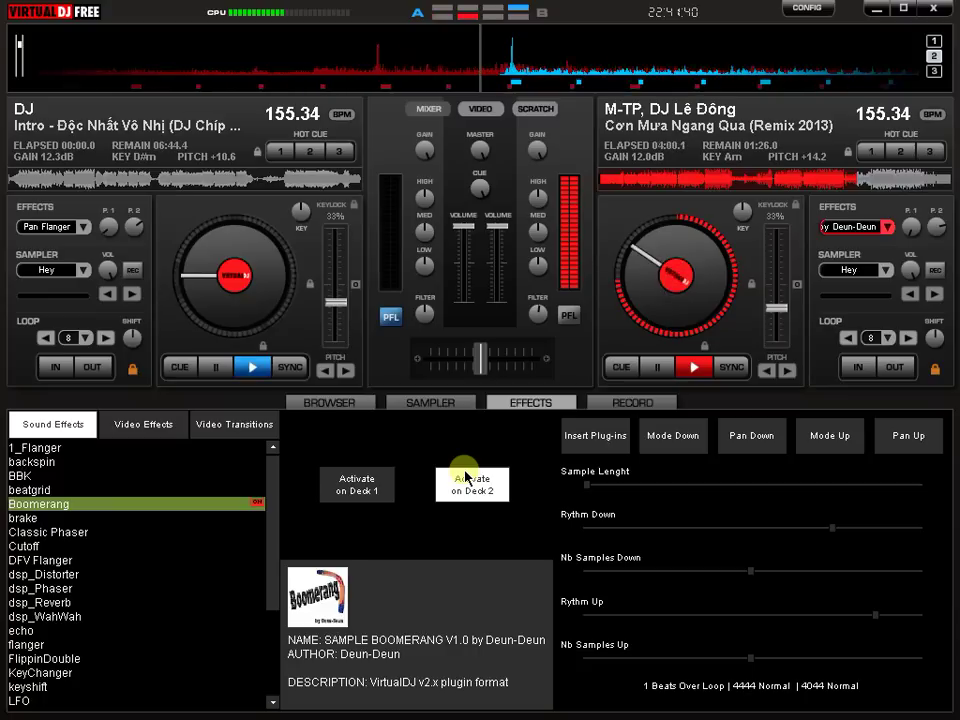
pyautogui.click(467, 483)
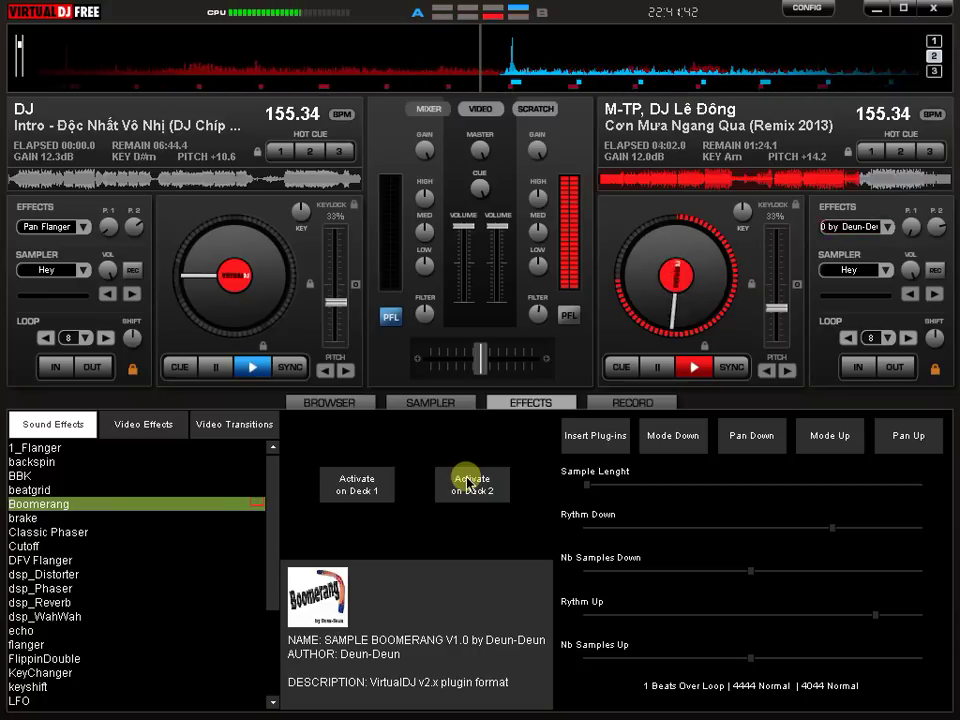
pyautogui.click(467, 483)
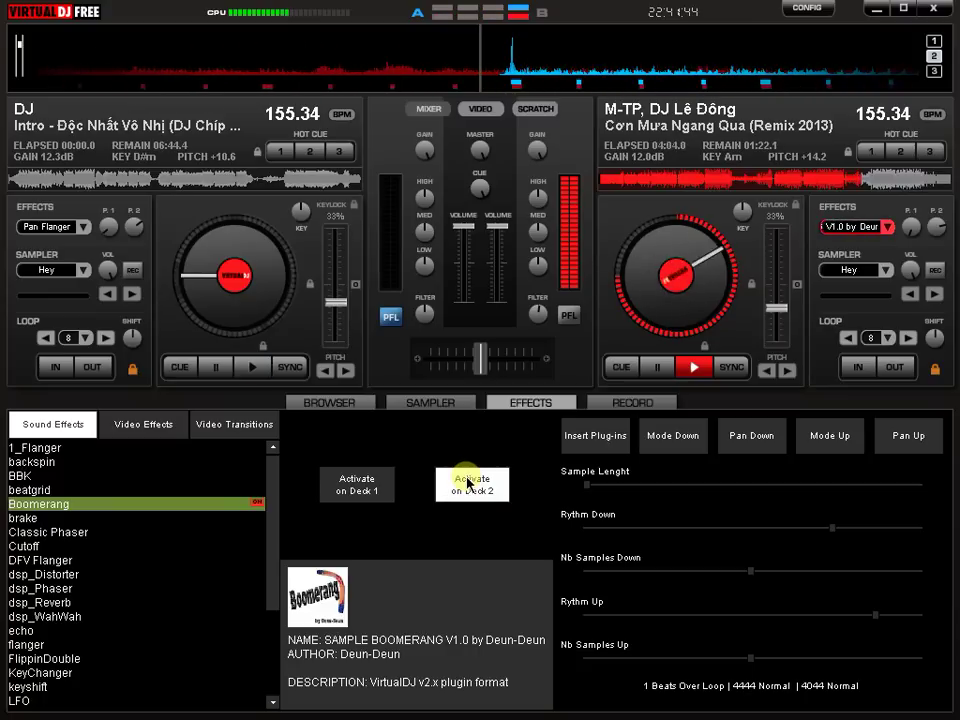
pyautogui.click(467, 483)
pyautogui.click(467, 483)
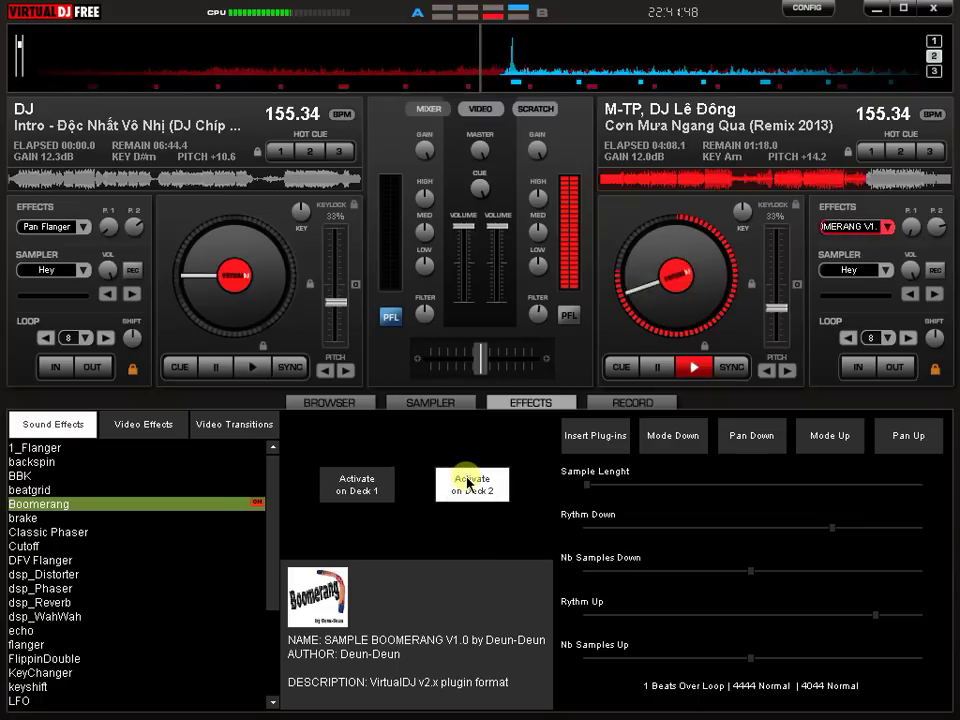
pyautogui.click(467, 483)
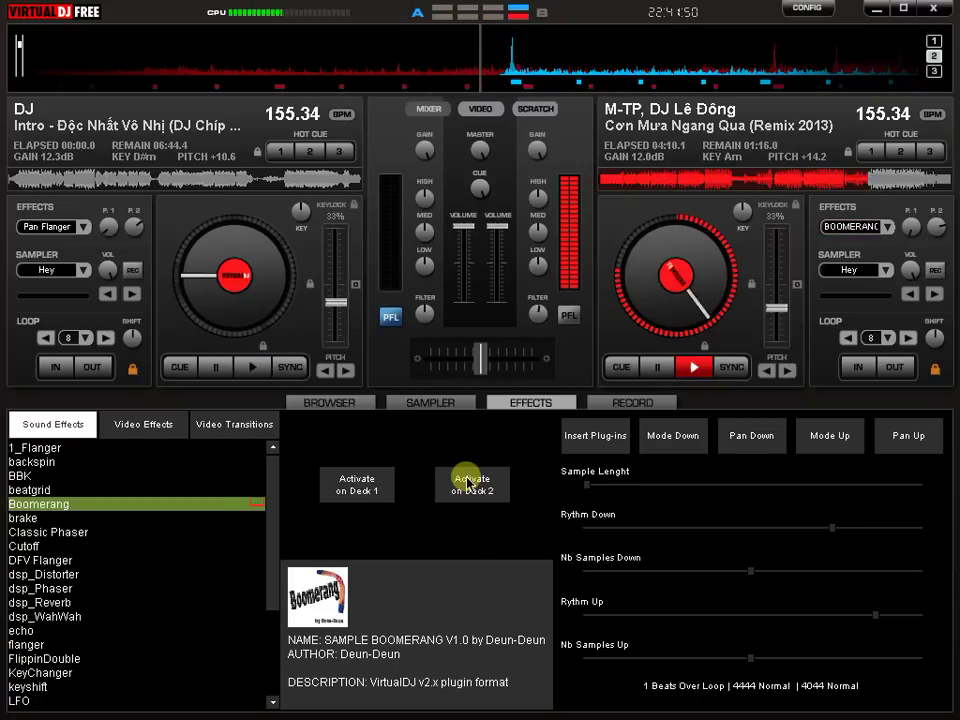
pyautogui.click(467, 483)
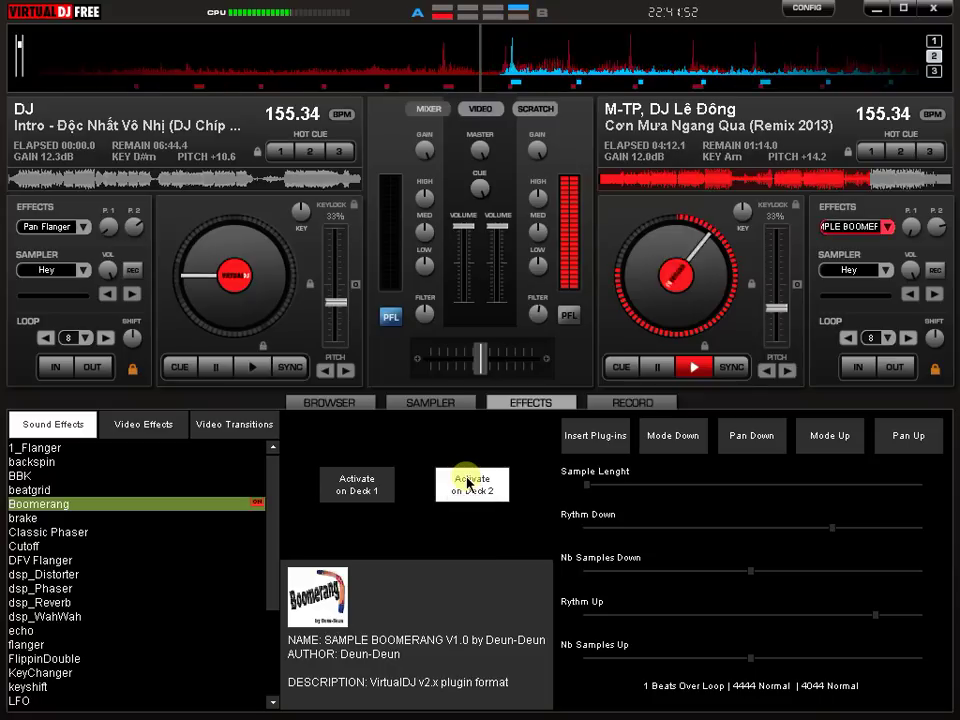
pyautogui.click(467, 484)
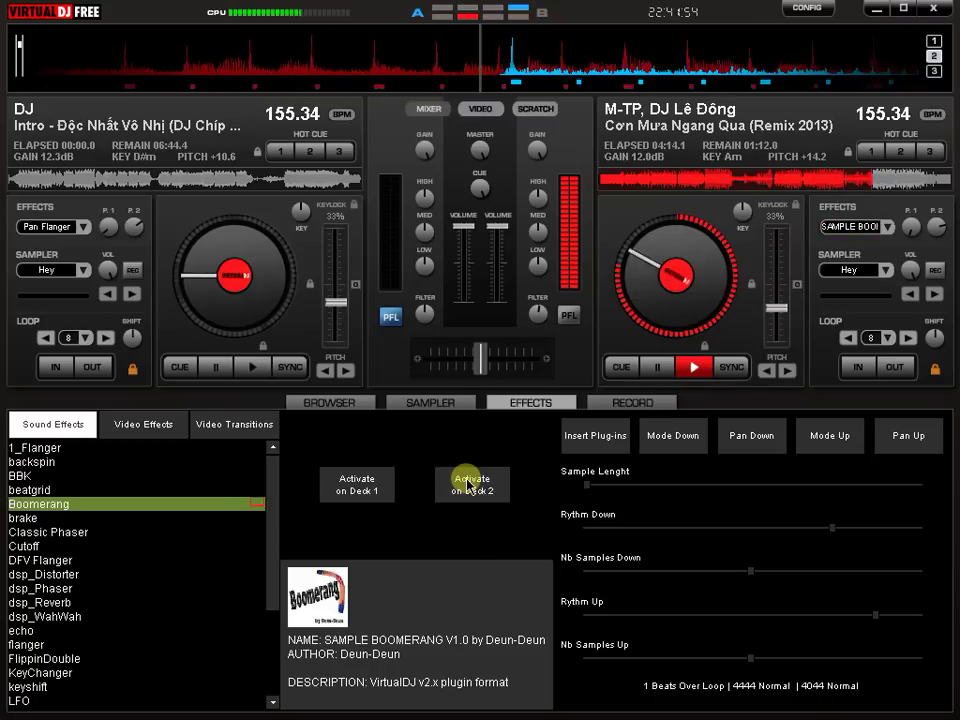
pyautogui.click(467, 483)
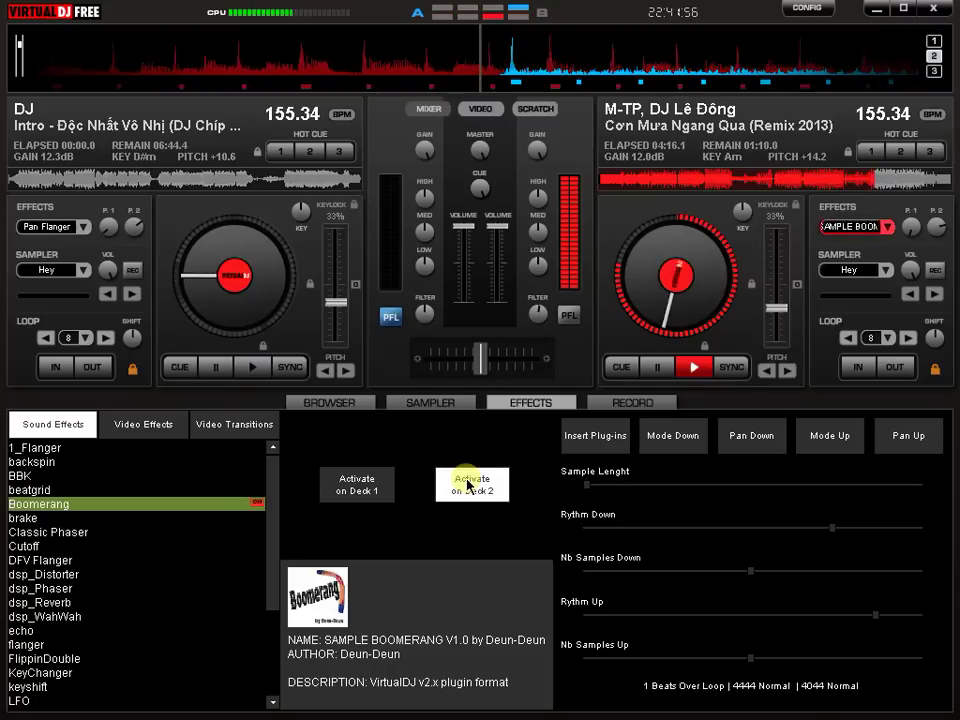
pyautogui.click(467, 483)
# Step: Move the crossfader fully to deck 2 and shift deck 1's waveform slightly to line up its start
pyautogui.moveTo(489, 360); pyautogui.dragTo(547, 372)
pyautogui.moveTo(565, 67); pyautogui.dragTo(538, 72)
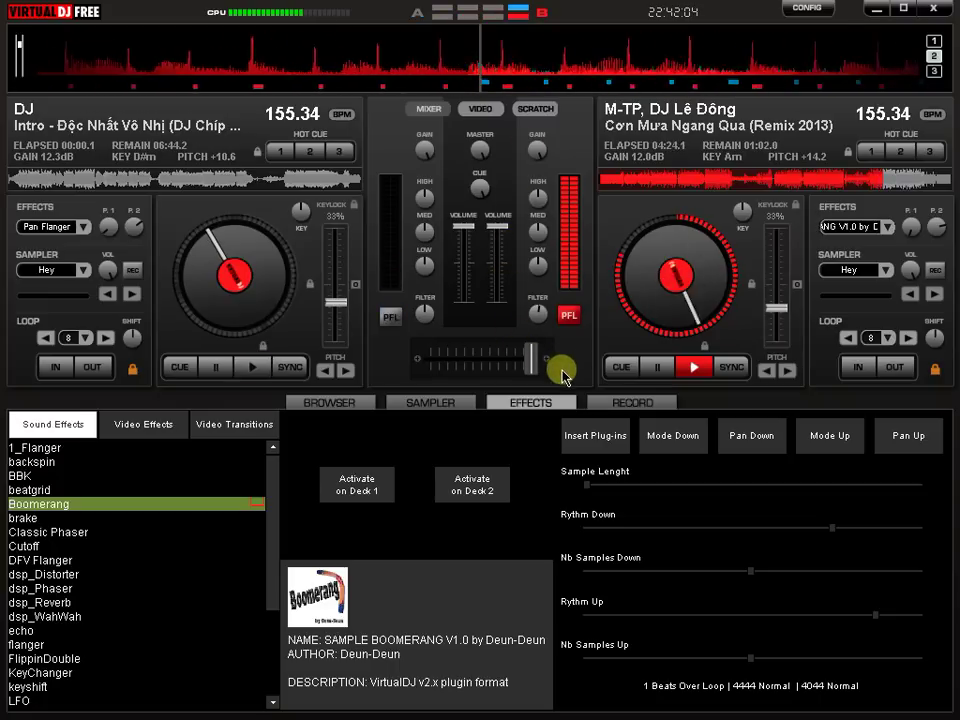
# Step: Apply one more Boomerang burst to deck 2 and select the panv2 effect
pyautogui.click(480, 480)
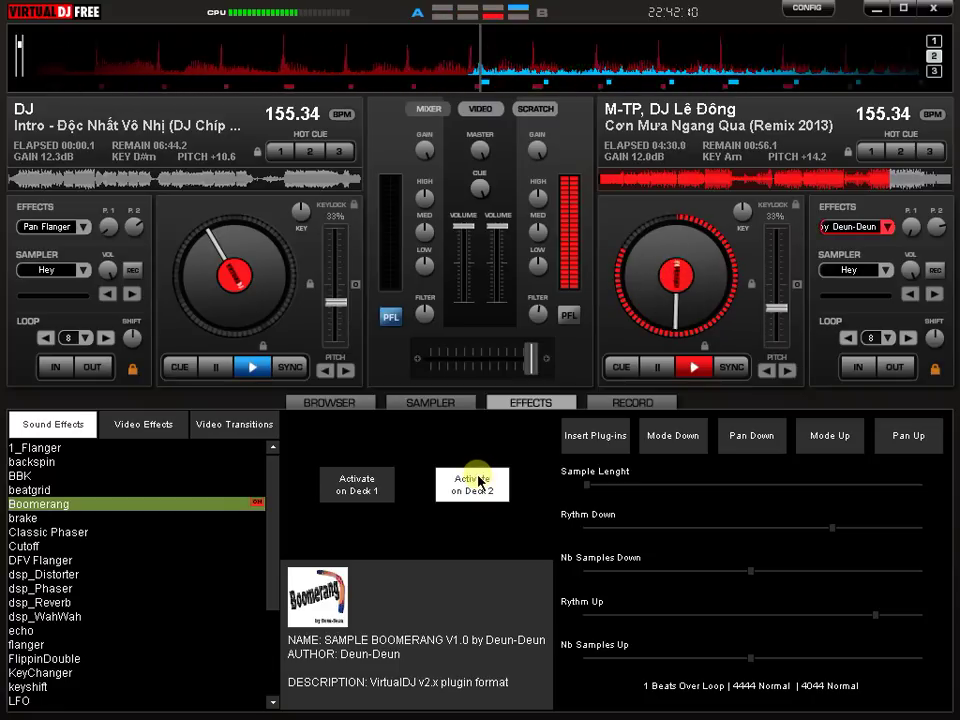
pyautogui.click(88, 532)
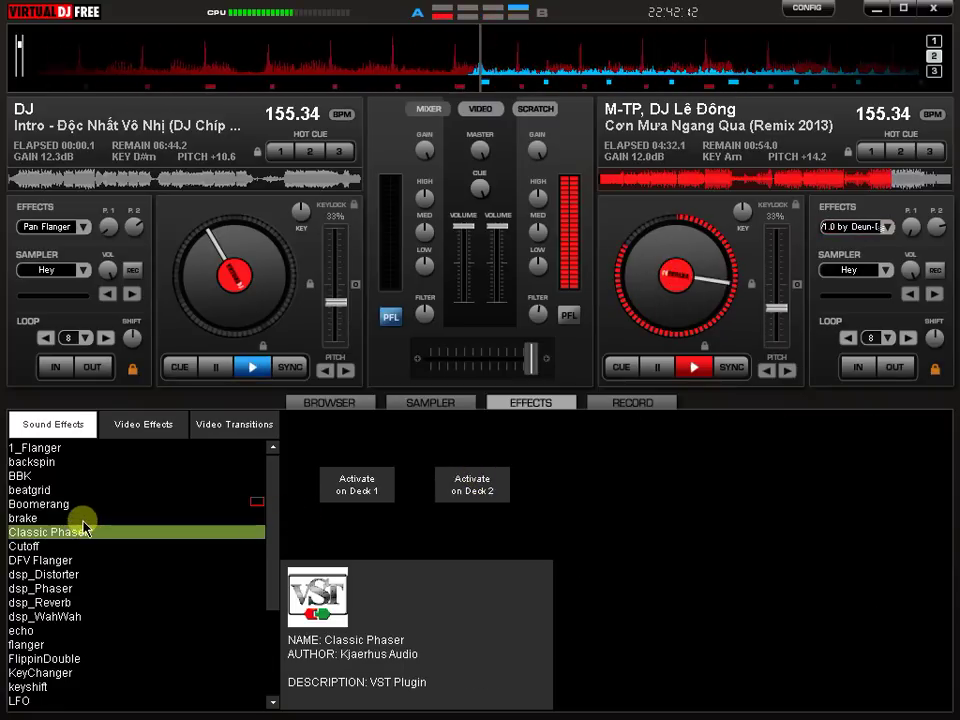
pyautogui.scroll(-3, 30, 600)
pyautogui.click(38, 645)
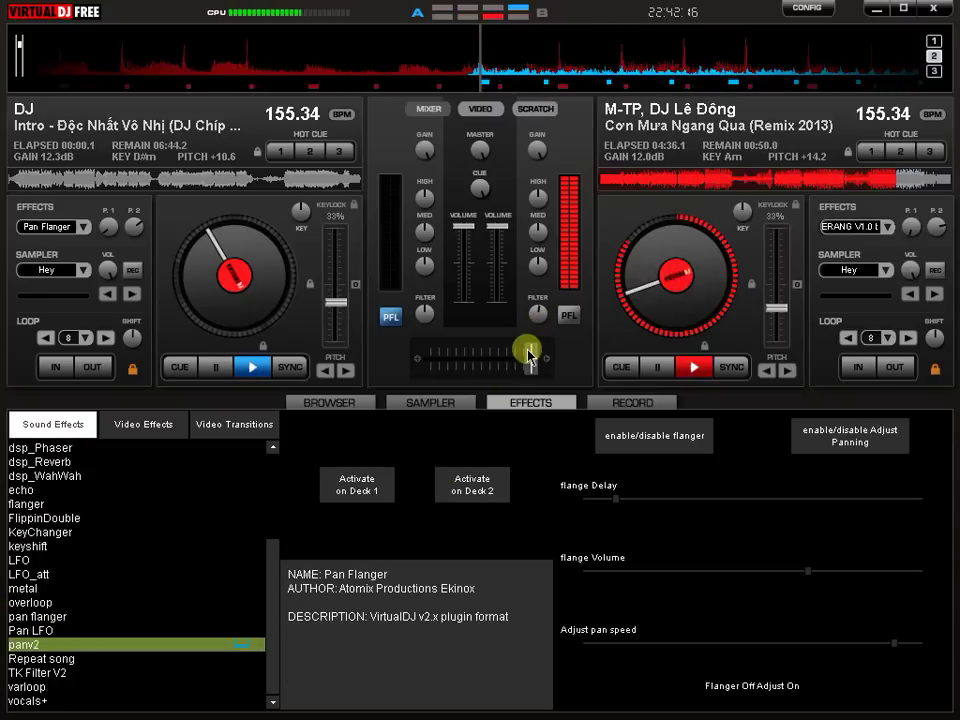
# Step: Crossfade from deck 2 fully over to deck 1 and pause deck 2
pyautogui.moveTo(537, 366); pyautogui.dragTo(461, 374)
pyautogui.moveTo(459, 373); pyautogui.dragTo(470, 367)
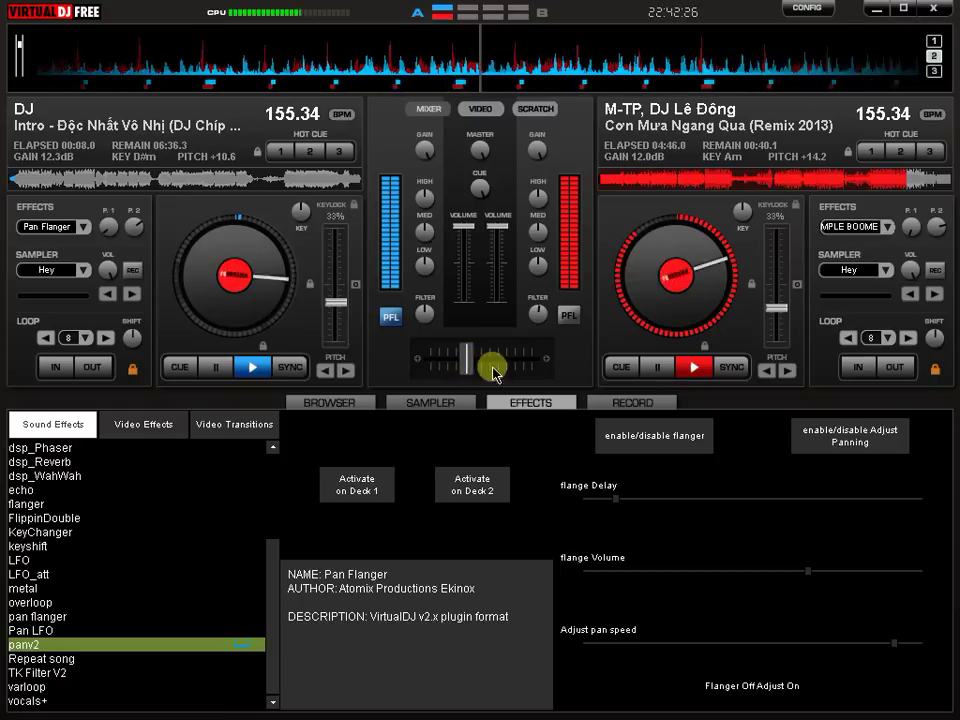
pyautogui.moveTo(551, 366); pyautogui.dragTo(425, 362)
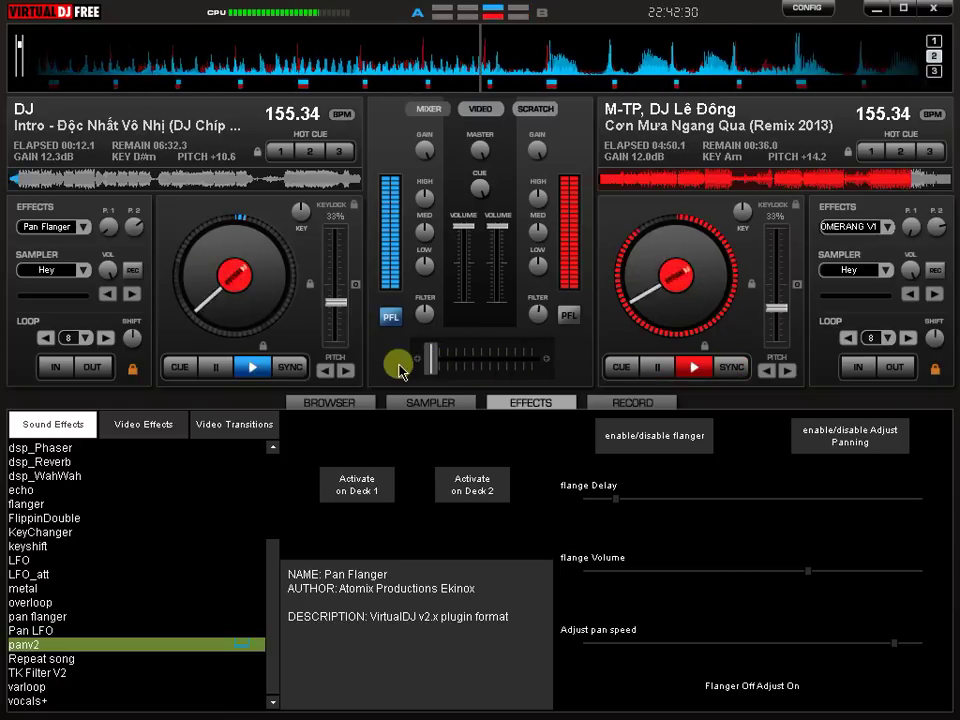
pyautogui.click(656, 368)
# Step: Switch to the File Explorer window on Local Disk (D:) and delete the ConMuaNgangQuaRemix2013 MP3
pyautogui.hotkey('alt', 'Tab')
pyautogui.hotkey('alt', 'Tab')
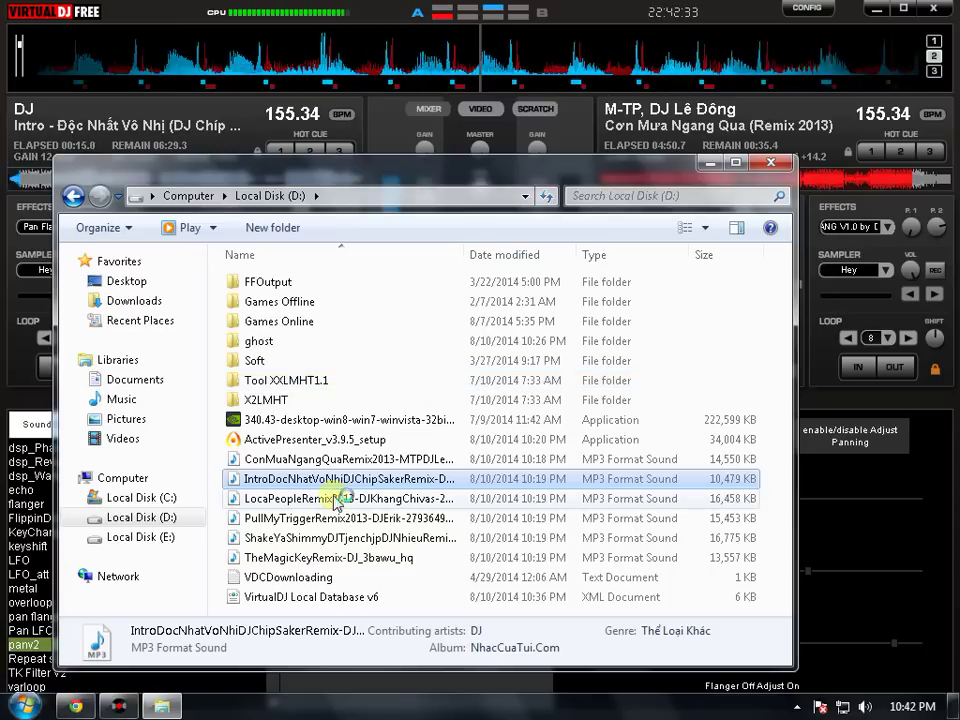
pyautogui.click(336, 459)
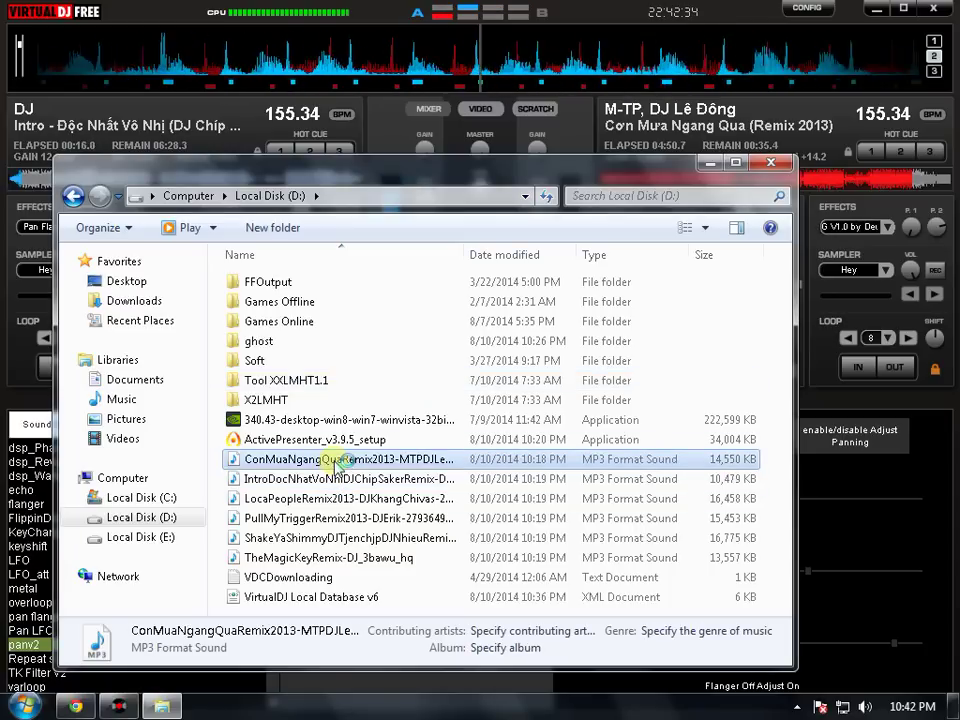
pyautogui.press('Delete')
pyautogui.press('Return')
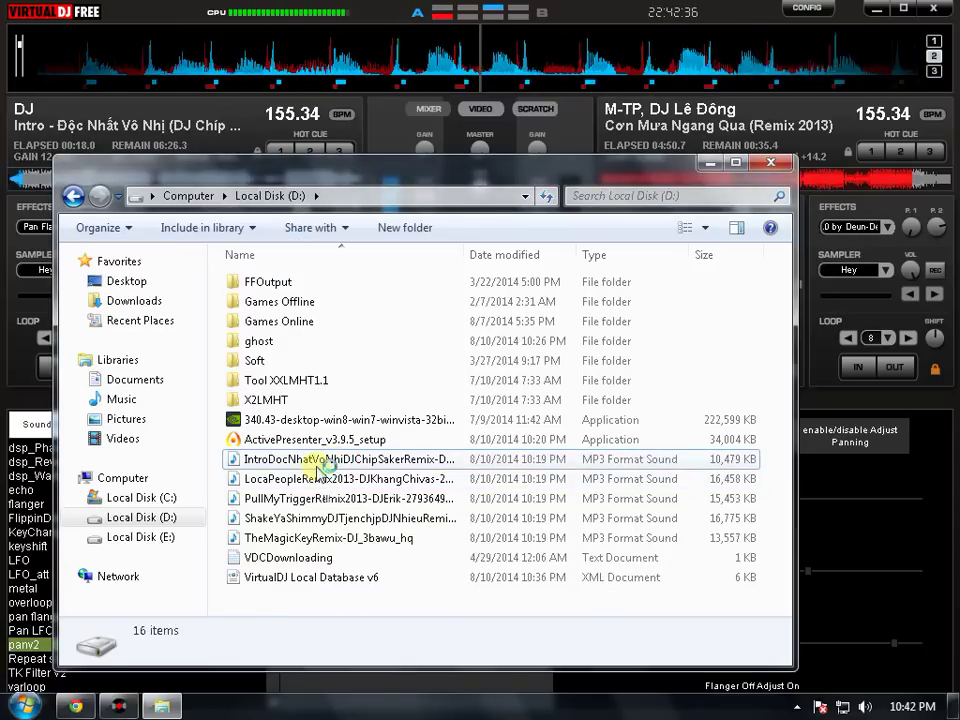
# Step: Load the LocaPeopleRemix2013 MP3 from Local Disk (D:) onto deck 2 and close the folder window
pyautogui.click(318, 478)
pyautogui.click(317, 498)
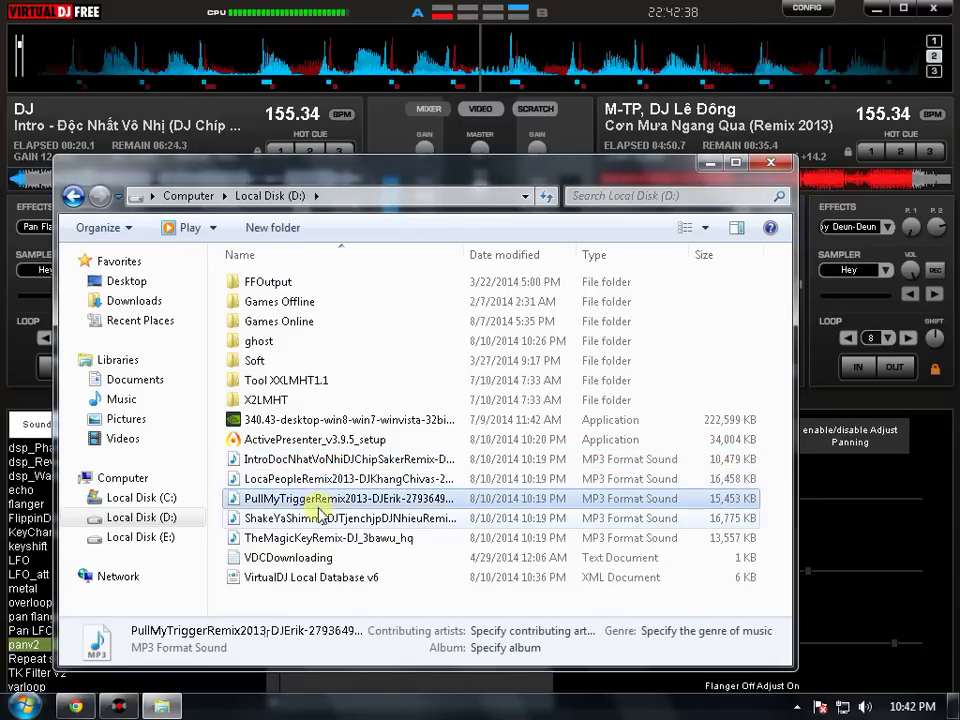
pyautogui.click(320, 518)
pyautogui.click(322, 537)
pyautogui.click(318, 516)
pyautogui.click(318, 494)
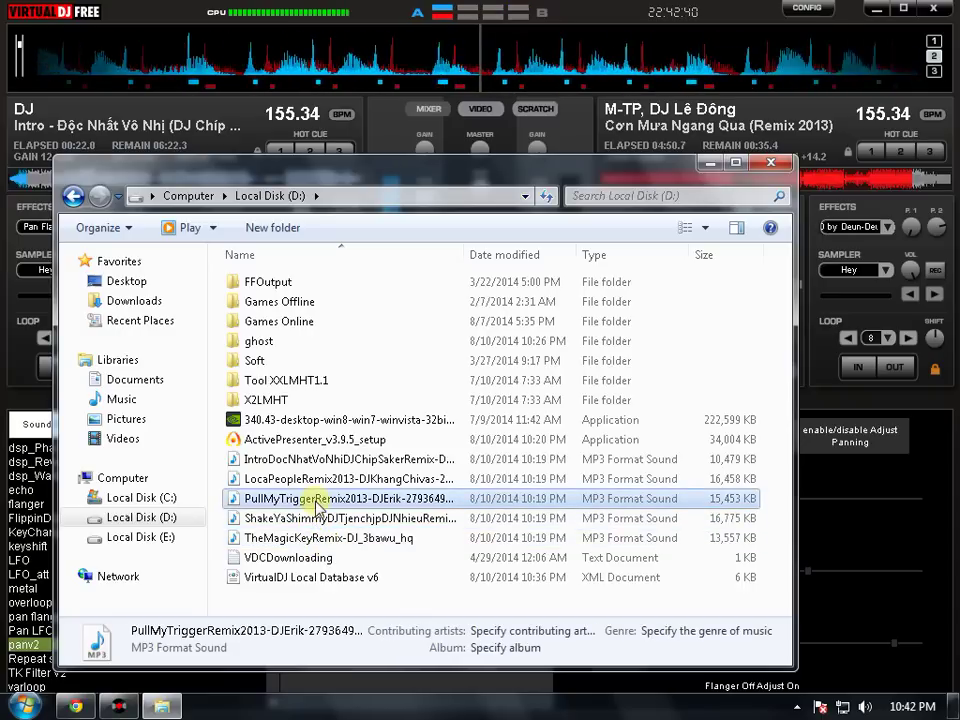
pyautogui.moveTo(320, 484); pyautogui.dragTo(835, 182)
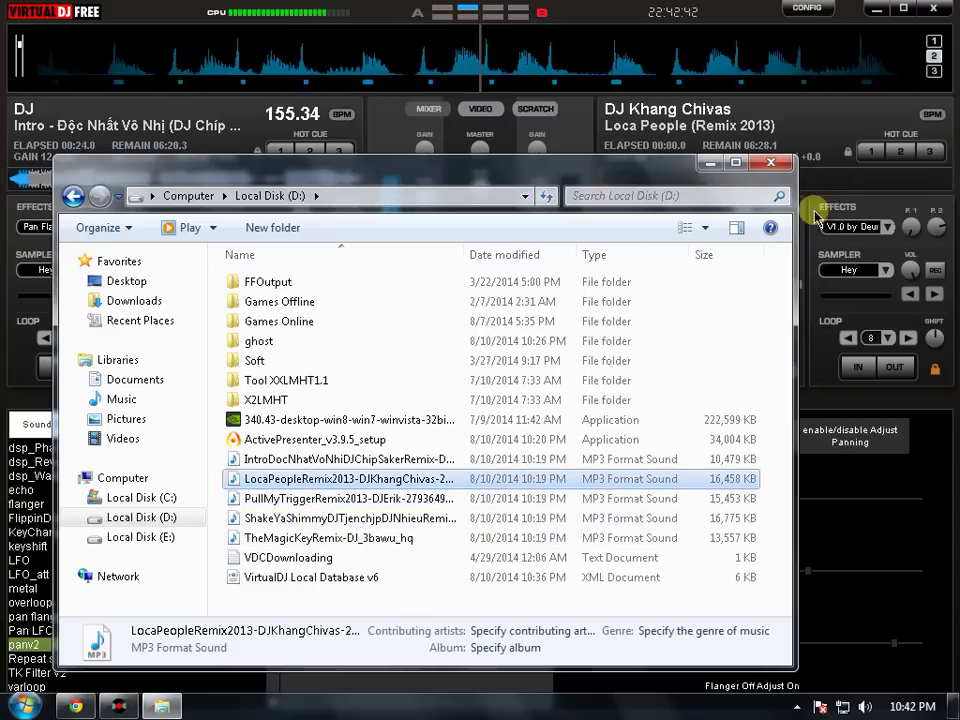
pyautogui.click(771, 162)
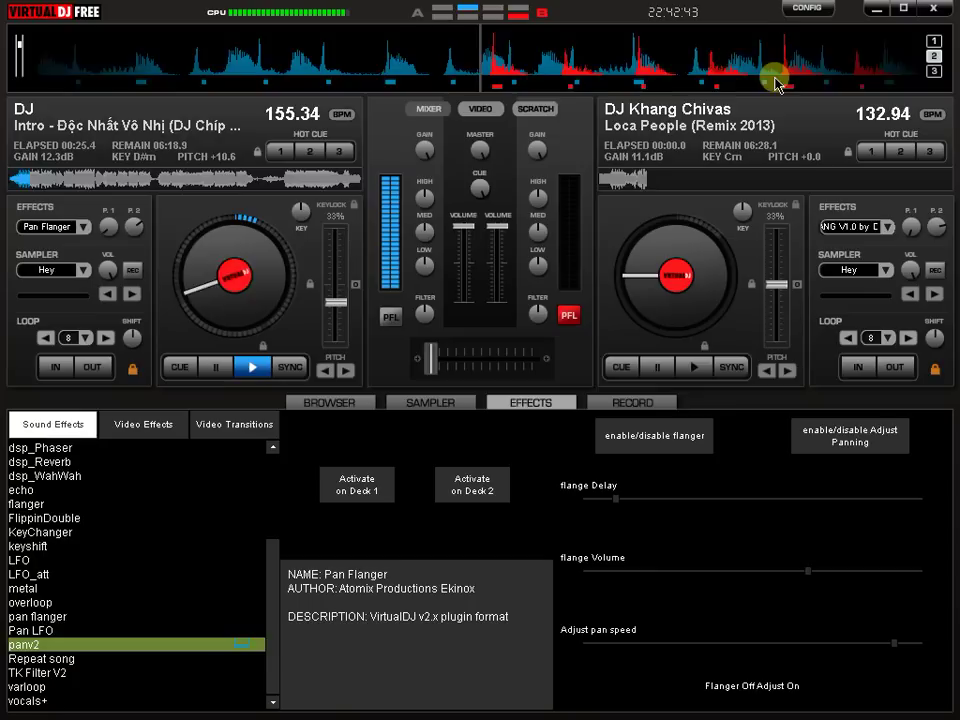
# Step: Sync Loca People on deck 2 to deck 1's tempo and start it playing
pyautogui.click(729, 368)
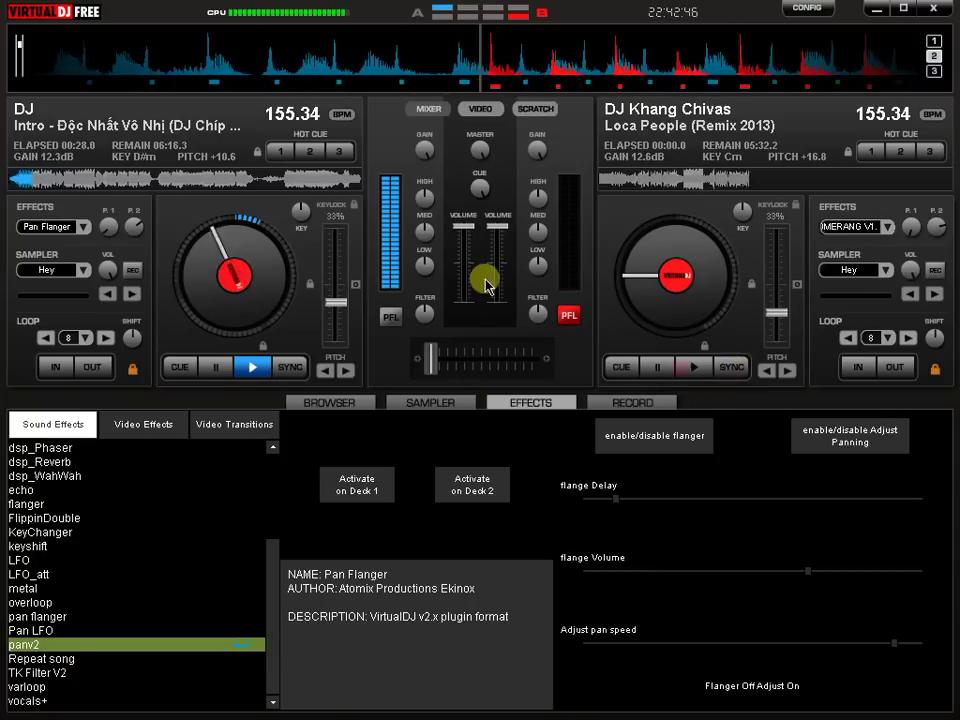
pyautogui.click(735, 370)
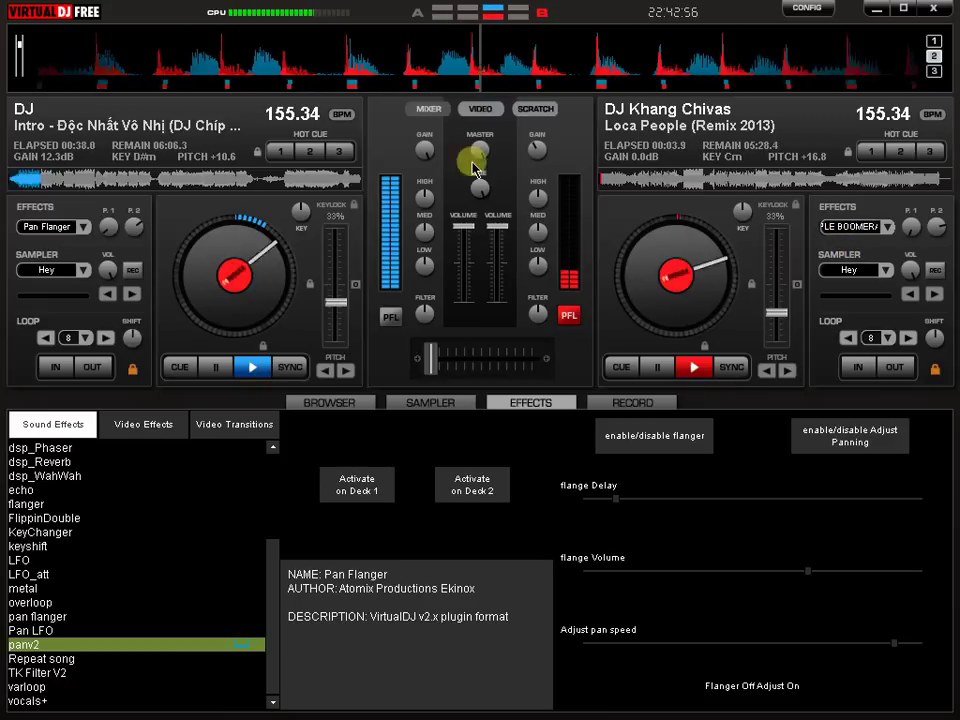
# Step: Raise deck 2's gain to 8.6 dB, then run an 8-beat loop on the deck and release it
pyautogui.moveTo(535, 155); pyautogui.dragTo(540, 110)
pyautogui.click(880, 338)
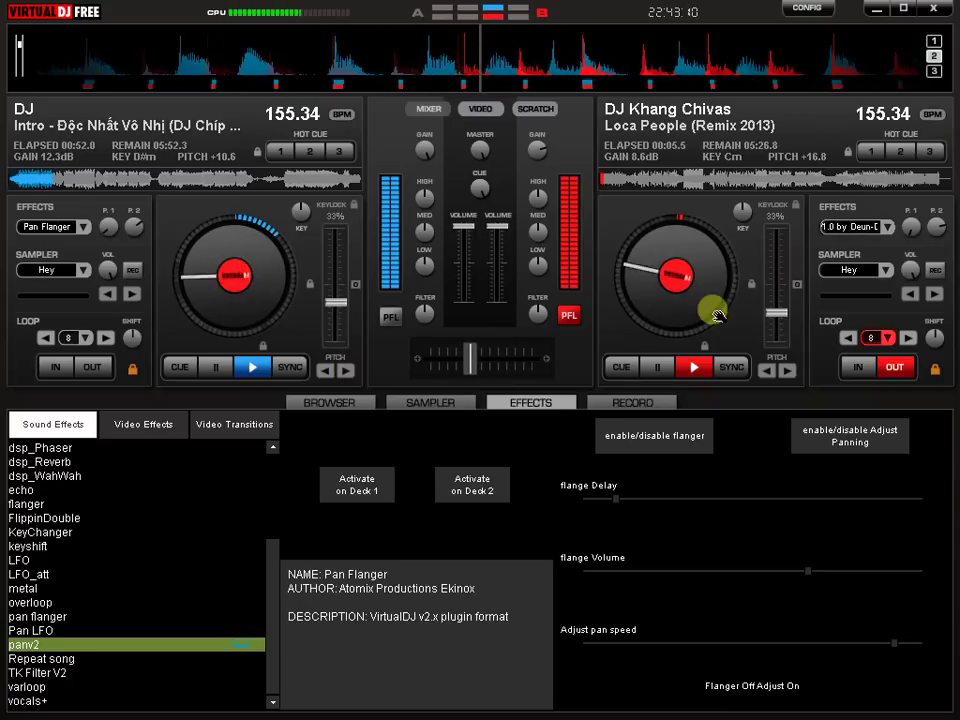
pyautogui.click(858, 366)
# Step: Raise deck 2's gain to 12.6 dB and pull its volume down almost to zero
pyautogui.moveTo(537, 148); pyautogui.dragTo(585, 111)
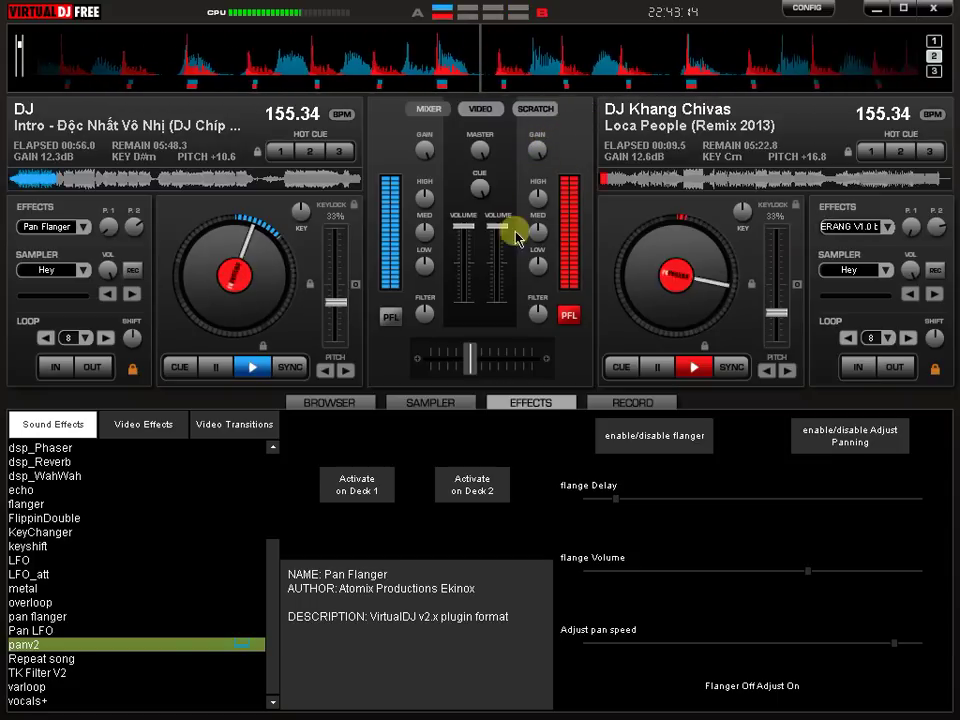
pyautogui.moveTo(495, 291); pyautogui.dragTo(489, 347)
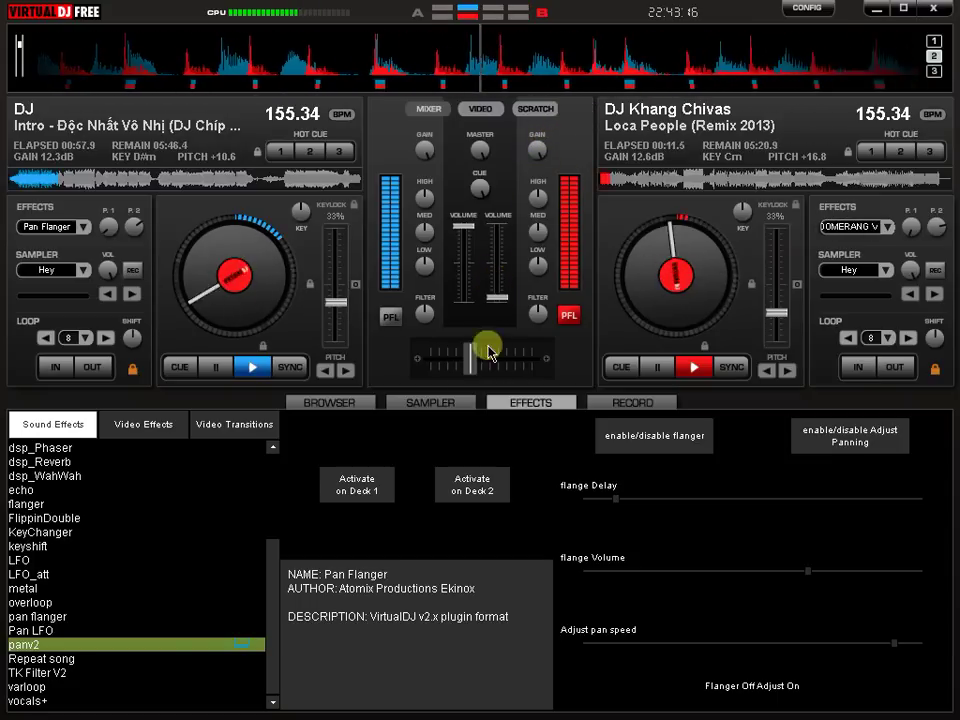
# Step: Show the sampler and play the Gangnam Style145 sample over the track on deck 1
pyautogui.click(465, 400)
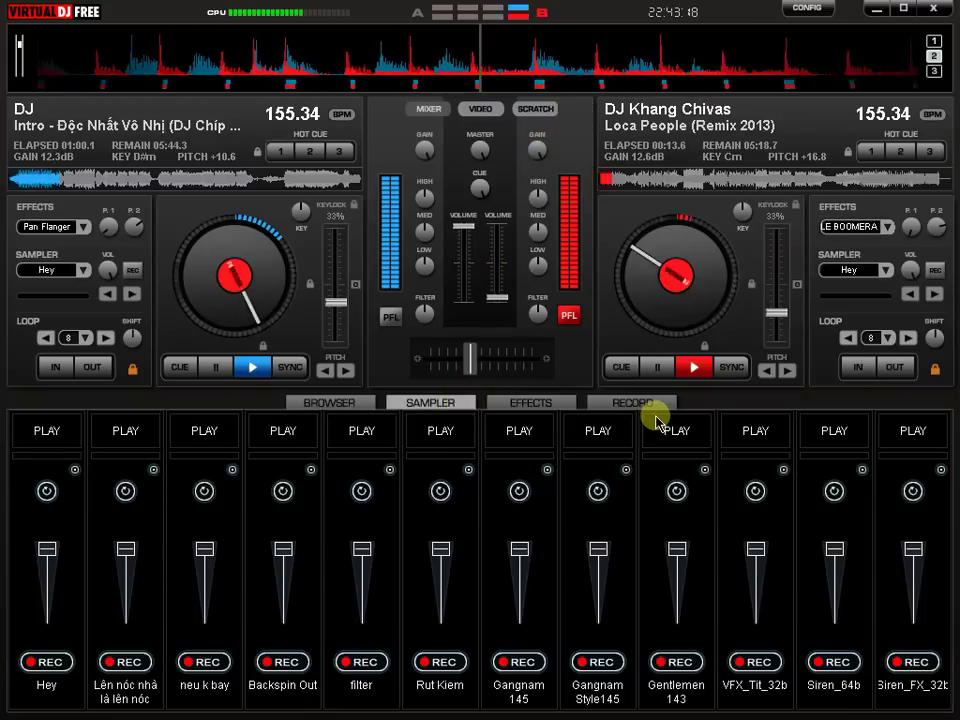
pyautogui.click(657, 420)
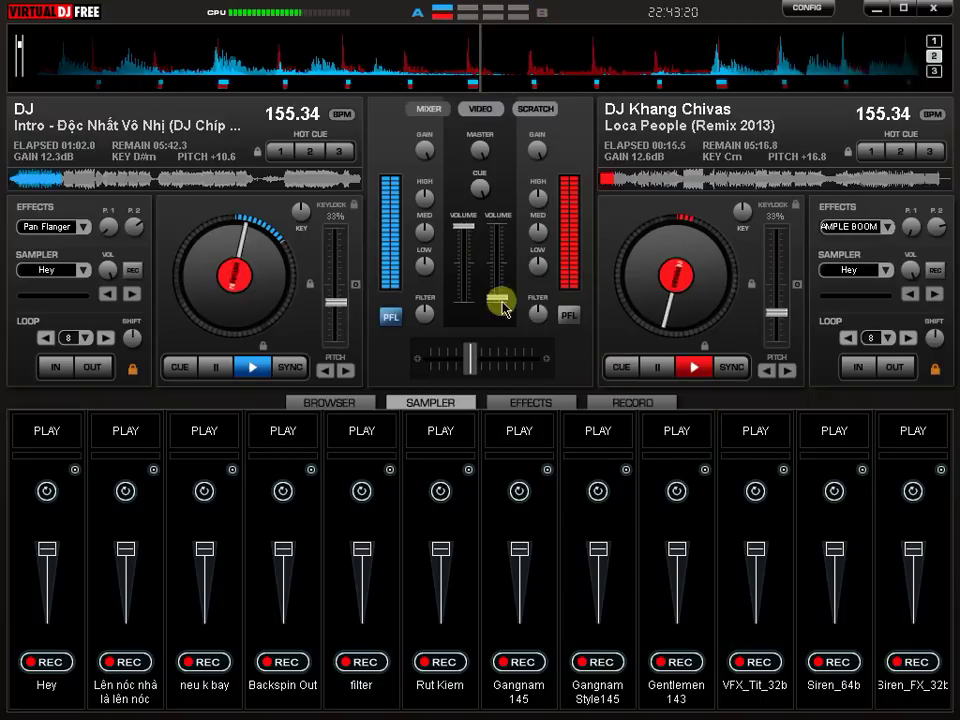
pyautogui.click(596, 430)
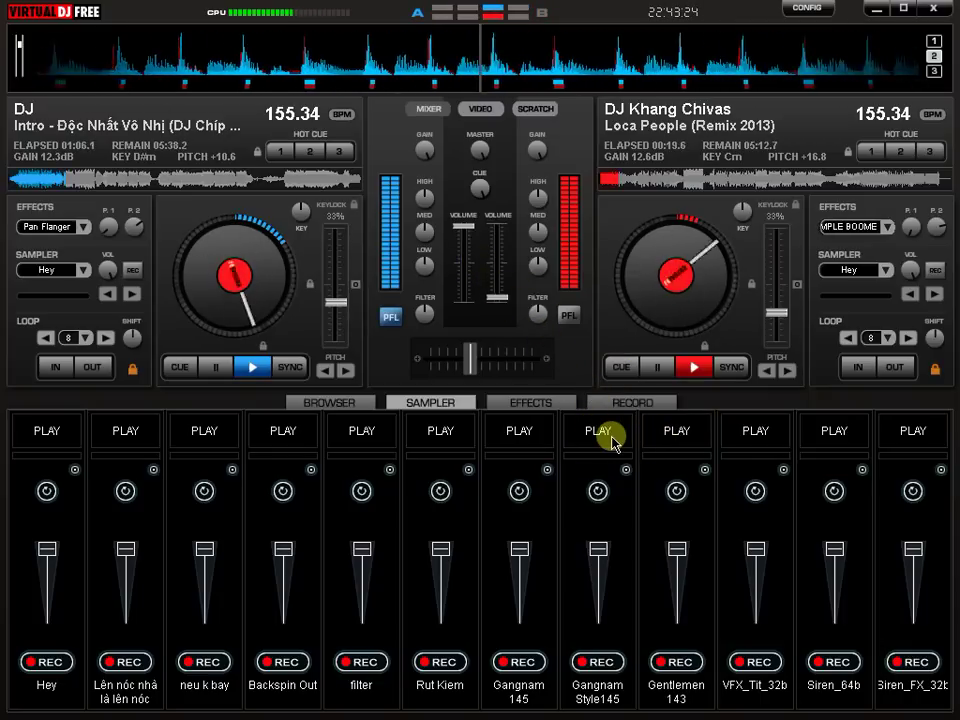
pyautogui.press('F8')
pyautogui.click(463, 262)
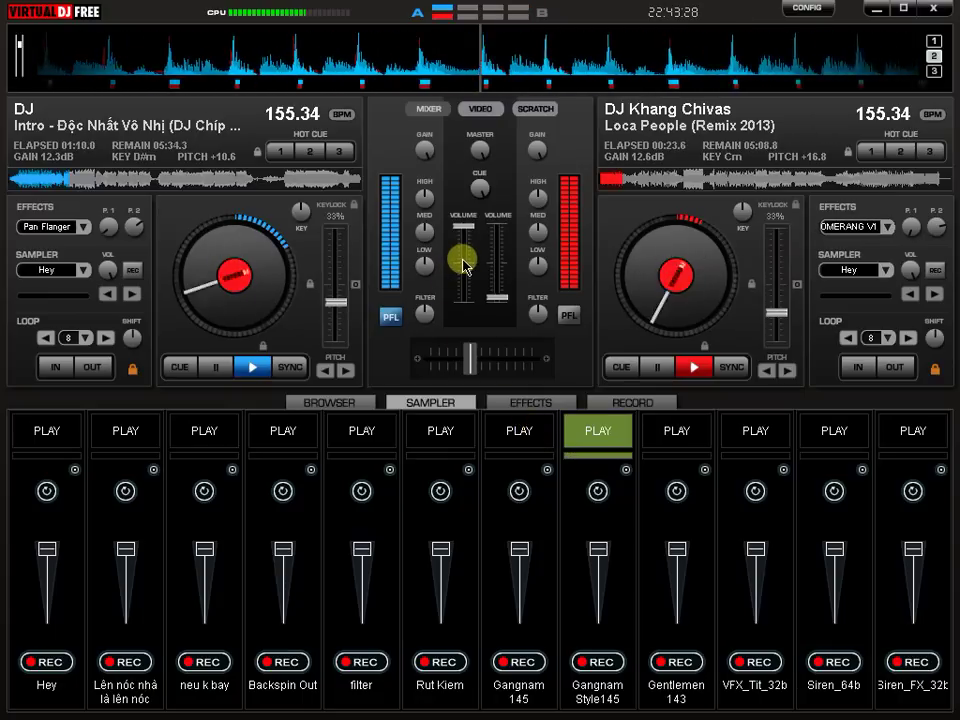
pyautogui.press('7')
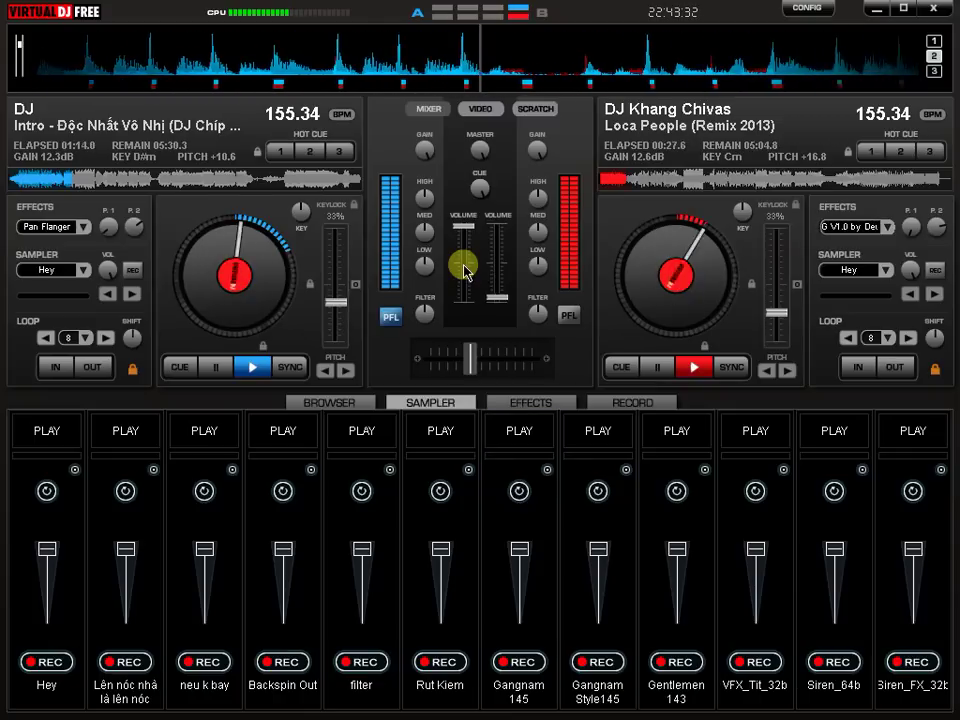
pyautogui.press('9')
pyautogui.rightClick(463, 268)
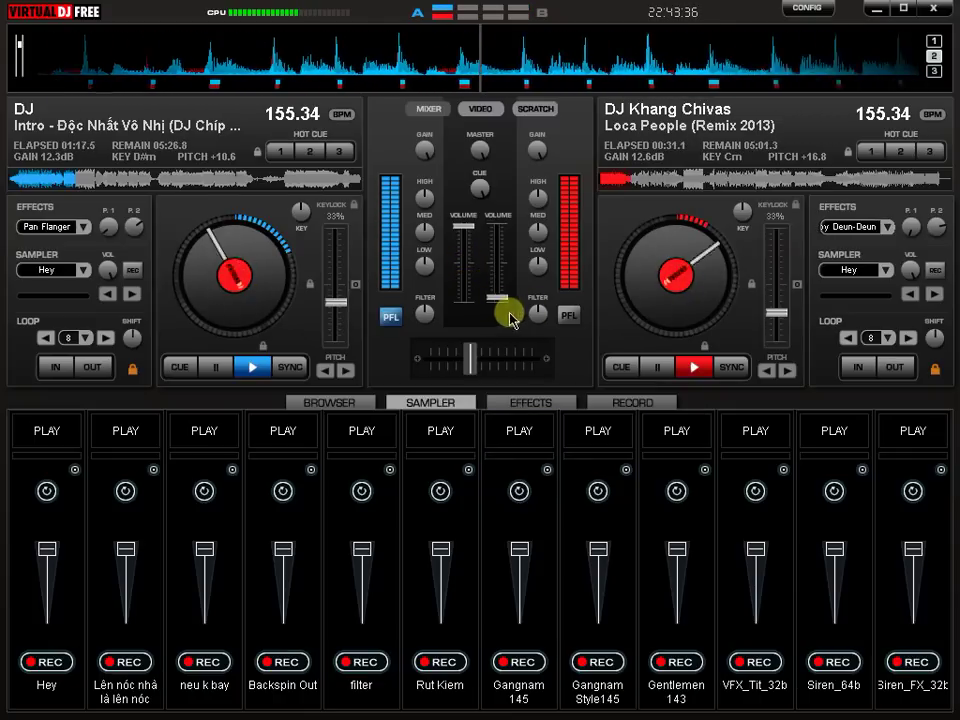
# Step: Stop Loca People on deck 2, restart it from the beginning, and jump it to about 0:17
pyautogui.click(668, 369)
pyautogui.click(603, 180)
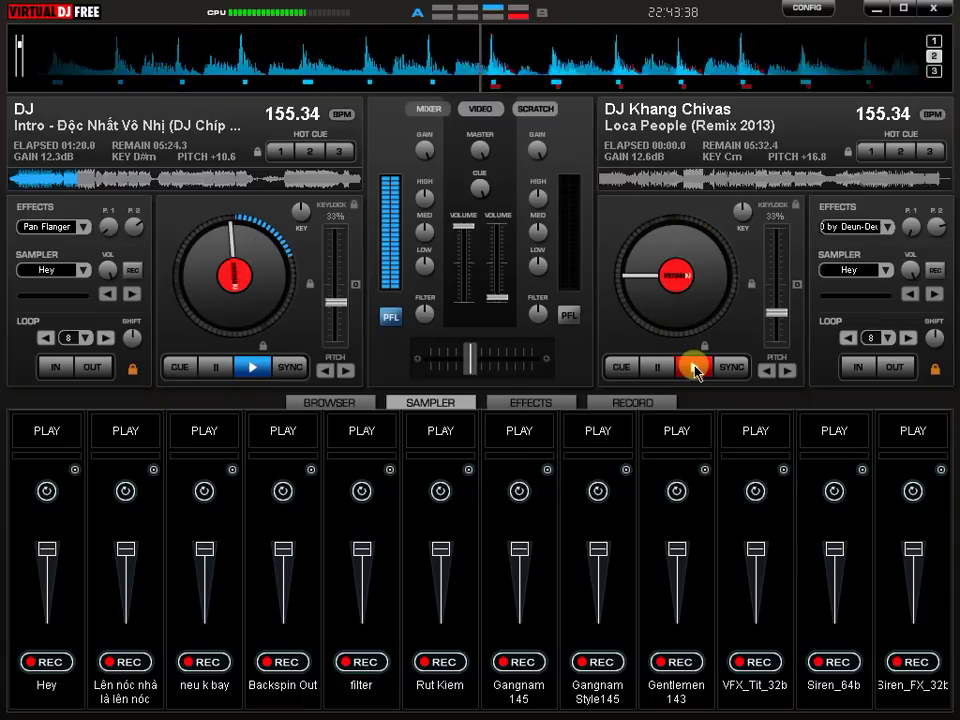
pyautogui.click(692, 366)
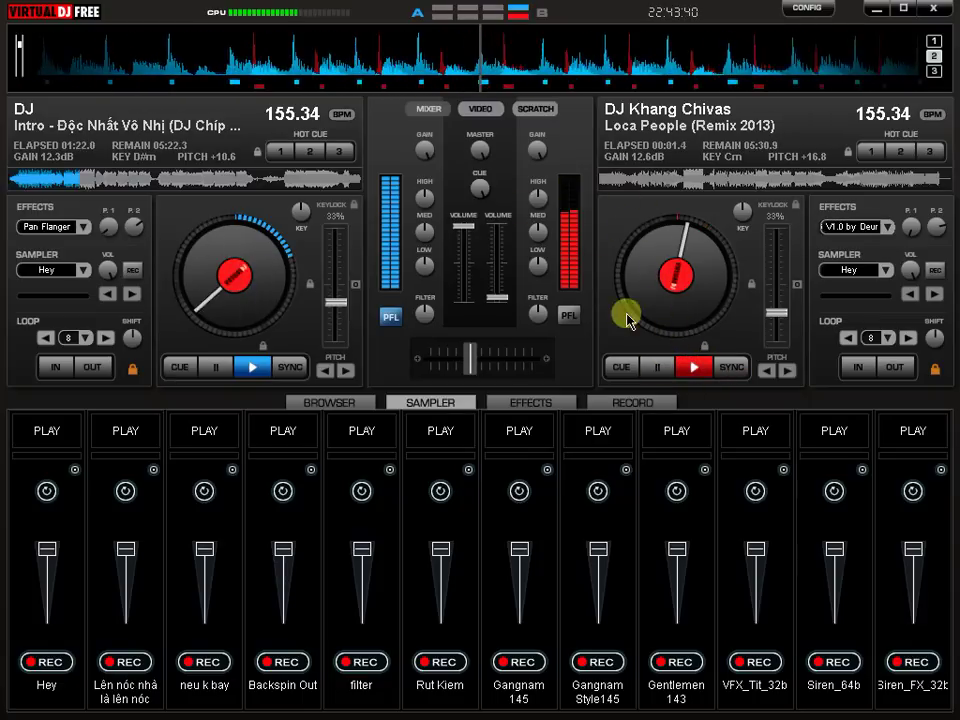
pyautogui.click(619, 178)
pyautogui.click(640, 250)
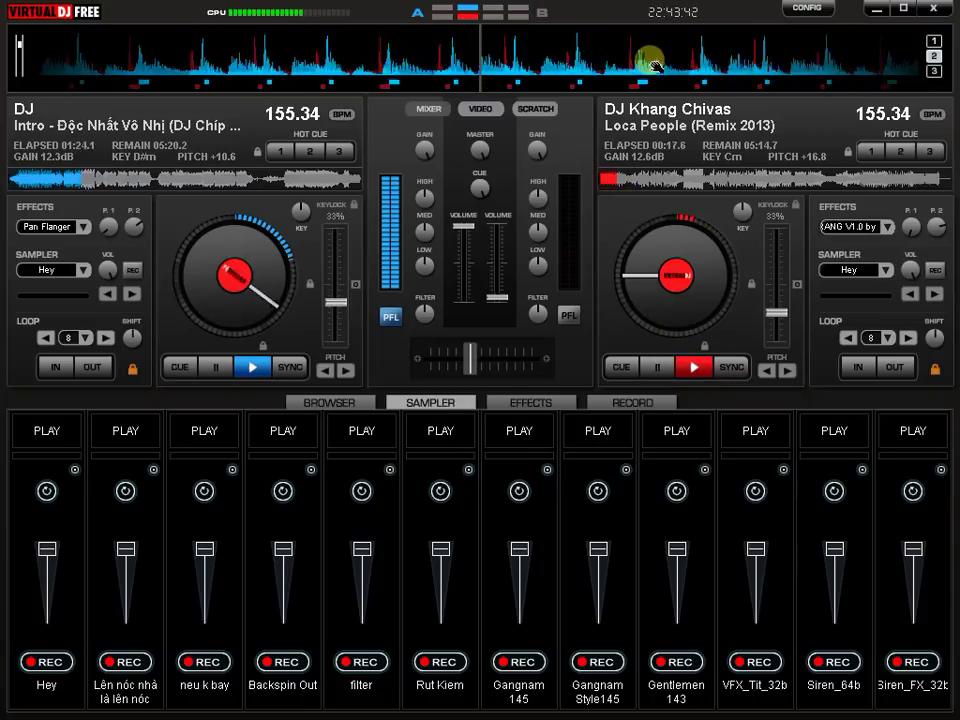
# Step: Nudge Loca People's waveform to line up its beats and resync deck 2 with deck 1
pyautogui.moveTo(605, 68); pyautogui.dragTo(523, 66)
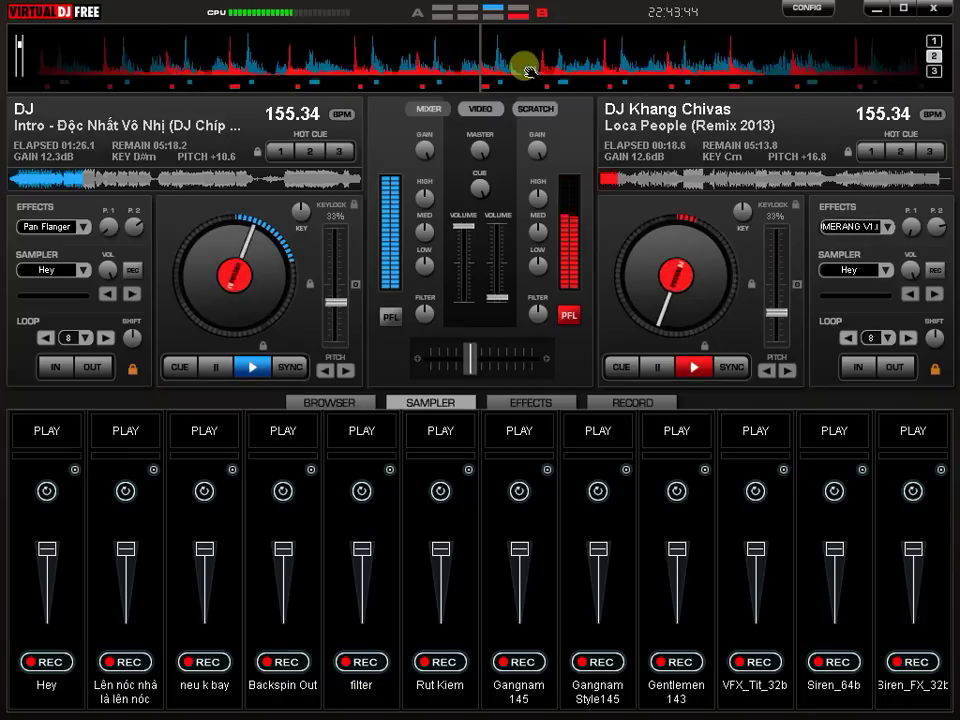
pyautogui.click(682, 282)
pyautogui.click(695, 366)
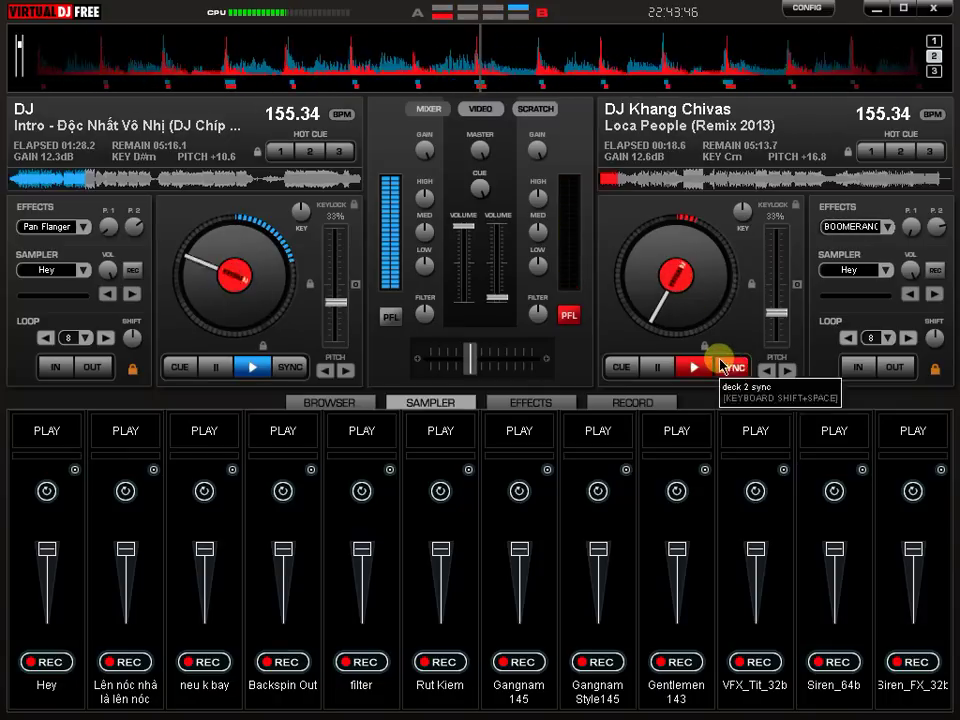
pyautogui.click(720, 366)
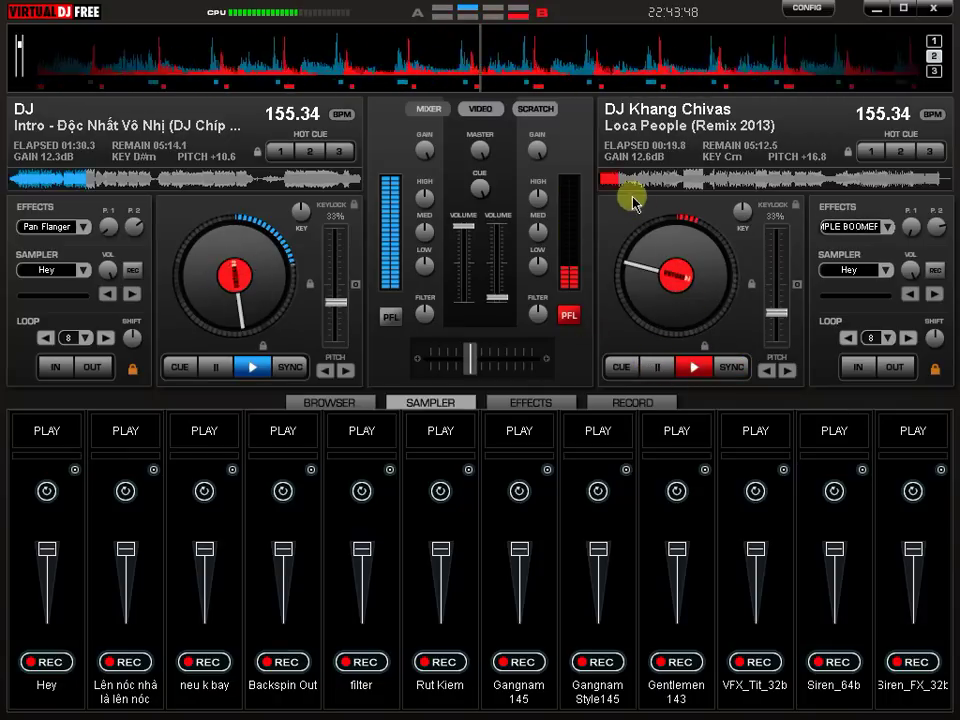
pyautogui.click(733, 370)
# Step: Raise deck 2's volume to full and fade deck 1's volume down to zero
pyautogui.moveTo(497, 297); pyautogui.dragTo(489, 214)
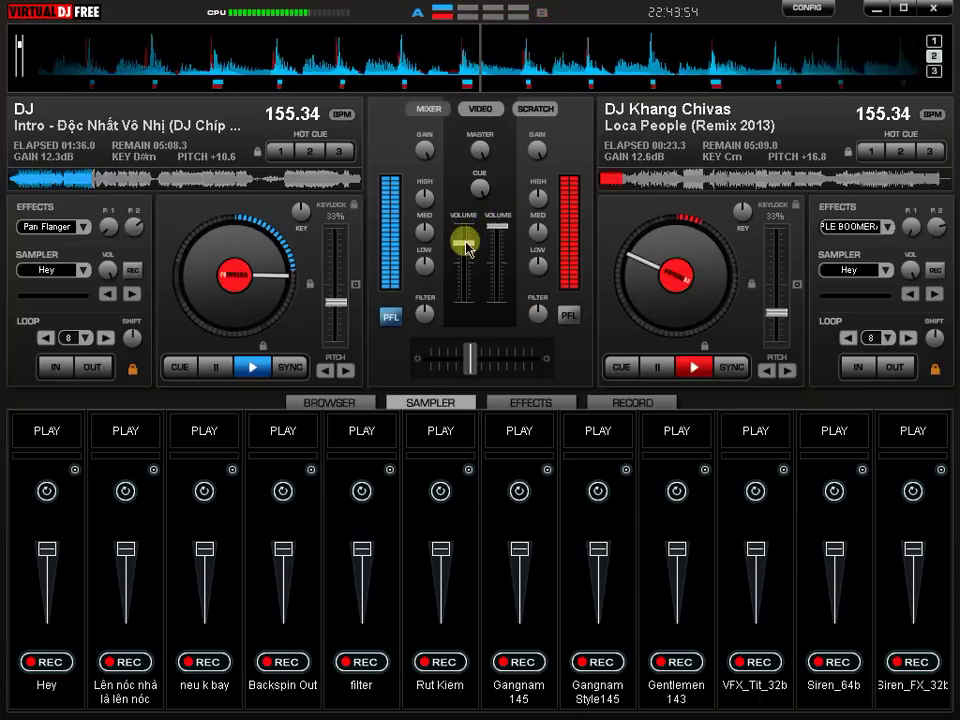
pyautogui.moveTo(464, 252); pyautogui.dragTo(463, 343)
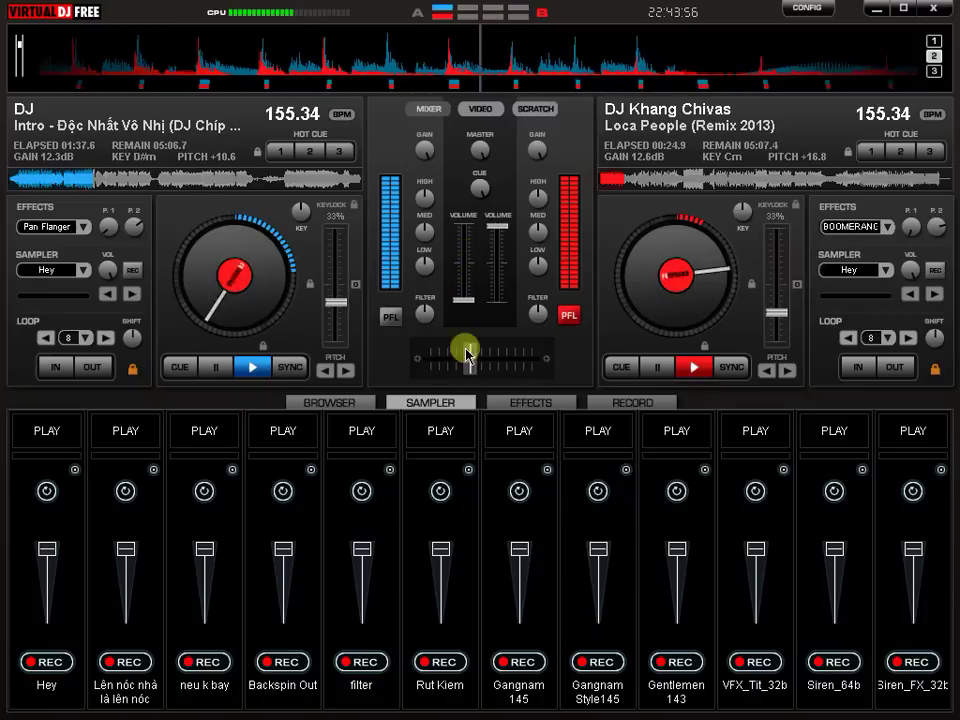
# Step: Activate the Pan Flanger effect on deck 2 and run the Boomerang effect briefly on top of it
pyautogui.click(500, 402)
pyautogui.click(468, 488)
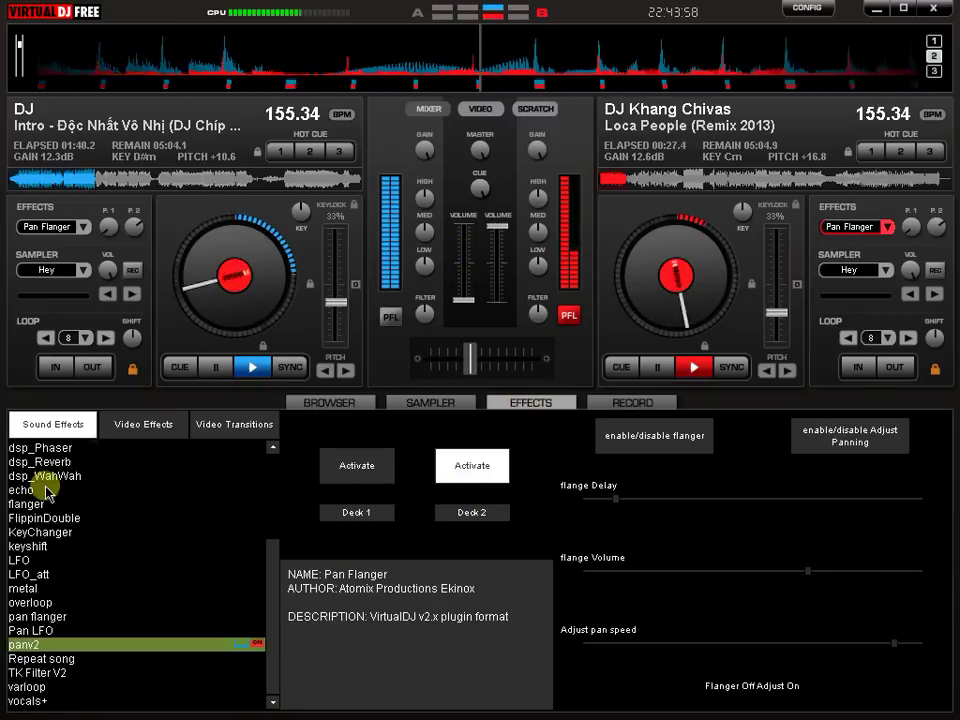
pyautogui.scroll(4, 50, 519)
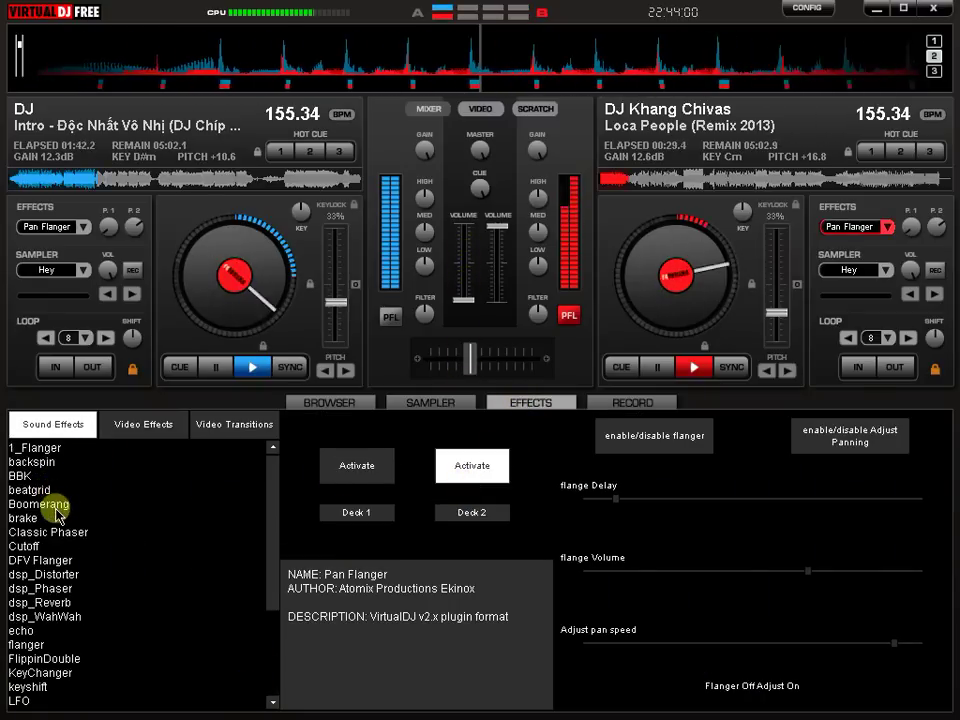
pyautogui.click(50, 504)
pyautogui.click(466, 490)
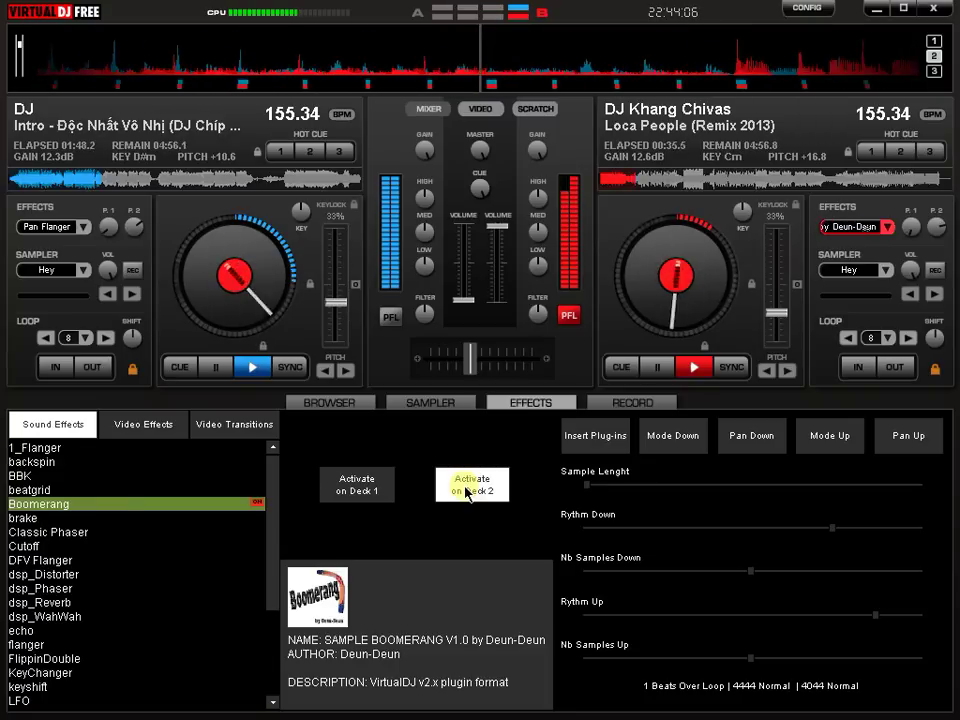
pyautogui.click(466, 490)
# Step: Select the panv2 effect and deactivate Pan Flanger on deck 2
pyautogui.scroll(-3, 81, 561)
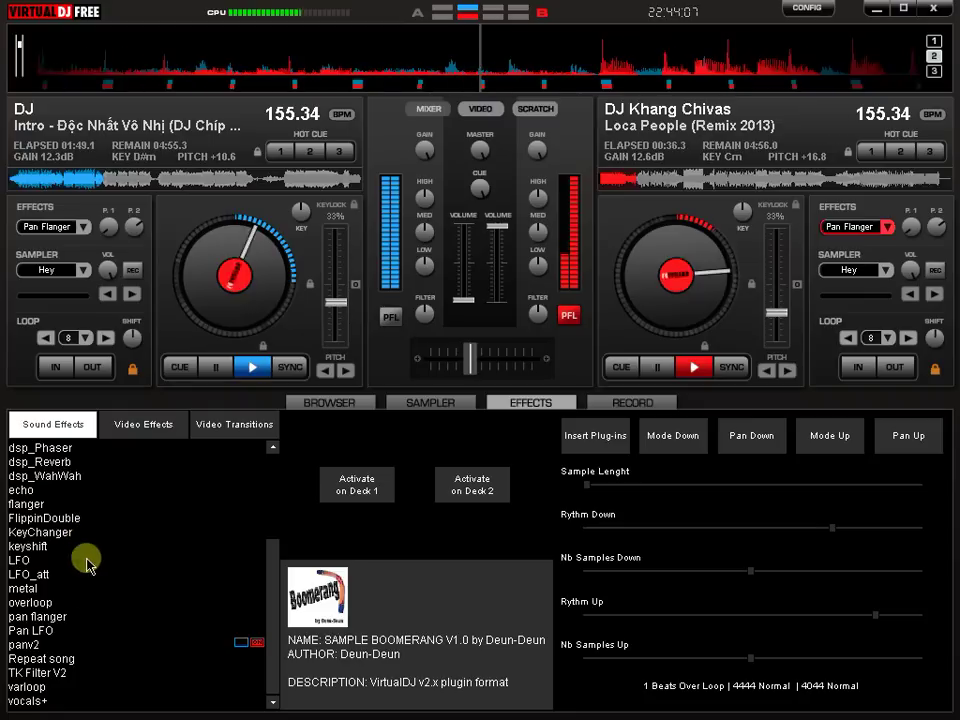
pyautogui.click(32, 646)
pyautogui.click(497, 463)
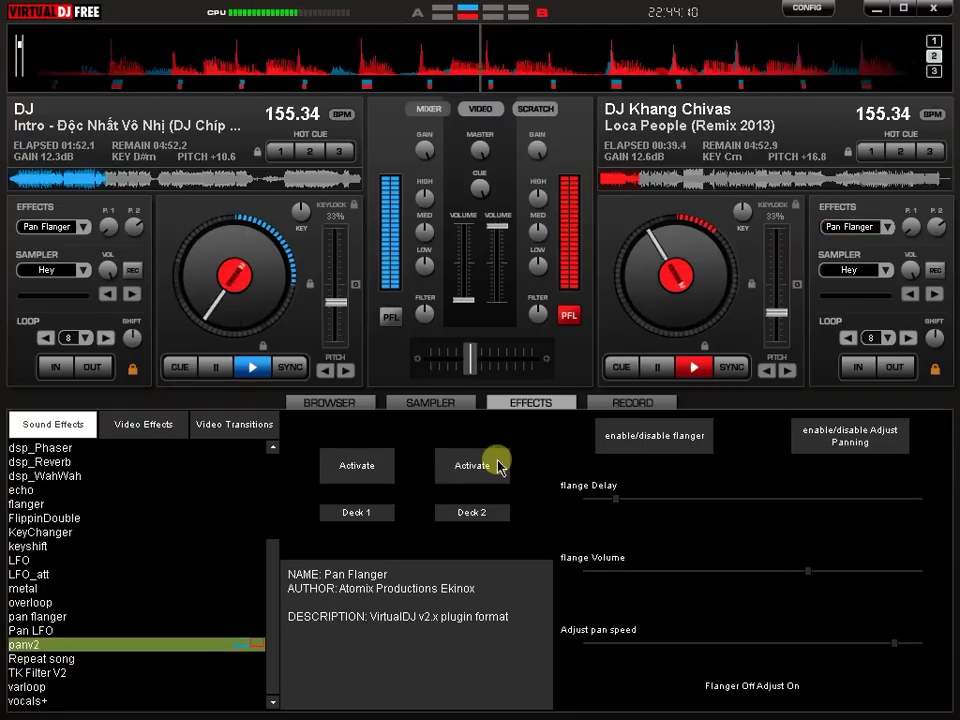
# Step: Delete the IntroDocNhatVoNhi remix MP3 from Local Disk (D:) in the folder window and load the PullMyTriggerRemix2013 MP3 onto deck 1
pyautogui.hotkey('alt', 'Tab')
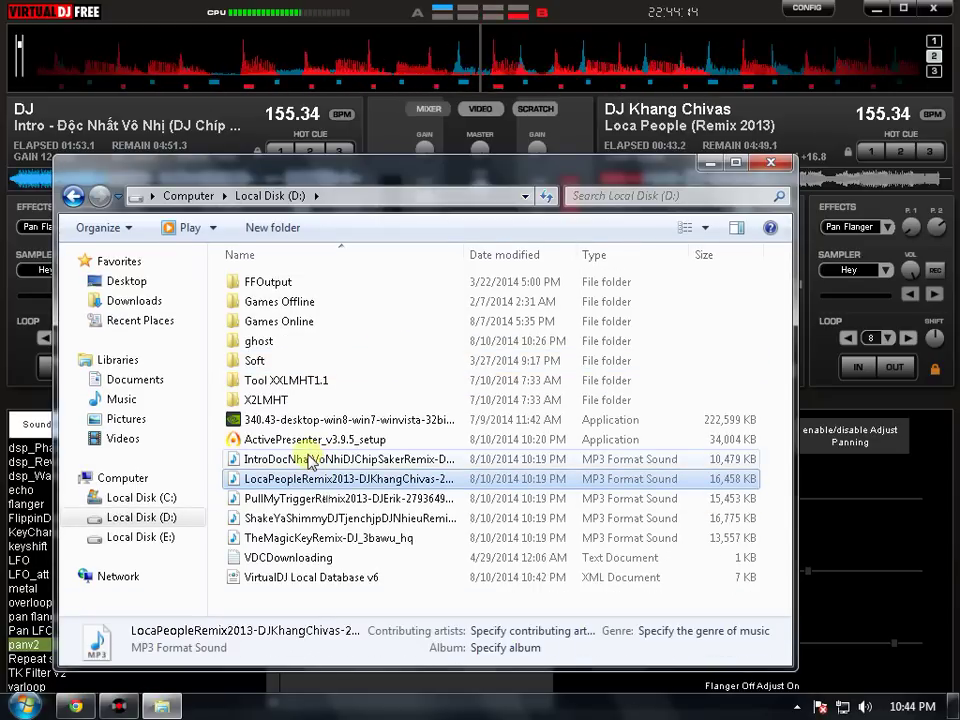
pyautogui.click(312, 461)
pyautogui.press('Delete')
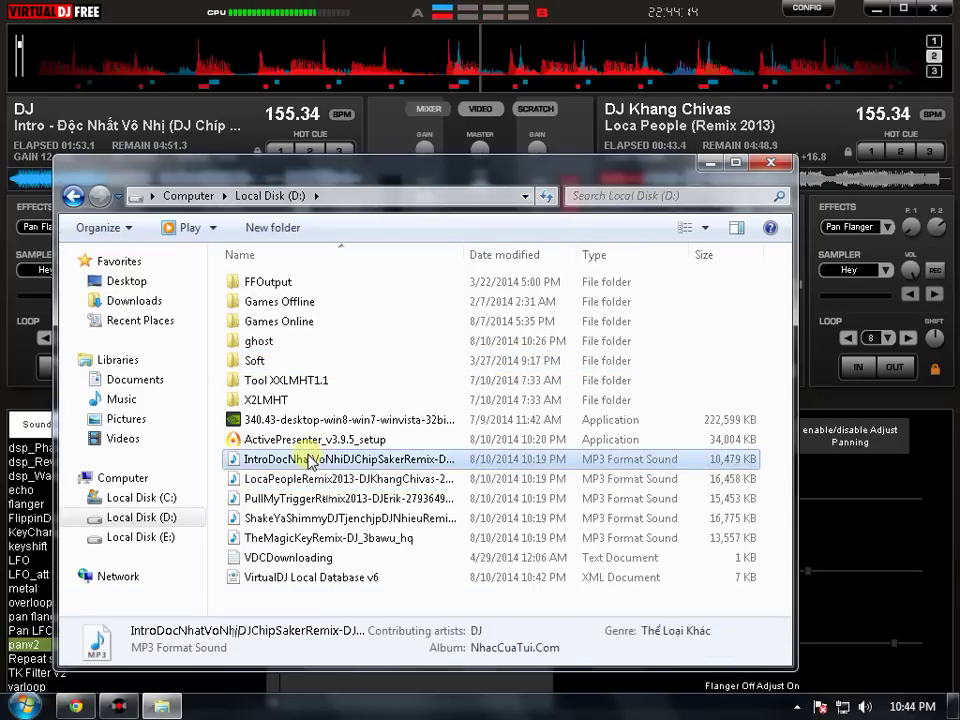
pyautogui.press('Return')
pyautogui.click(284, 479)
pyautogui.moveTo(284, 479); pyautogui.dragTo(22, 193)
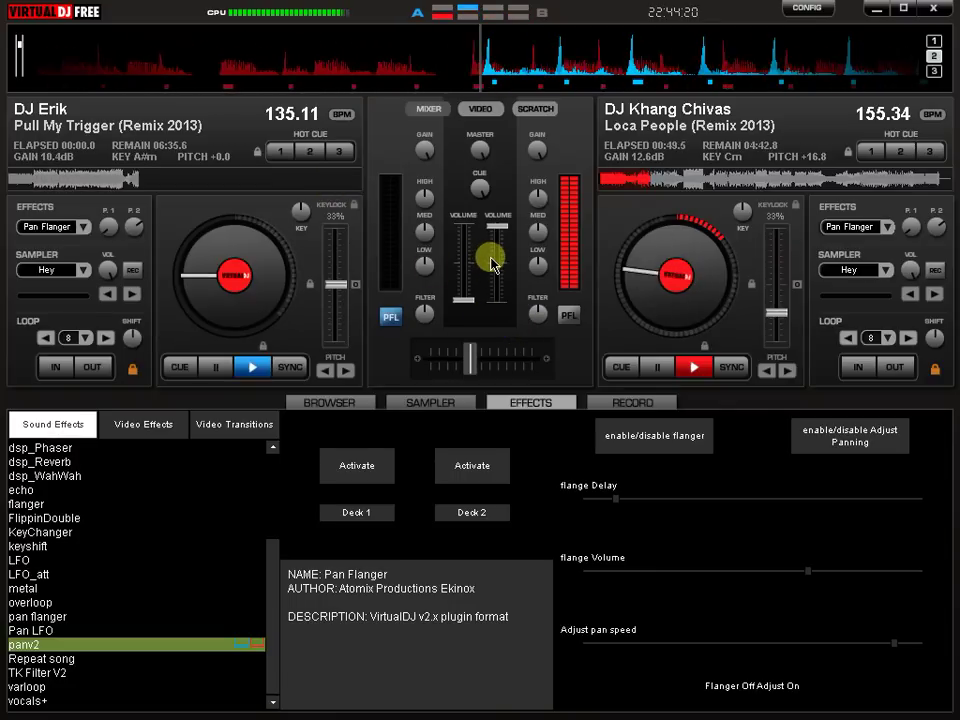
# Step: Dip deck 2's volume partway, play the Gentlemen 143 sample, and return the deck to full volume
pyautogui.click(450, 403)
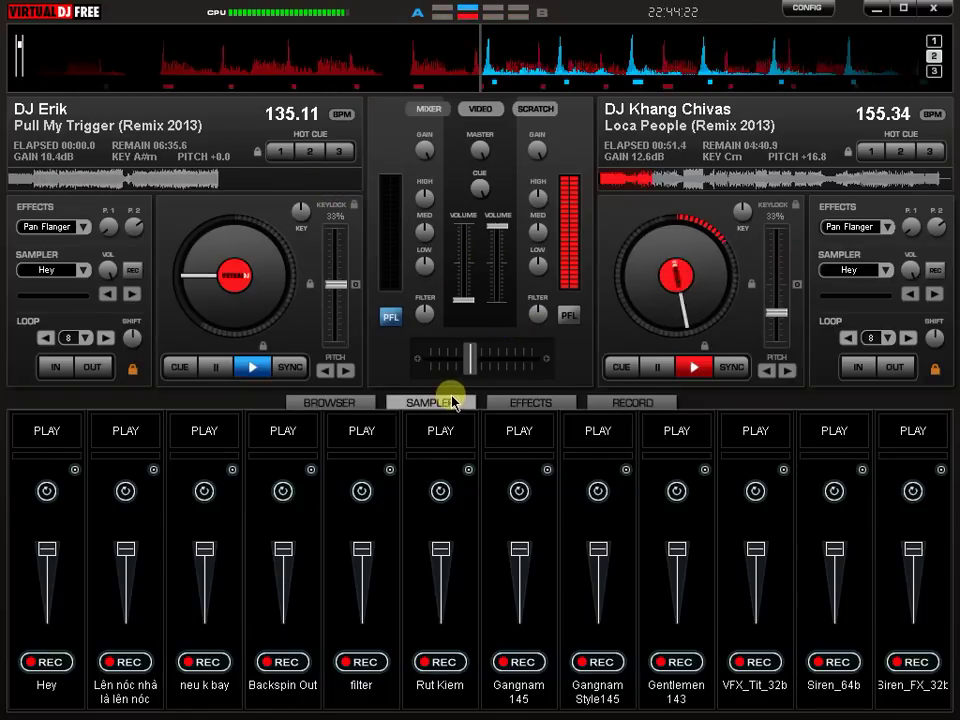
pyautogui.press('9')
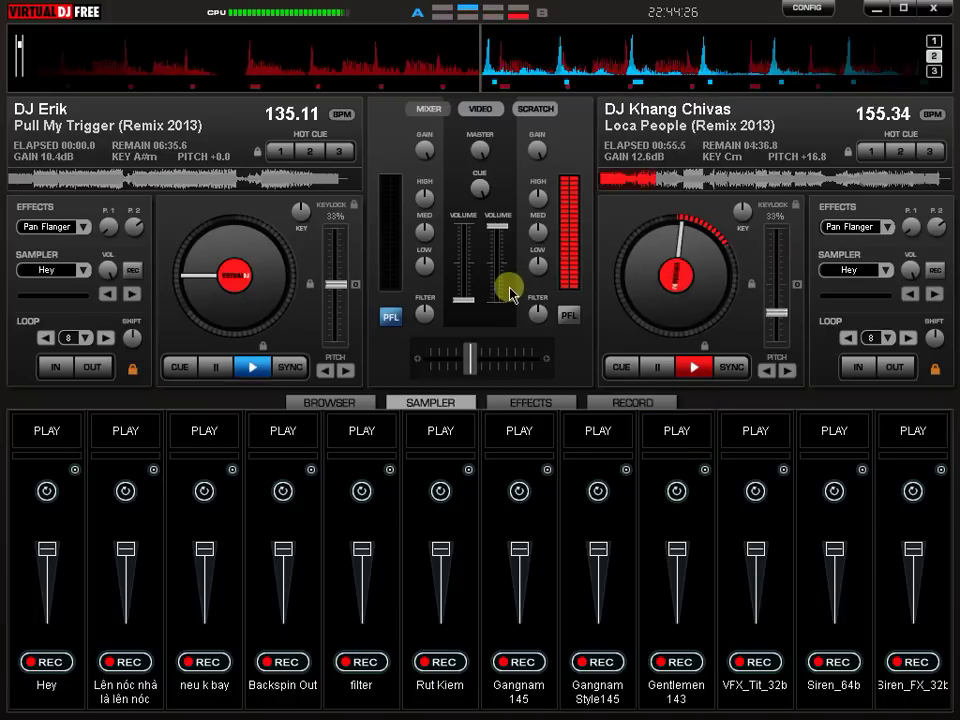
pyautogui.click(501, 250)
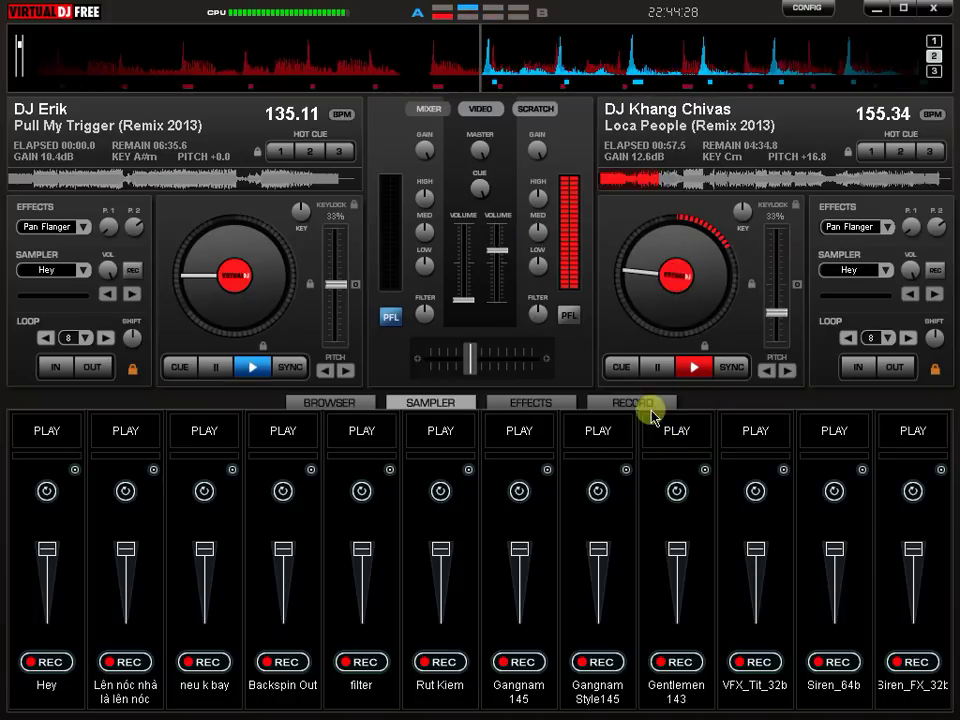
pyautogui.click(675, 437)
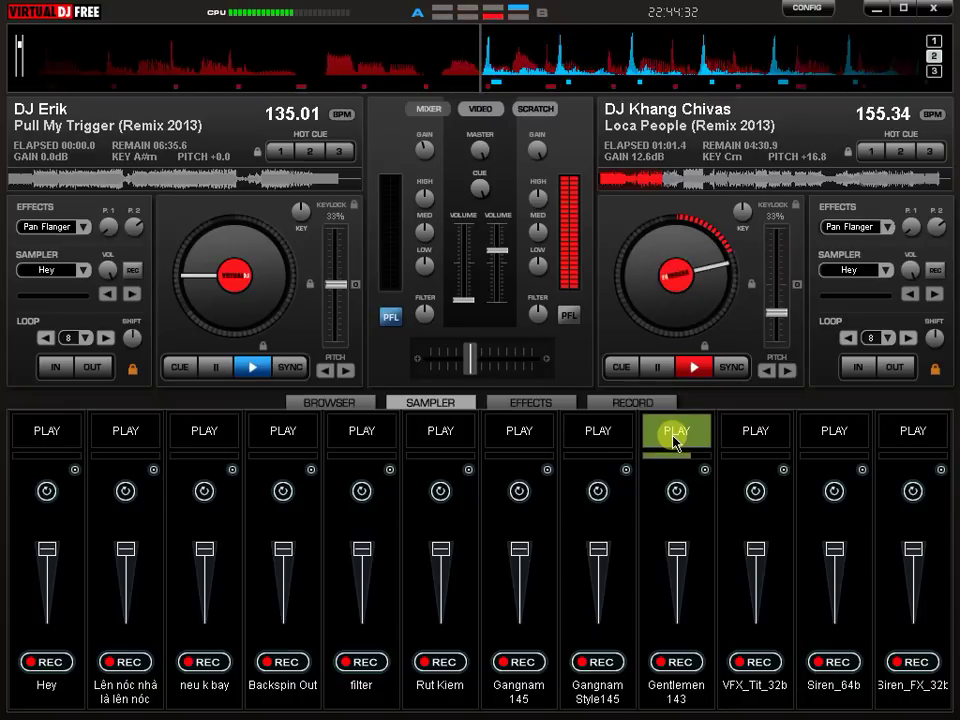
pyautogui.moveTo(496, 250); pyautogui.dragTo(483, 197)
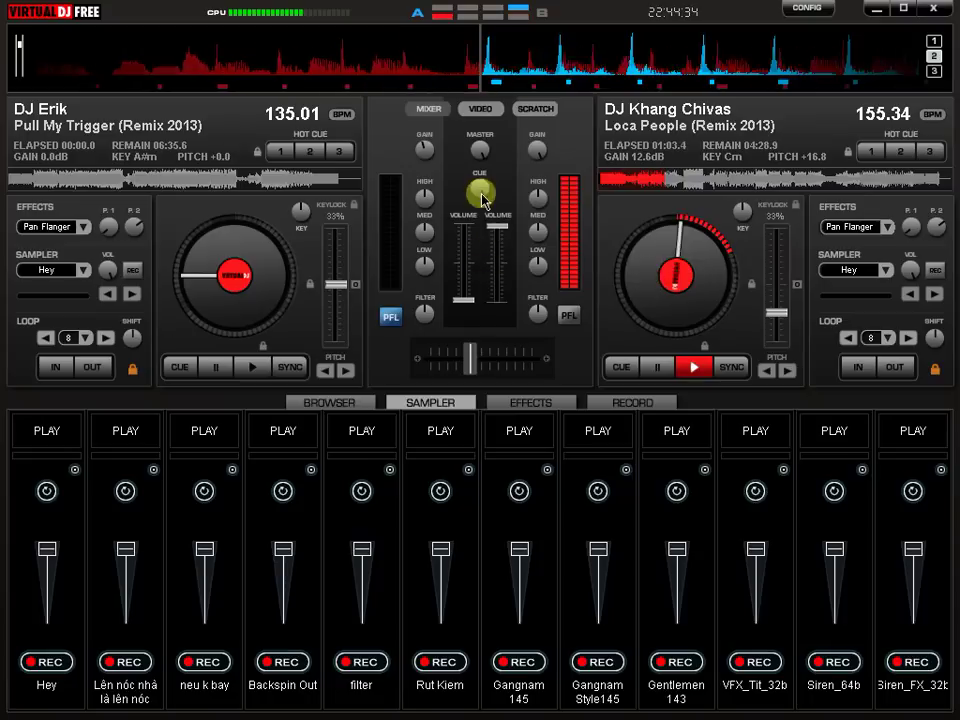
# Step: Raise deck 1's gain to 8.9 dB and stop the deck's playback
pyautogui.moveTo(428, 151); pyautogui.dragTo(495, 185)
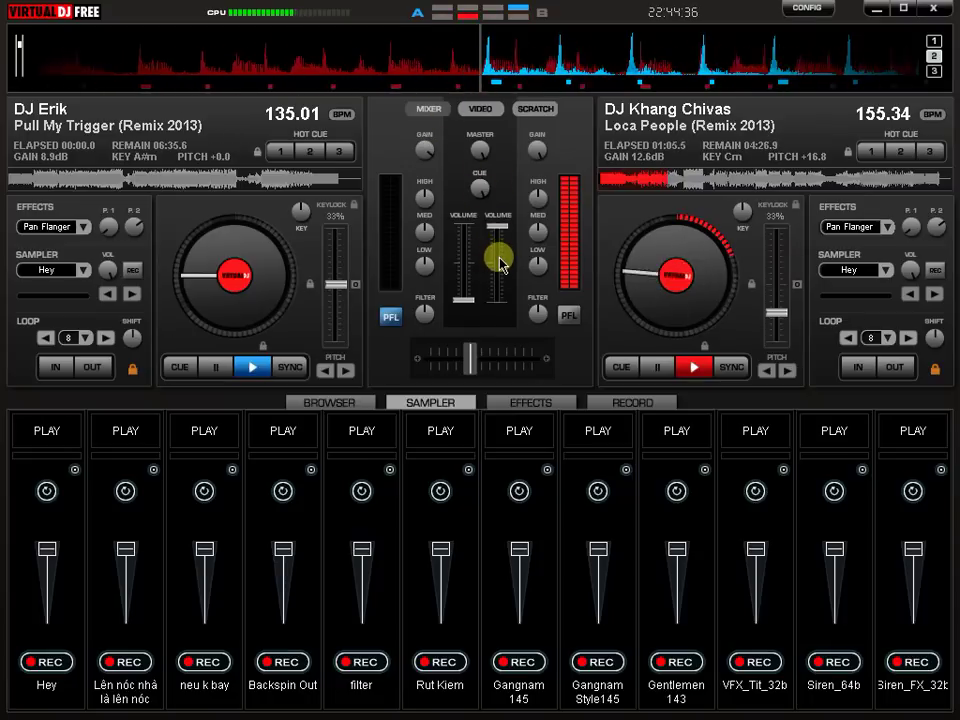
pyautogui.press('space')
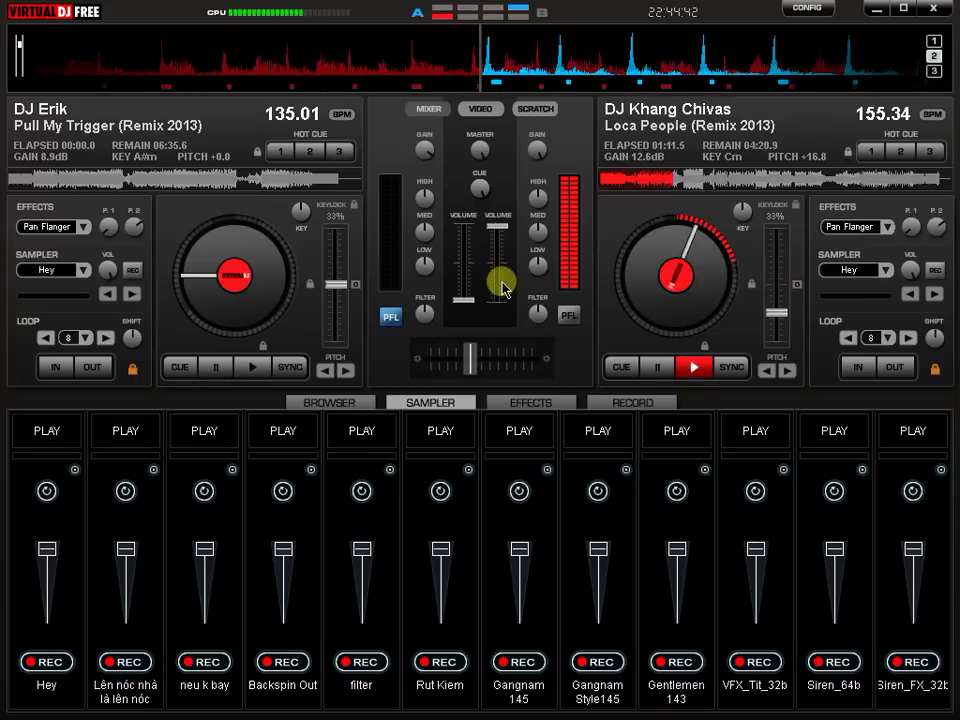
# Step: Briefly cut deck 2's volume to zero and play the Gangnam Style145 sample
pyautogui.click(497, 298)
pyautogui.press('F8')
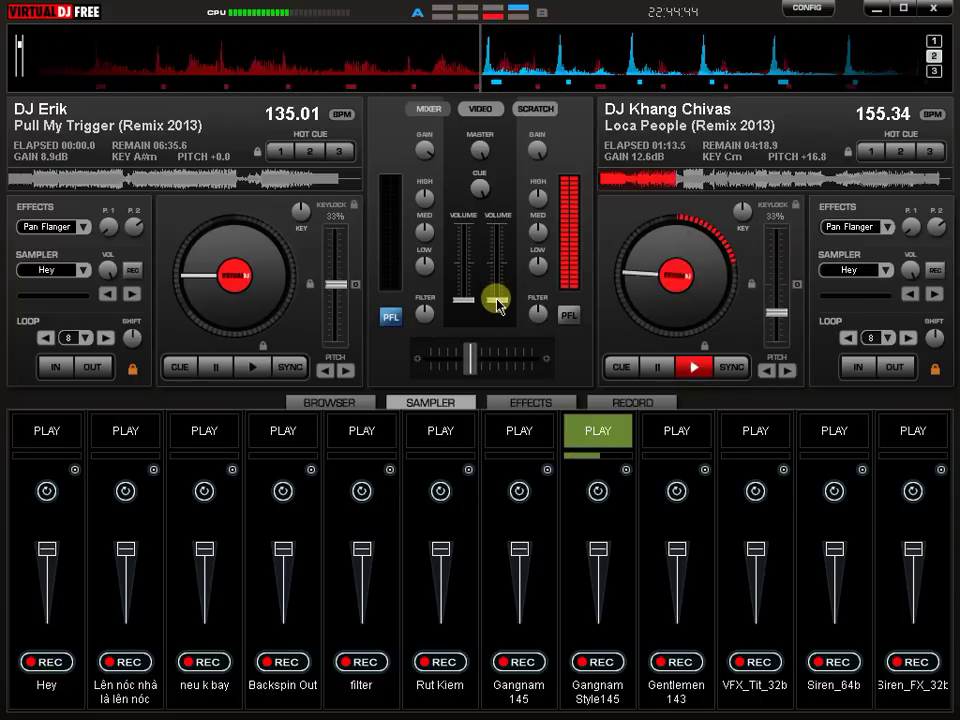
# Step: Run the Pan Flanger effect on deck 2 through a long passage, then switch it off
pyautogui.click(515, 402)
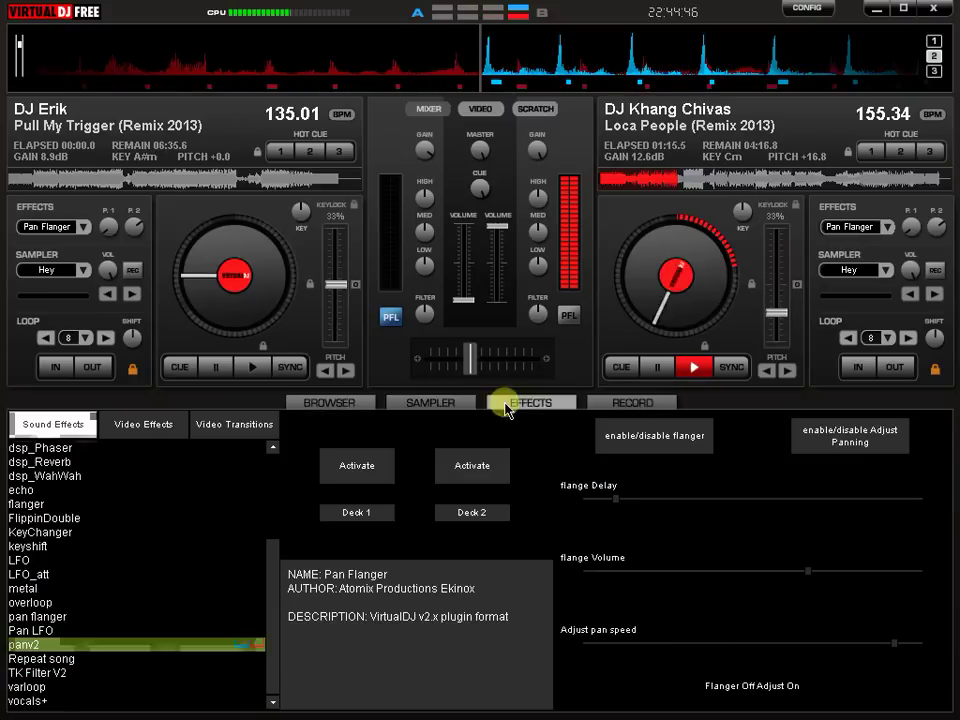
pyautogui.click(484, 458)
pyautogui.click(858, 448)
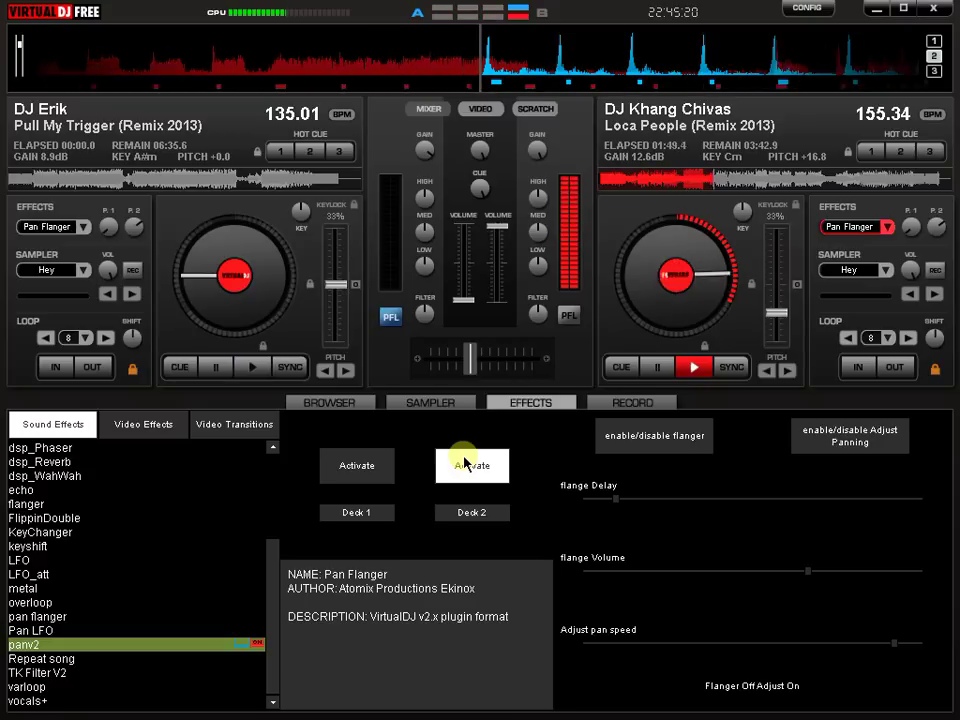
pyautogui.click(465, 462)
# Step: Sync Pull My Trigger on deck 1 to deck 2's tempo and bring it in at full volume with a 10.4 dB gain
pyautogui.moveTo(500, 262); pyautogui.dragTo(498, 298)
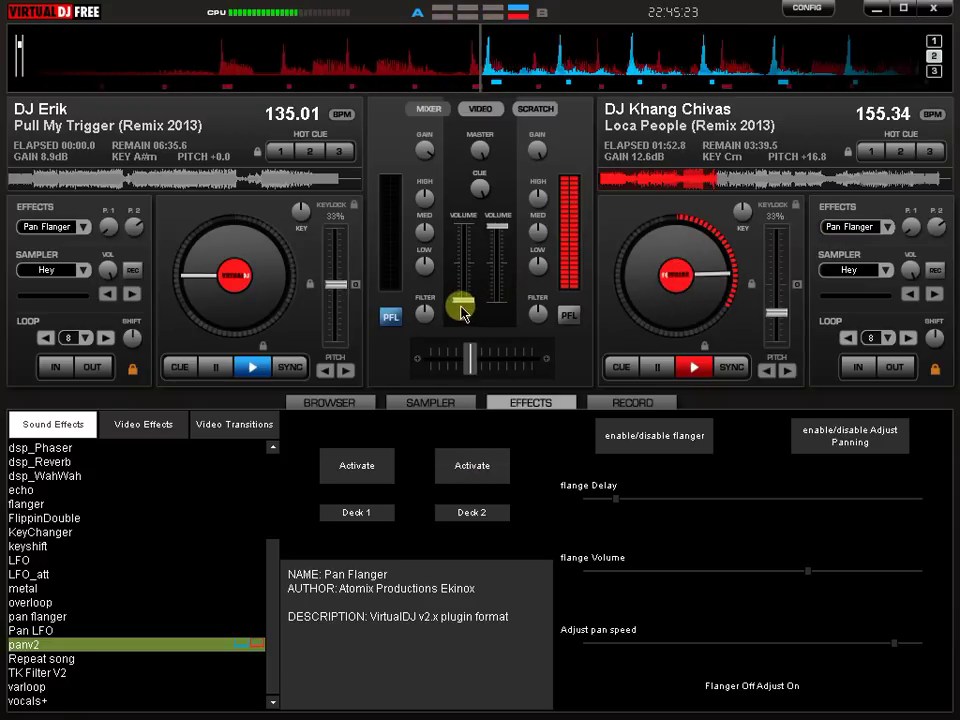
pyautogui.click(291, 366)
pyautogui.moveTo(453, 322); pyautogui.dragTo(466, 240)
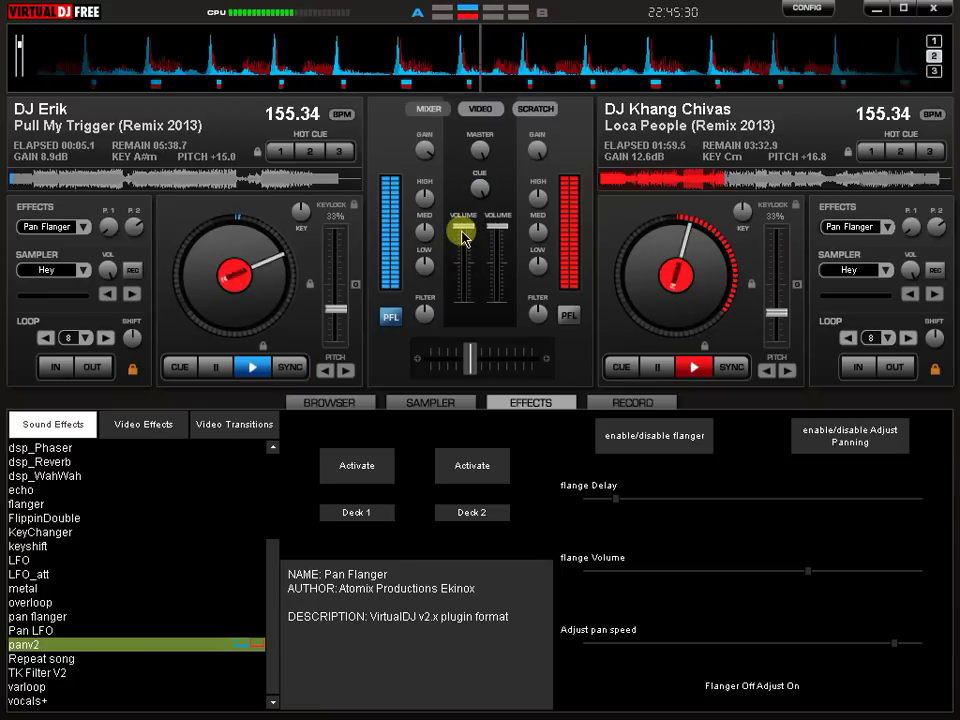
pyautogui.moveTo(432, 166); pyautogui.dragTo(450, 133)
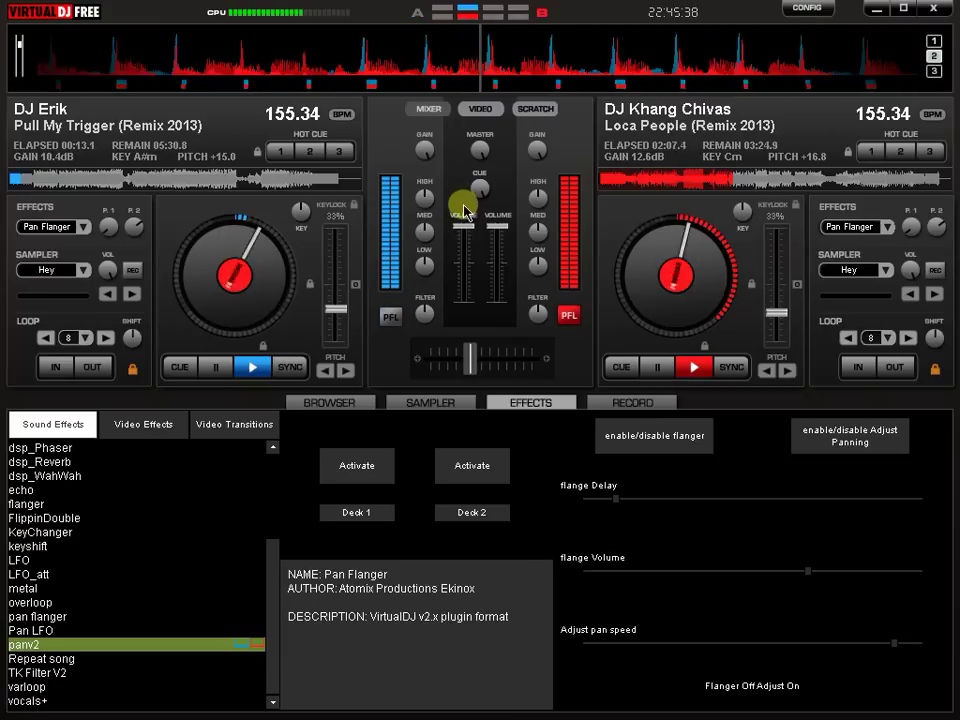
# Step: Fade out Loca People by gradually lowering deck 2's gain to -24.9 dB
pyautogui.click(534, 154)
pyautogui.moveTo(537, 160); pyautogui.dragTo(543, 167)
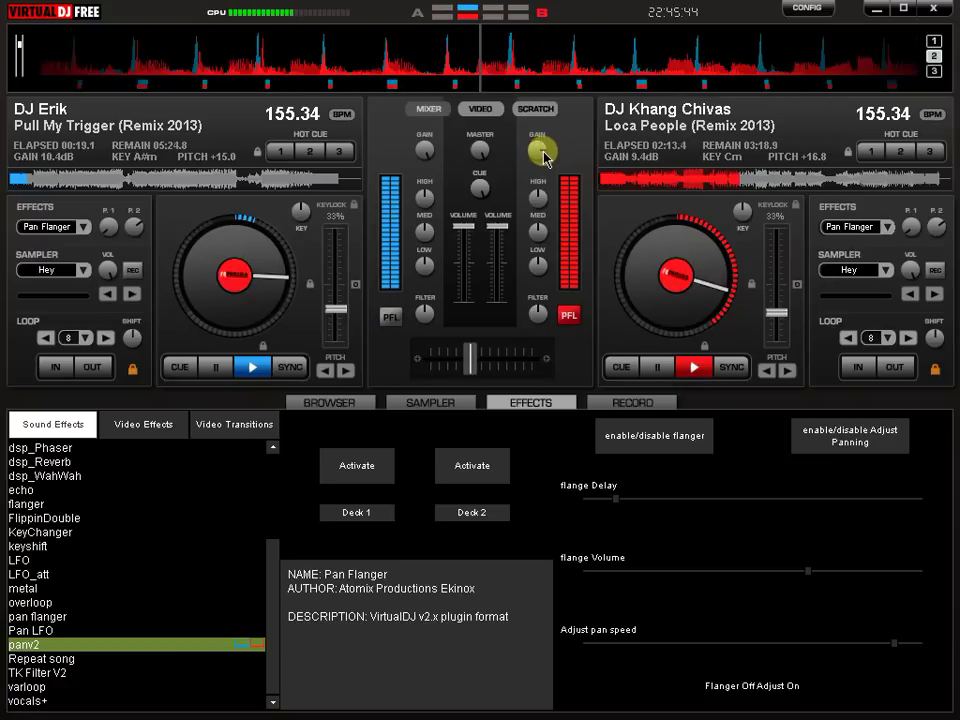
pyautogui.moveTo(543, 163); pyautogui.dragTo(574, 540)
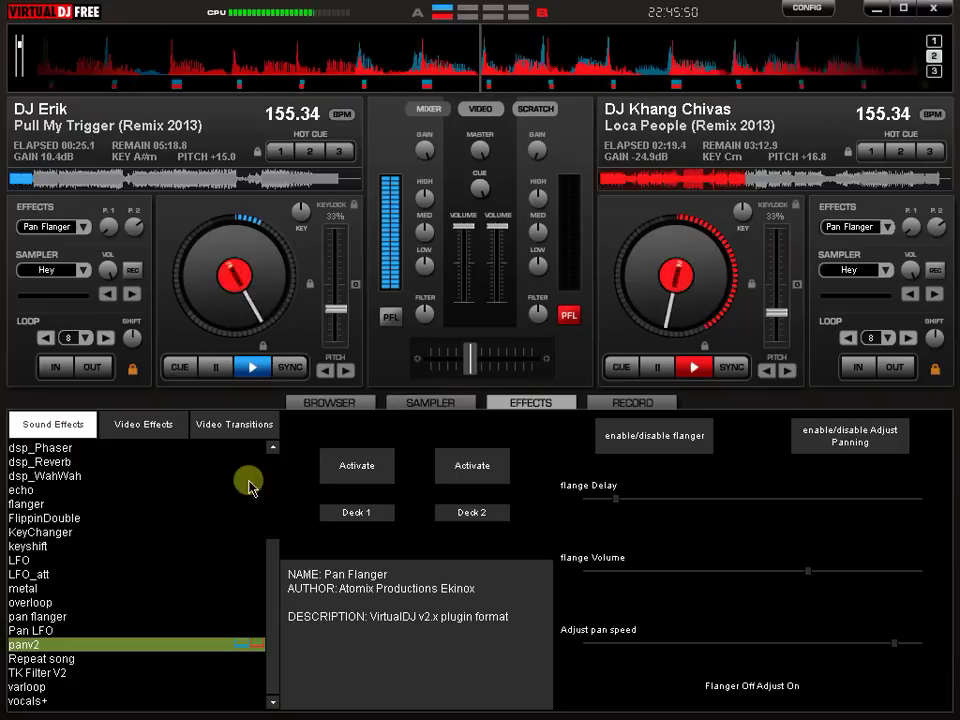
# Step: Play the VFX_Tit_32b sample with a brief dip in deck 1's volume, and return to the sound effects view
pyautogui.scroll(4, 70, 495)
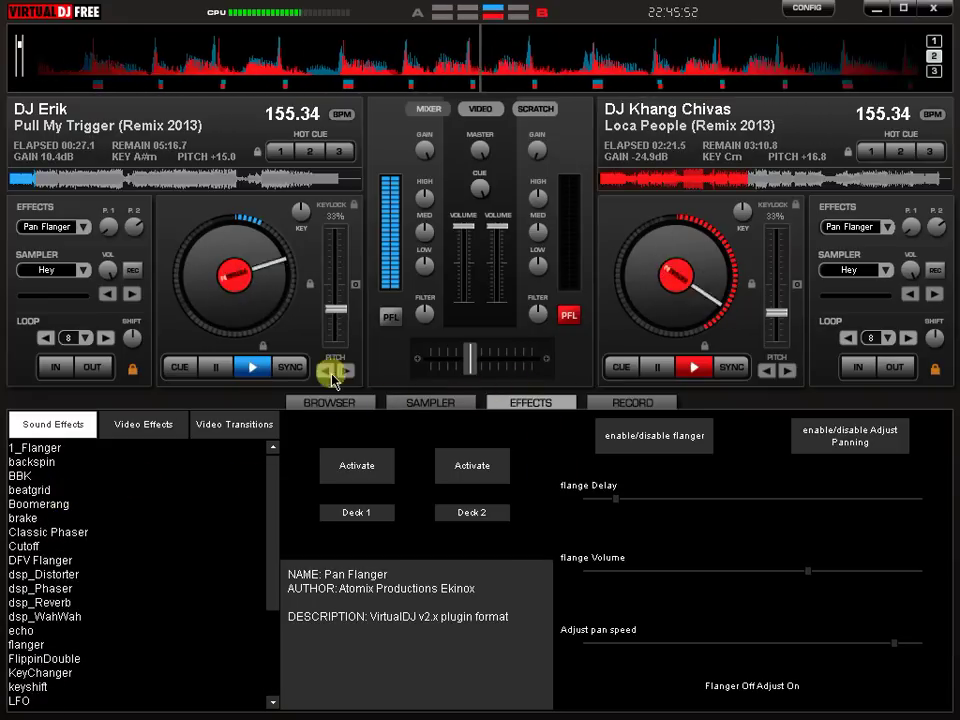
pyautogui.click(430, 402)
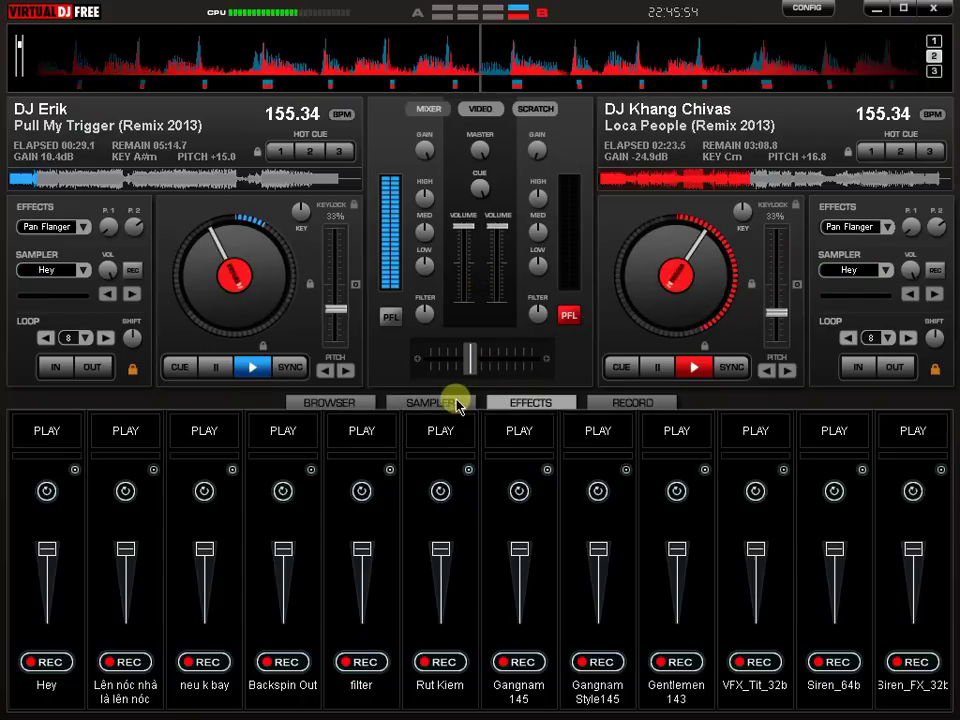
pyautogui.moveTo(463, 228); pyautogui.dragTo(461, 277)
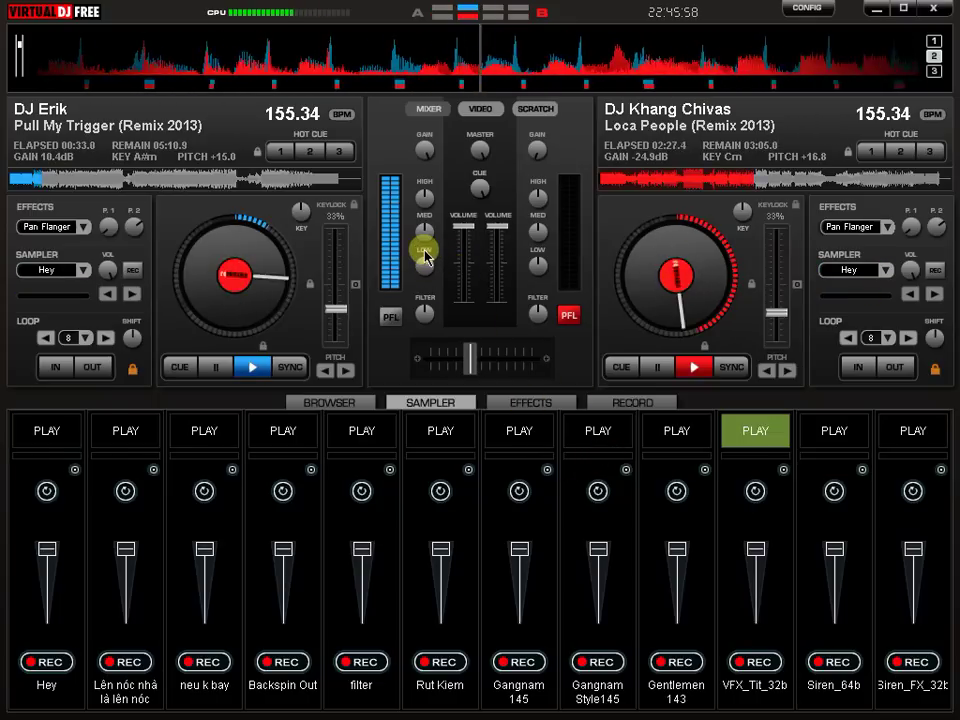
pyautogui.click(508, 404)
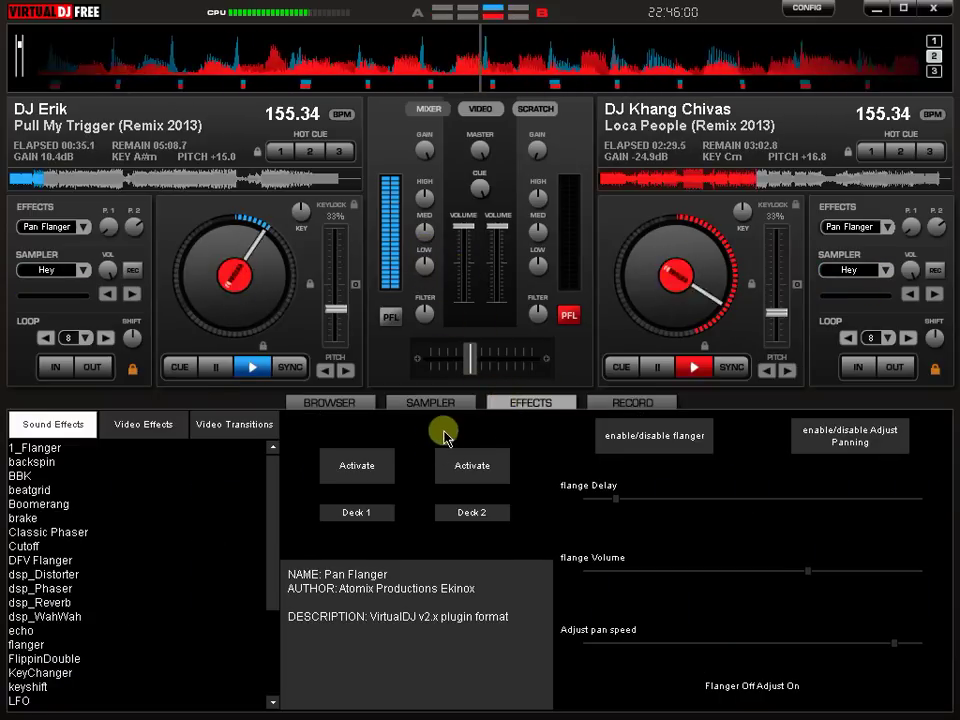
# Step: Switch to the Local Disk (D:) file window and delete the Loca People remix MP3
pyautogui.hotkey('alt', 'Tab')
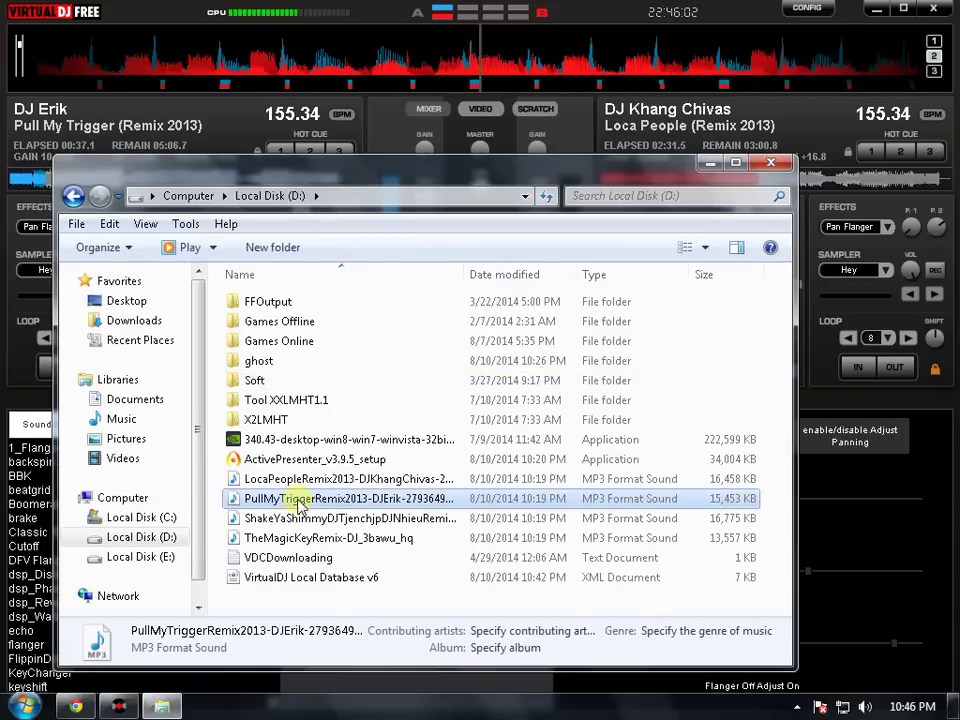
pyautogui.click(306, 458)
pyautogui.press('Delete')
pyautogui.press('Return')
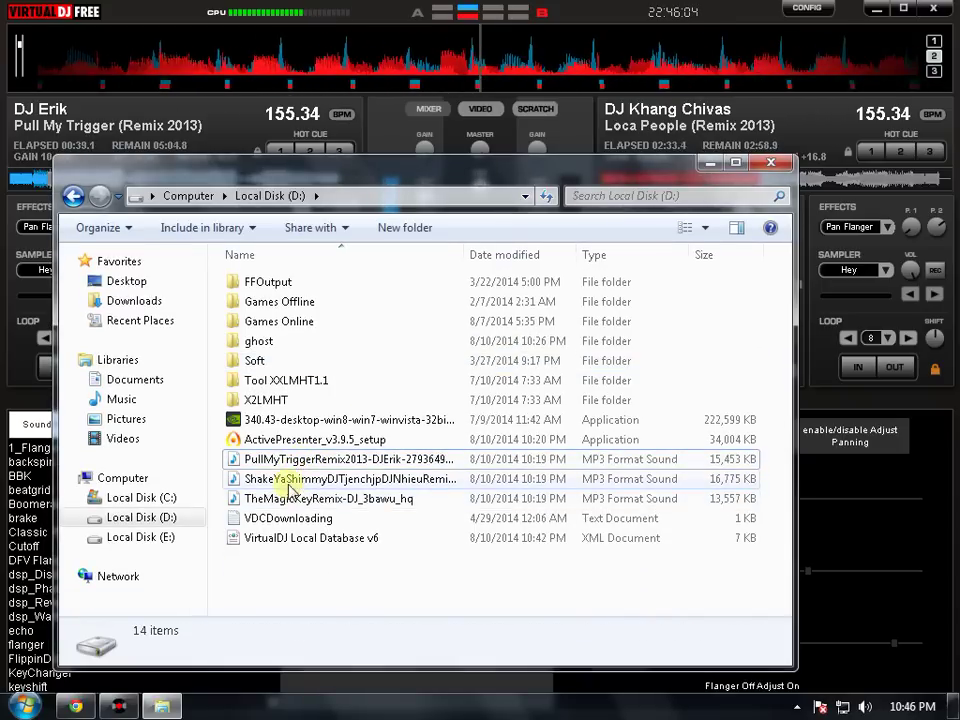
# Step: Load the ShakeYaShimmy MP3 onto deck 2 in place of the playing song and sync it to deck 1
pyautogui.click(290, 481)
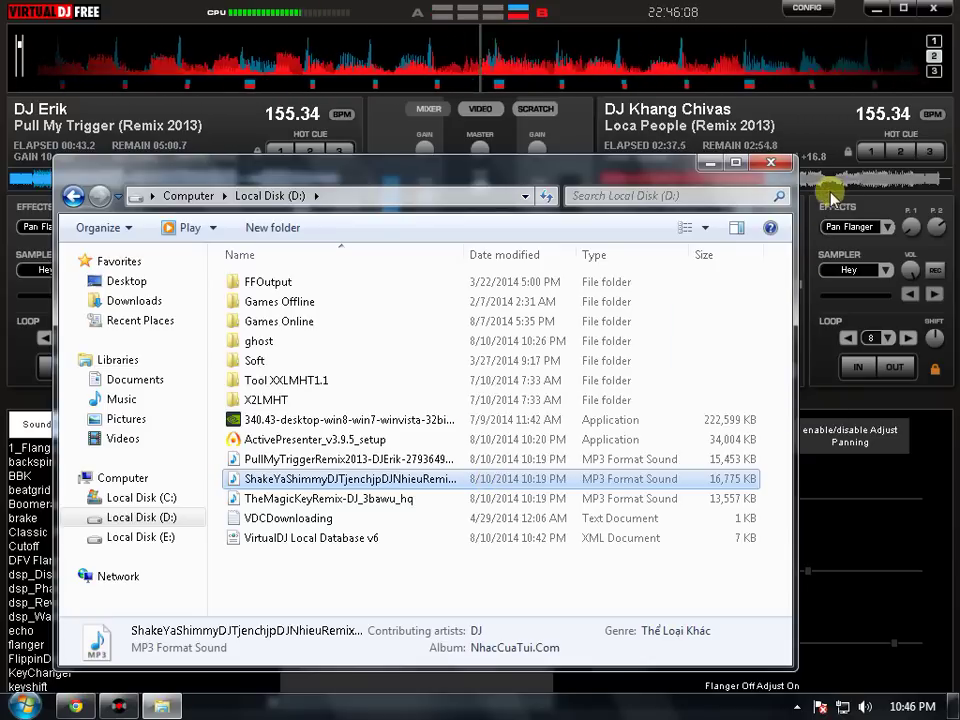
pyautogui.moveTo(439, 484); pyautogui.dragTo(627, 318)
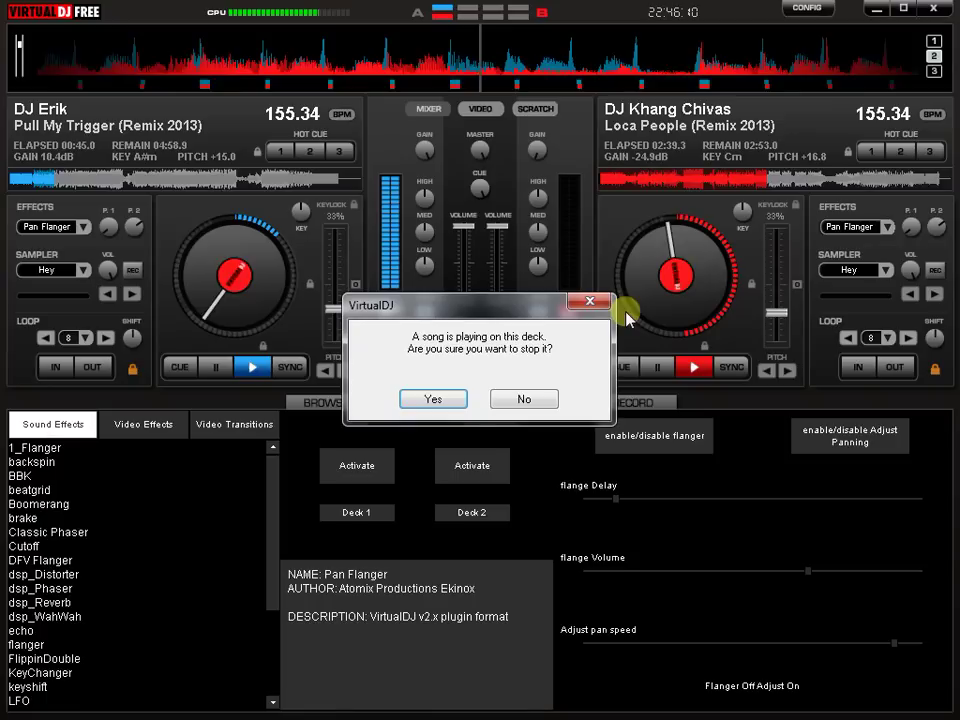
pyautogui.click(433, 399)
pyautogui.click(729, 366)
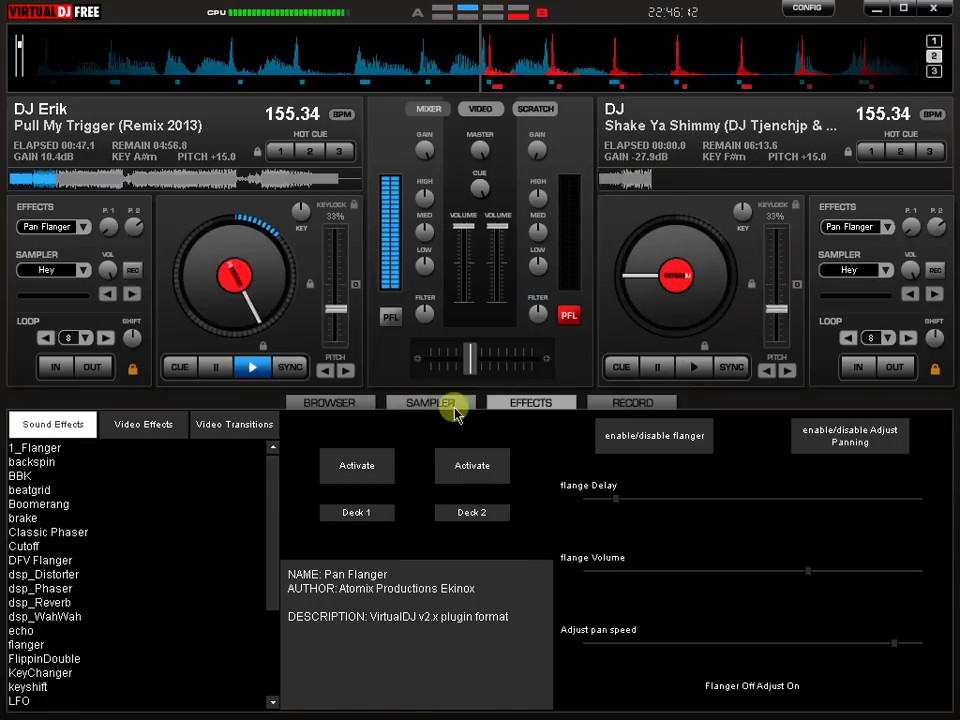
# Step: Play the Gentlemen 143 sample, and briefly start and pause Shake Ya Shimmy on deck 2
pyautogui.click(454, 406)
pyautogui.click(664, 431)
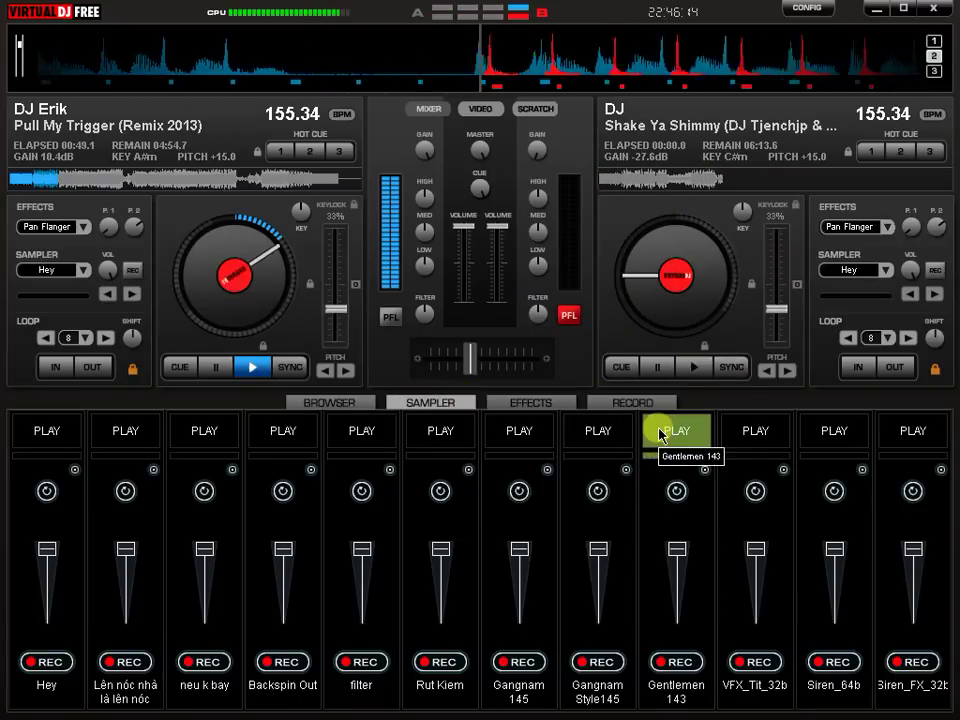
pyautogui.click(705, 367)
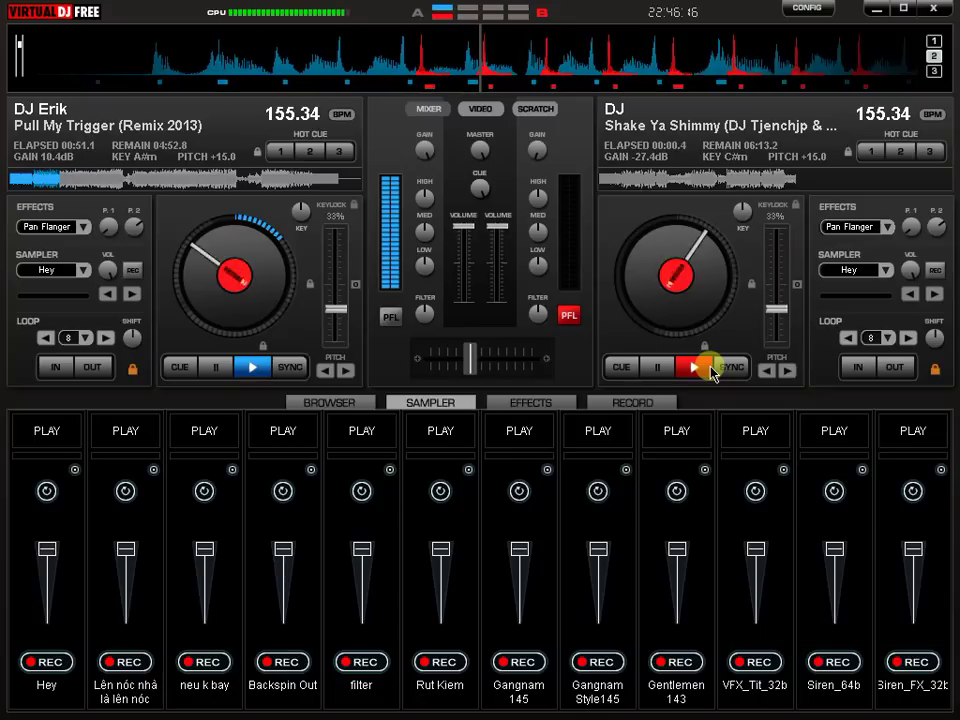
pyautogui.click(661, 370)
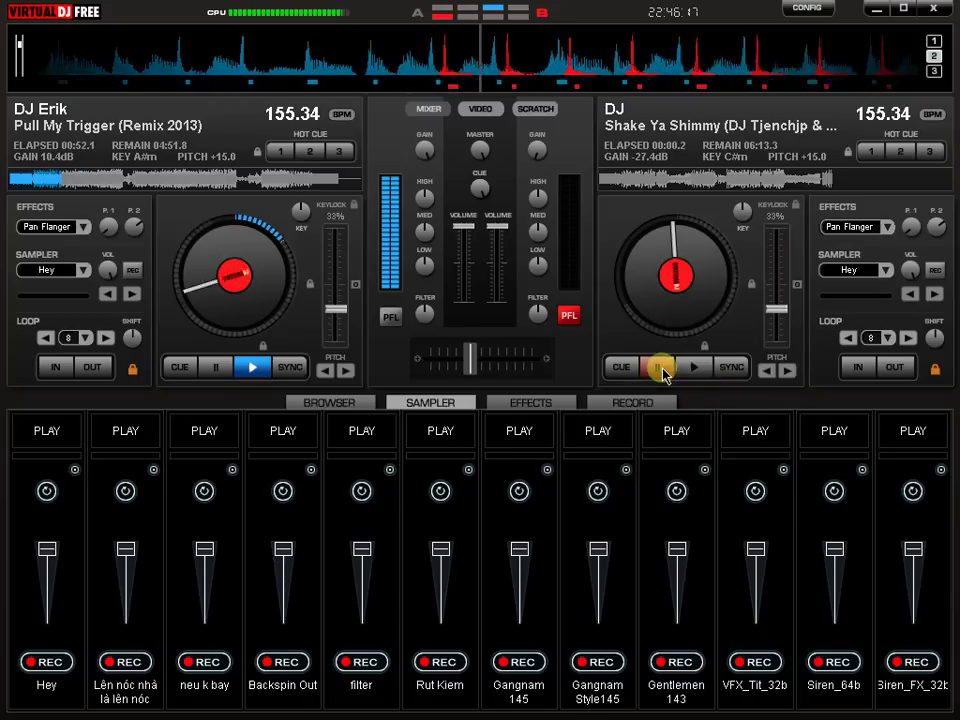
# Step: Start Shake Ya Shimmy in sync on an 8-beat loop and raise deck 2's gain to 10.1 dB
pyautogui.click(730, 372)
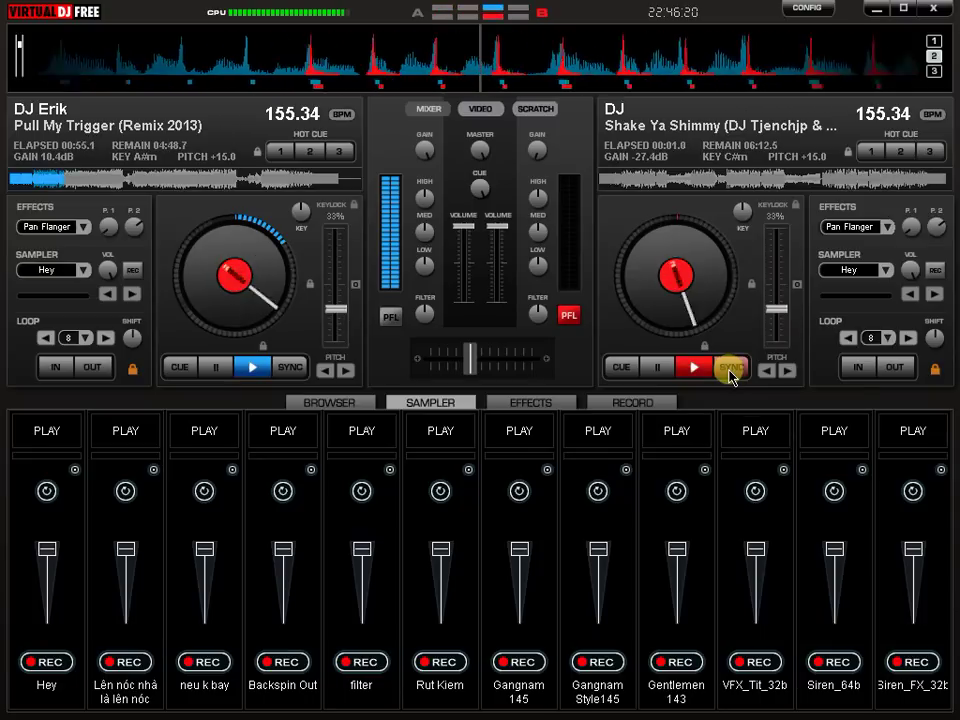
pyautogui.click(871, 338)
pyautogui.moveTo(530, 150); pyautogui.dragTo(620, 87)
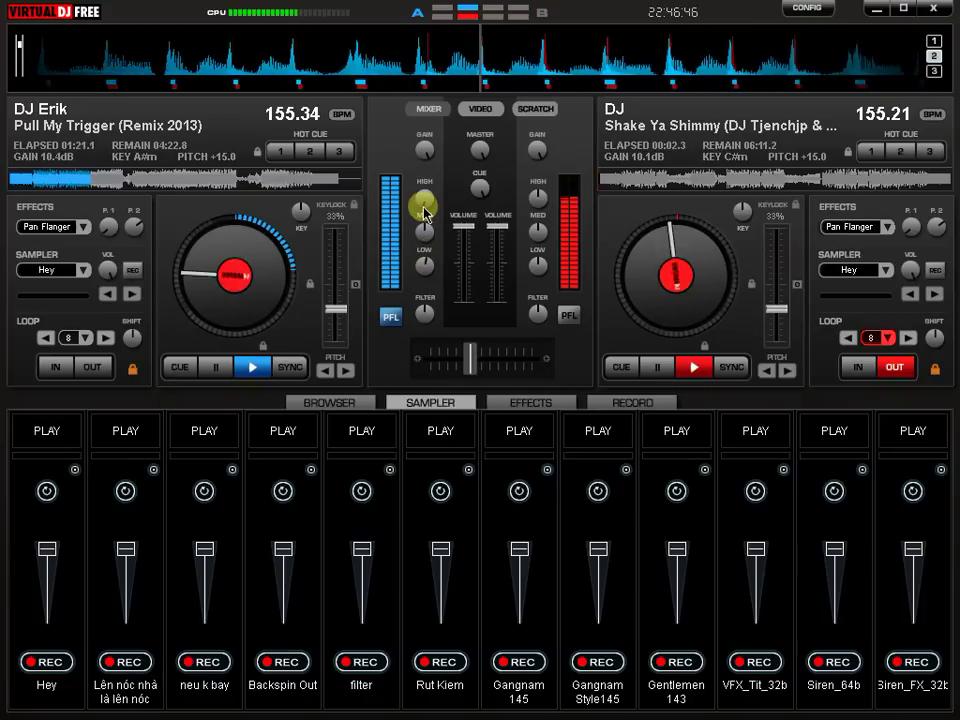
# Step: Make deck 2 the active deck and nudge the crossfader slightly toward it
pyautogui.press('Tab')
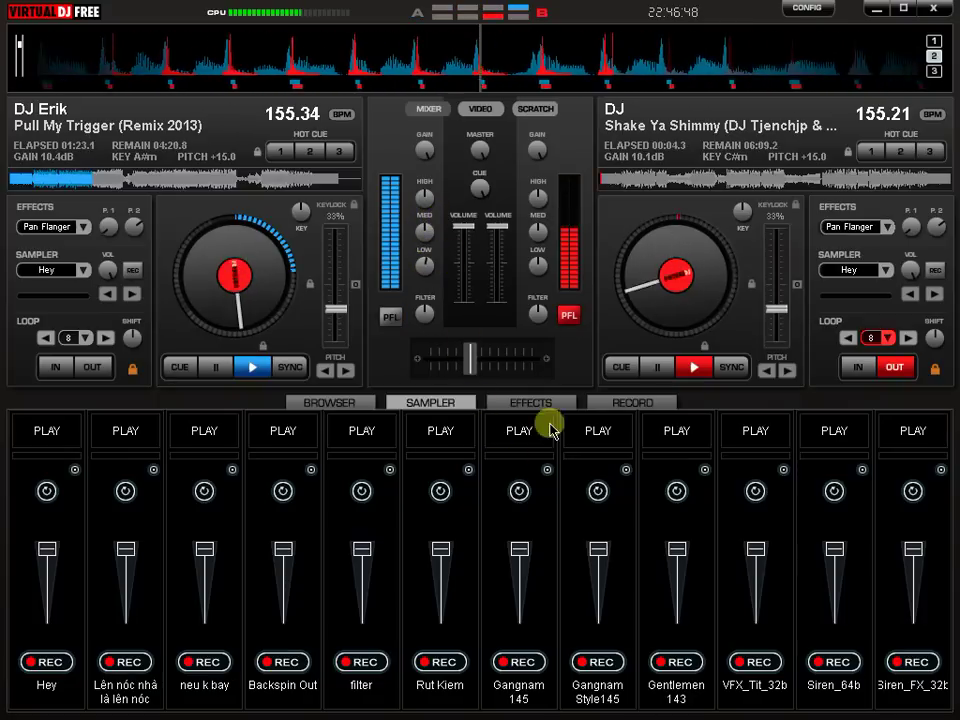
pyautogui.moveTo(469, 356)
pyautogui.mouseDown()
pyautogui.moveTo(414, 368)
pyautogui.moveTo(478, 375)
pyautogui.mouseUp()
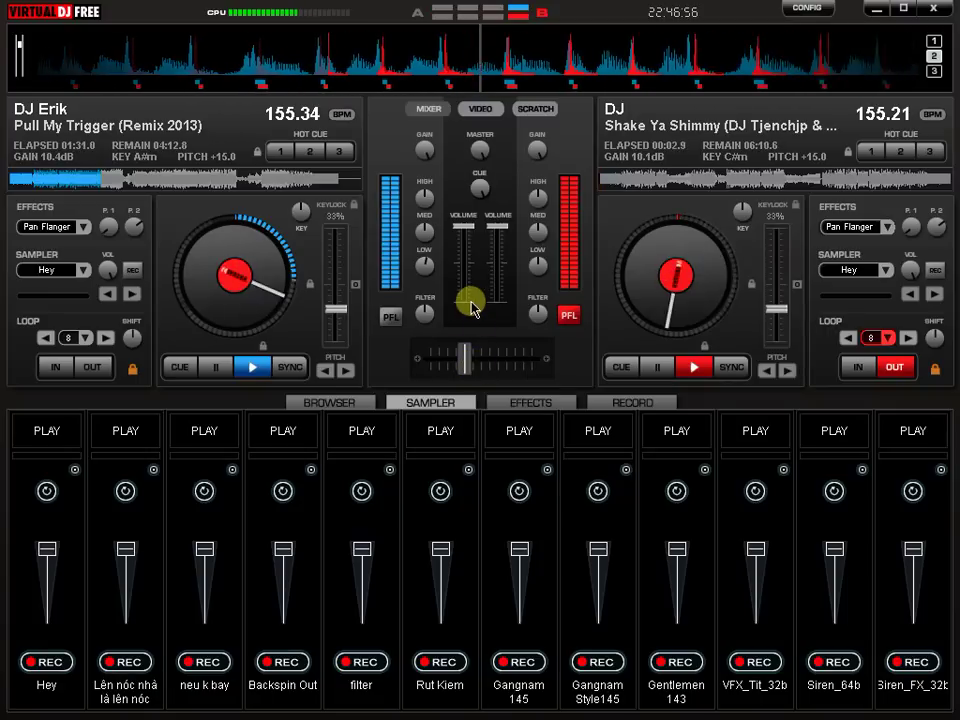
pyautogui.moveTo(466, 360); pyautogui.dragTo(476, 363)
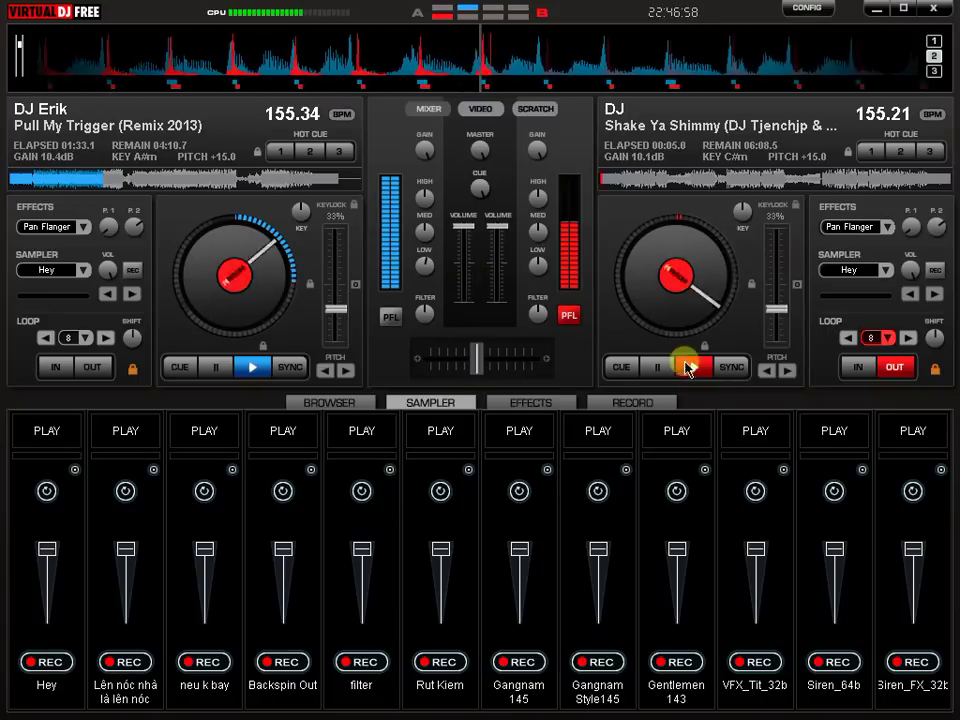
# Step: Resync deck 2 to deck 1's tempo and restart its 8-beat loop from the new position
pyautogui.click(719, 368)
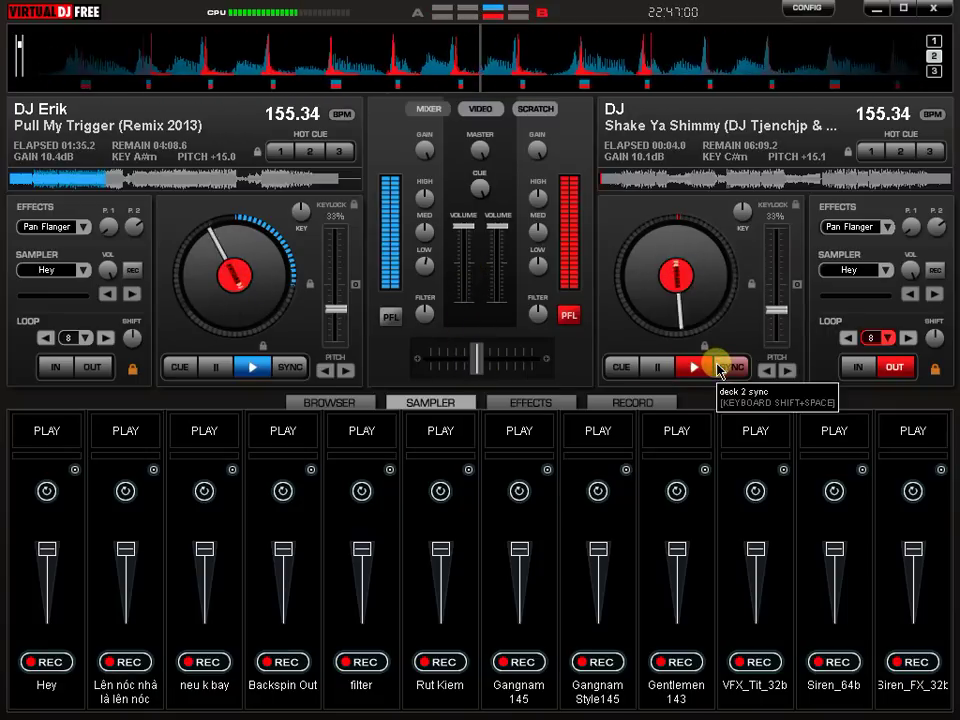
pyautogui.click(876, 340)
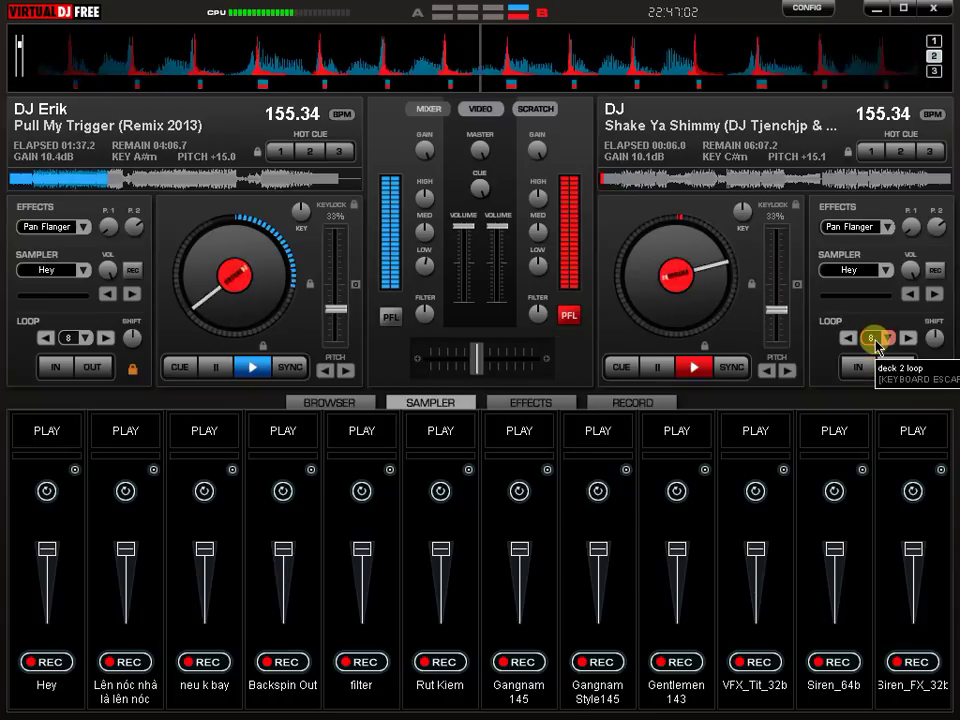
pyautogui.click(872, 338)
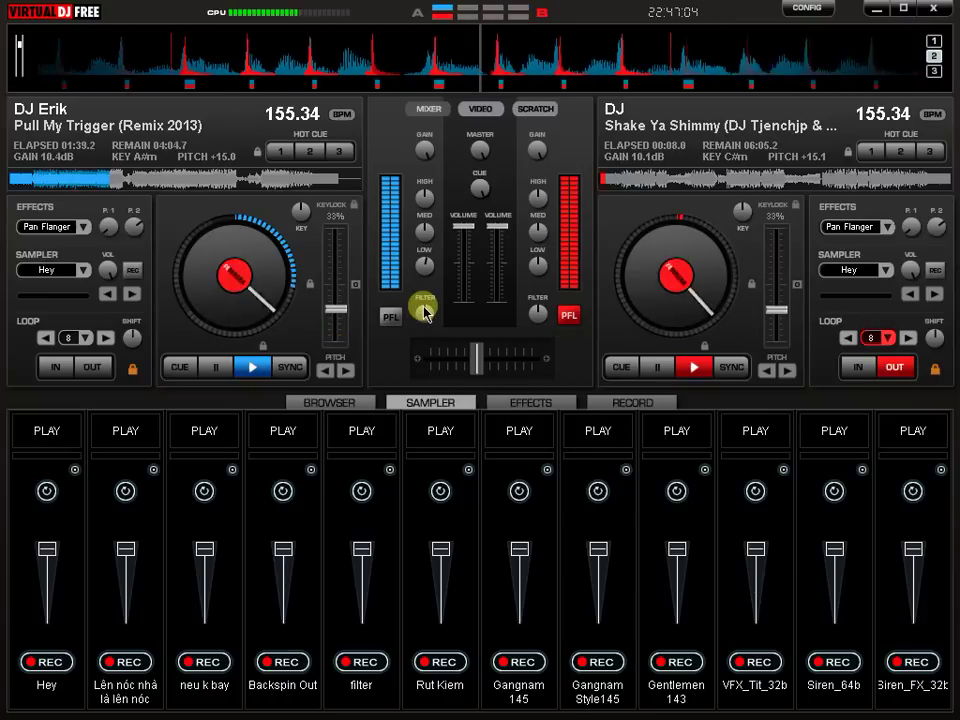
# Step: Fade deck 2's volume down to zero and activate Pan Flanger on deck 1 with Adjust Panning disabled
pyautogui.moveTo(490, 266)
pyautogui.mouseDown()
pyautogui.moveTo(495, 240)
pyautogui.moveTo(494, 272)
pyautogui.mouseUp()
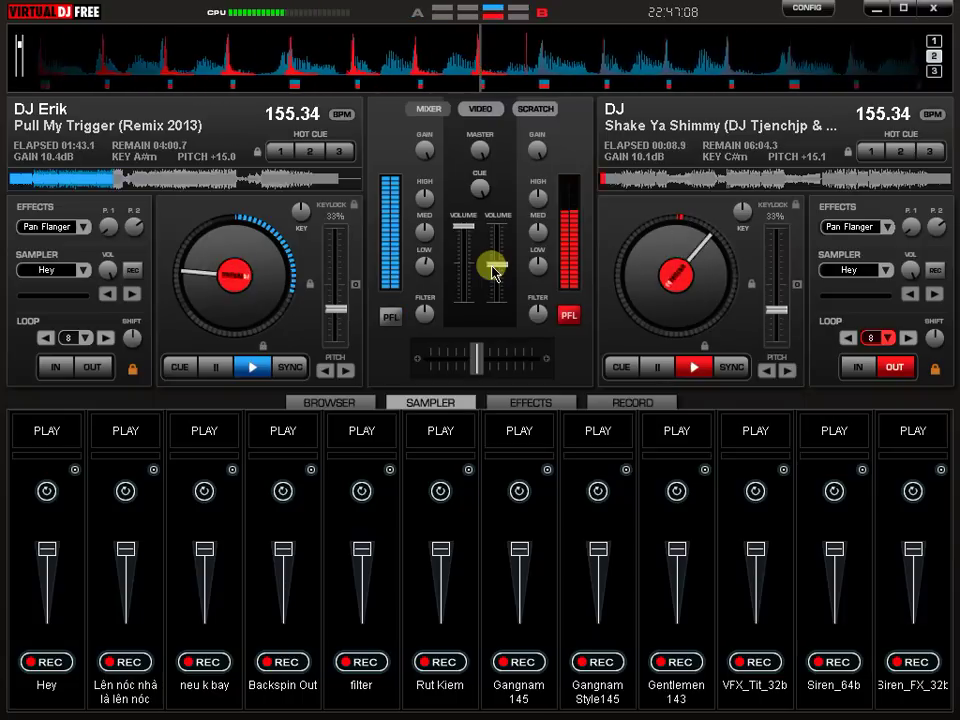
pyautogui.moveTo(493, 271); pyautogui.dragTo(493, 302)
pyautogui.click(510, 403)
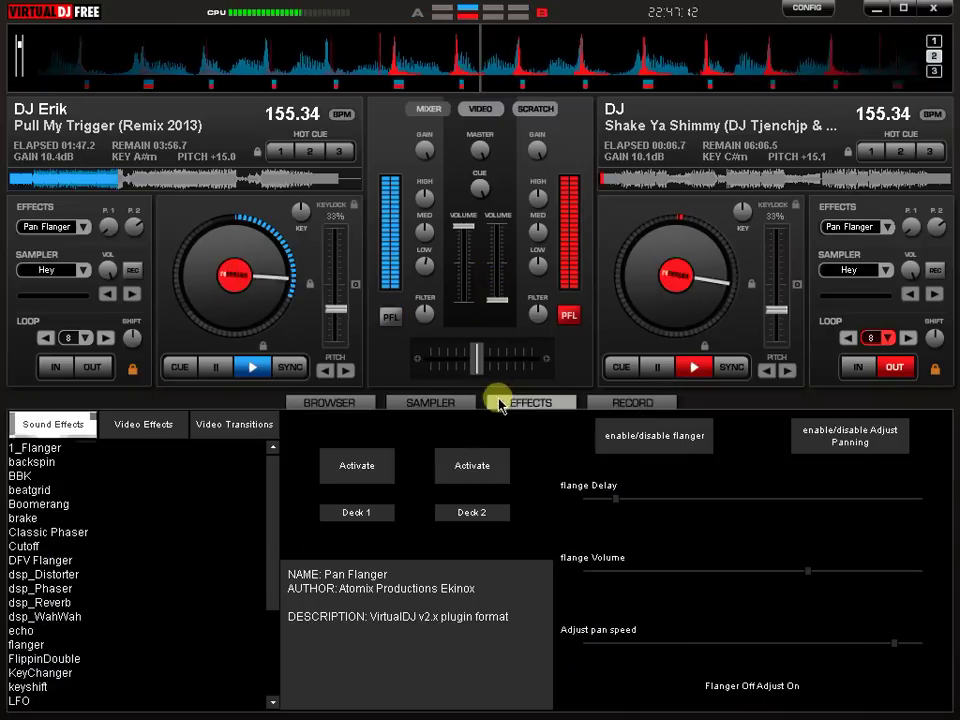
pyautogui.click(790, 430)
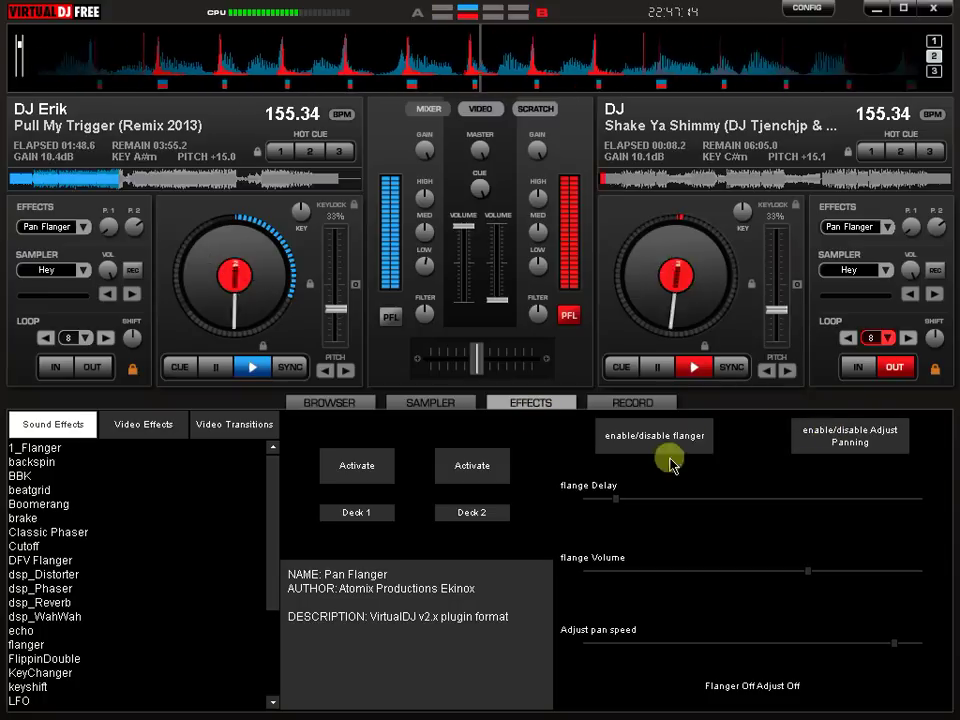
pyautogui.click(360, 468)
# Step: Bring deck 2's looped beat up to nearly full volume during deck 1's breakdown and cut it back to zero
pyautogui.moveTo(493, 240); pyautogui.dragTo(496, 232)
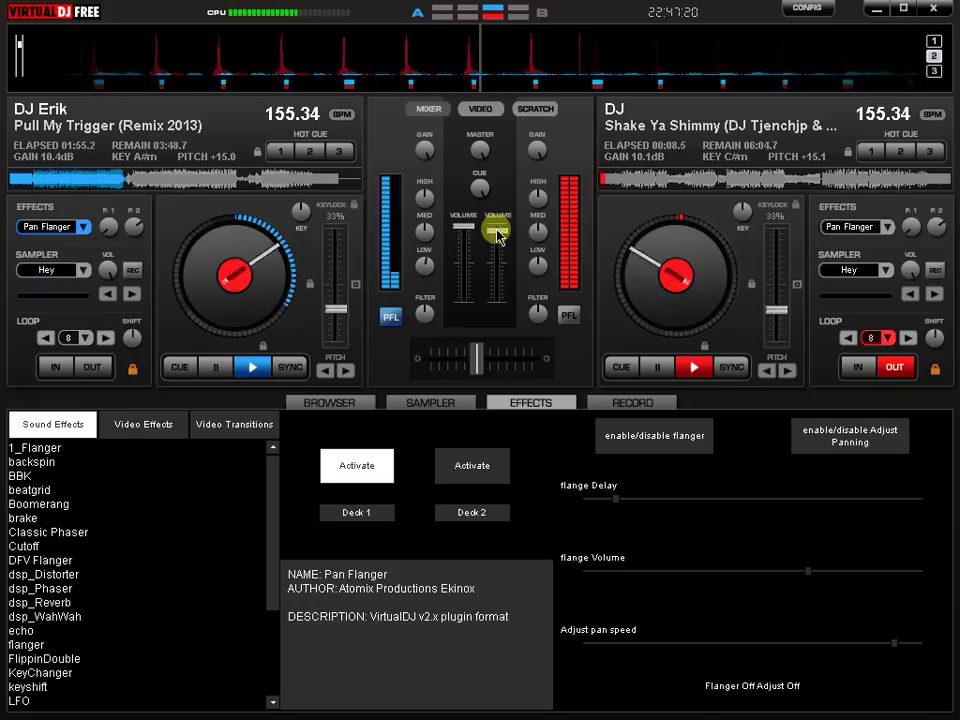
pyautogui.rightClick(497, 233)
pyautogui.scroll(5, 496, 233)
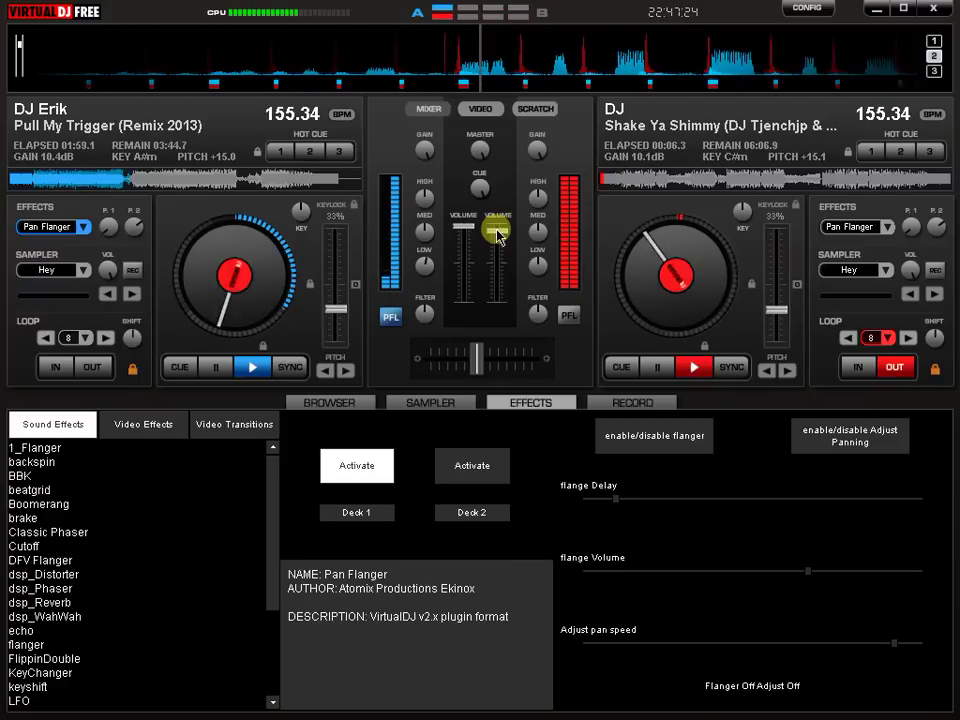
pyautogui.rightClick(497, 232)
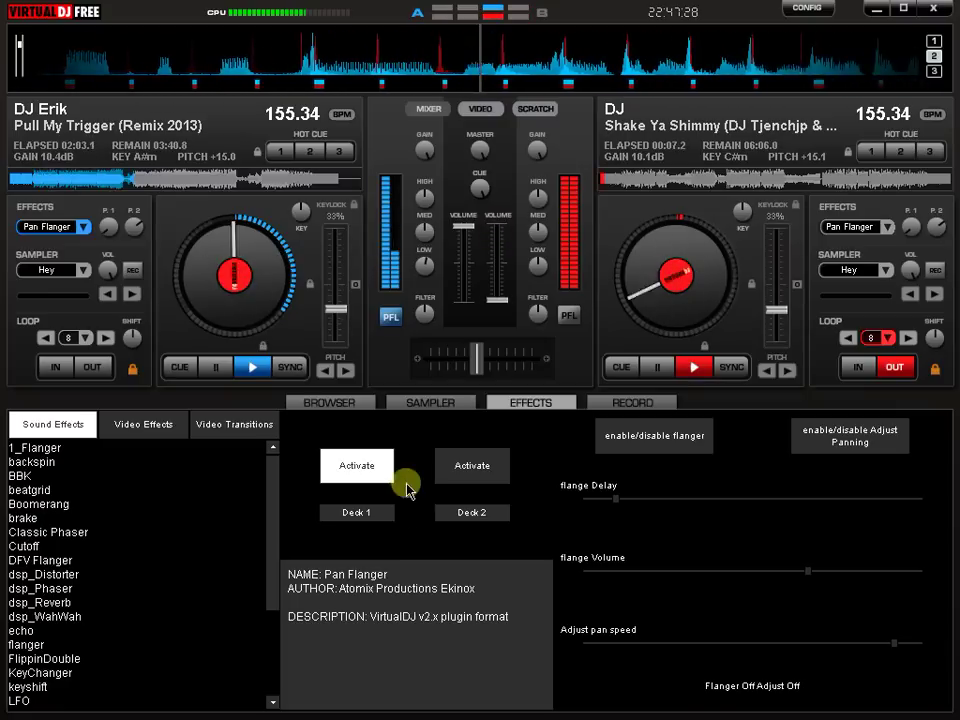
# Step: Switch off Pan Flanger on deck 1 and bring deck 2 in at full volume with its loop released
pyautogui.click(366, 462)
pyautogui.scroll(5, 498, 230)
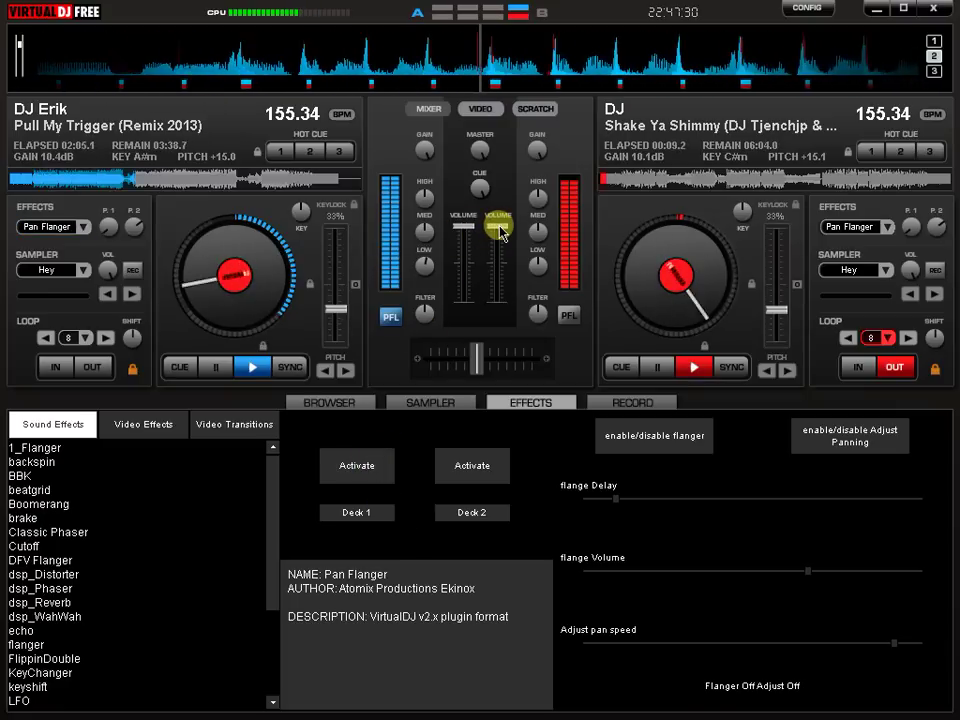
pyautogui.click(878, 338)
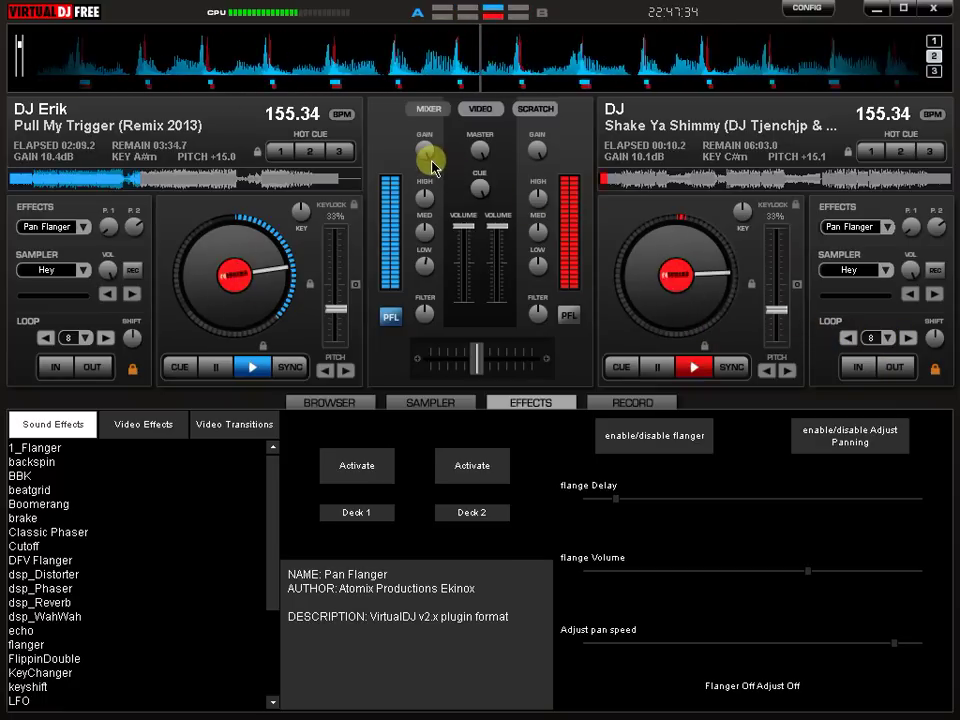
# Step: Fade out Pull My Trigger by gradually lowering deck 1's gain to -27.1 dB
pyautogui.moveTo(426, 160)
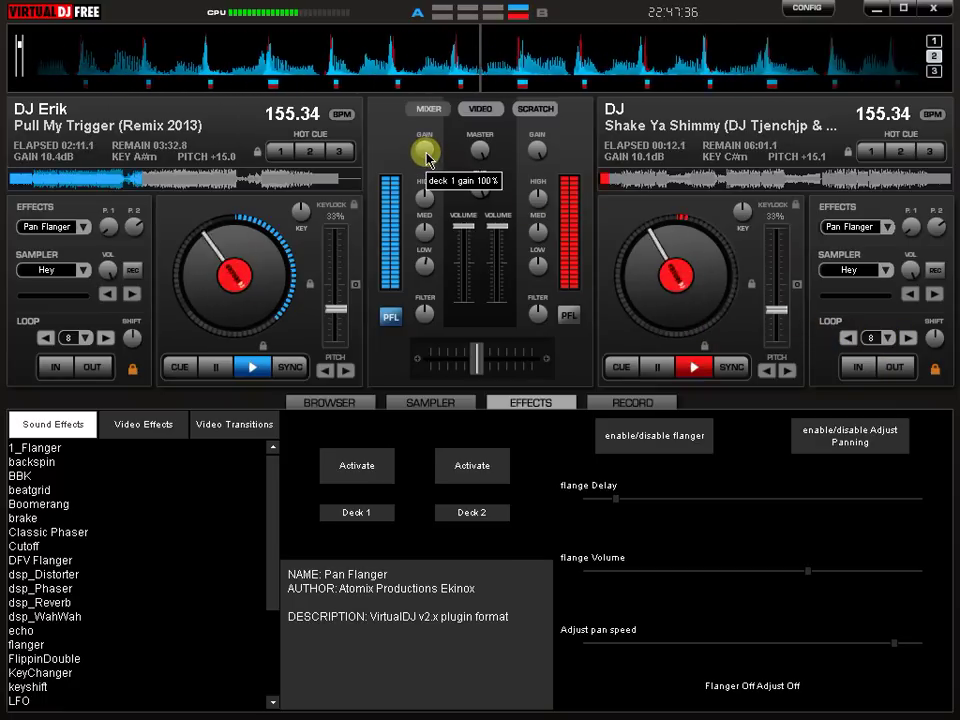
pyautogui.moveTo(425, 154)
pyautogui.mouseDown()
pyautogui.moveTo(430, 148)
pyautogui.moveTo(431, 161)
pyautogui.mouseUp()
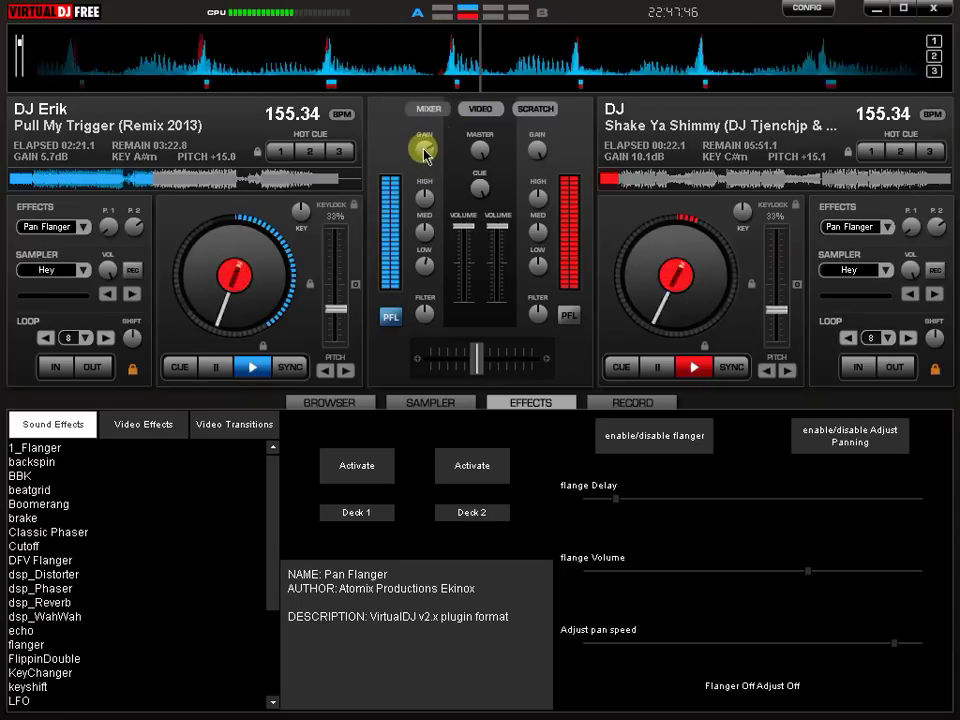
pyautogui.moveTo(430, 153); pyautogui.dragTo(397, 636)
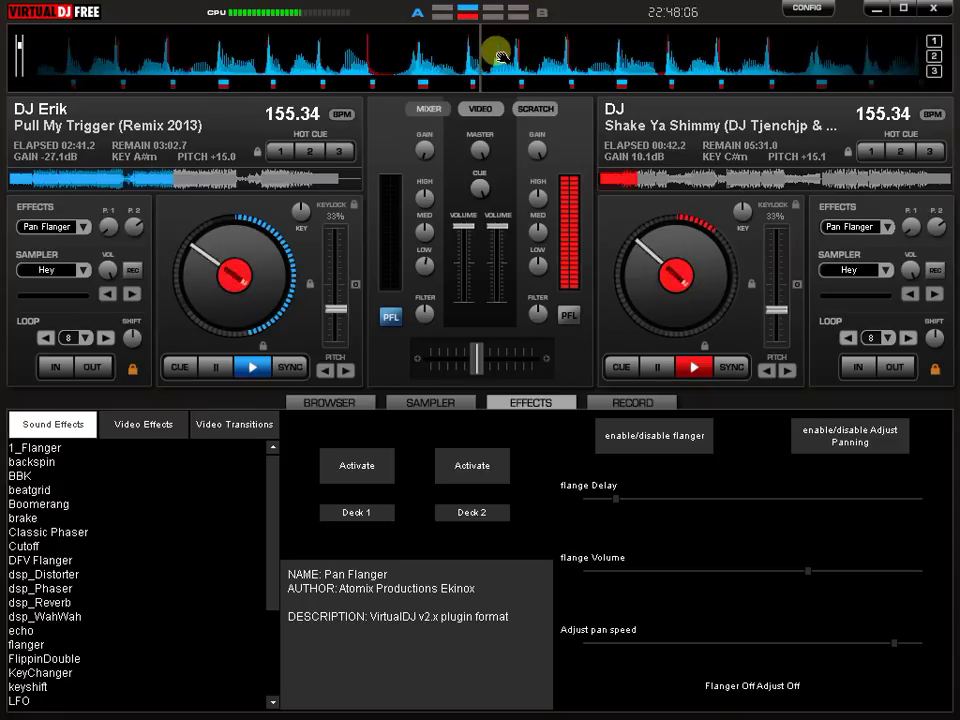
# Step: Switch to the Local Disk (D:) file window and load TheMagicKeyRemix-DJ_3bawu_hq onto deck 1
pyautogui.hotkey('alt', 'Tab')
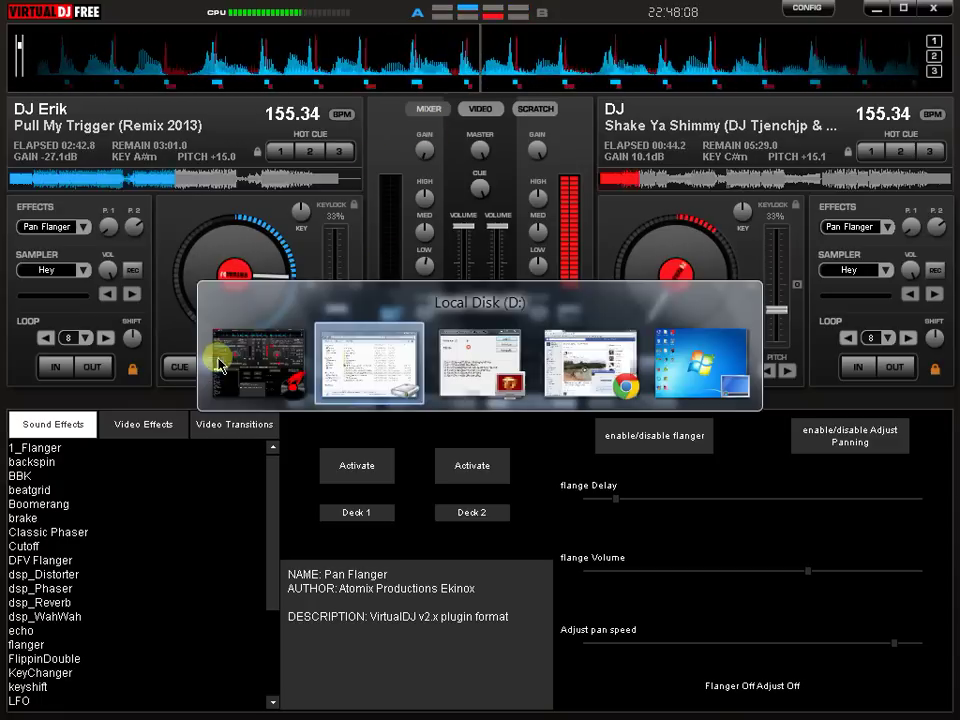
pyautogui.click(395, 367)
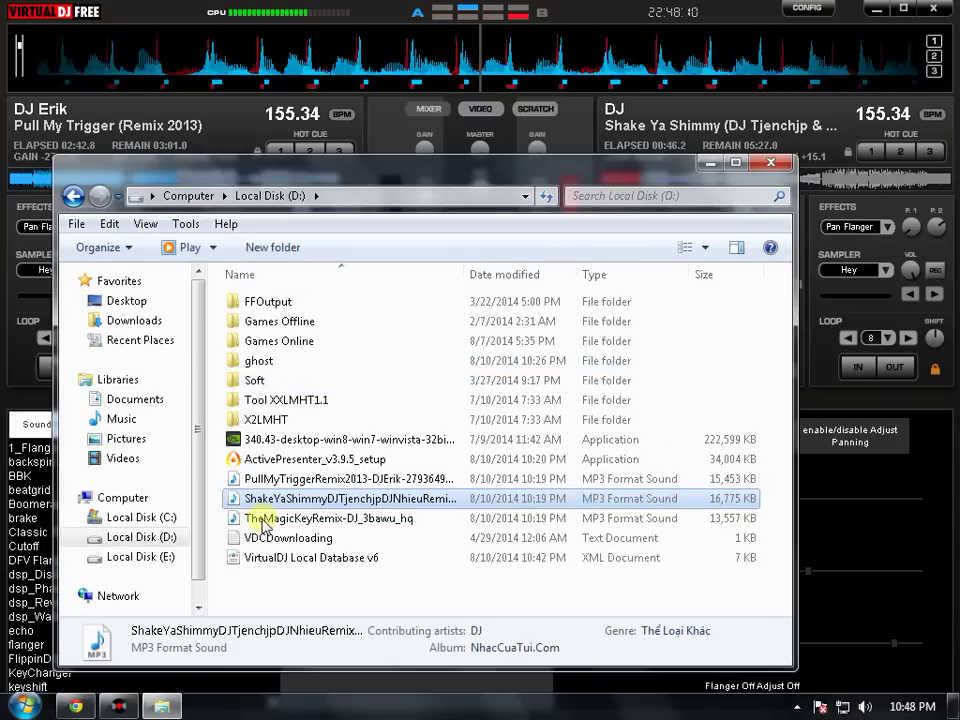
pyautogui.click(262, 520)
pyautogui.moveTo(253, 498); pyautogui.dragTo(60, 130)
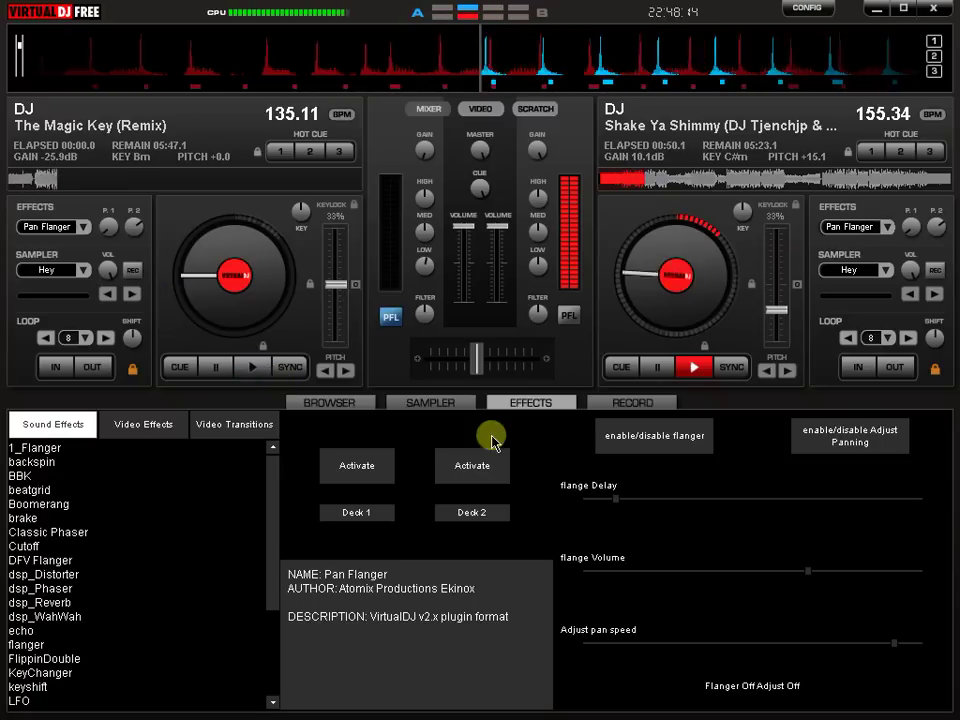
# Step: Beat-sync deck 1 at 12.6 dB gain and start it in an 8-beat loop with its volume at zero
pyautogui.moveTo(496, 228); pyautogui.dragTo(493, 282)
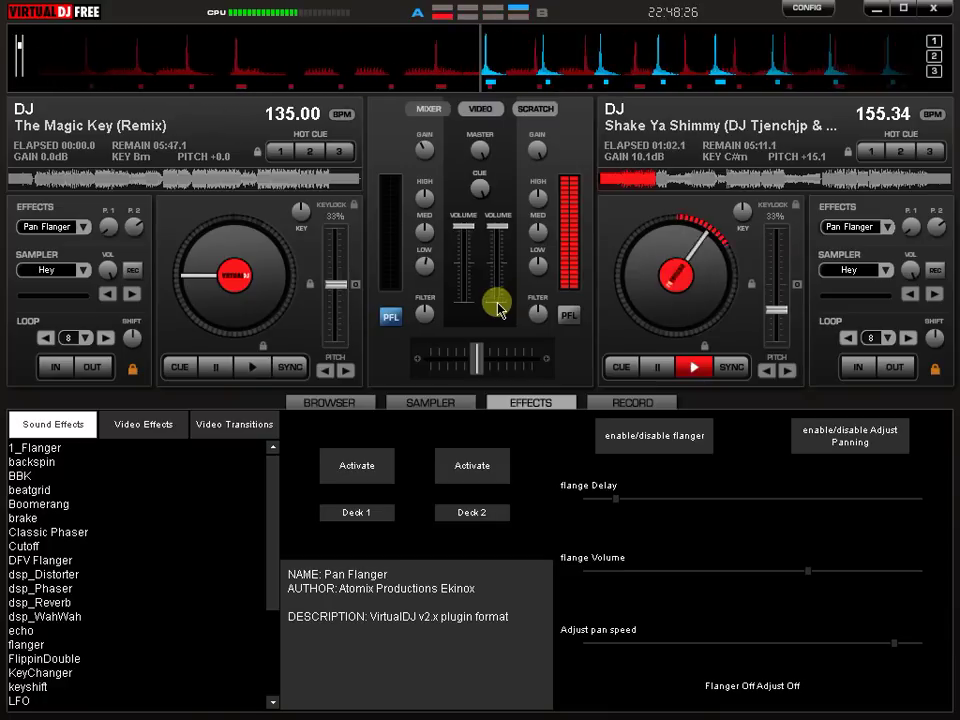
pyautogui.click(291, 366)
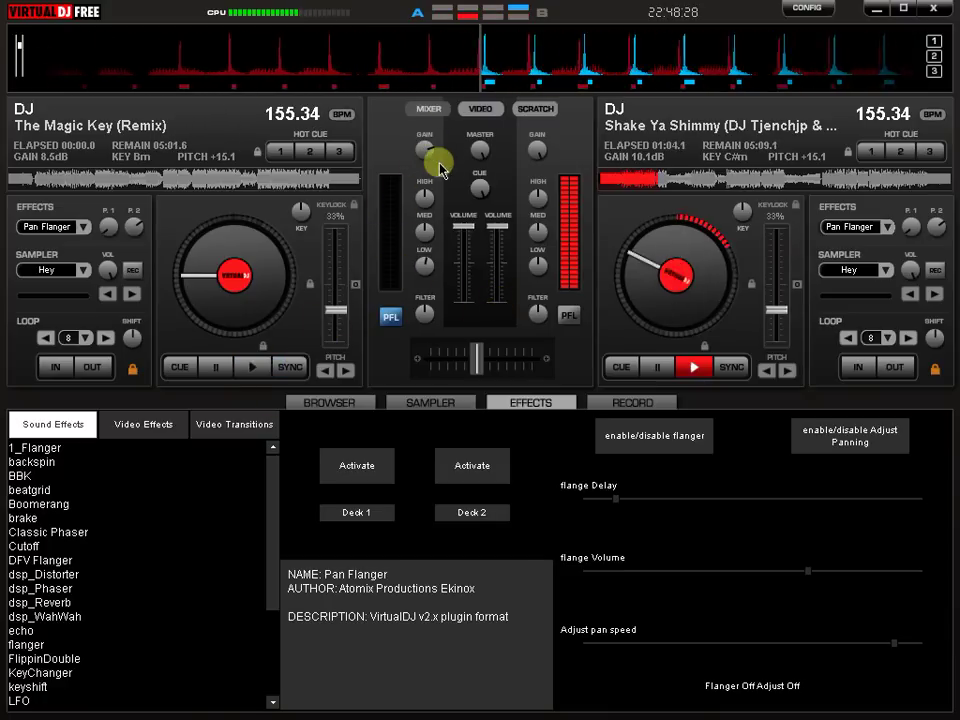
pyautogui.moveTo(461, 231); pyautogui.dragTo(460, 327)
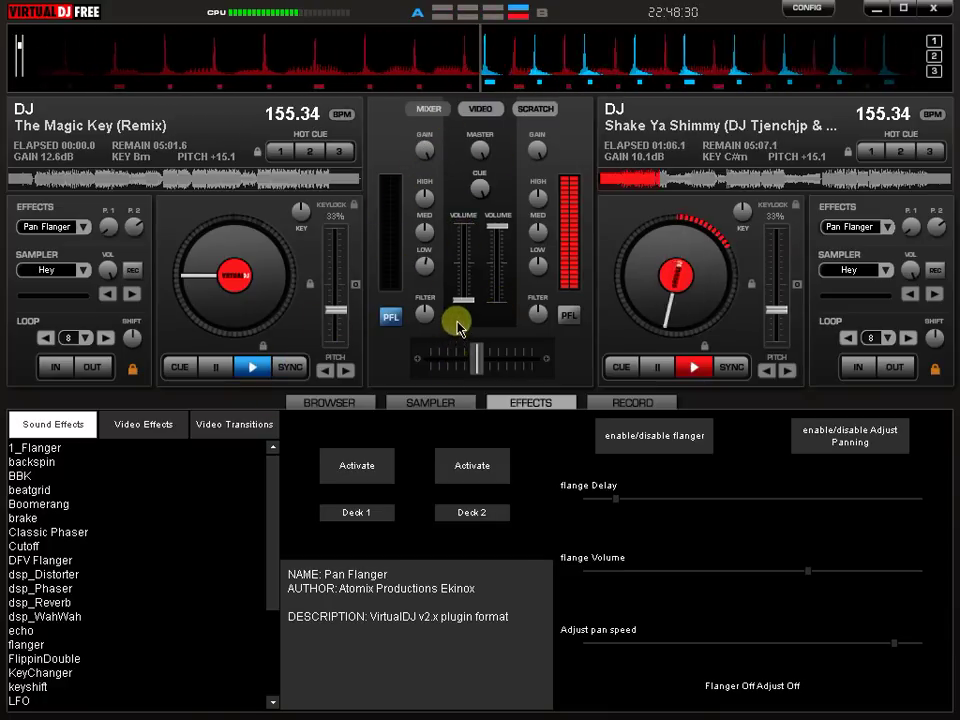
pyautogui.click(252, 367)
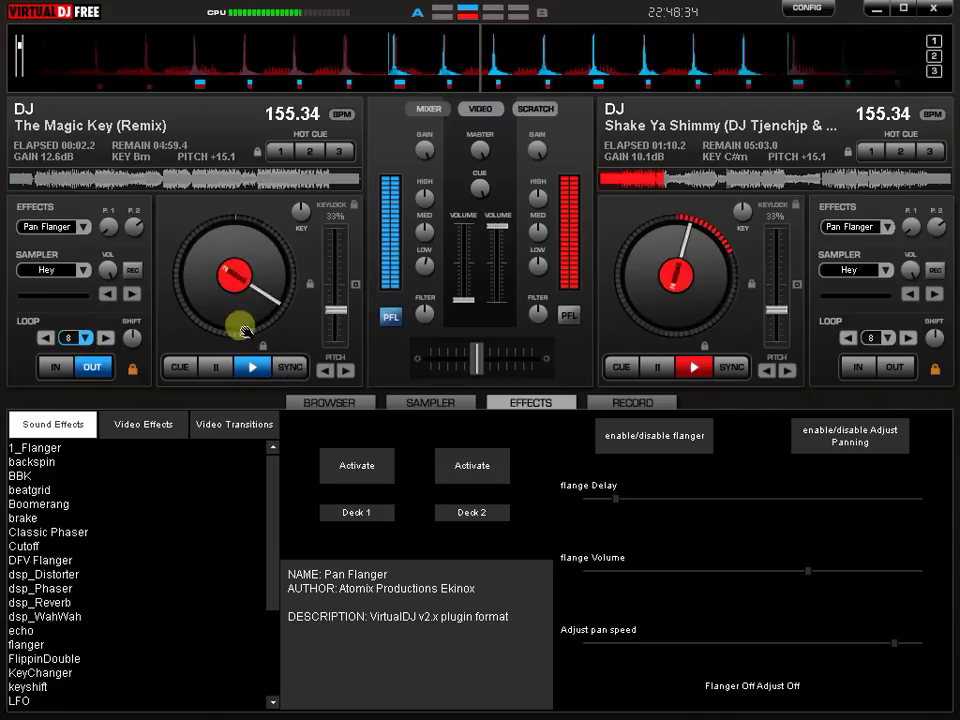
# Step: Activate Pan Flanger on deck 2 and punch deck 1's looped beat in and out between full and zero volume
pyautogui.click(460, 232)
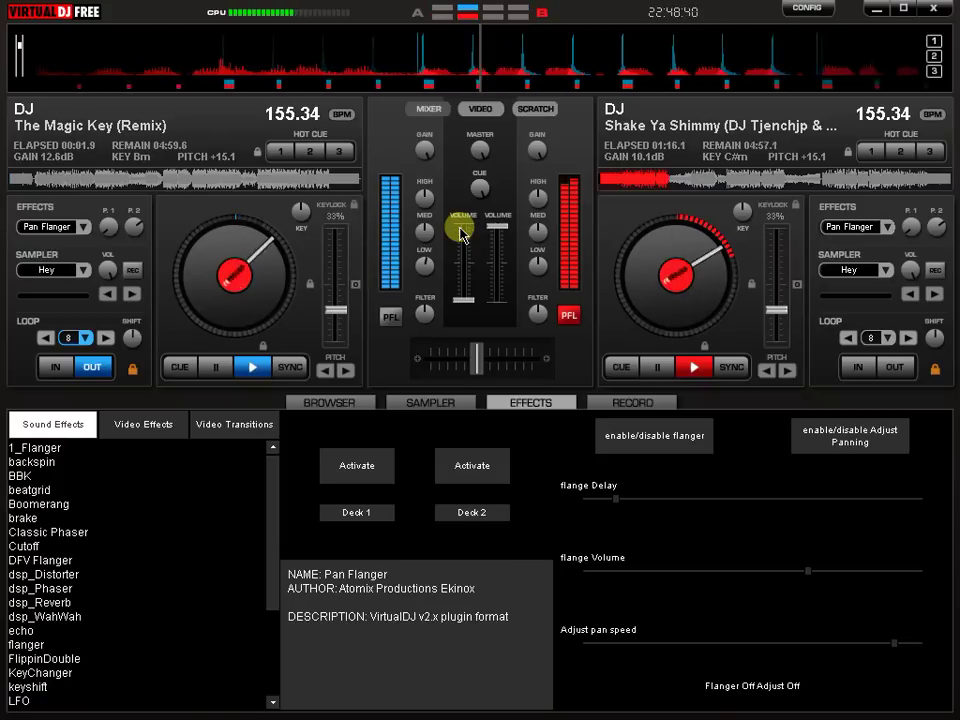
pyautogui.click(463, 464)
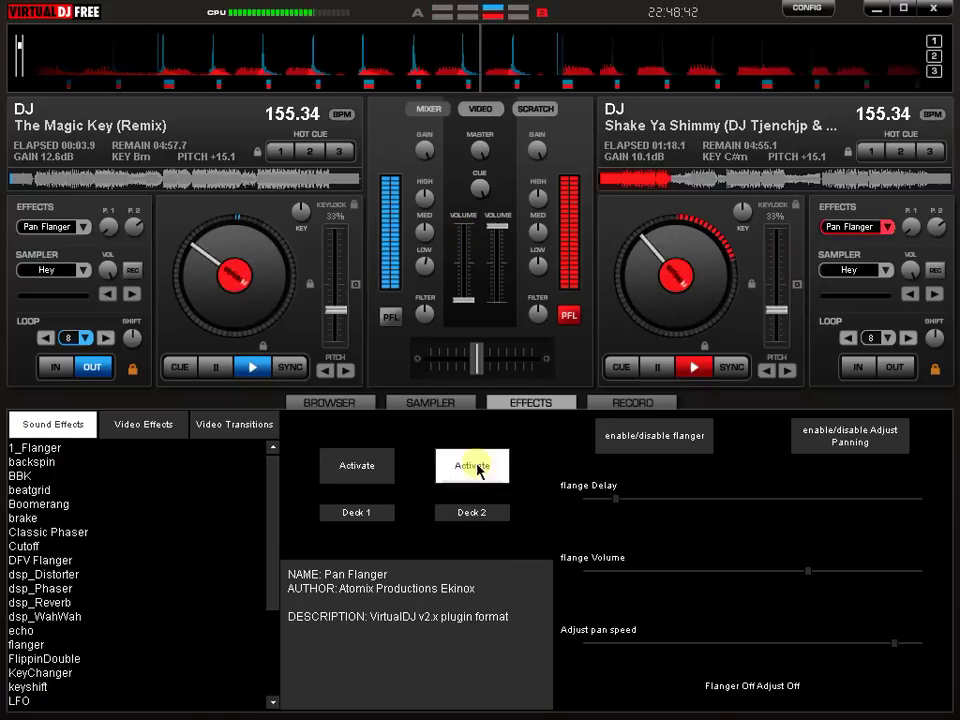
pyautogui.click(462, 230)
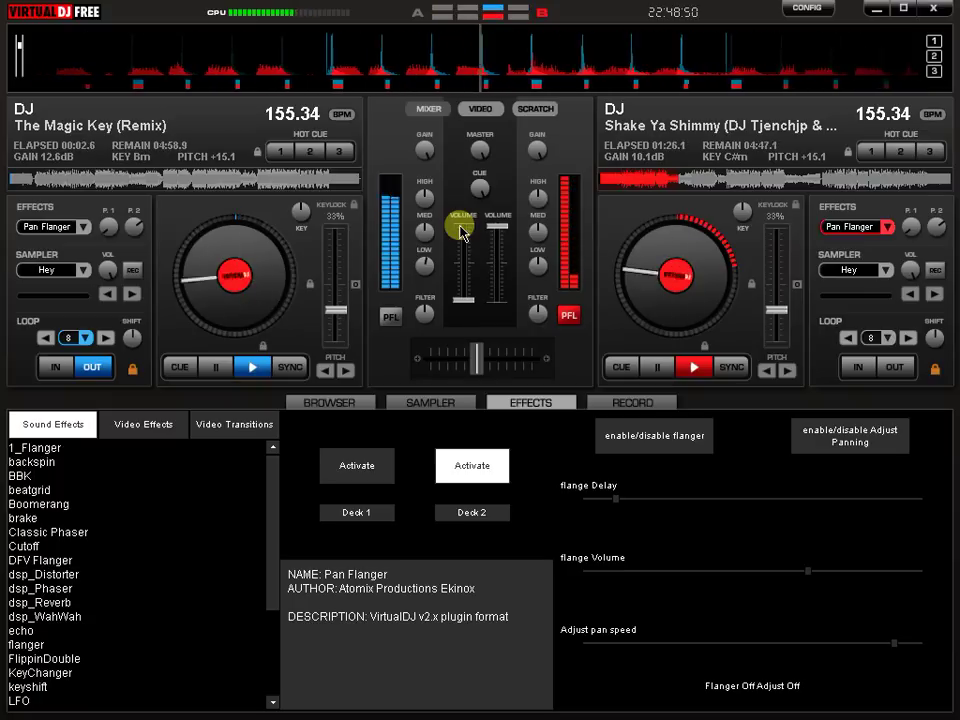
pyautogui.rightClick(460, 229)
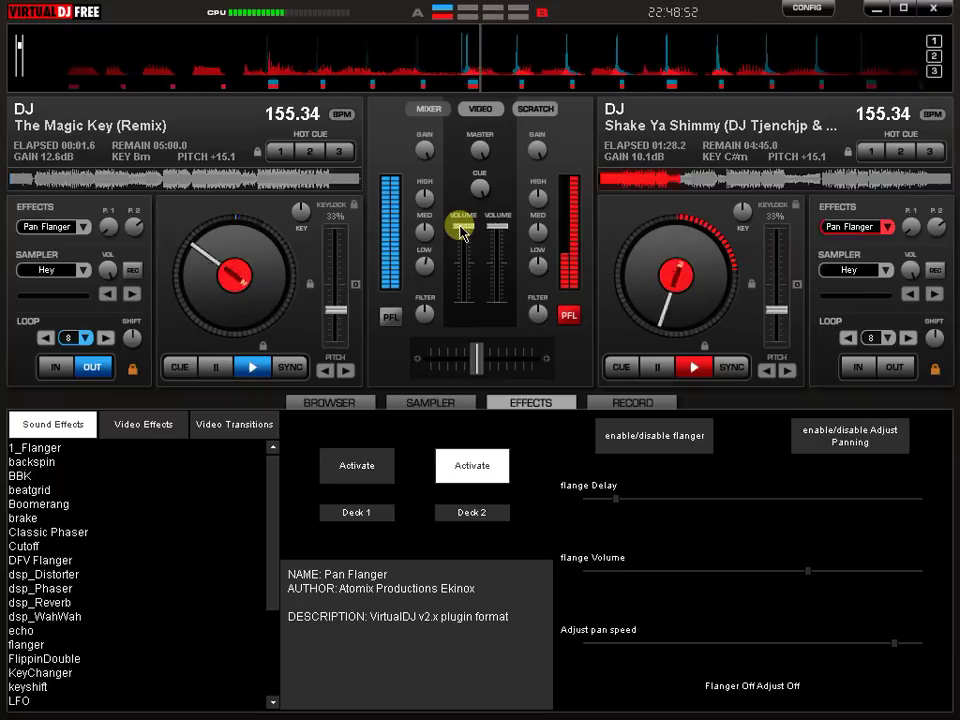
pyautogui.rightClick(460, 229)
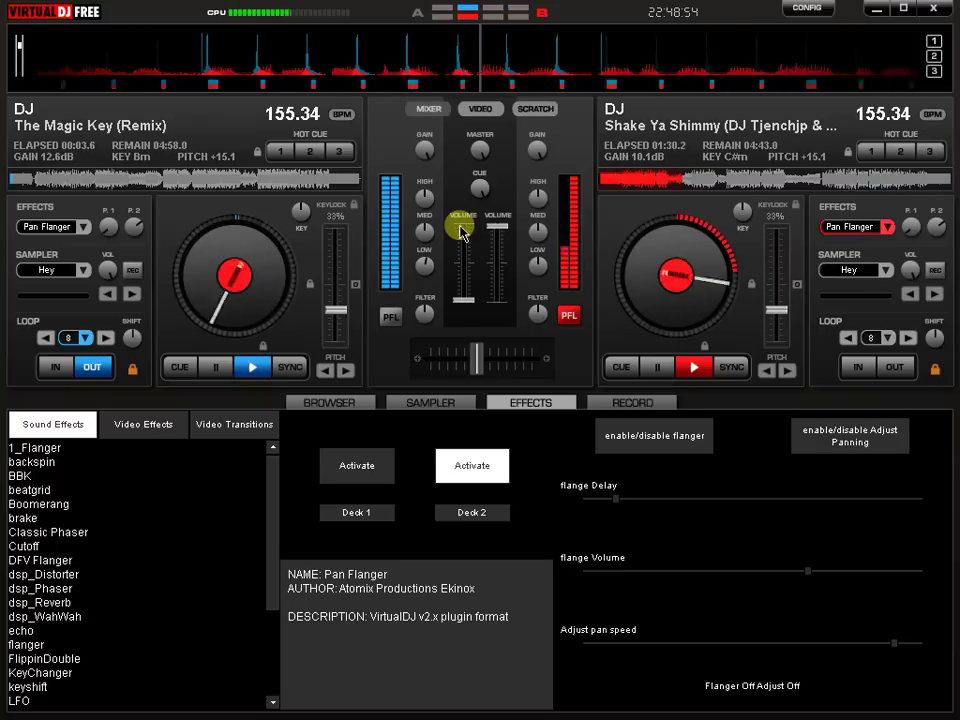
pyautogui.click(462, 230)
pyautogui.click(462, 232)
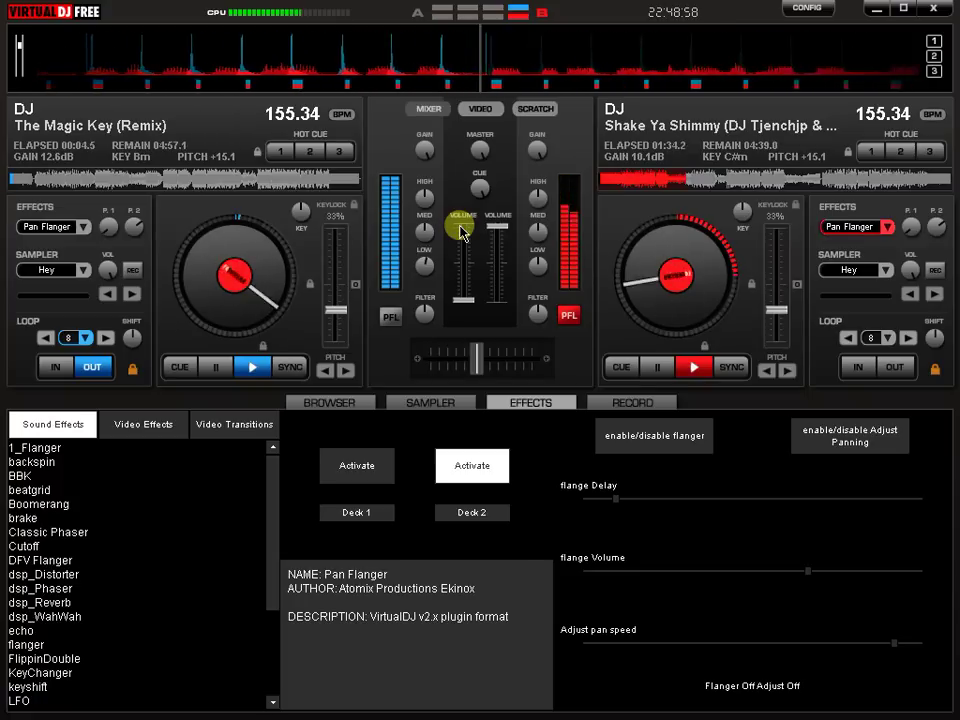
pyautogui.rightClick(461, 230)
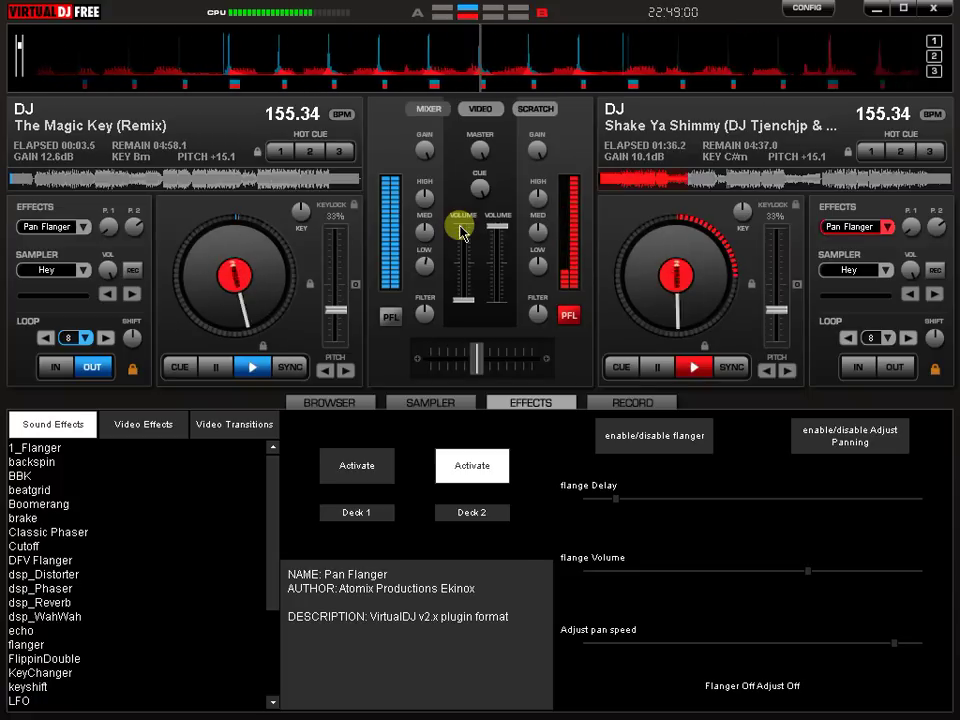
# Step: Switch off Pan Flanger on deck 2 and briefly cut deck 2's volume to zero
pyautogui.click(468, 462)
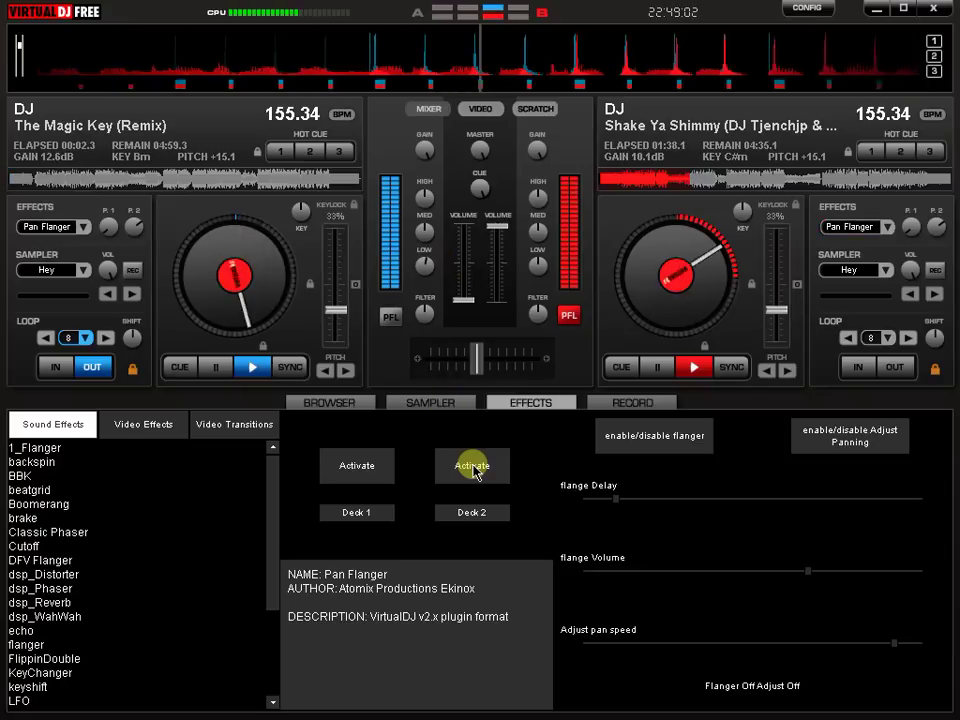
pyautogui.click(437, 362)
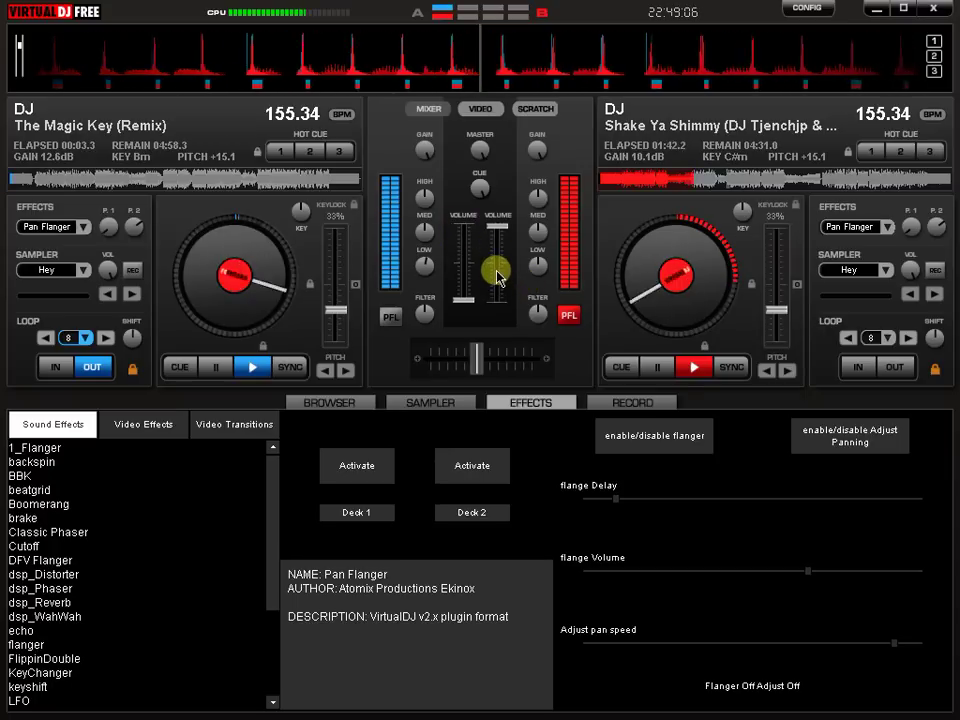
pyautogui.moveTo(497, 277); pyautogui.dragTo(497, 309)
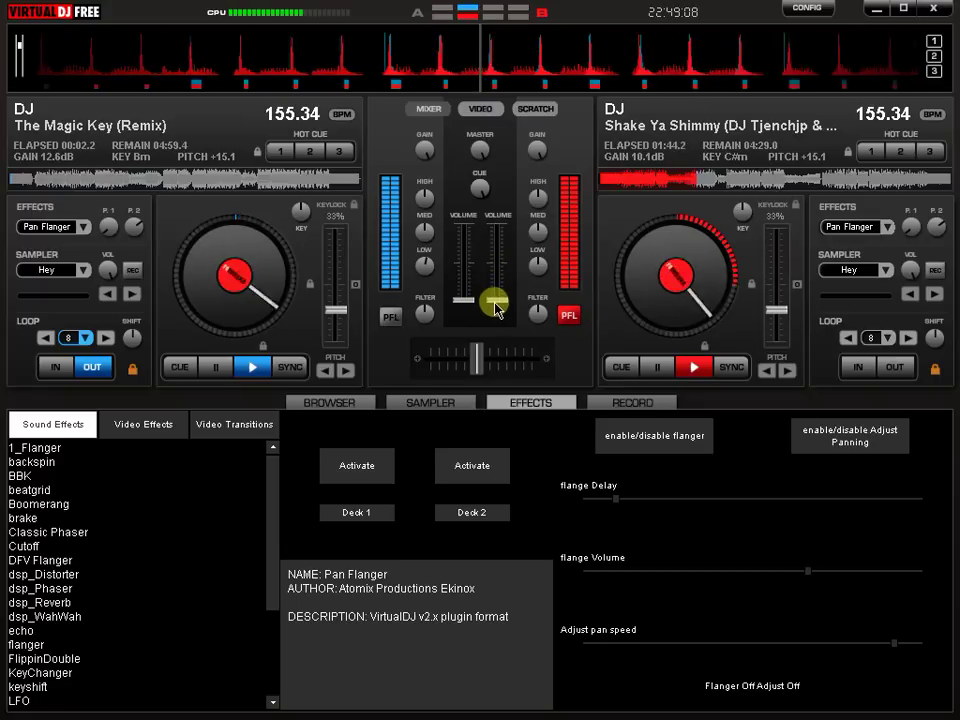
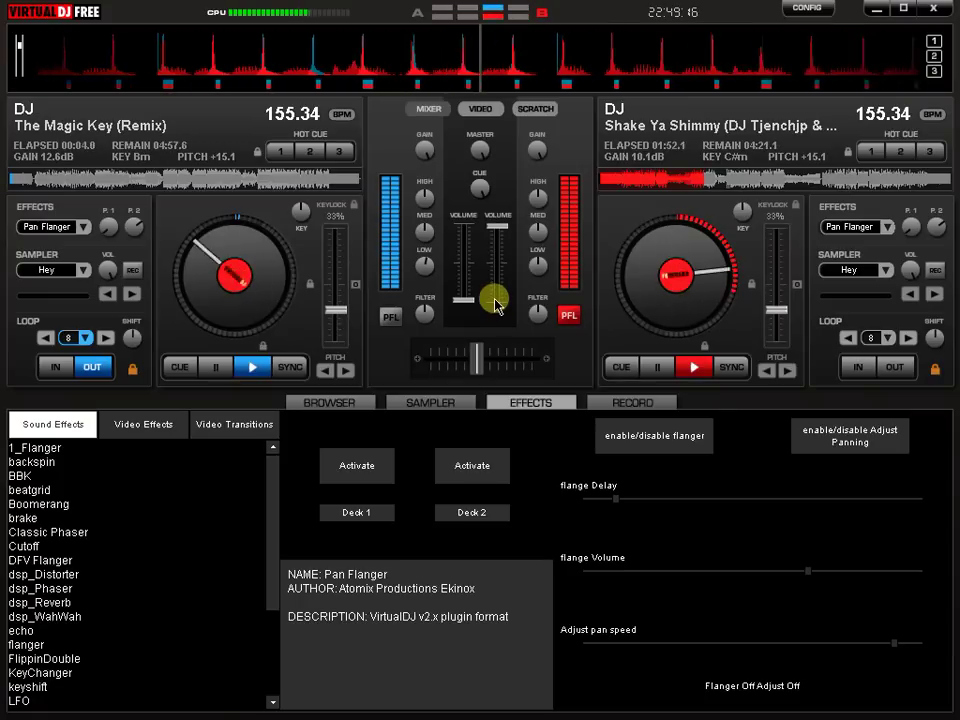
# Step: Release deck 1's loop, keep its volume at zero and cue The Magic Key at 00:15.5
pyautogui.moveTo(455, 299); pyautogui.dragTo(463, 306)
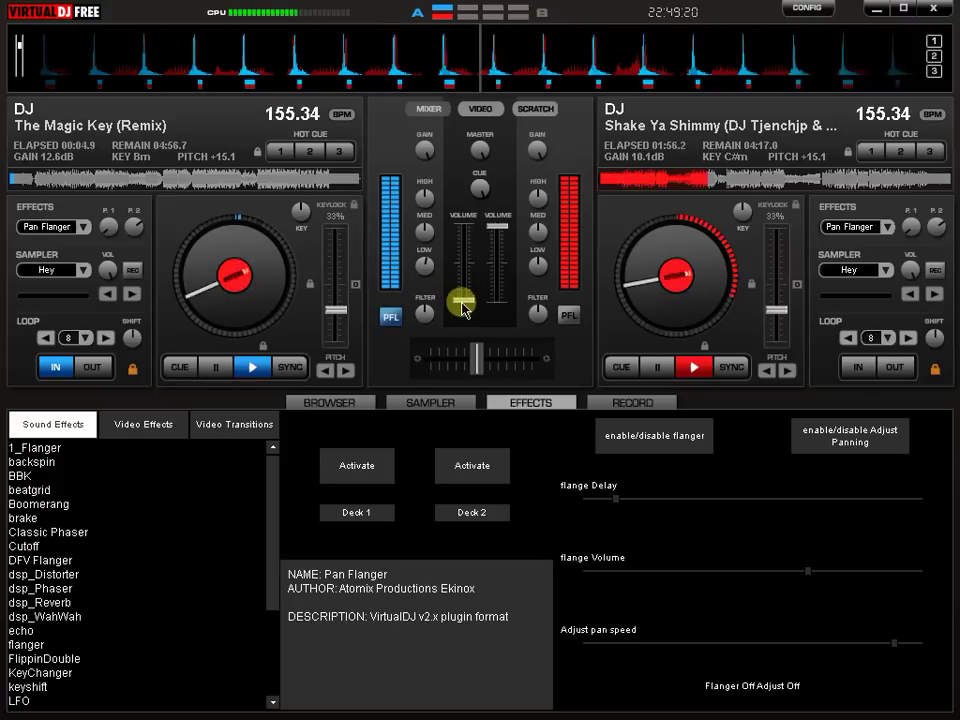
pyautogui.click(217, 366)
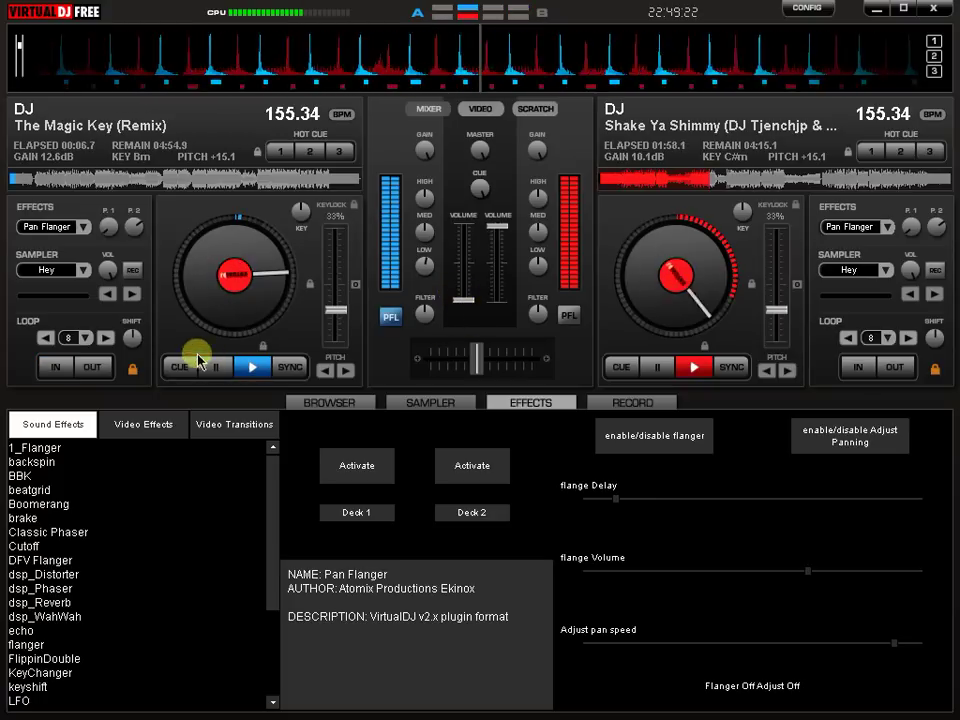
pyautogui.click(27, 184)
pyautogui.moveTo(578, 76); pyautogui.dragTo(450, 90)
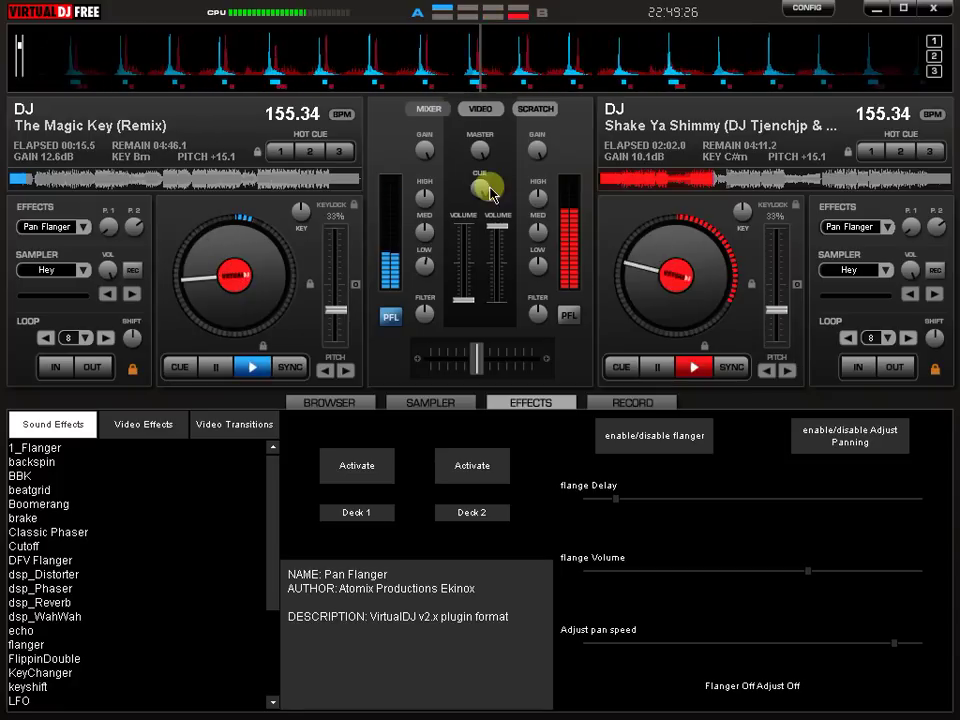
# Step: Activate Pan Flanger with Adjust Panning enabled on deck 2 and trigger the BBK effect there briefly
pyautogui.click(473, 460)
pyautogui.click(808, 438)
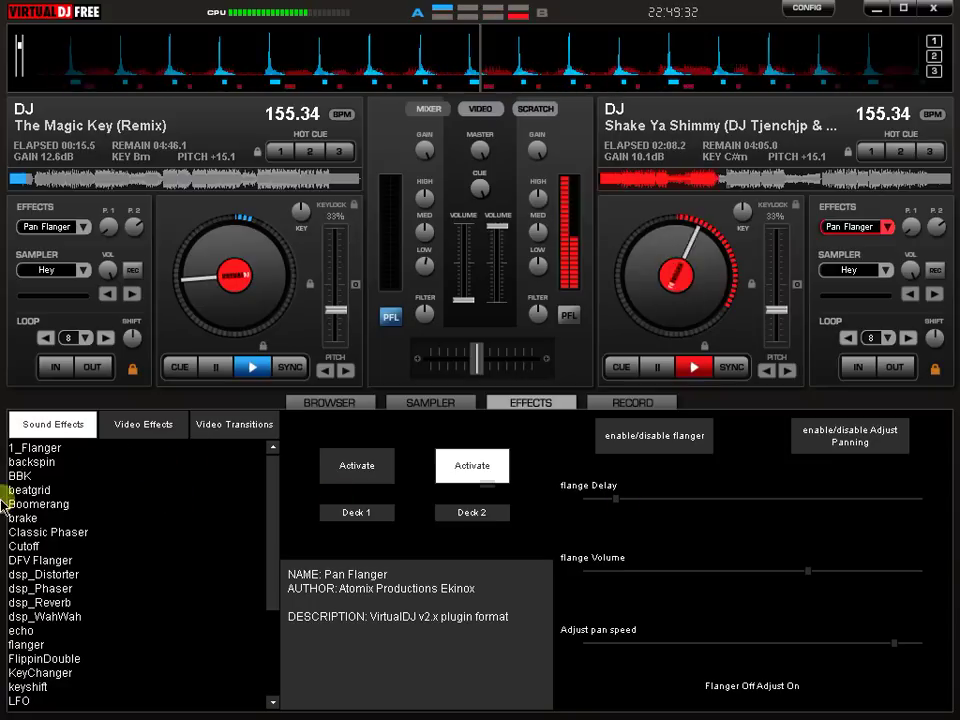
pyautogui.click(45, 480)
pyautogui.click(462, 495)
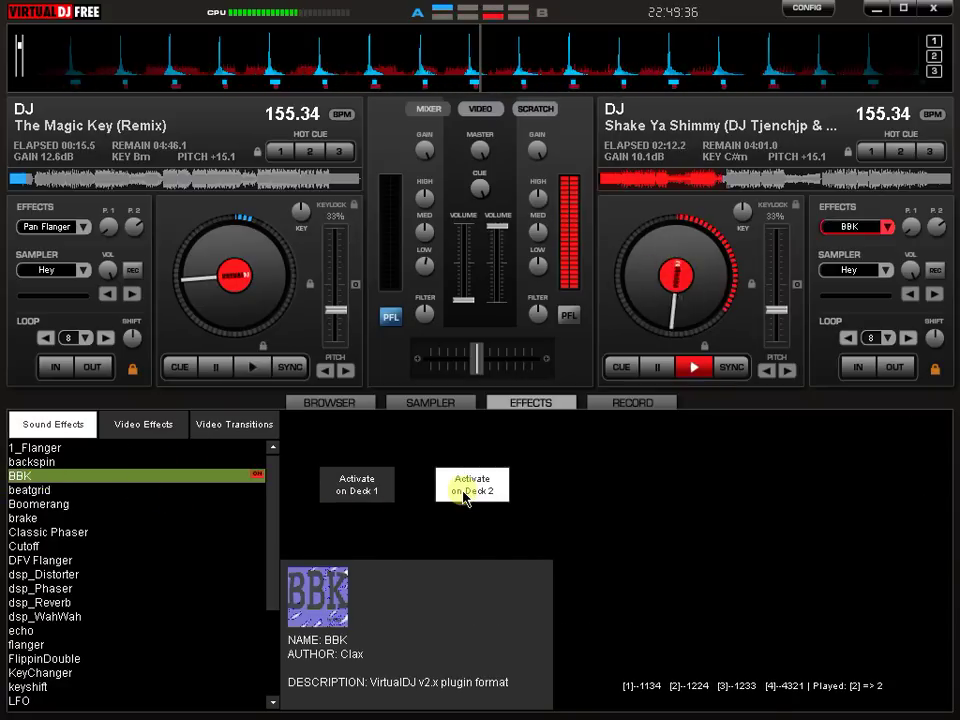
pyautogui.click(463, 495)
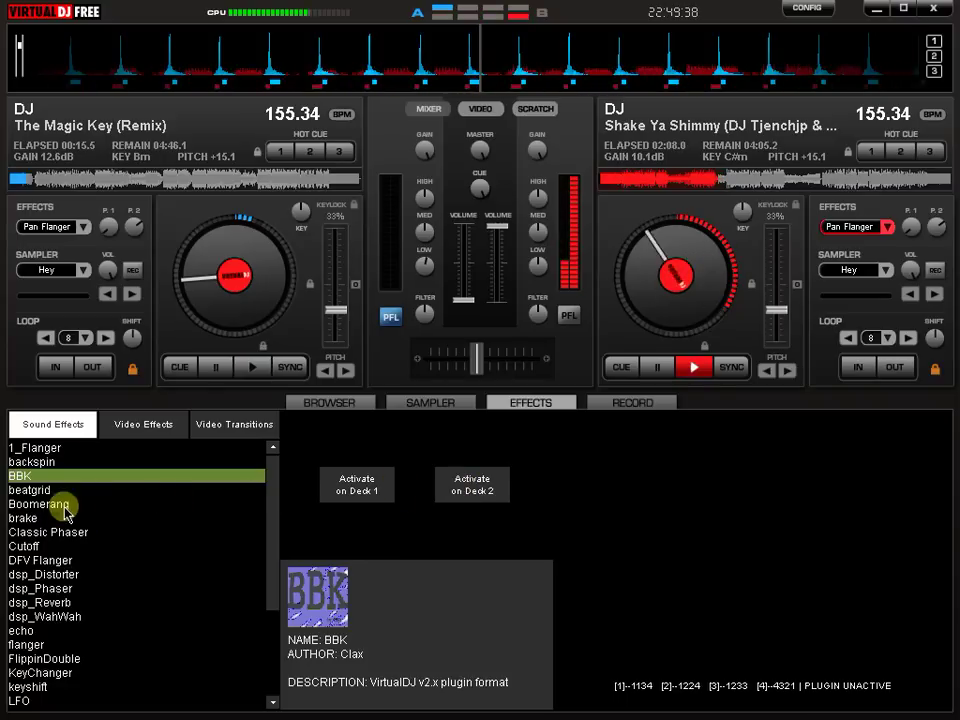
# Step: Switch off the panv2 Pan Flanger on deck 2 and dip deck 2's volume briefly
pyautogui.scroll(-4, 75, 652)
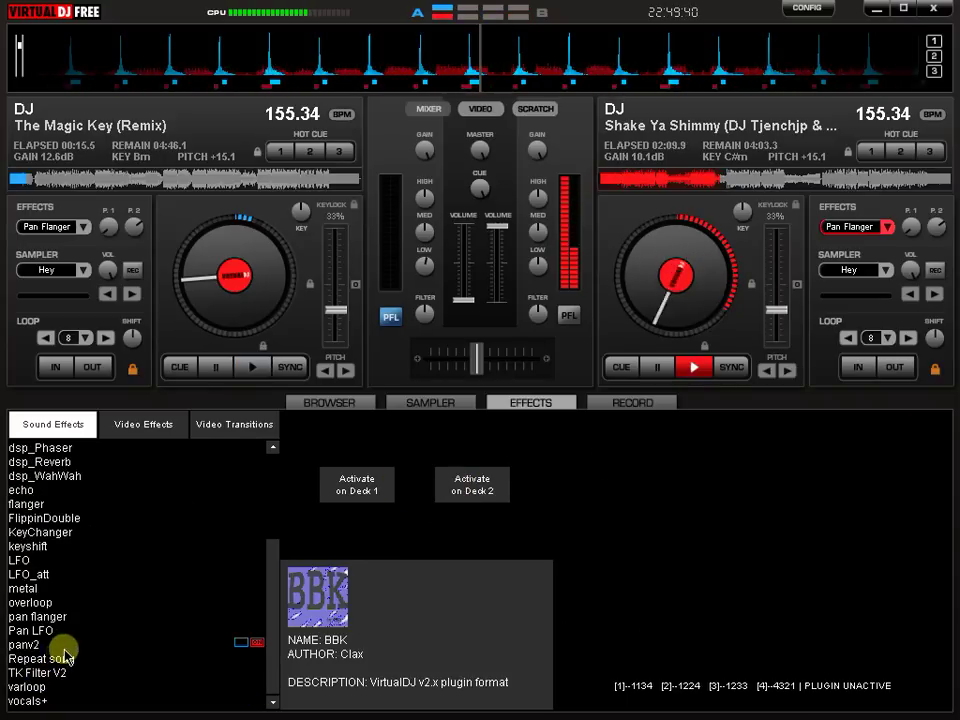
pyautogui.click(60, 645)
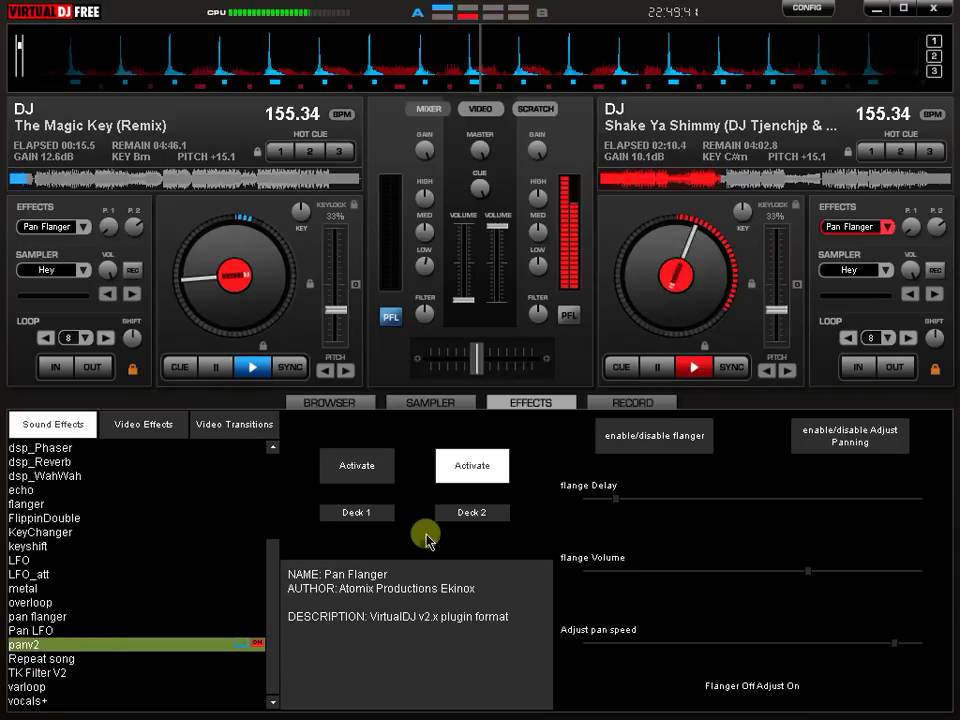
pyautogui.click(472, 466)
pyautogui.click(501, 283)
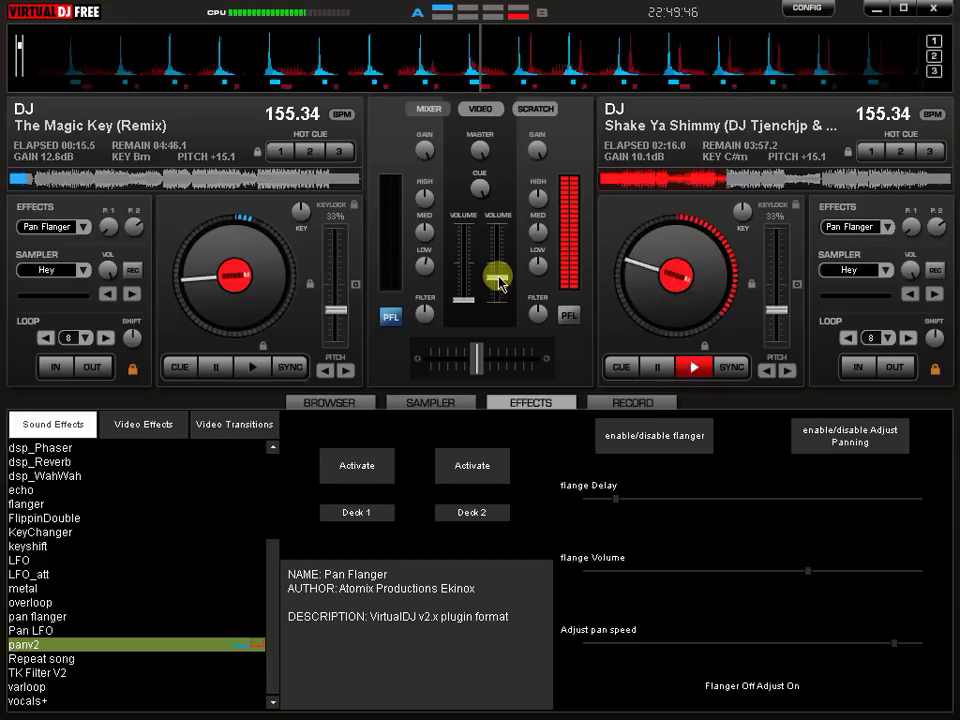
# Step: Bring up the sampler slots and dip deck 2's volume while deck 1 stays silent
pyautogui.click(462, 304)
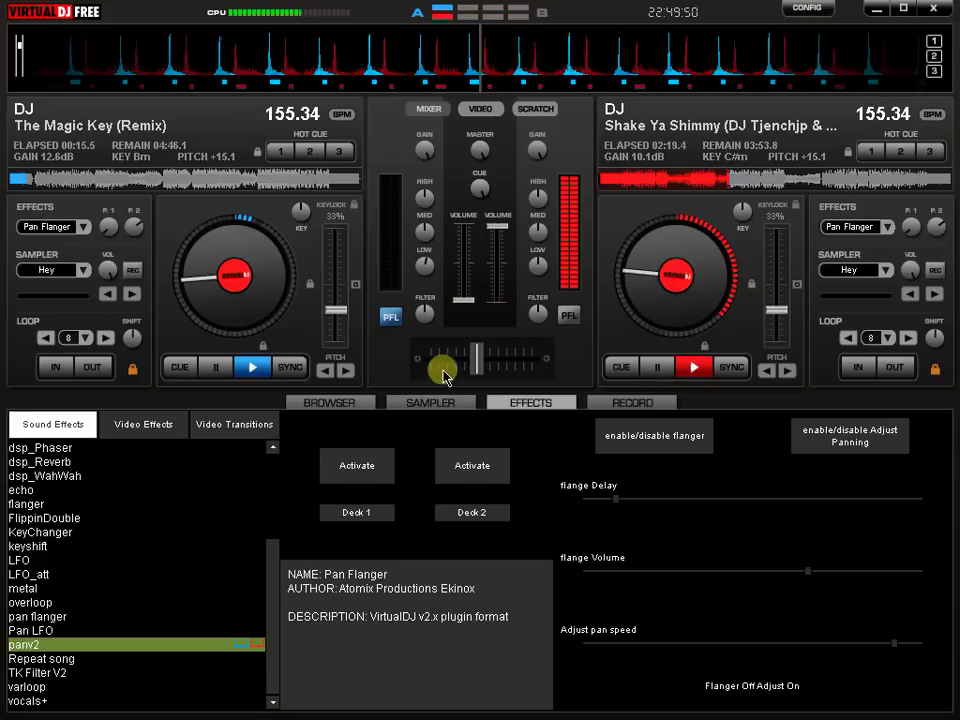
pyautogui.click(630, 400)
pyautogui.click(465, 400)
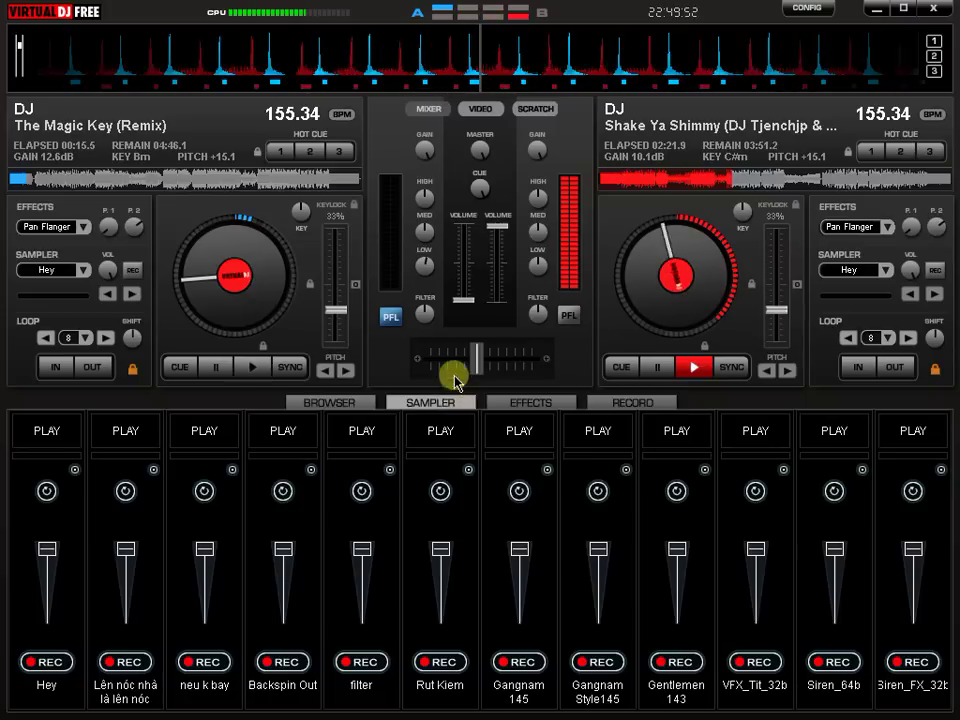
pyautogui.click(464, 312)
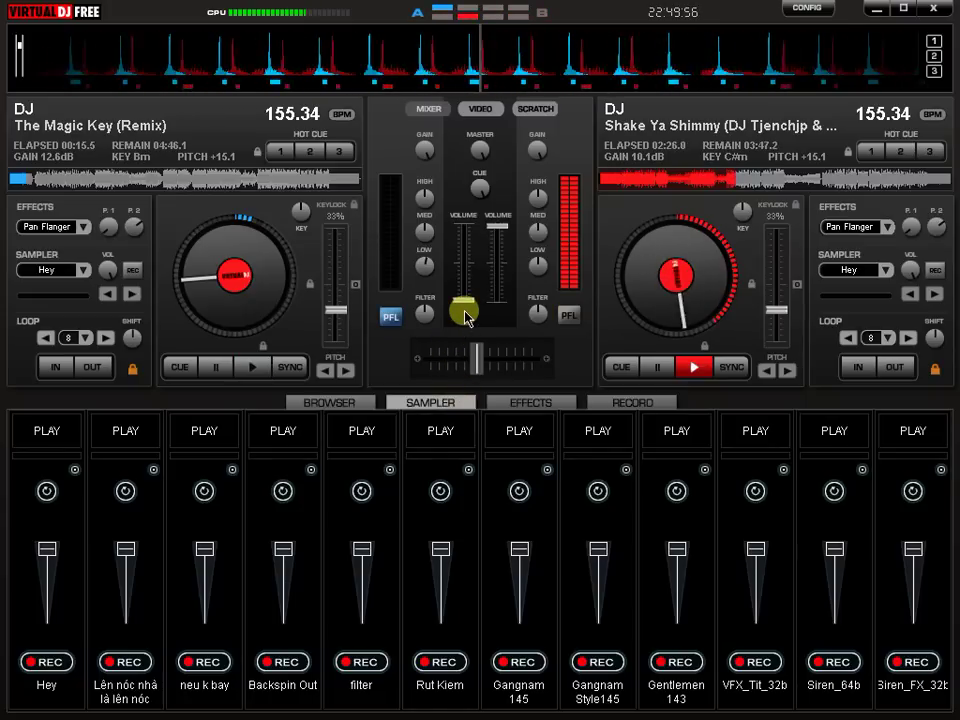
pyautogui.moveTo(498, 228); pyautogui.dragTo(507, 272)
pyautogui.press('F9')
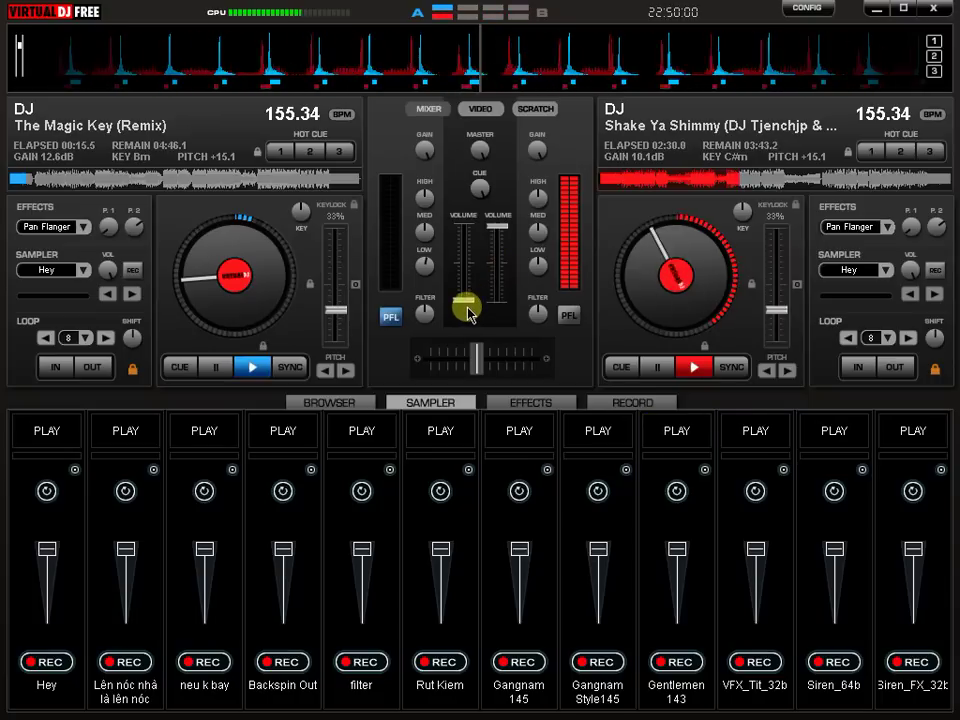
# Step: Raise deck 1's volume to full and play the Hey sample over deck 2's track
pyautogui.moveTo(466, 300); pyautogui.dragTo(476, 161)
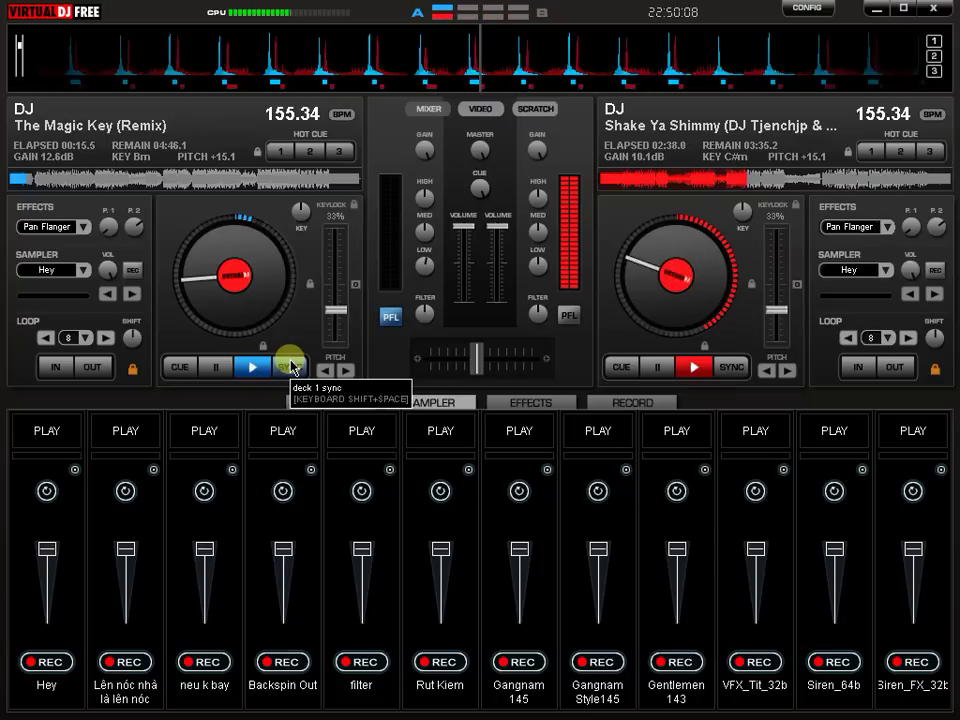
pyautogui.press('F8')
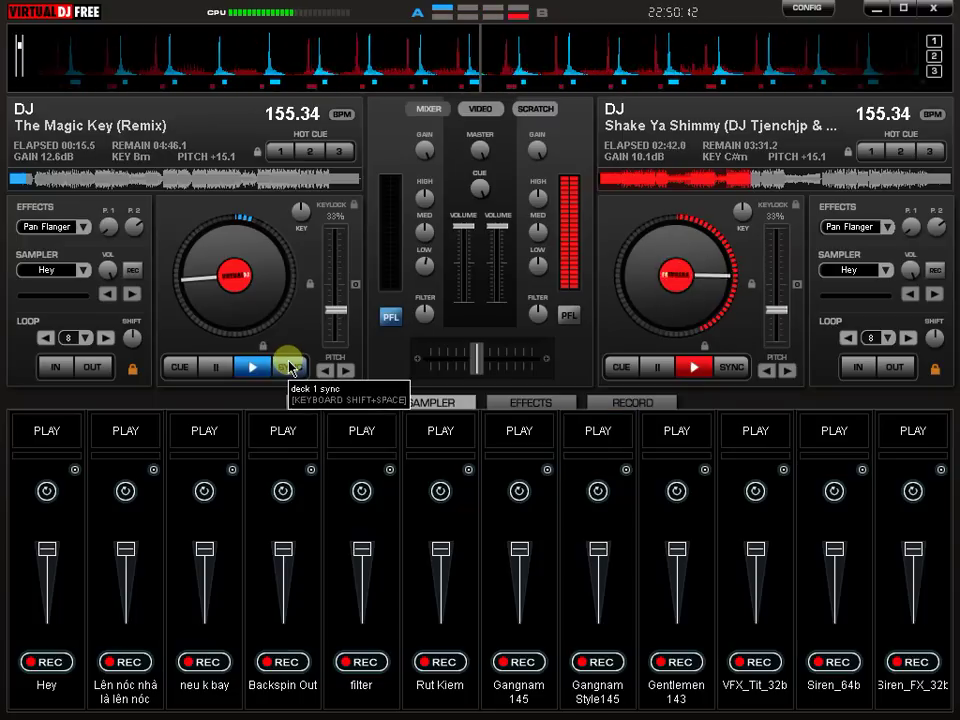
pyautogui.press('1')
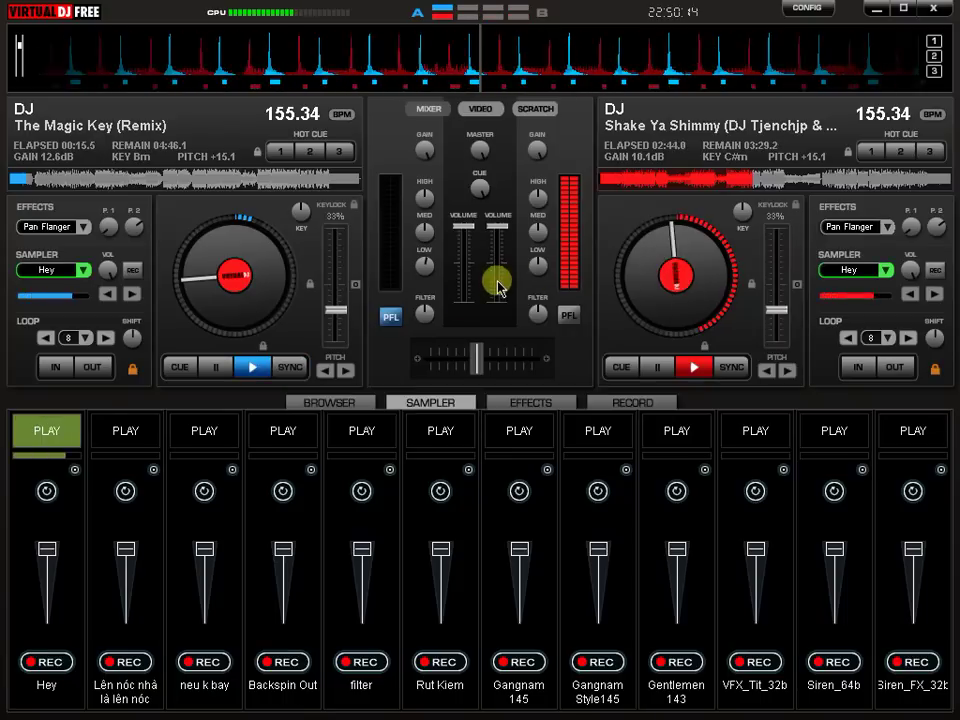
pyautogui.press('1')
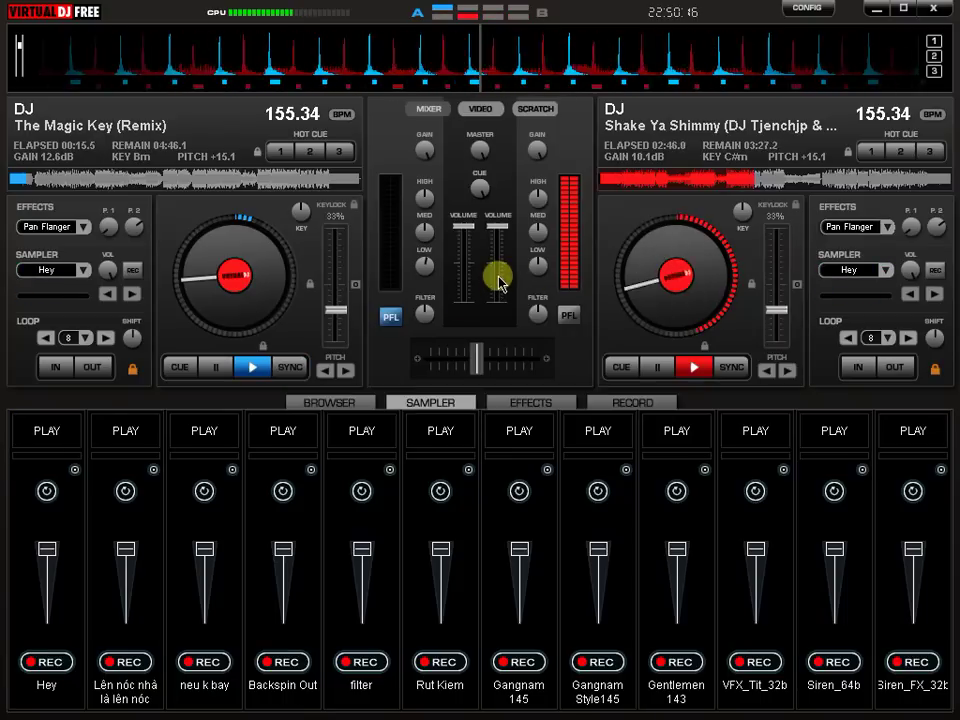
# Step: Play the Hey sample over deck 2's track and start The Magic Key (Remix) on deck 1 in sync with it
pyautogui.press('1')
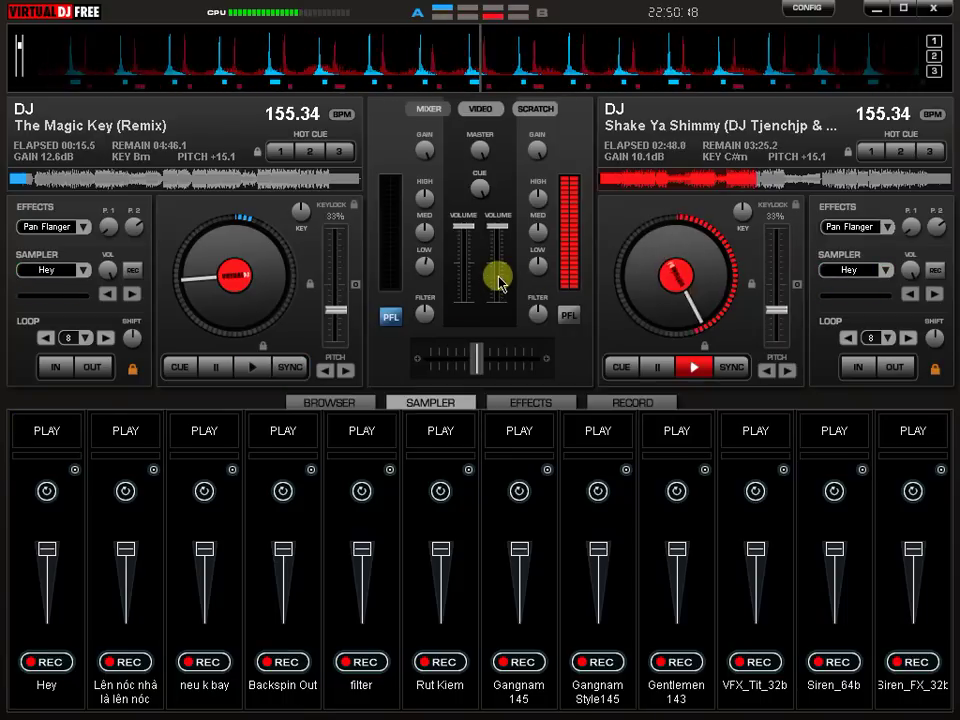
pyautogui.press('1')
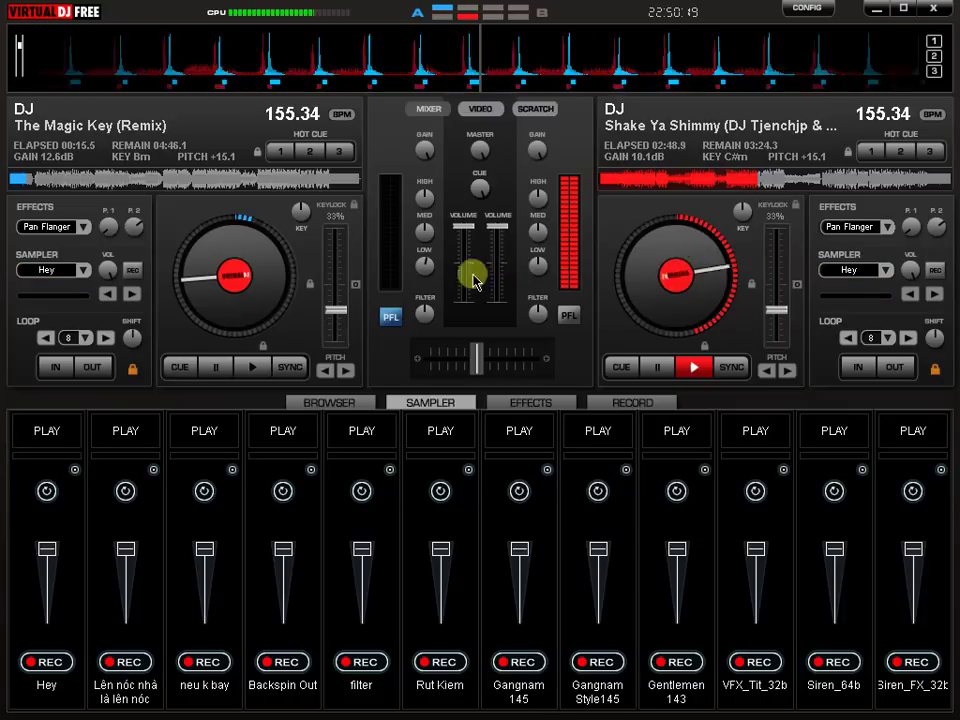
pyautogui.click(289, 367)
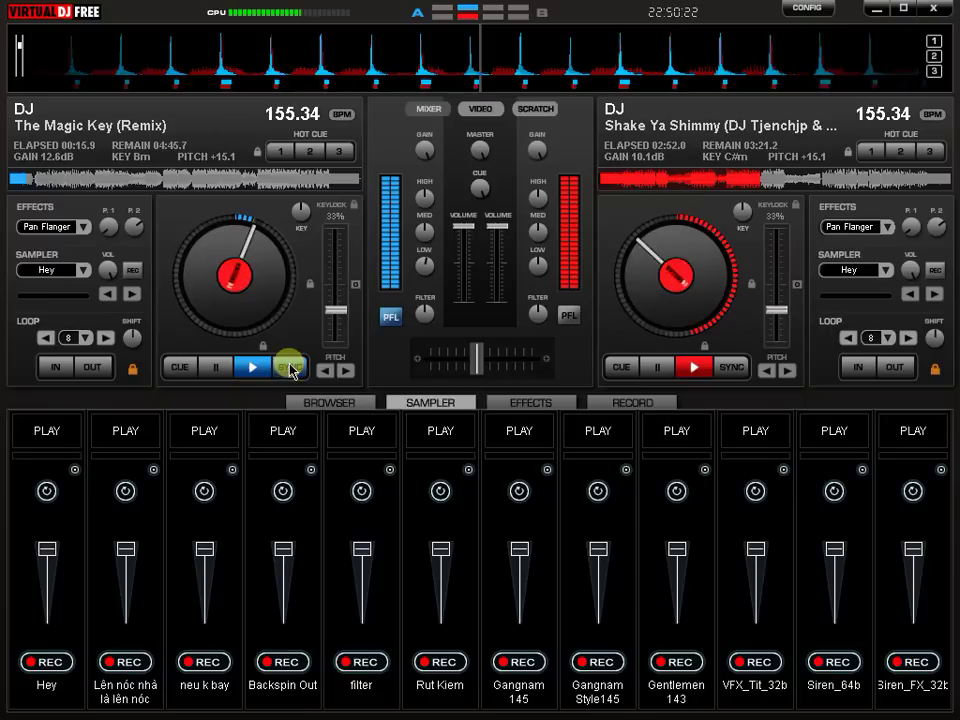
# Step: Lower deck 2's gain to -27.4 dB and pause its track
pyautogui.moveTo(500, 227)
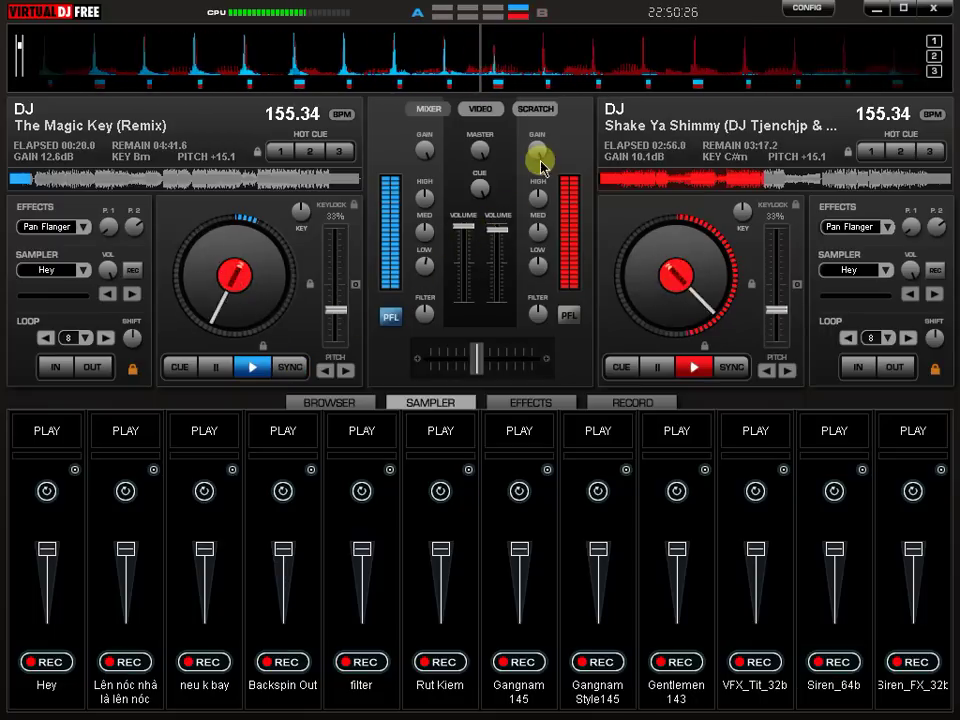
pyautogui.moveTo(544, 154); pyautogui.dragTo(546, 386)
pyautogui.click(658, 367)
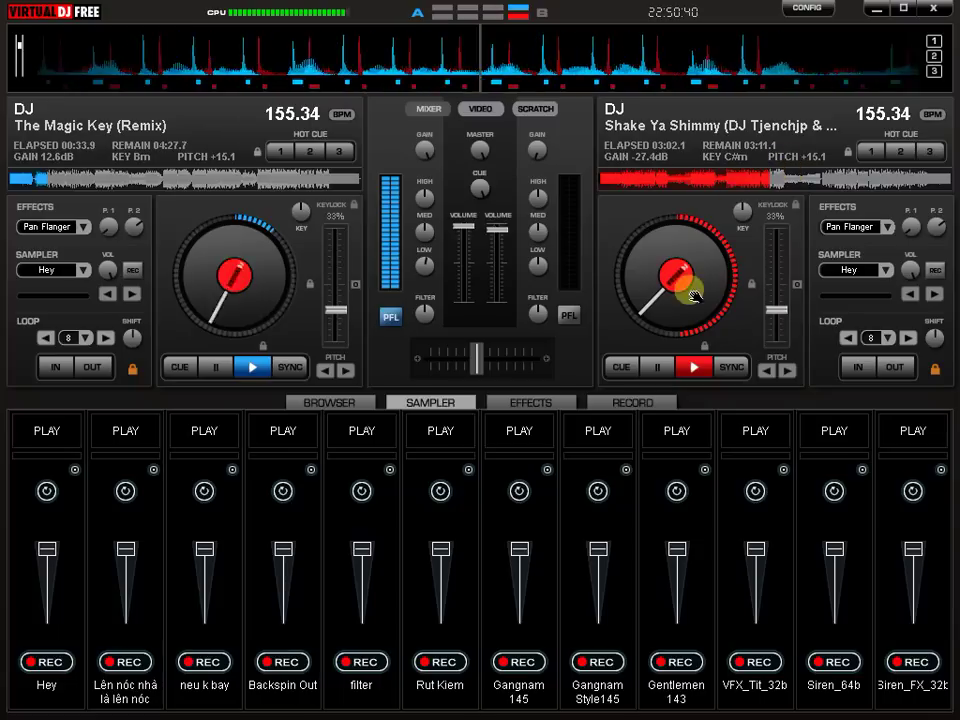
# Step: Move the crossfader fully to deck 1 and reset deck 2's volume to full and its gain to 8.8 dB
pyautogui.moveTo(476, 356); pyautogui.dragTo(426, 352)
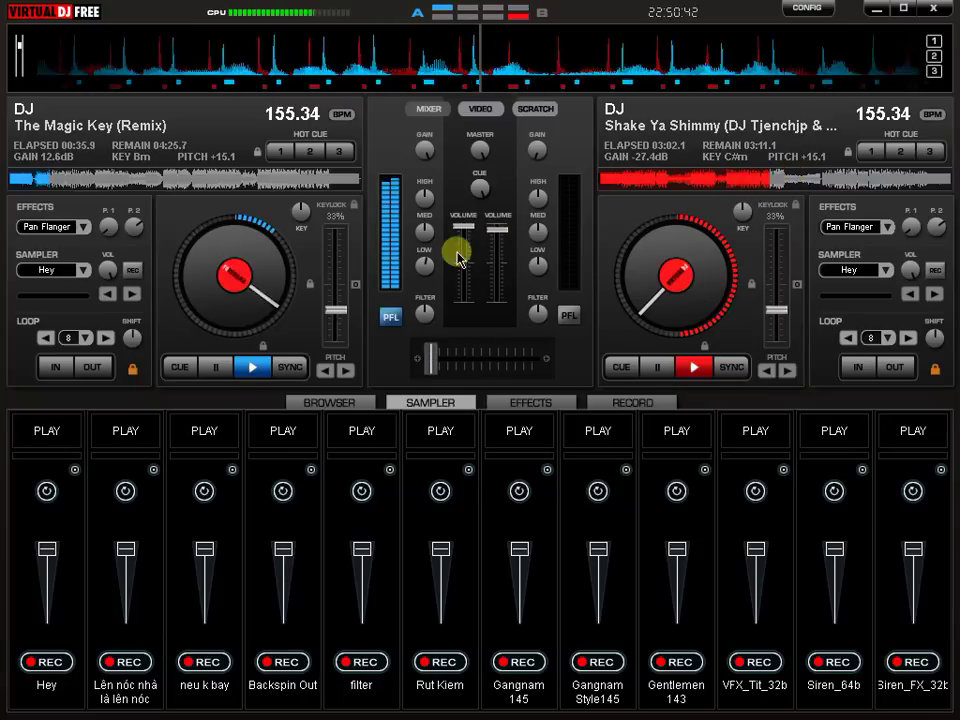
pyautogui.rightClick(496, 235)
pyautogui.rightClick(539, 155)
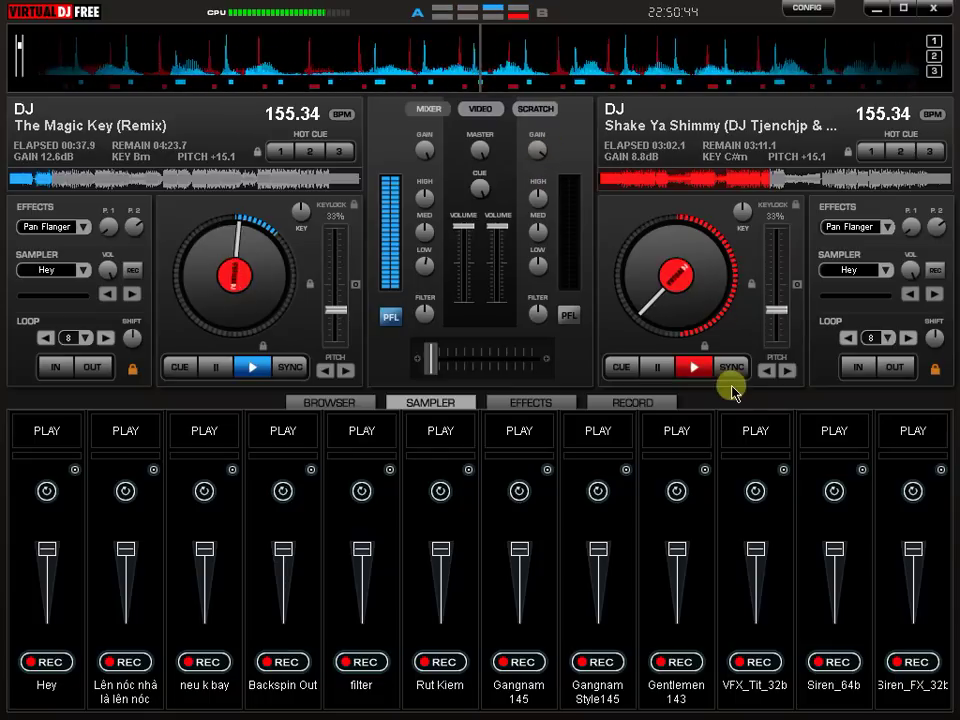
# Step: Set deck 2's loop length to 1/2
pyautogui.click(885, 338)
pyautogui.click(904, 389)
pyautogui.click(879, 338)
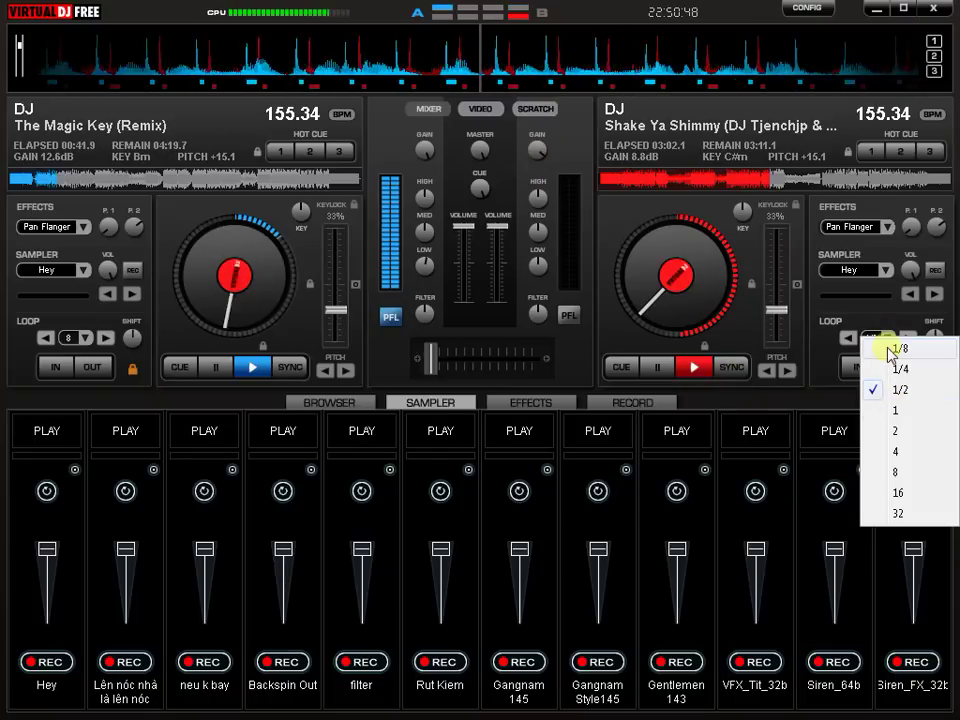
pyautogui.click(790, 356)
pyautogui.click(887, 338)
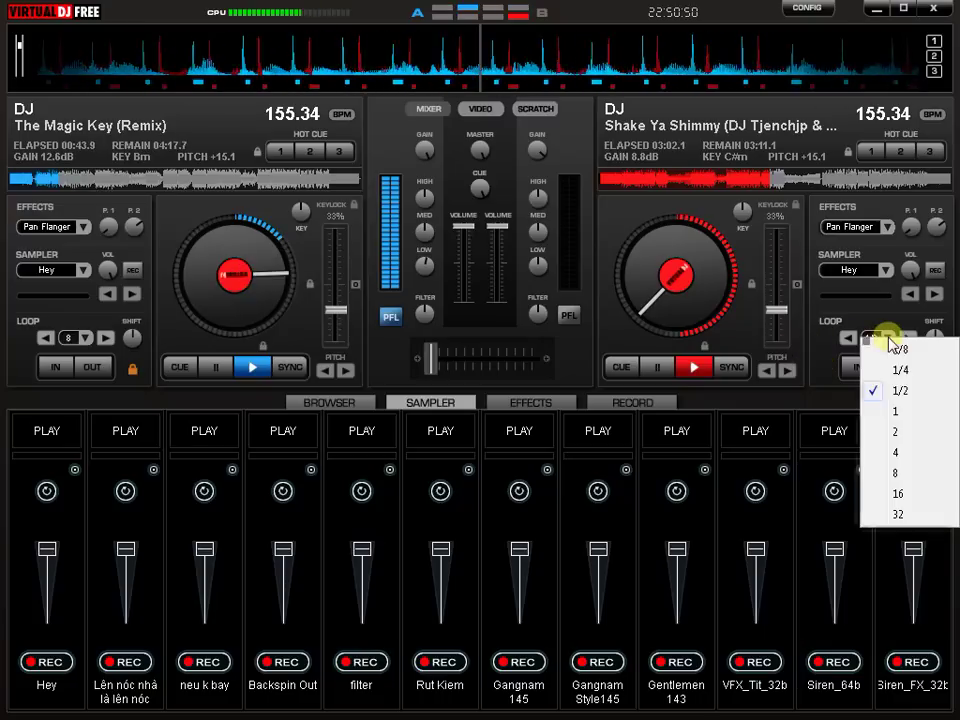
pyautogui.click(773, 348)
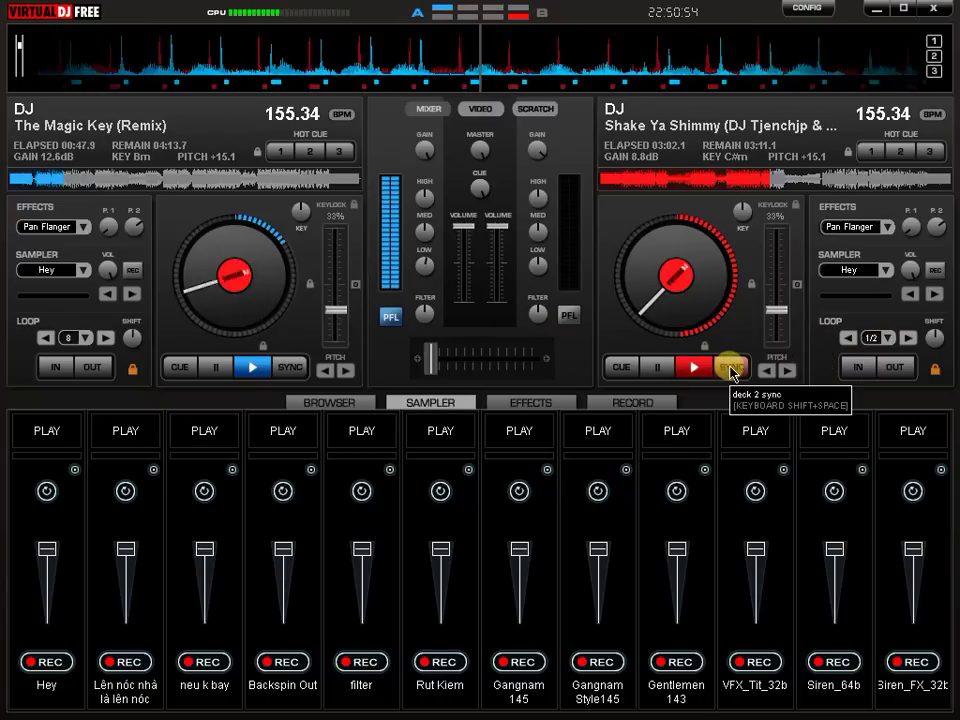
# Step: Play the Backspin Out and Rut Kiem samples over deck 1's track
pyautogui.press('F4')
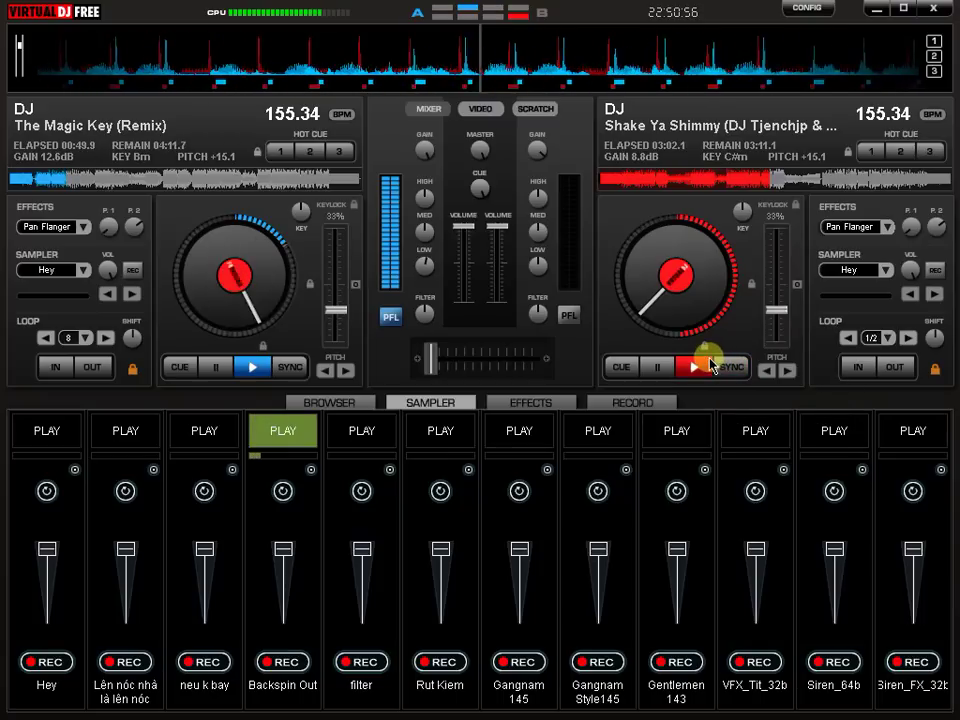
pyautogui.press('6')
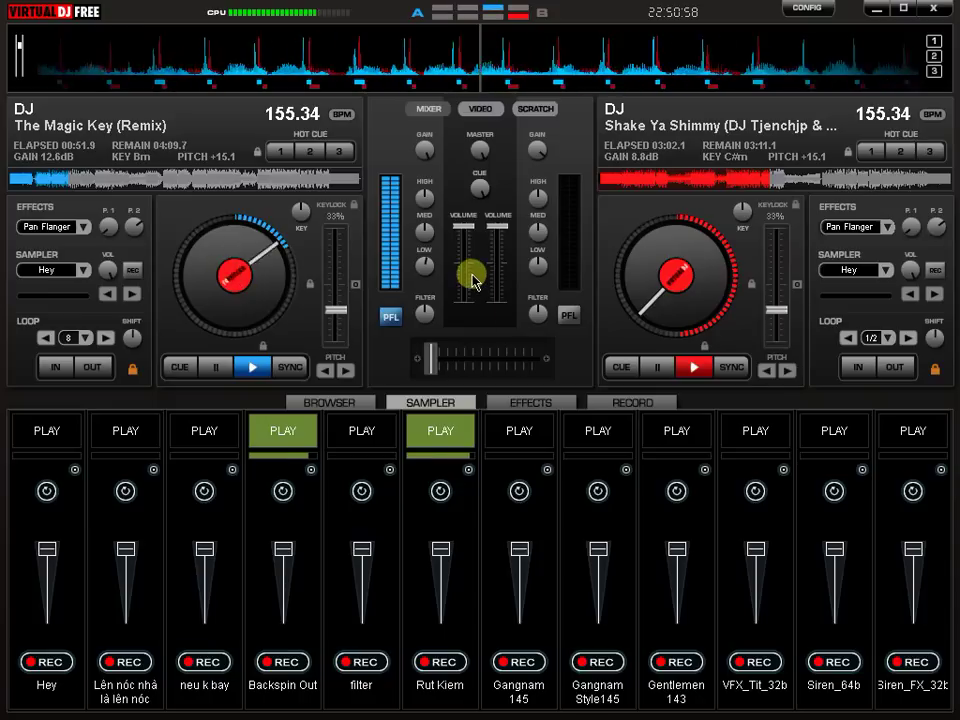
pyautogui.press('6')
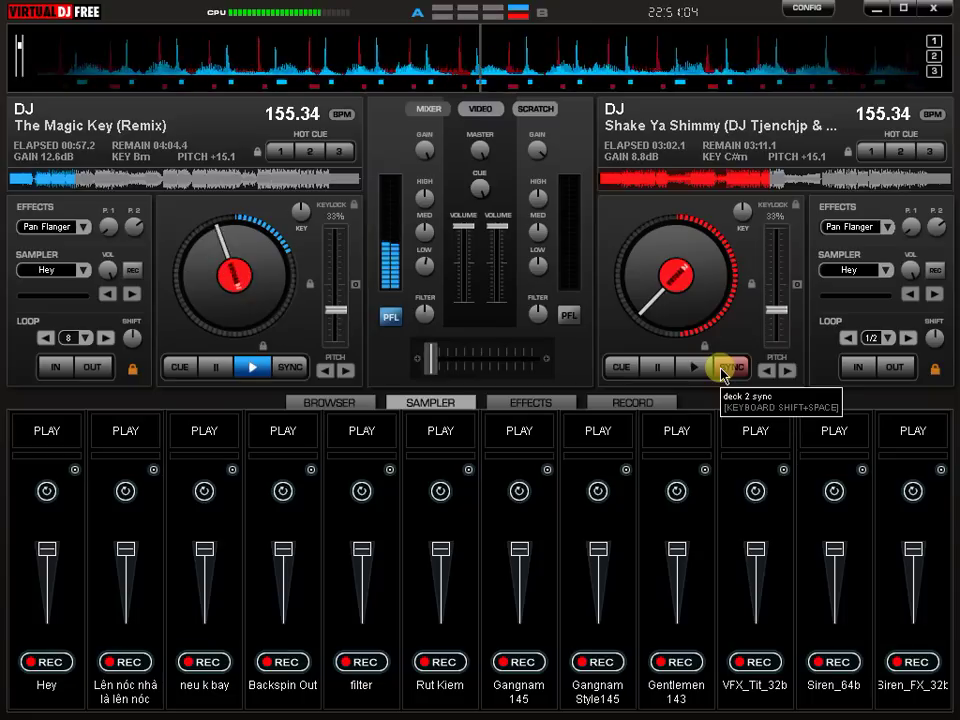
# Step: Start Shake Ya Shimmy on deck 2 in sync with deck 1
pyautogui.press('Tab')
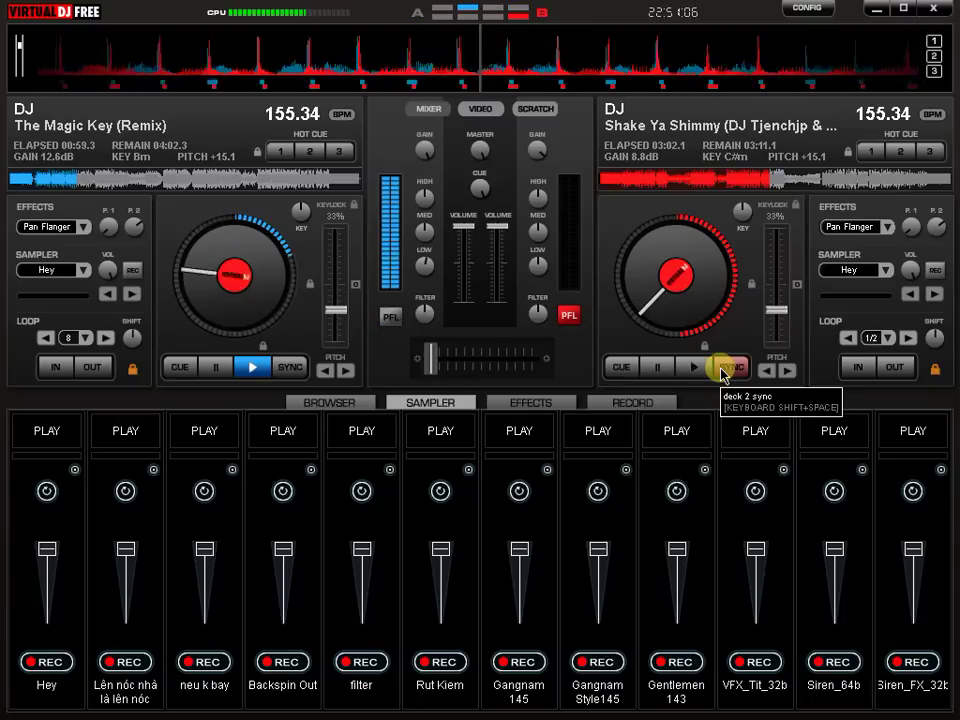
pyautogui.click(722, 368)
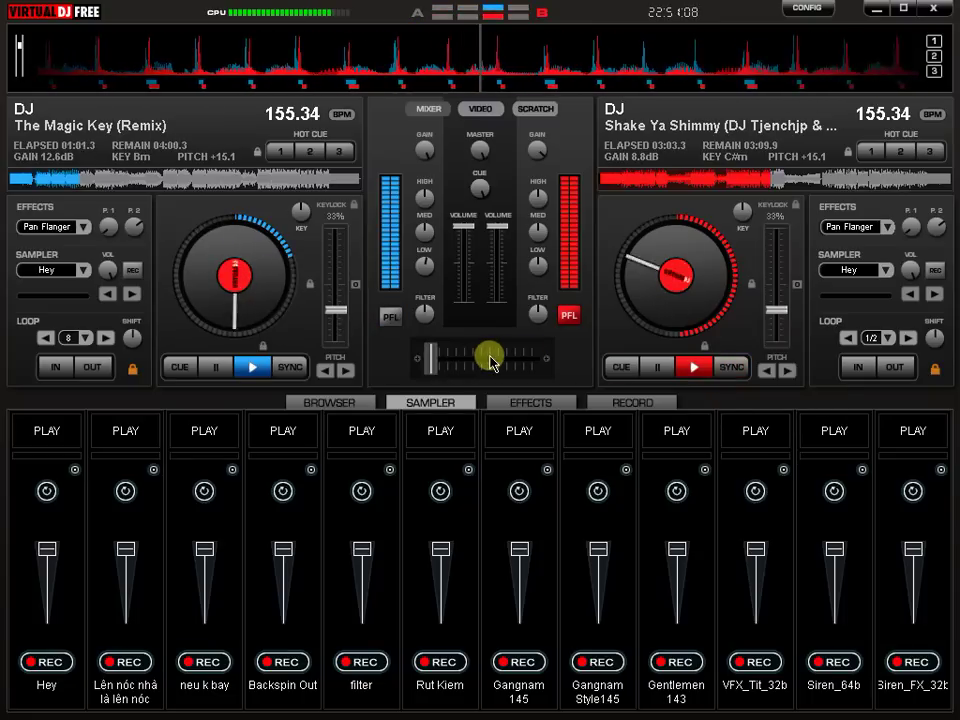
pyautogui.press('Tab')
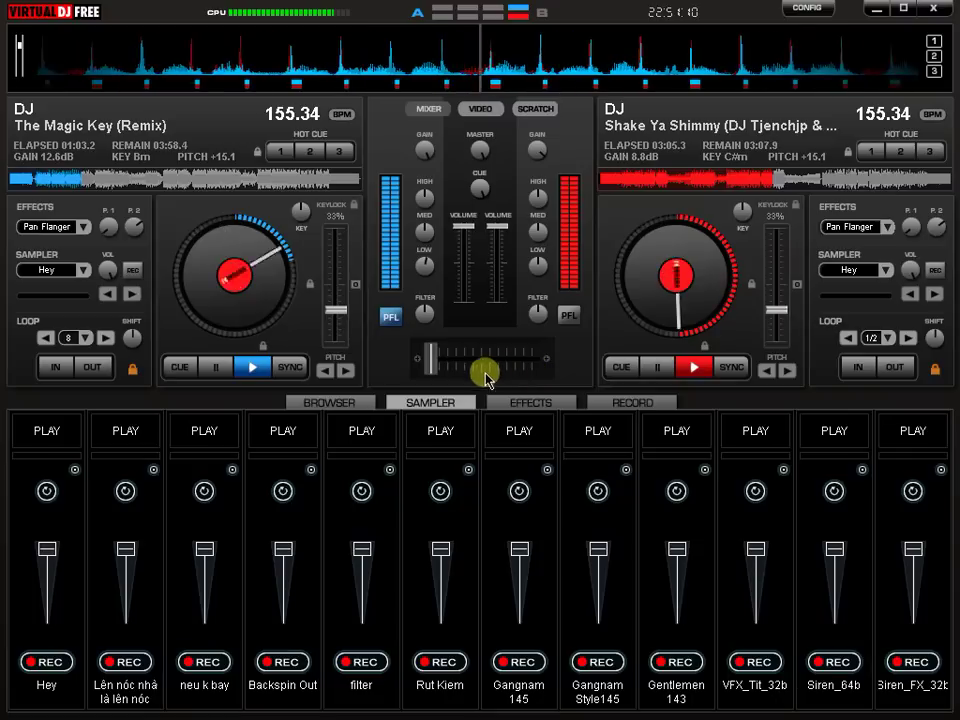
# Step: Crossfade fully from deck 1 to deck 2 and stop The Magic Key (Remix) on deck 1
pyautogui.press('p')
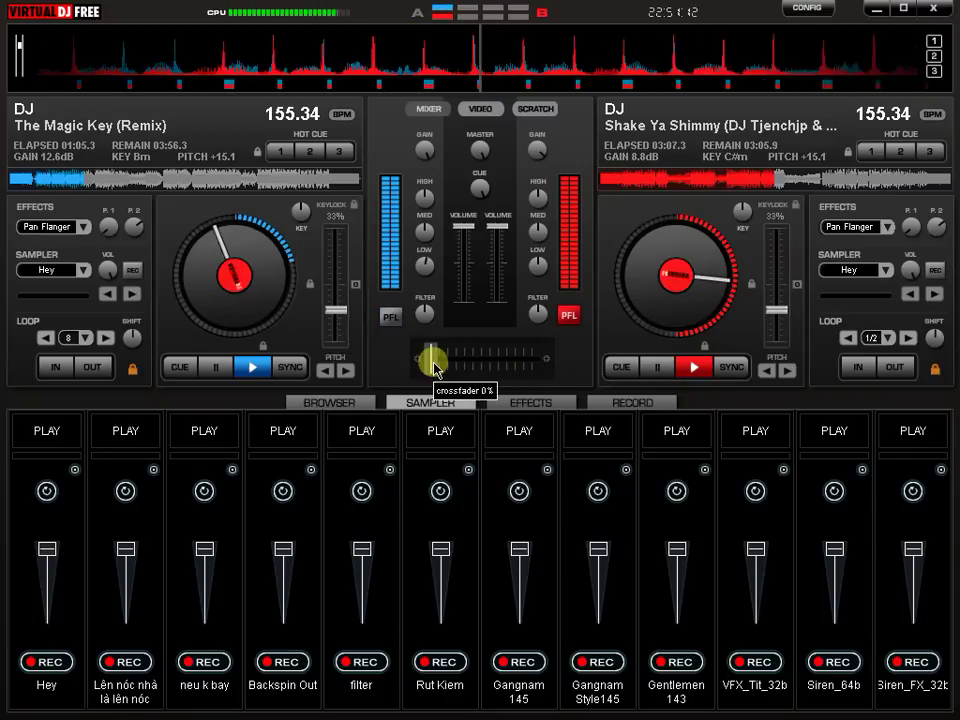
pyautogui.press('p')
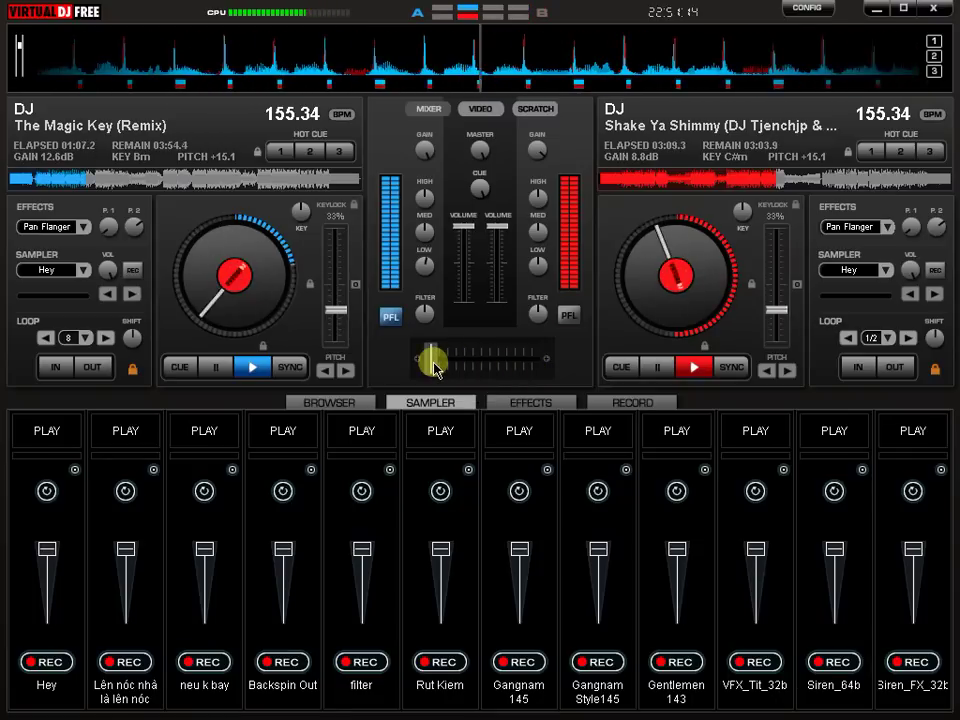
pyautogui.moveTo(433, 361); pyautogui.dragTo(540, 372)
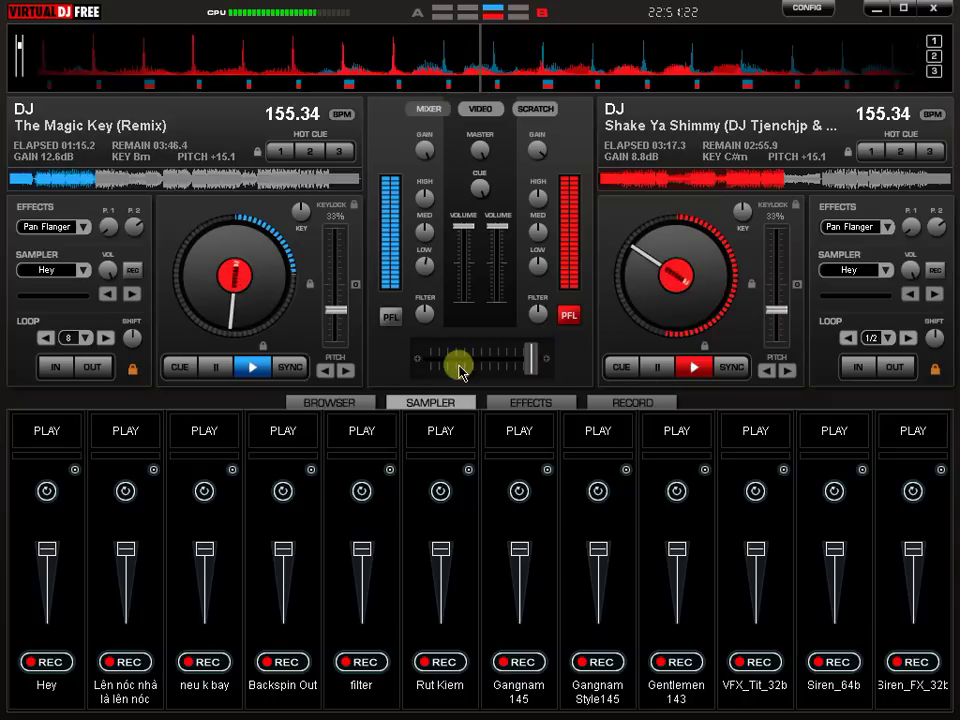
pyautogui.click(247, 369)
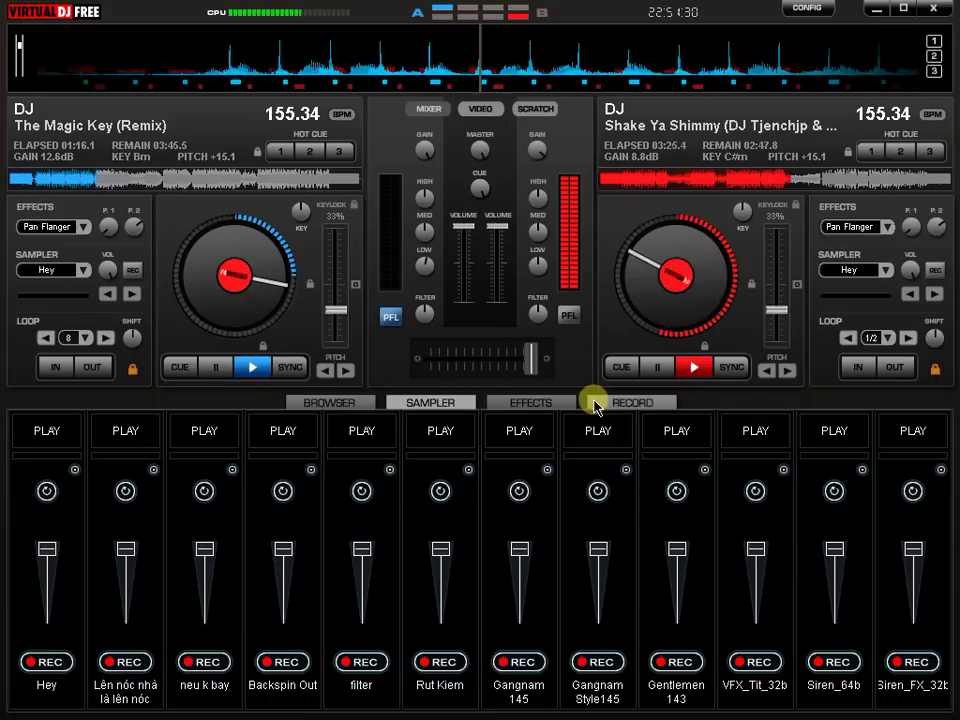
# Step: Play the Gangnam Style145, Gentlemen 143 and VFX_Tit_32b samples over deck 2's track
pyautogui.click(603, 405)
pyautogui.click(455, 401)
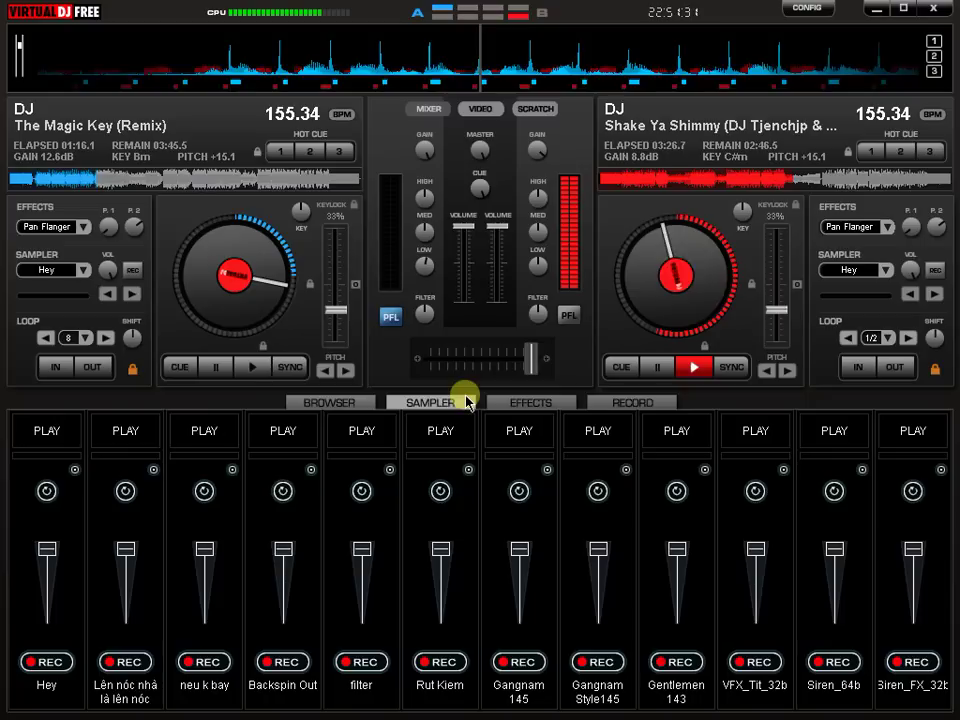
pyautogui.click(626, 435)
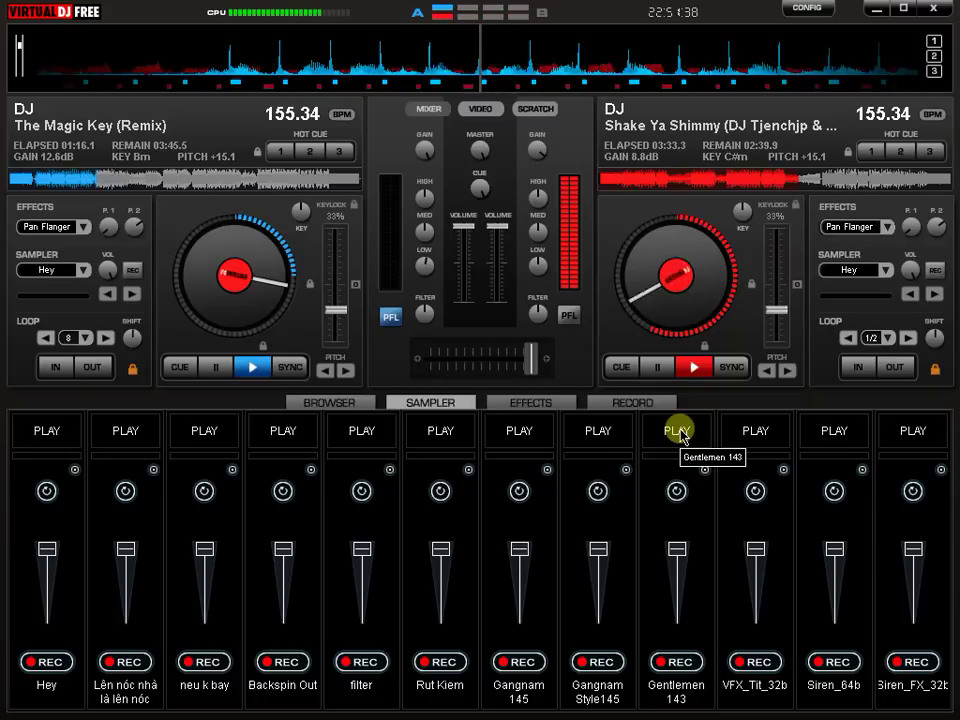
pyautogui.click(678, 433)
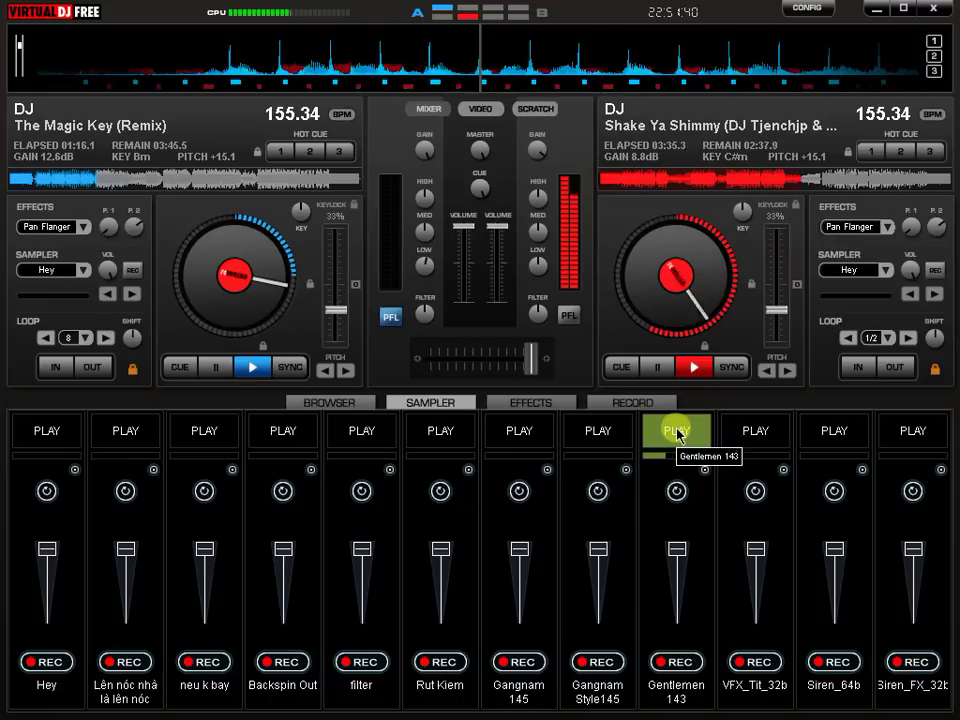
pyautogui.click(754, 426)
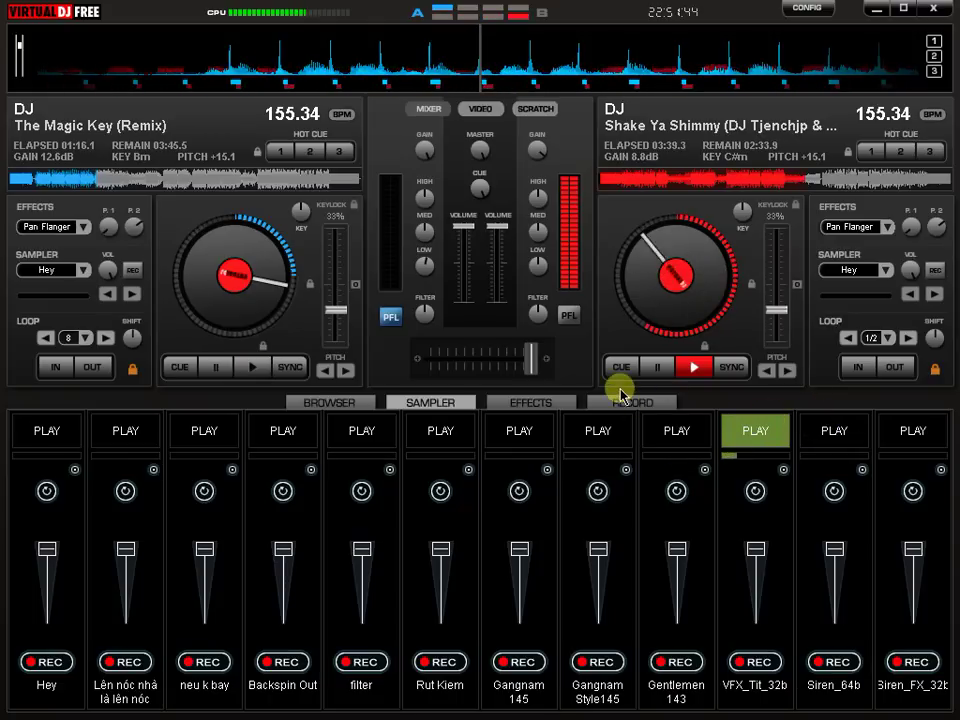
# Step: Play the Siren_64b sample over deck 2's track and stop it again
pyautogui.click(553, 402)
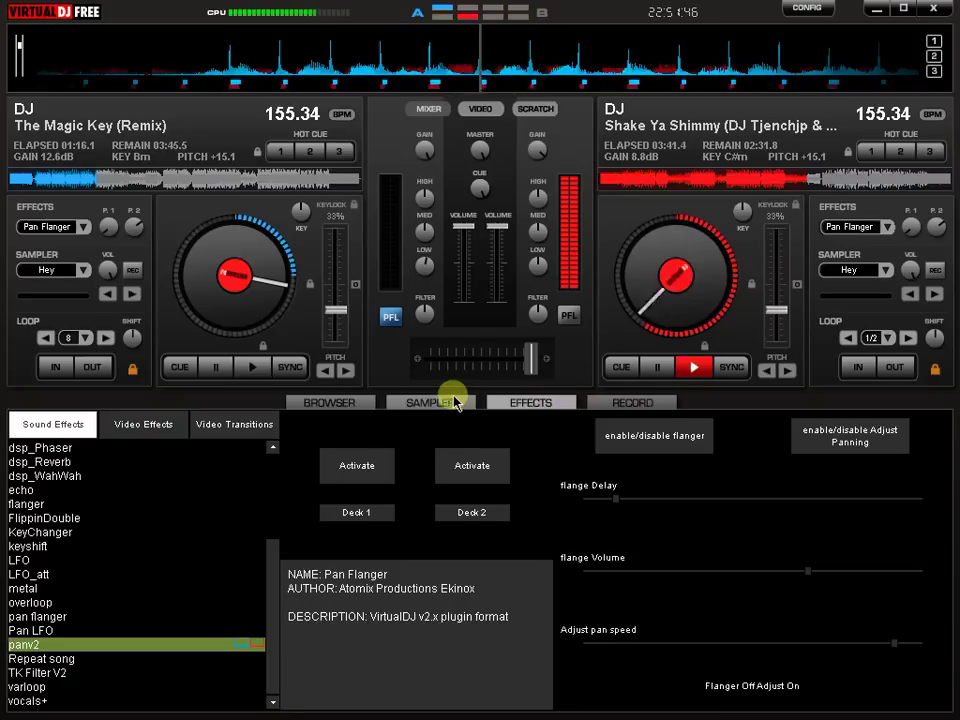
pyautogui.click(440, 400)
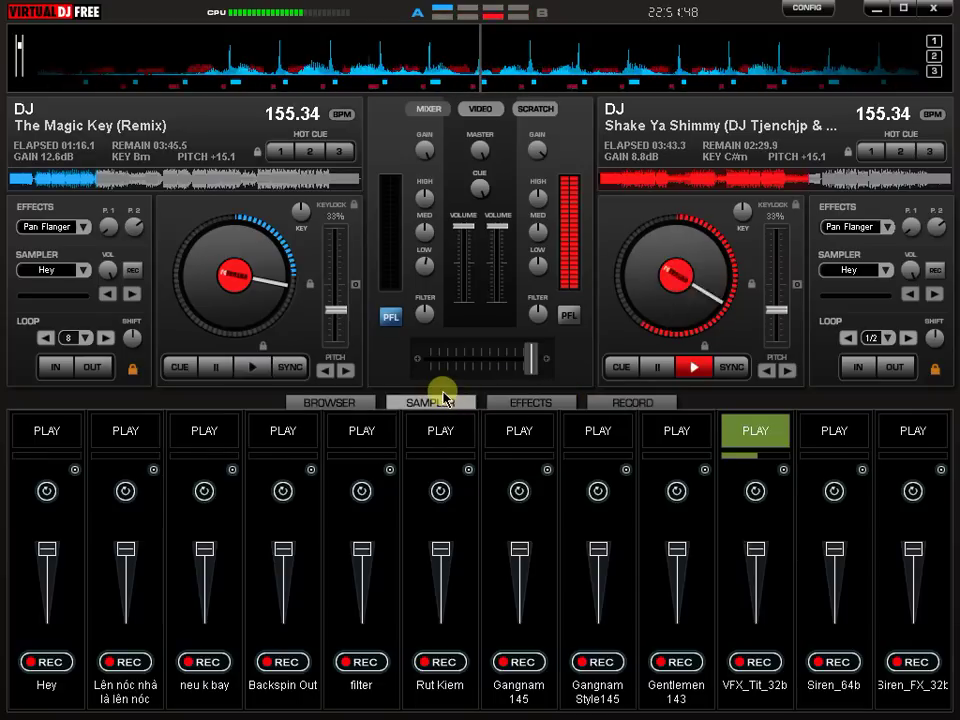
pyautogui.press('Tab')
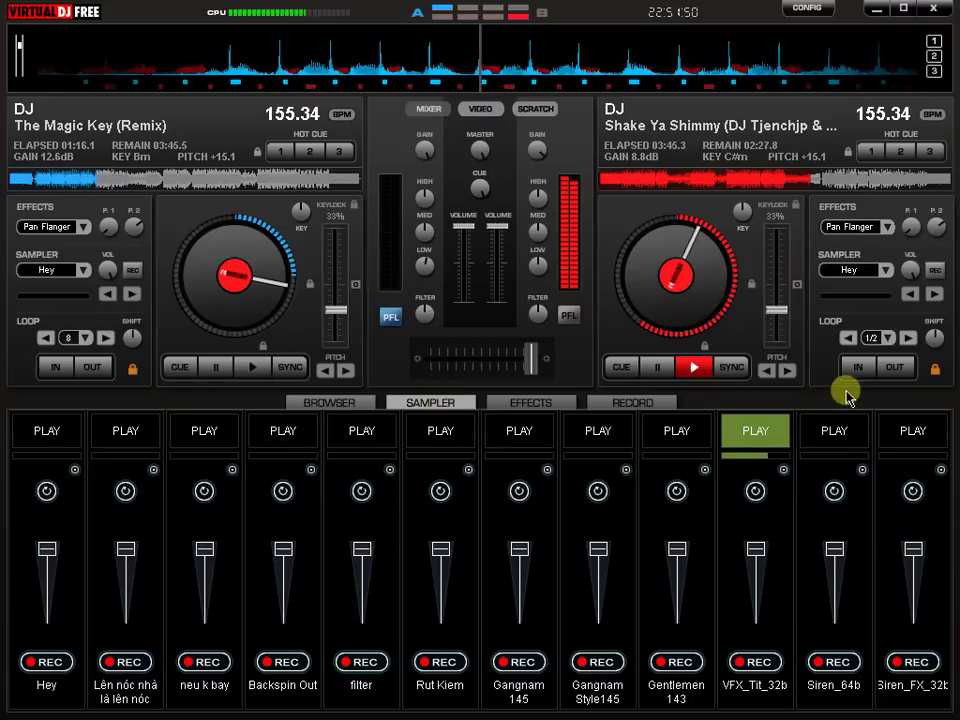
pyautogui.click(831, 430)
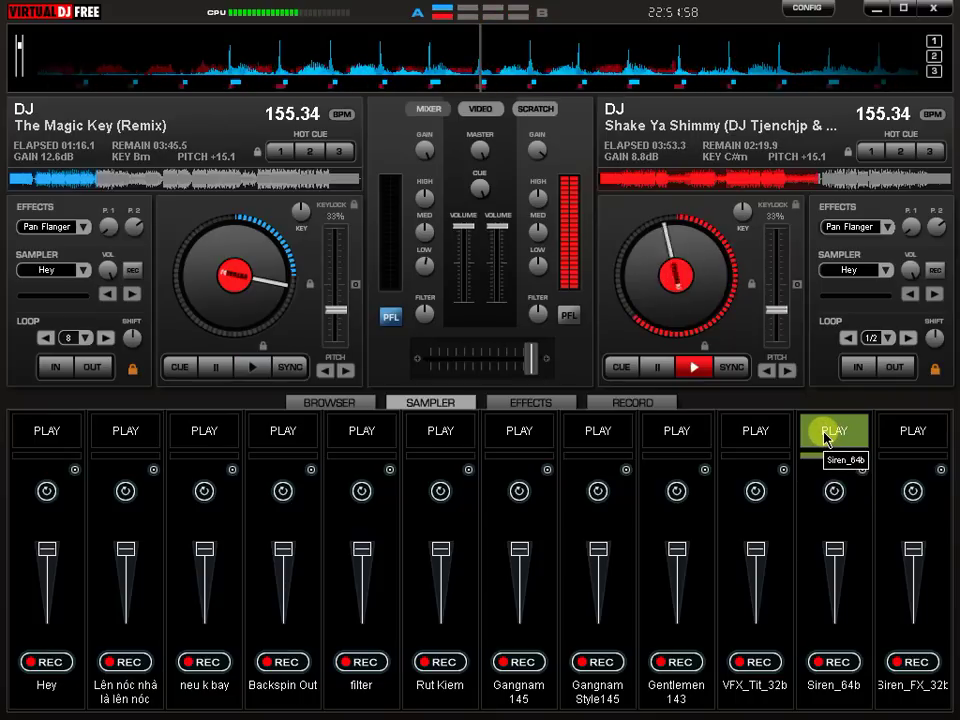
pyautogui.click(822, 426)
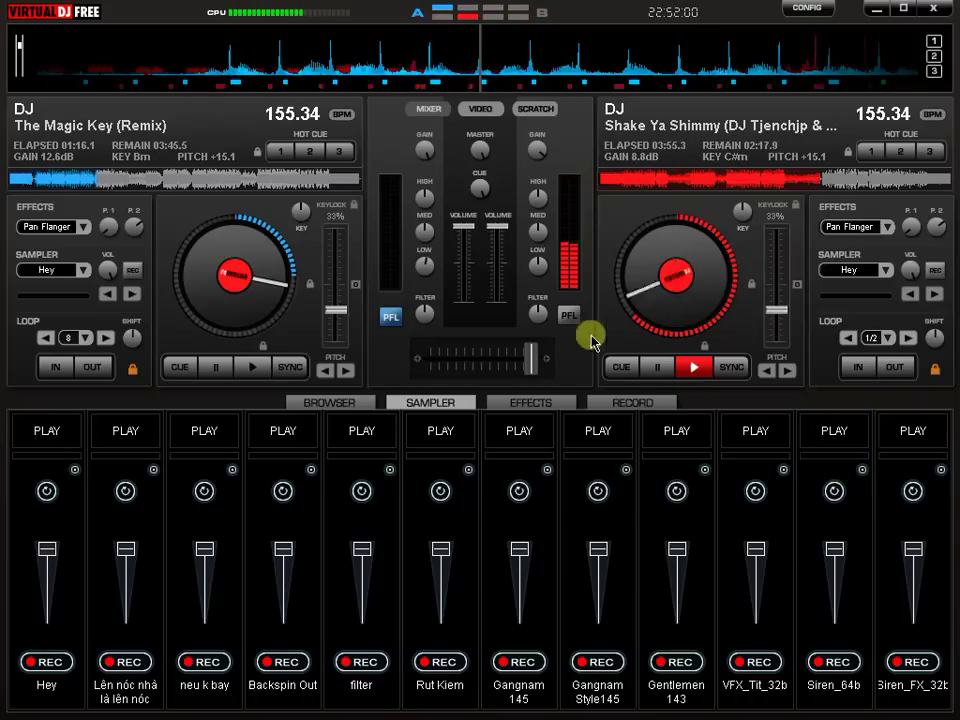
# Step: Dip deck 2's volume and reset it to full while firing the Hey sample over its track
pyautogui.click(500, 300)
pyautogui.press('F9')
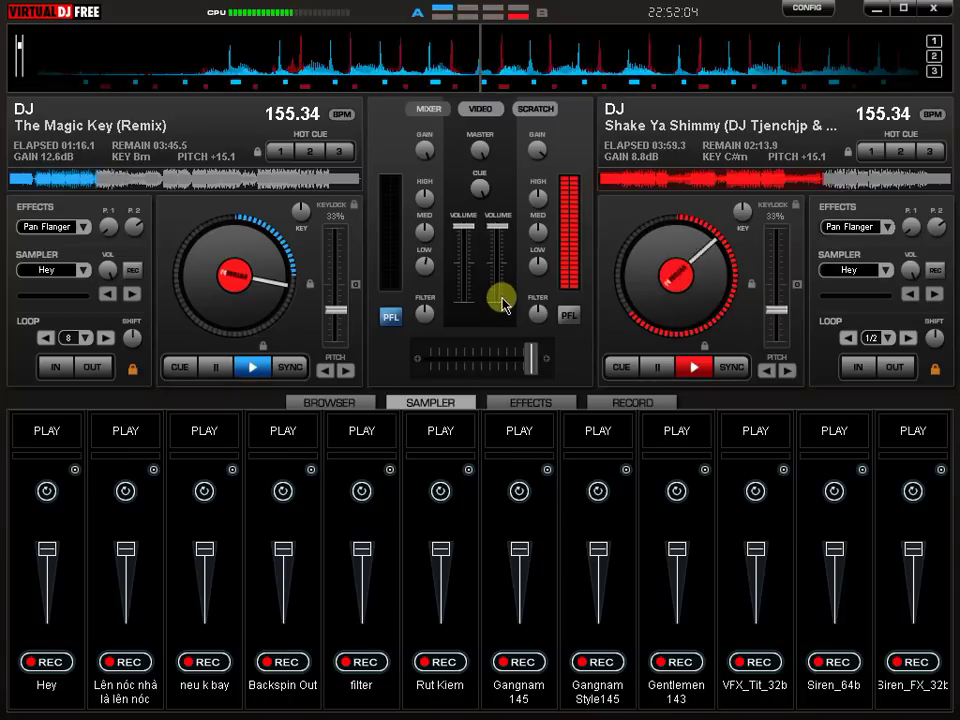
pyautogui.rightClick(502, 285)
pyautogui.press('F1')
pyautogui.rightClick(502, 268)
pyautogui.press('F1')
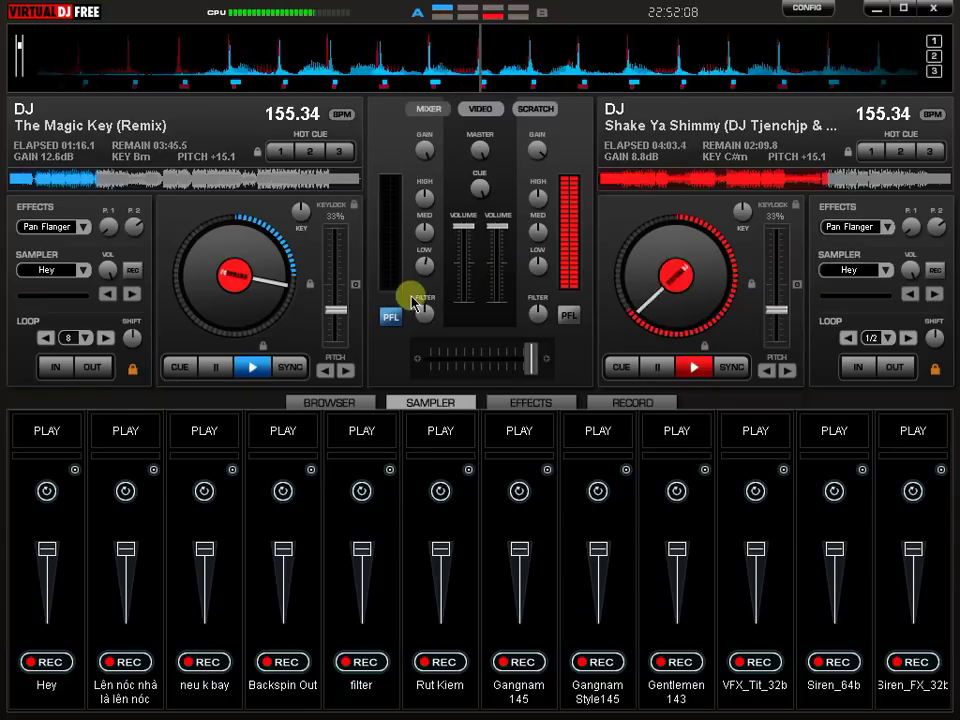
# Step: Hold the crossfader fully on deck 2 and play the neu k bay, Rut Kiem and Gangnam Style145 samples
pyautogui.moveTo(536, 367); pyautogui.dragTo(546, 369)
pyautogui.press('Tab')
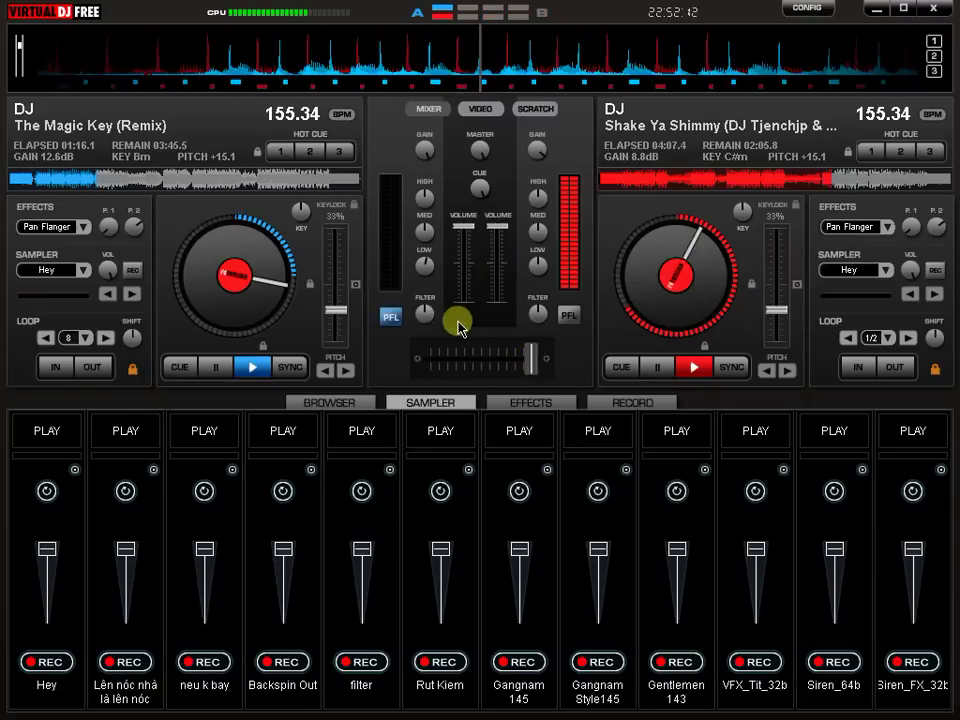
pyautogui.press('F3')
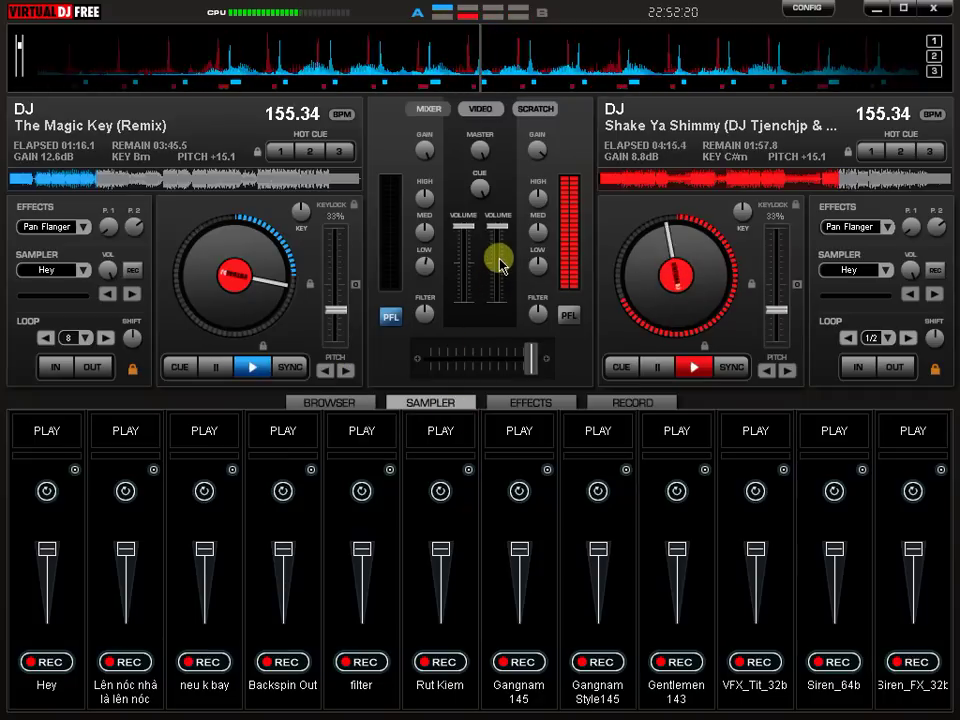
pyautogui.press('F6')
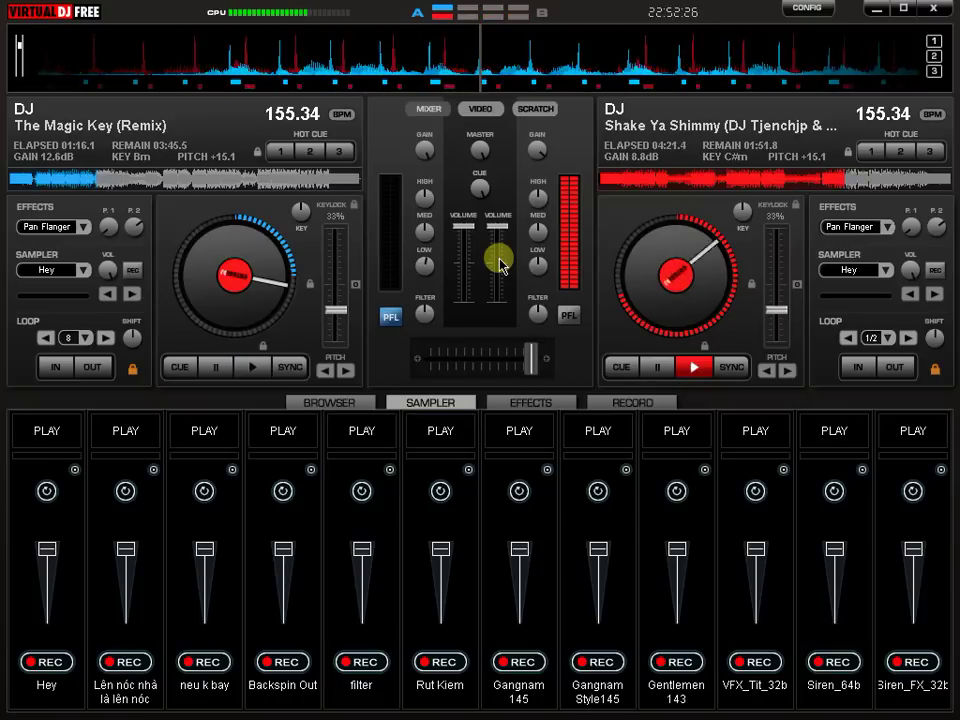
pyautogui.press('F8')
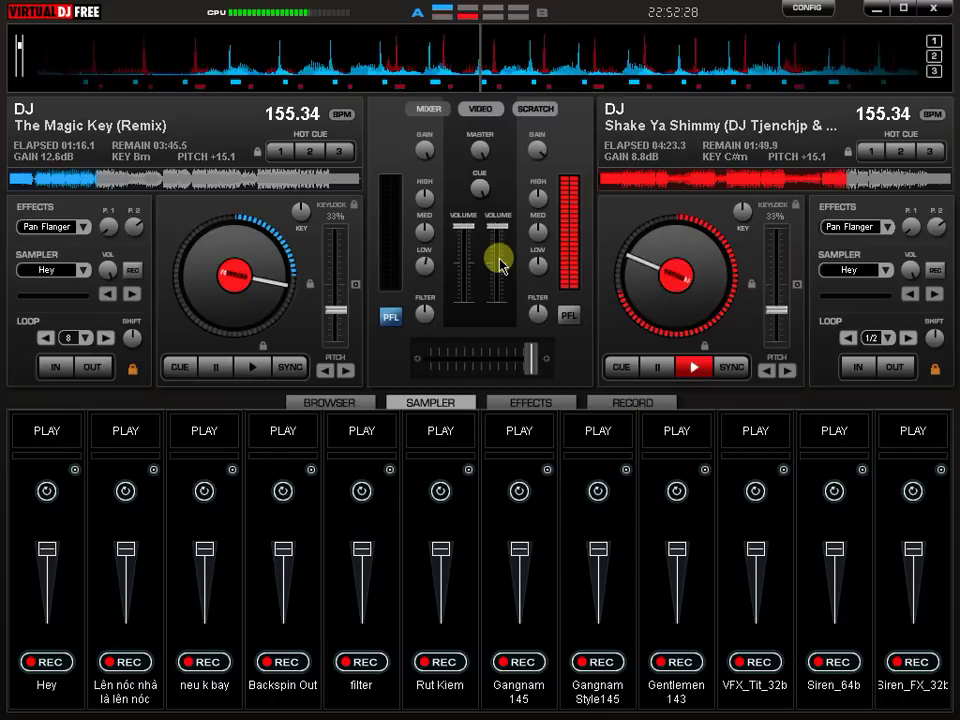
# Step: Play the Hey and Rut Kiem samples twice over deck 2's track
pyautogui.press('1')
pyautogui.press('6')
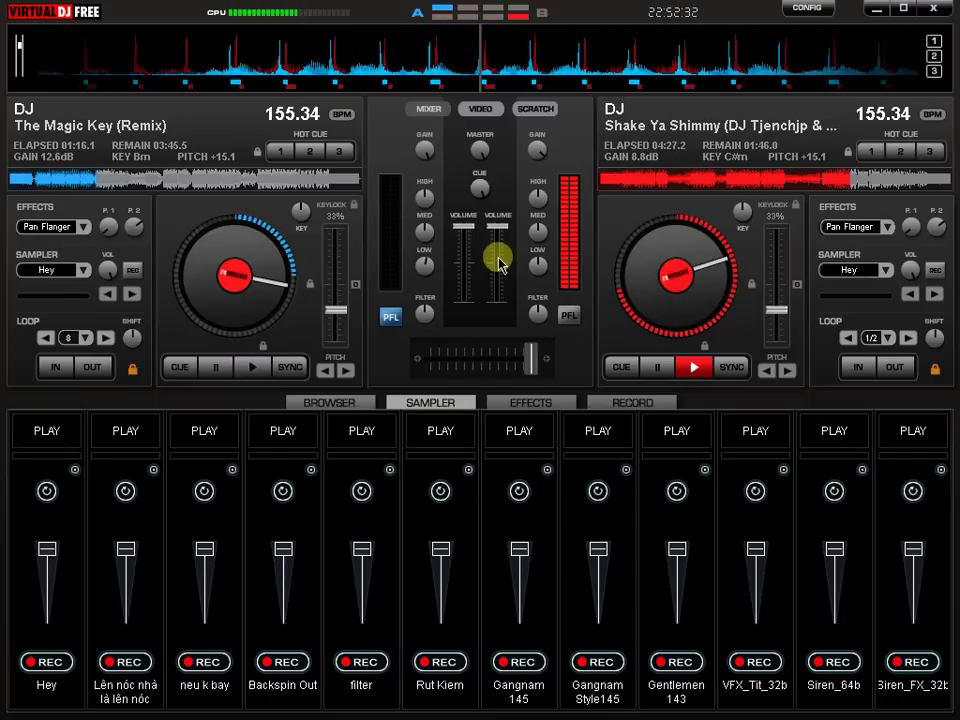
pyautogui.press('1')
pyautogui.press('6')
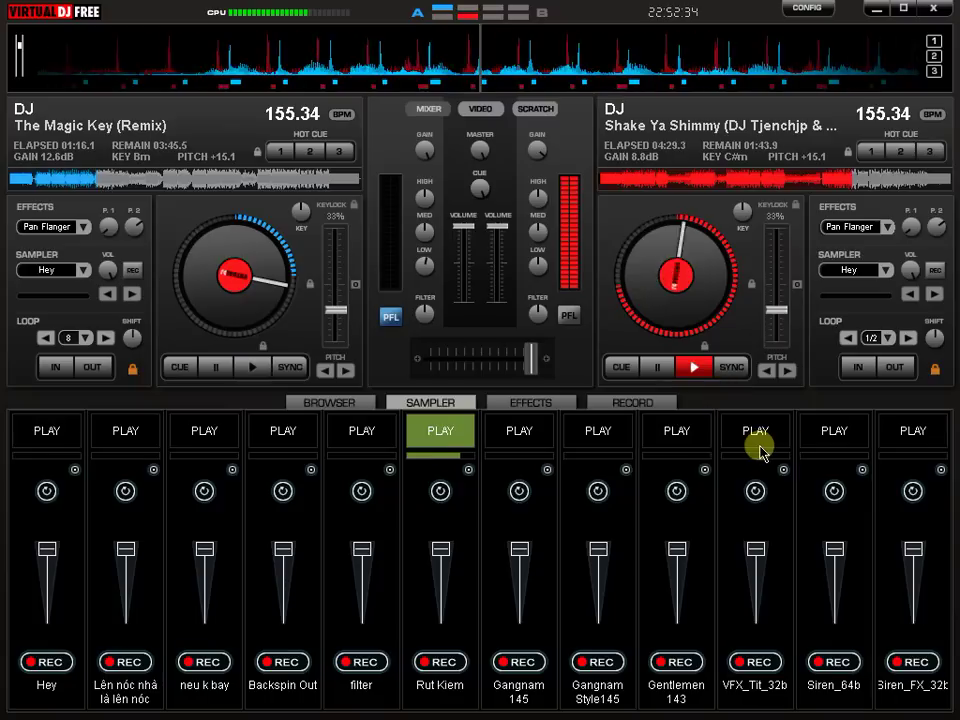
# Step: Layer the Backspin Out, VFX_Tit_32b, Siren_64b, Siren_FX_32b and filter samples over deck 2's track
pyautogui.press('4')
pyautogui.press('0')
pyautogui.press('-')
pyautogui.press('=')
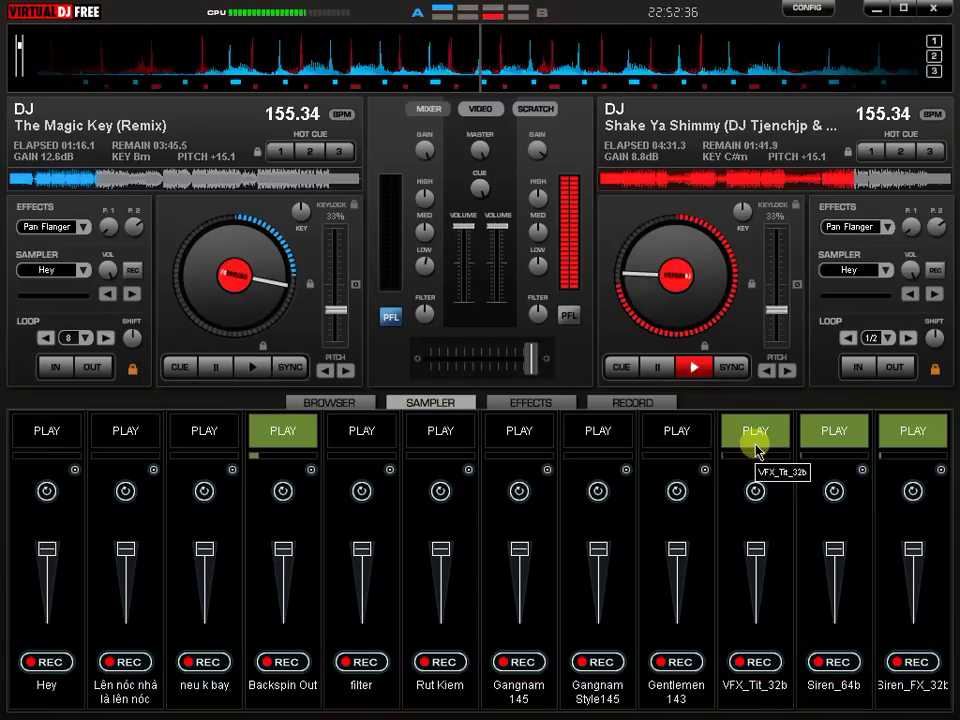
pyautogui.press('5')
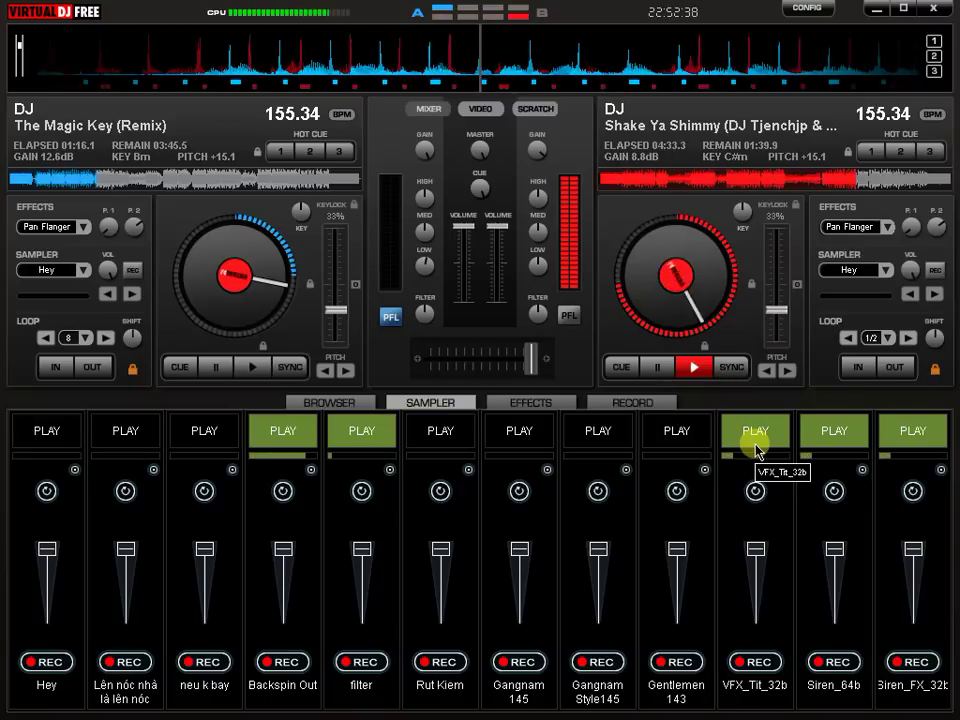
# Step: Make deck 2 the active deck with its headphone monitoring on
pyautogui.press('space')
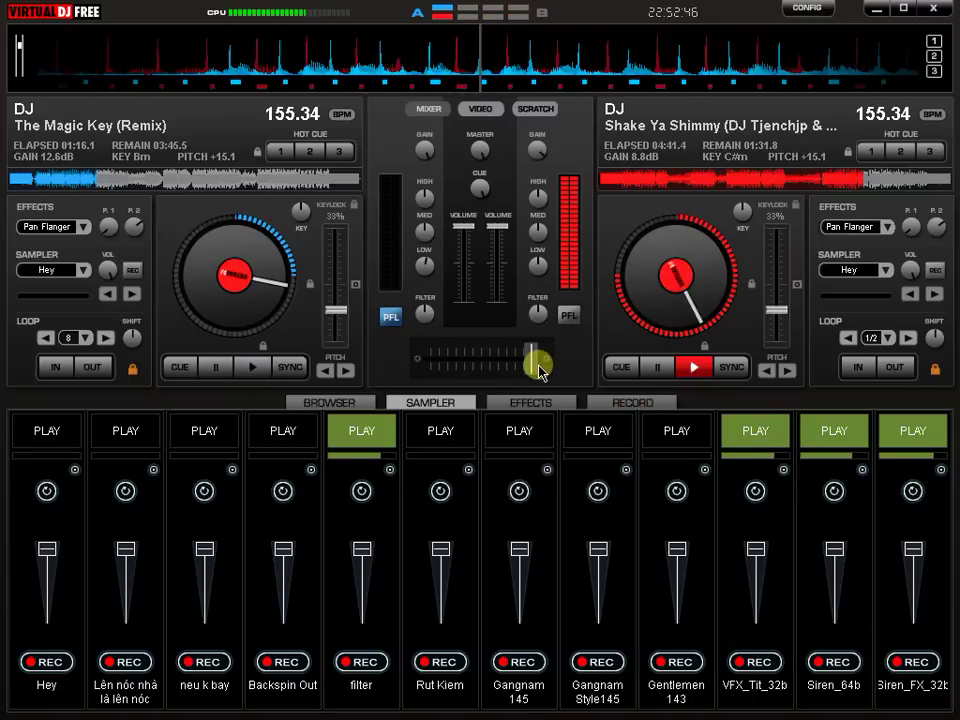
pyautogui.press('Tab')
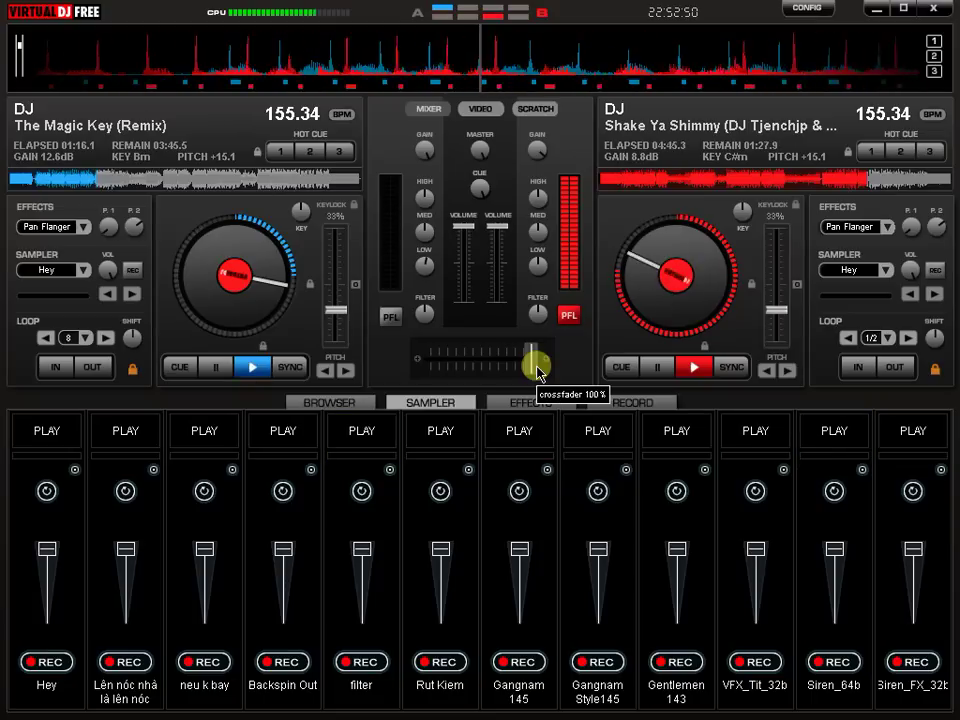
pyautogui.press('F3')
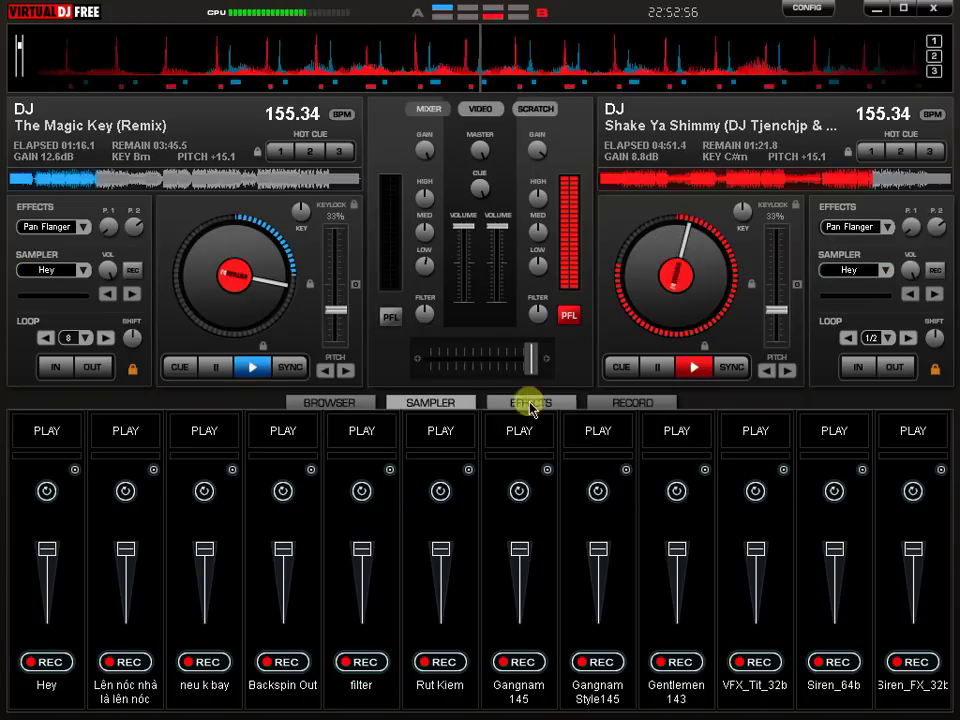
# Step: Load the 123 Go...! sample from the VirtualDJ Sampler folder in Documents into the Rut Kiem slot and play it
pyautogui.click(468, 467)
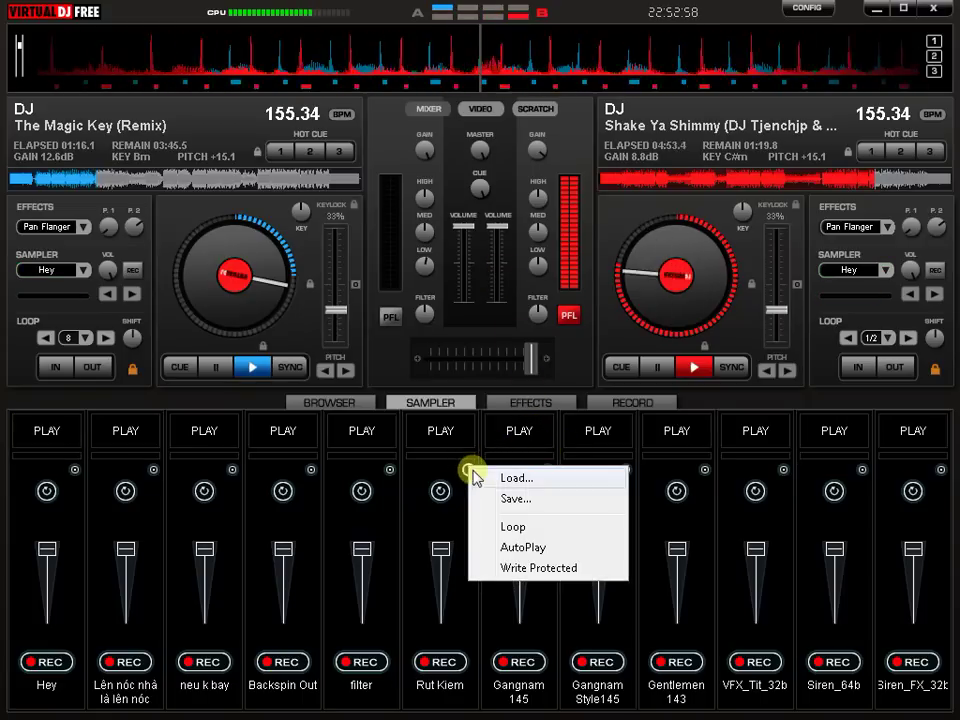
pyautogui.click(486, 479)
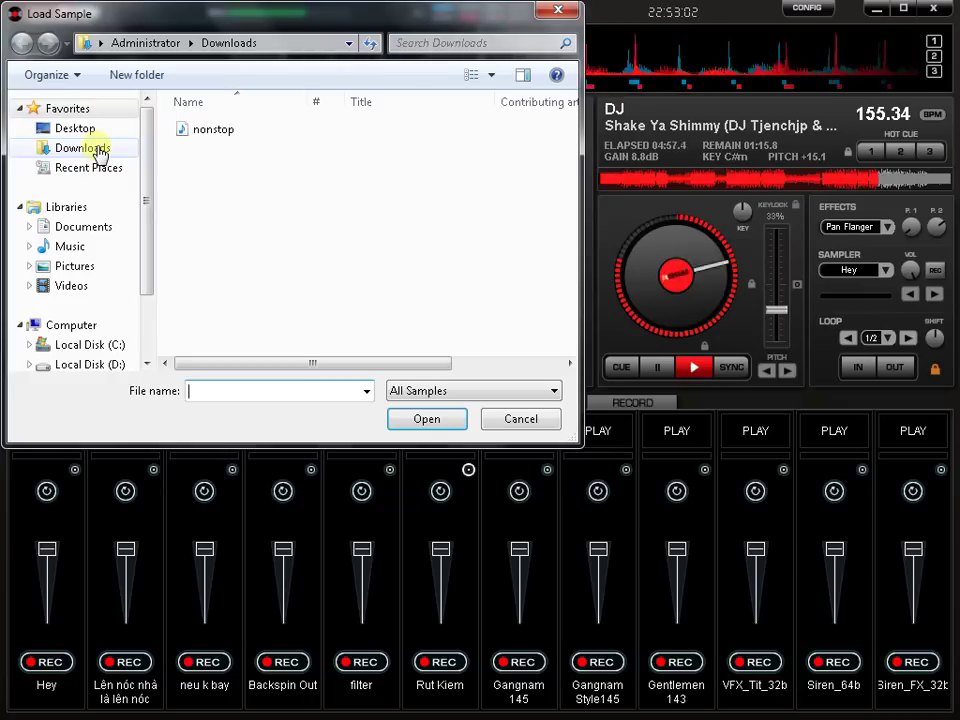
pyautogui.click(84, 208)
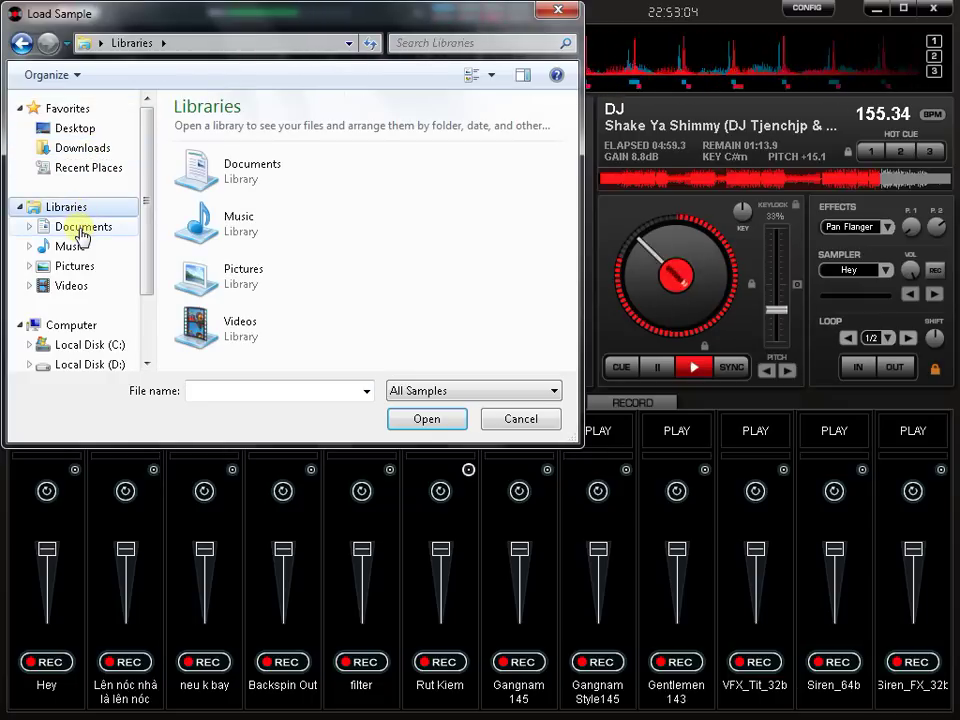
pyautogui.click(81, 228)
pyautogui.doubleClick(208, 226)
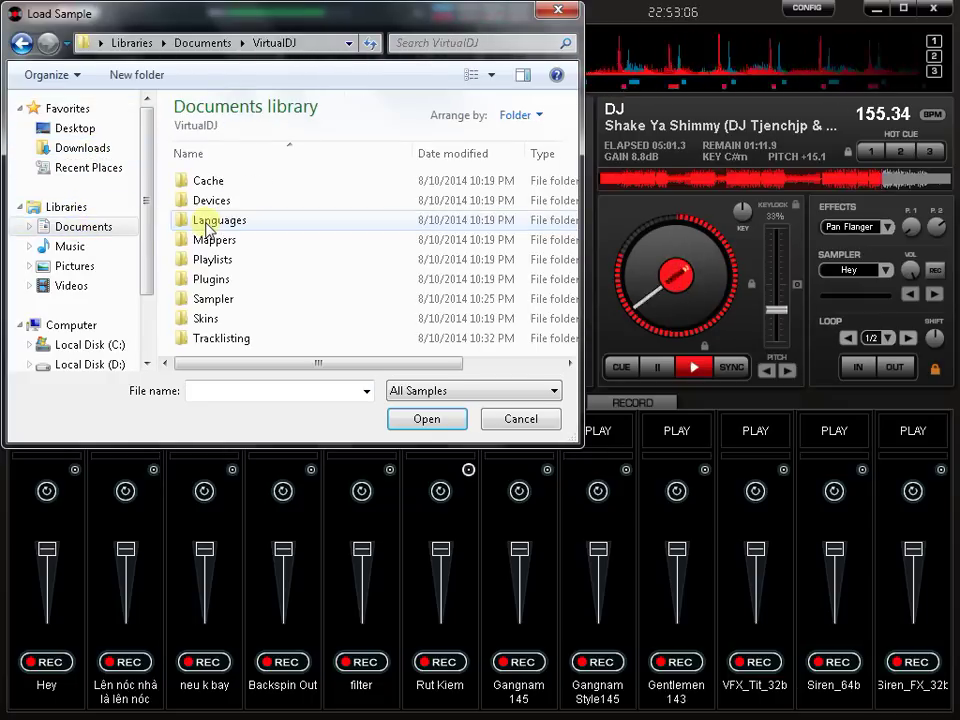
pyautogui.doubleClick(217, 300)
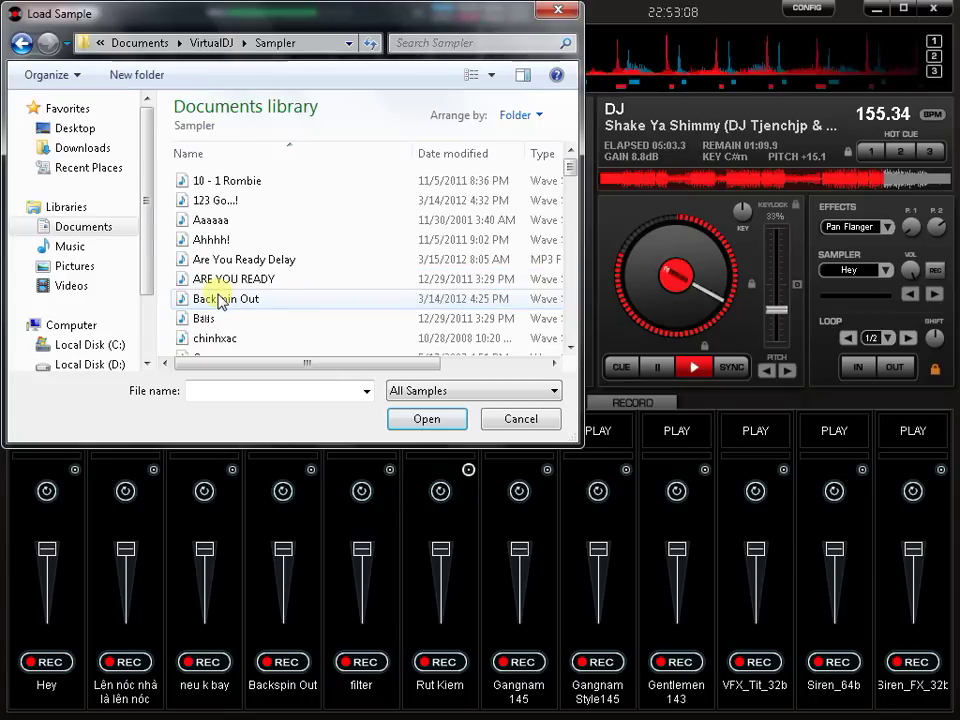
pyautogui.click(221, 302)
pyautogui.click(330, 219)
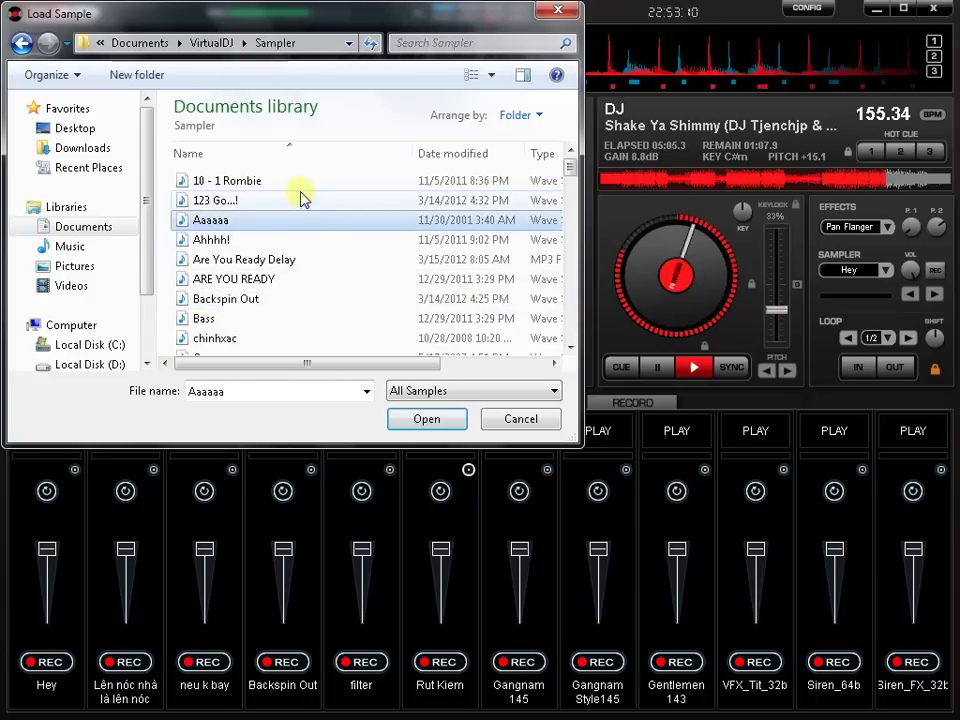
pyautogui.doubleClick(301, 199)
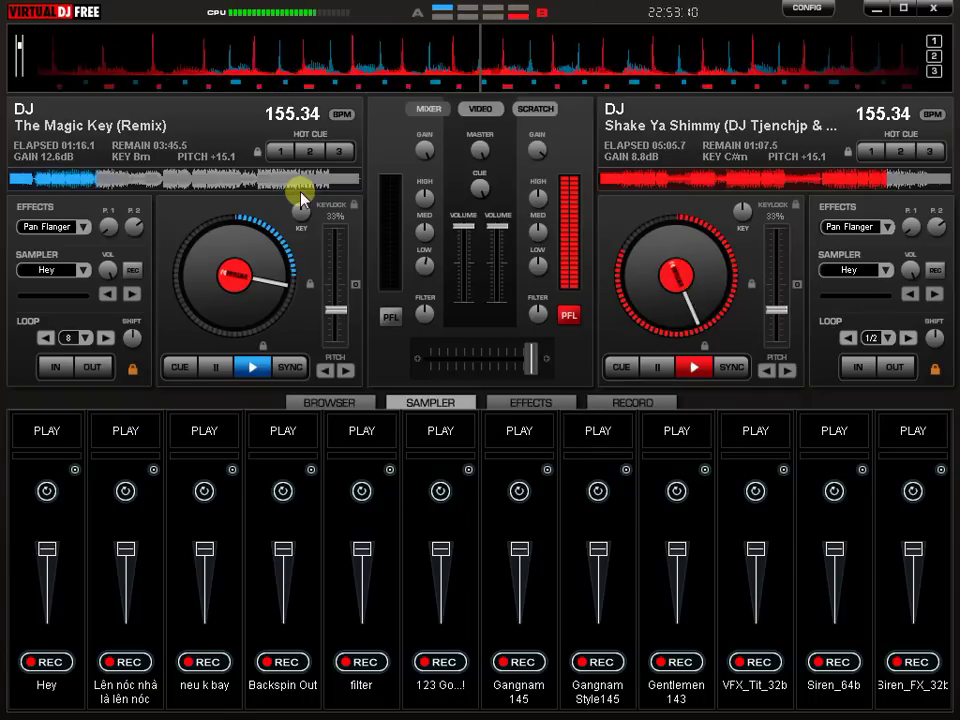
pyautogui.click(447, 434)
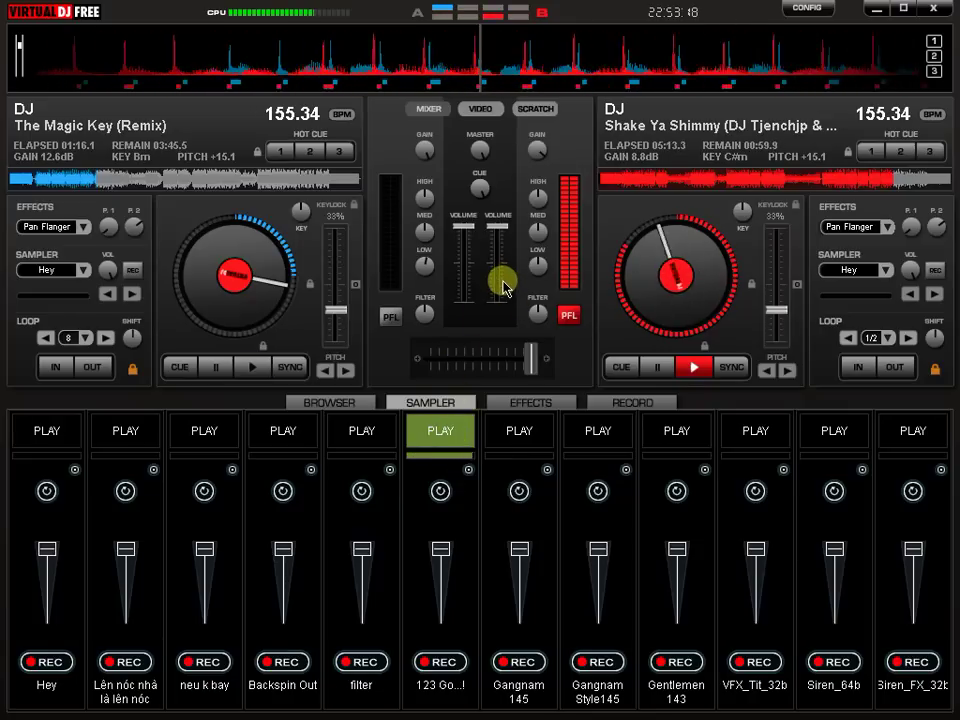
# Step: Fire the Hey sample repeatedly over deck 2's track
pyautogui.press('F1')
pyautogui.press('F1')
pyautogui.press('F1')
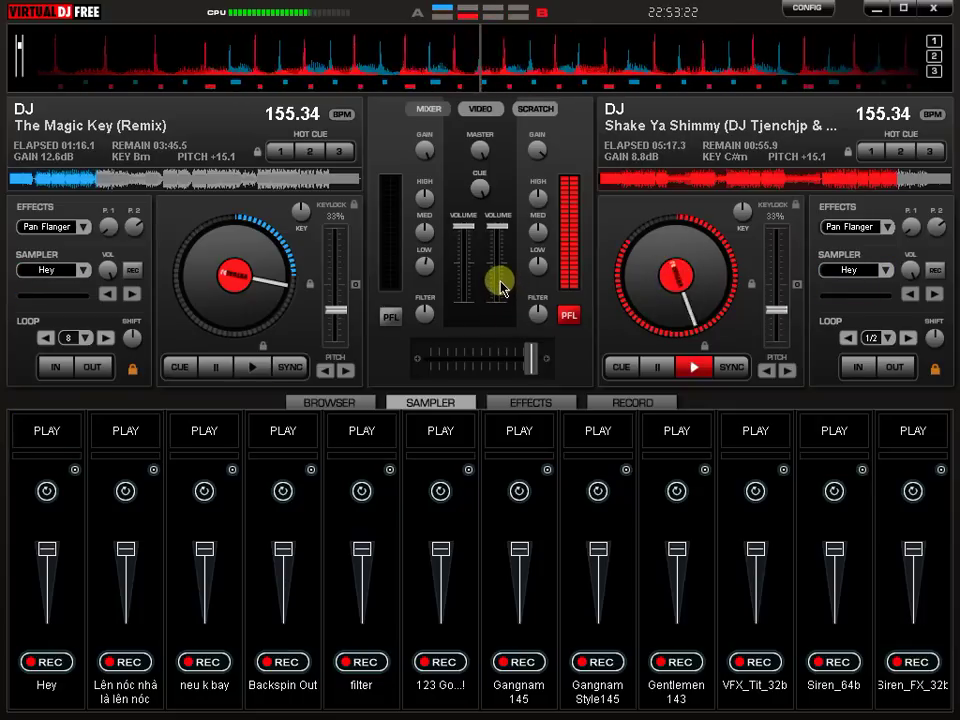
pyautogui.click(47, 437)
pyautogui.click(46, 443)
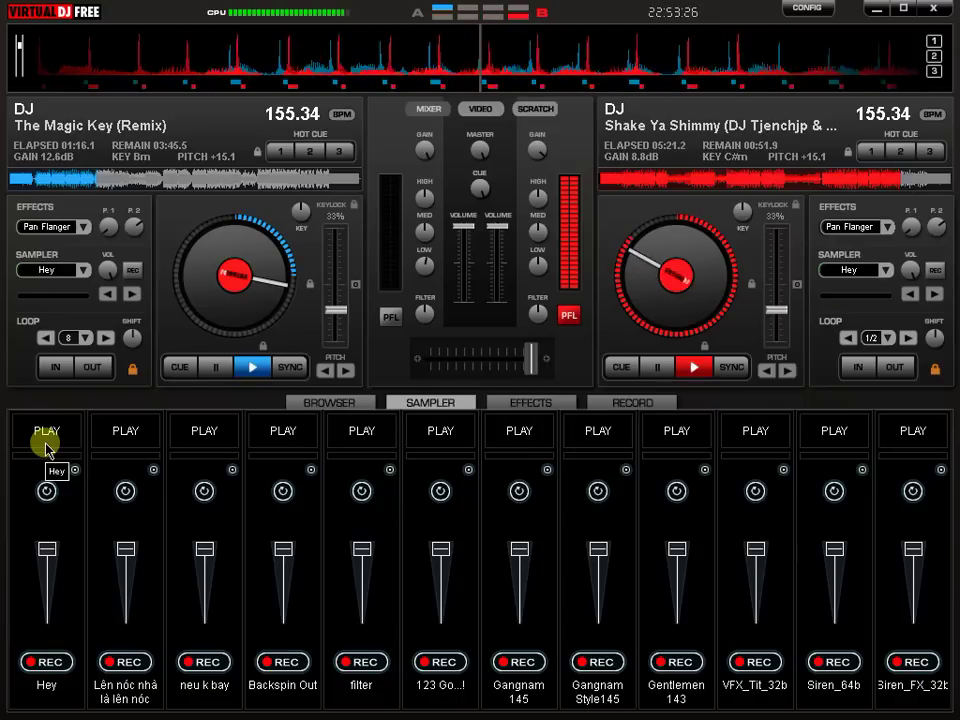
pyautogui.click(46, 445)
pyautogui.click(46, 445)
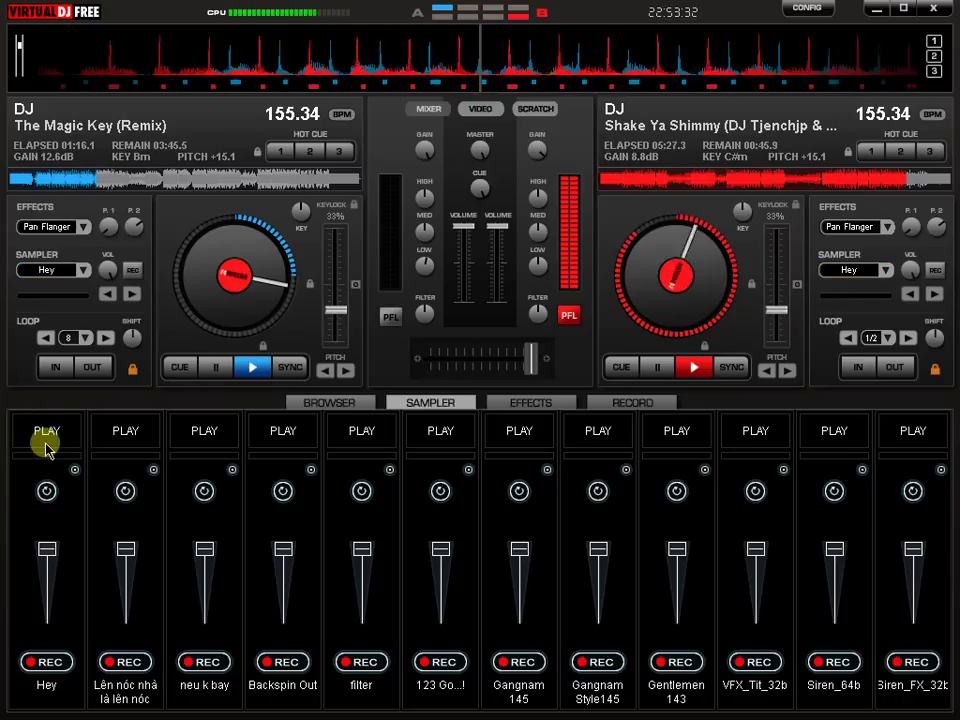
pyautogui.click(46, 445)
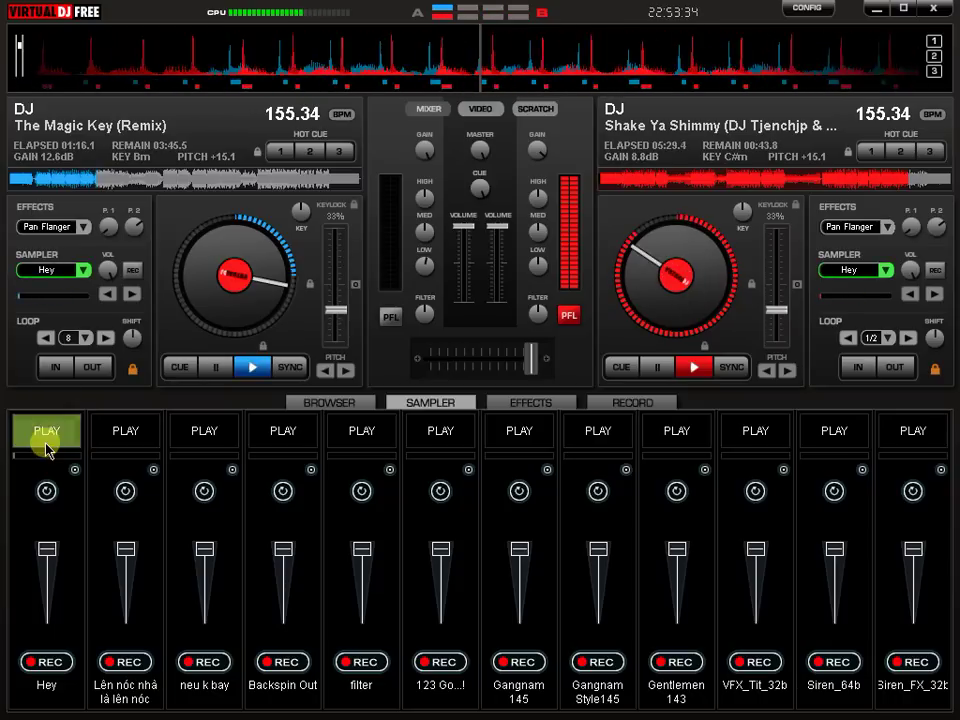
# Step: Retrigger the 123 Go...! sample several times over deck 2's track
pyautogui.click(433, 441)
pyautogui.click(433, 441)
pyautogui.click(433, 441)
pyautogui.click(433, 441)
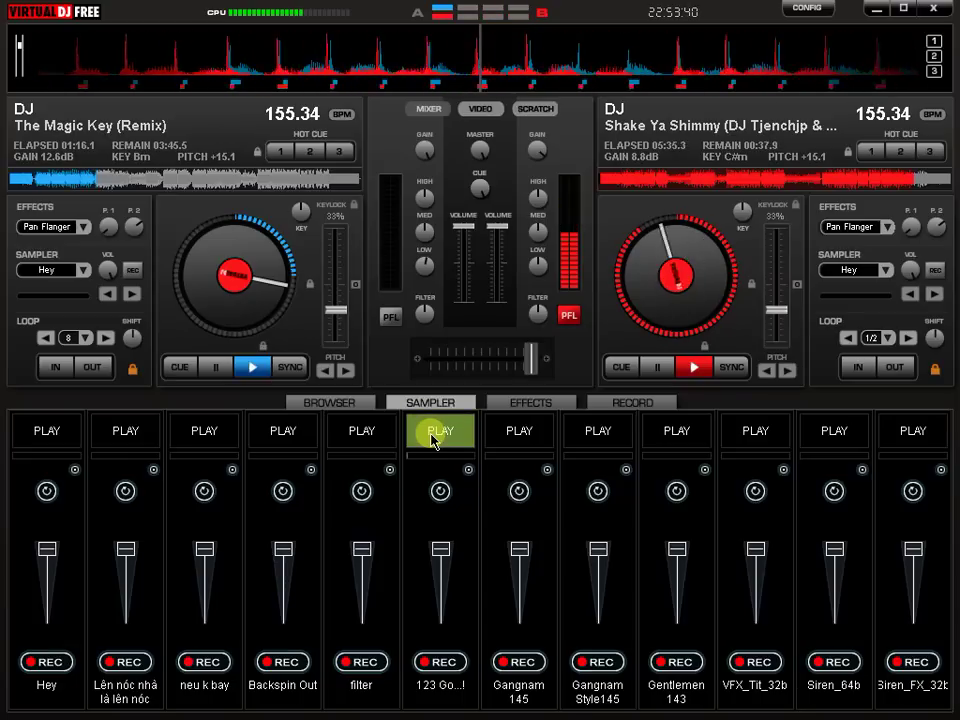
pyautogui.click(433, 441)
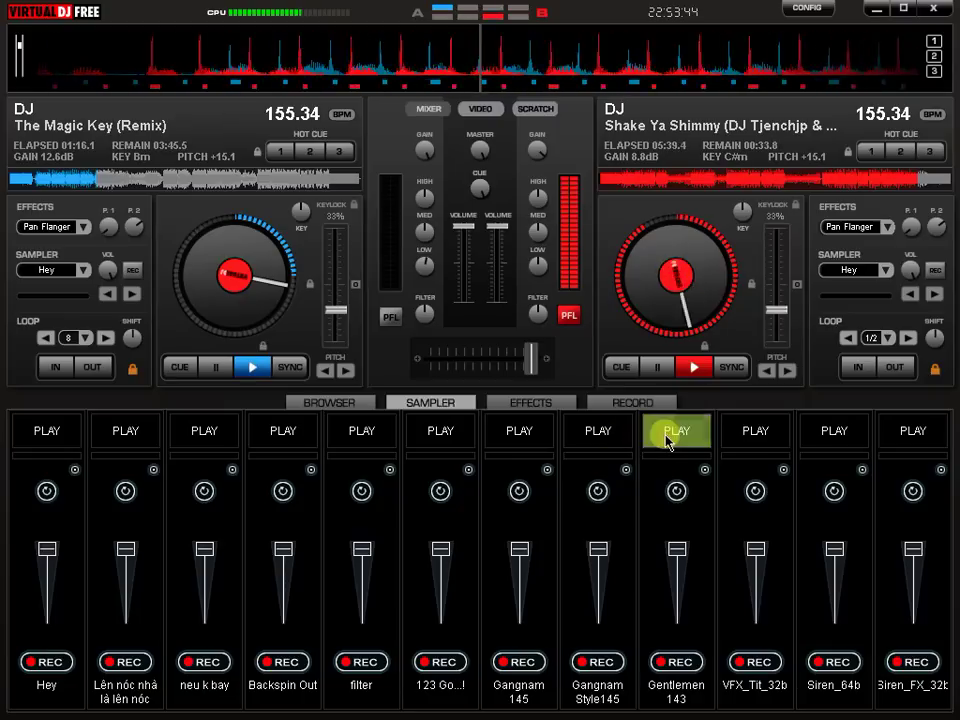
# Step: Lower deck 2's volume in two stages, playing the Gentlemen 143 sample between them
pyautogui.moveTo(497, 227); pyautogui.dragTo(487, 260)
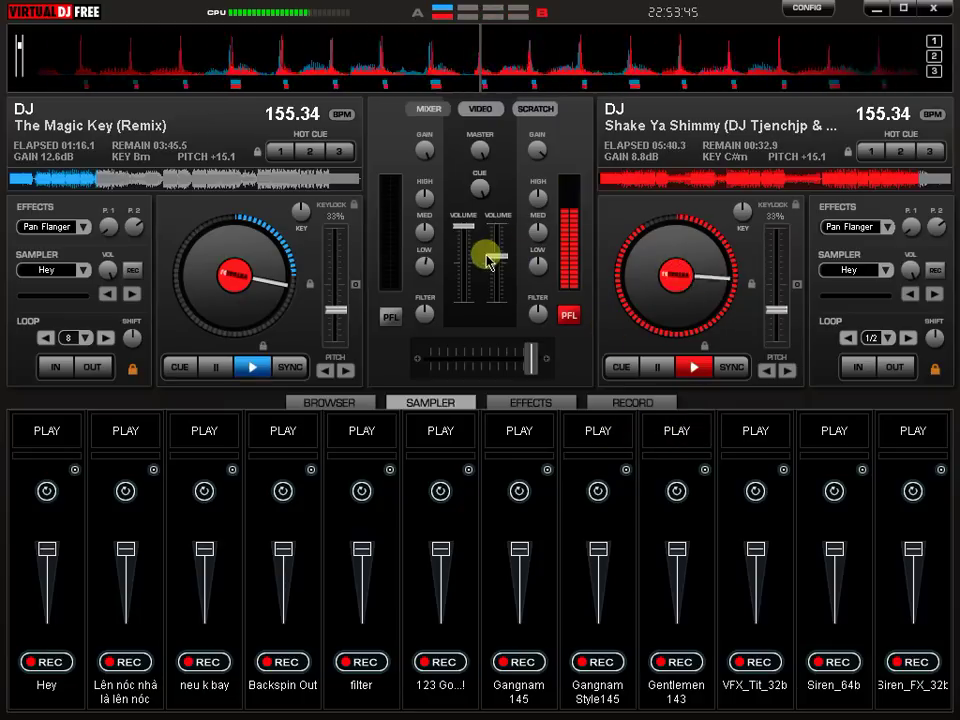
pyautogui.click(668, 432)
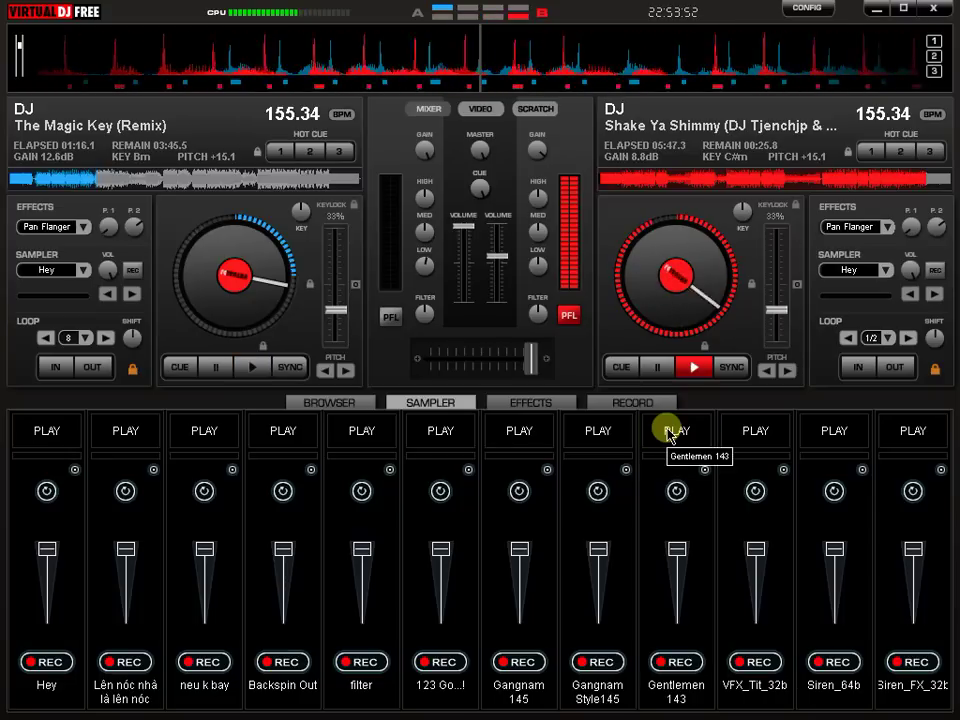
pyautogui.click(668, 432)
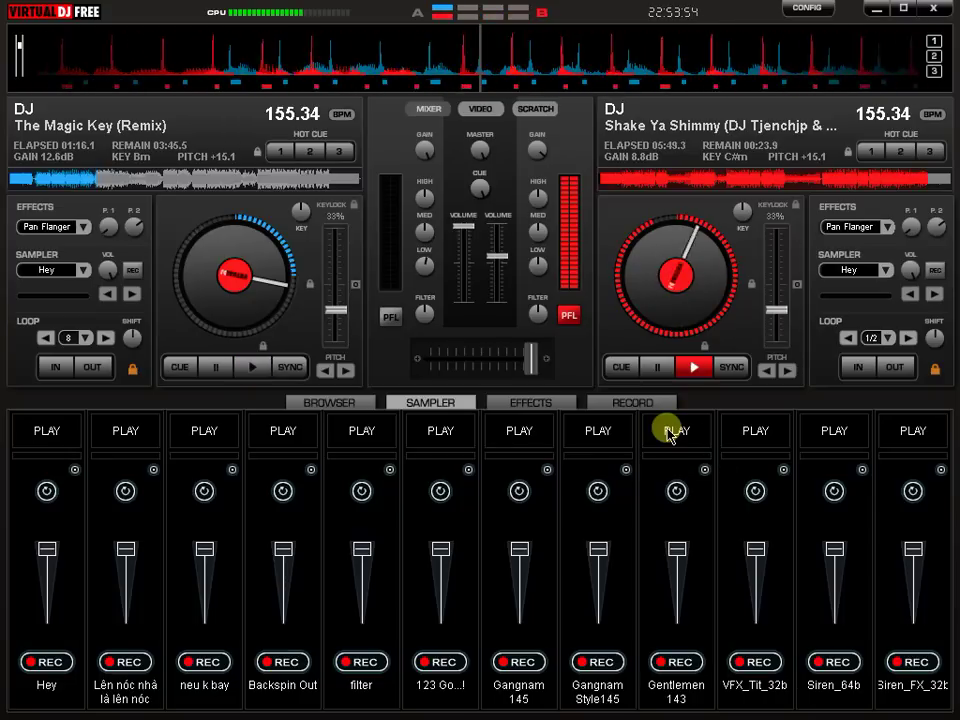
pyautogui.moveTo(493, 254); pyautogui.dragTo(502, 285)
# Step: Open the audio recording page to check the nonstop.mp3 recording
pyautogui.click(630, 400)
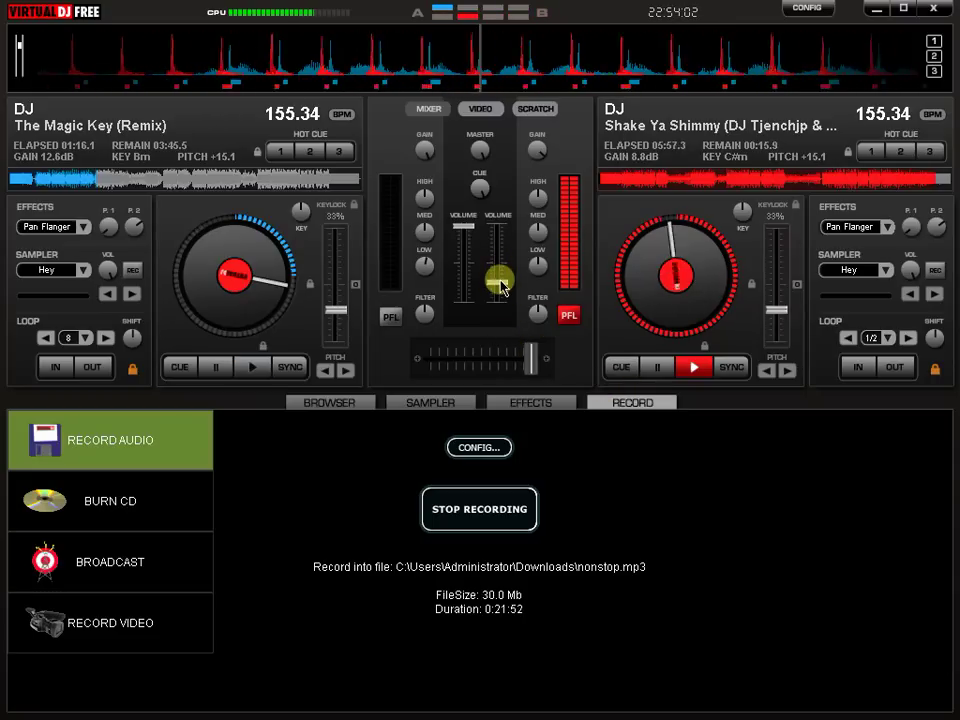
pyautogui.hotkey('alt', 'Tab')
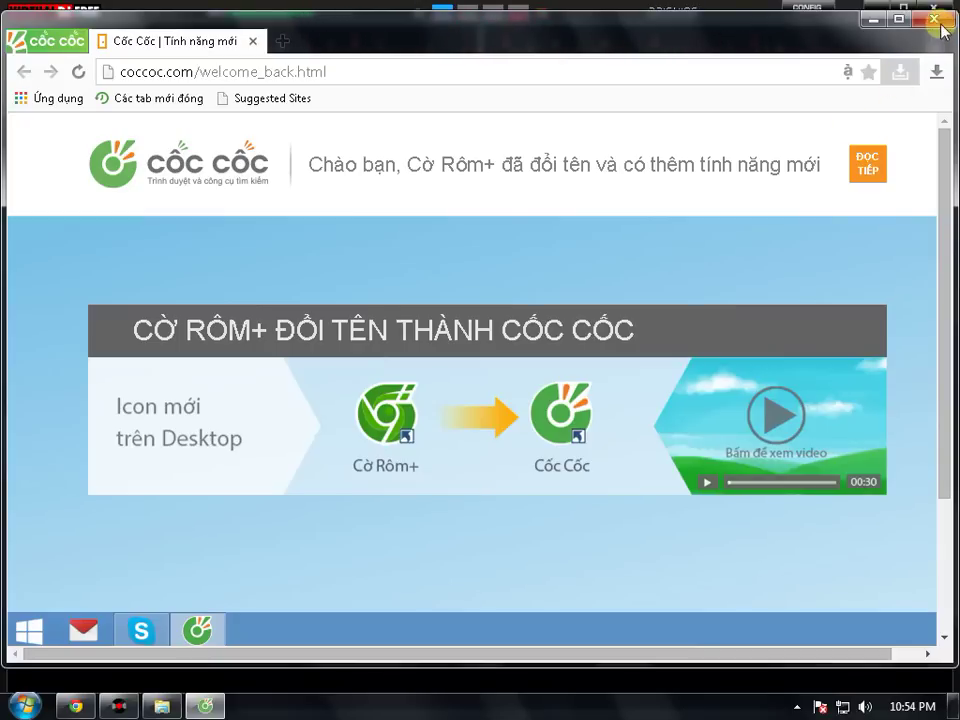
pyautogui.hotkey('alt', 'Tab')
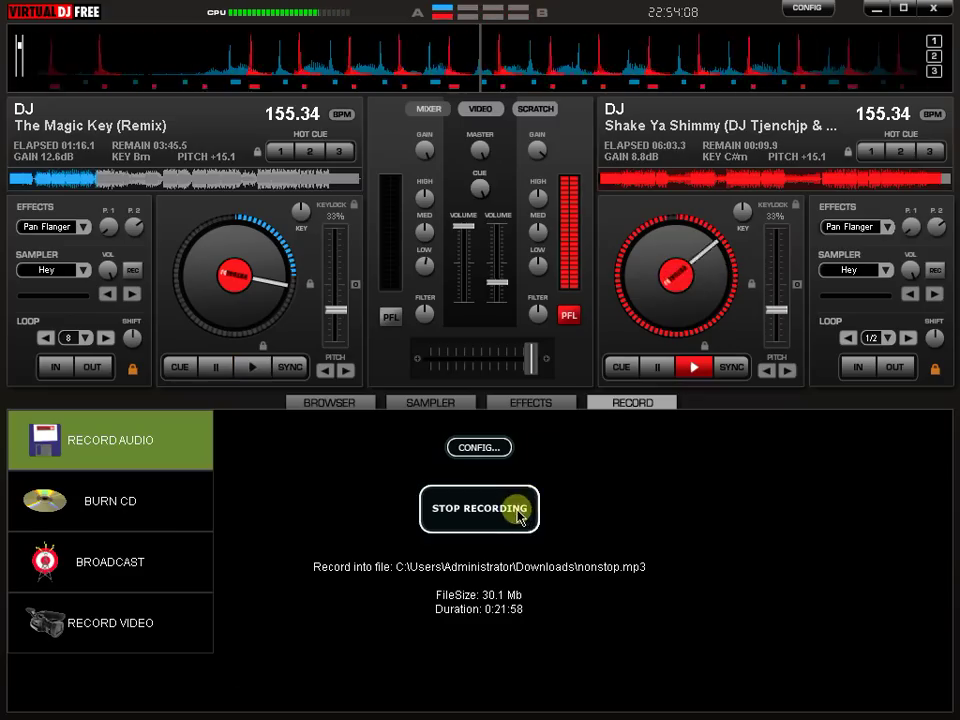
# Step: Switch to the Local Disk (D:) window and bring up the ActivePresenter capture controls
pyautogui.hotkey('alt', 'Tab')
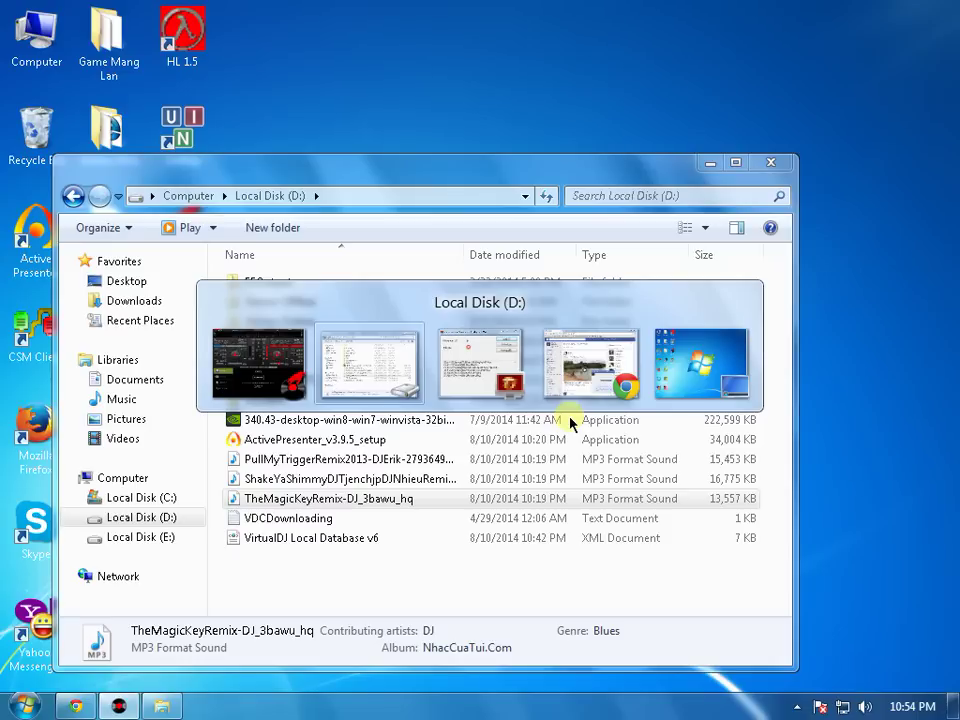
pyautogui.click(797, 706)
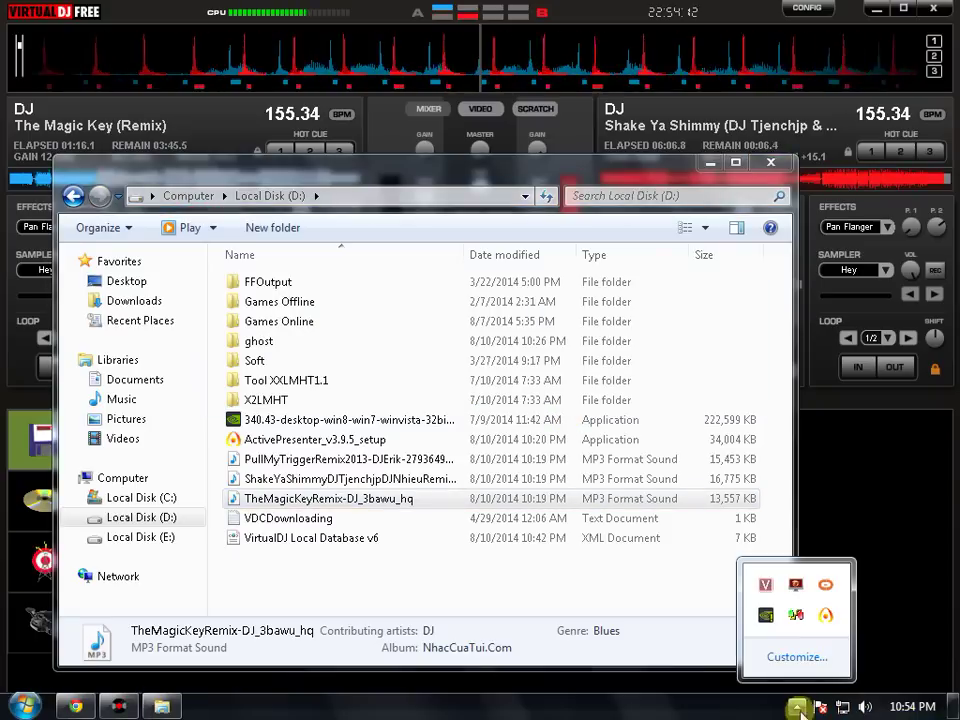
pyautogui.click(825, 615)
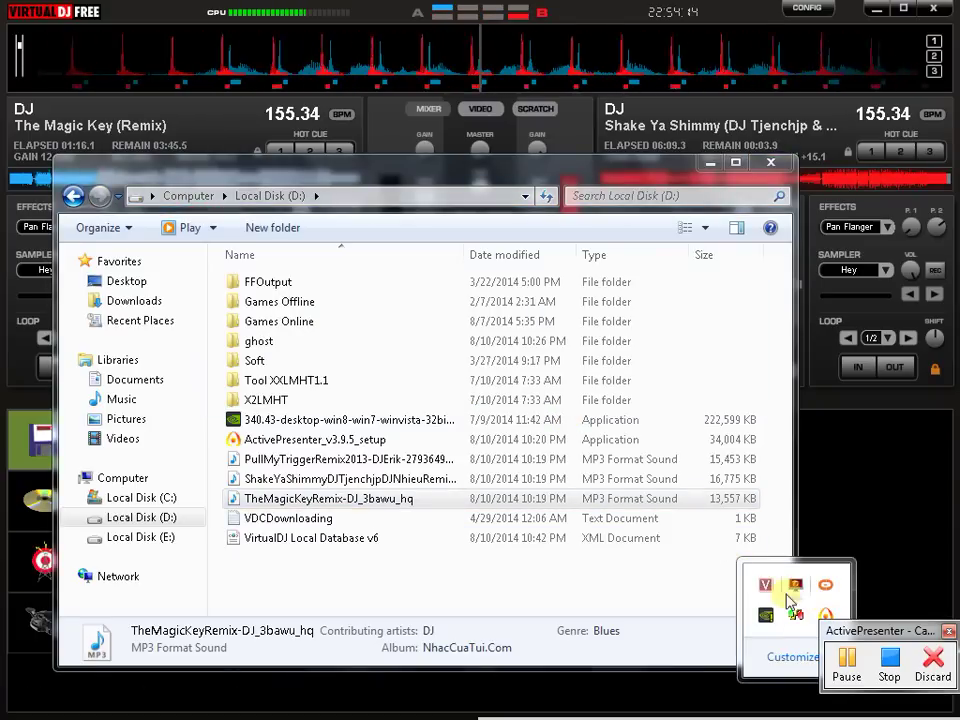